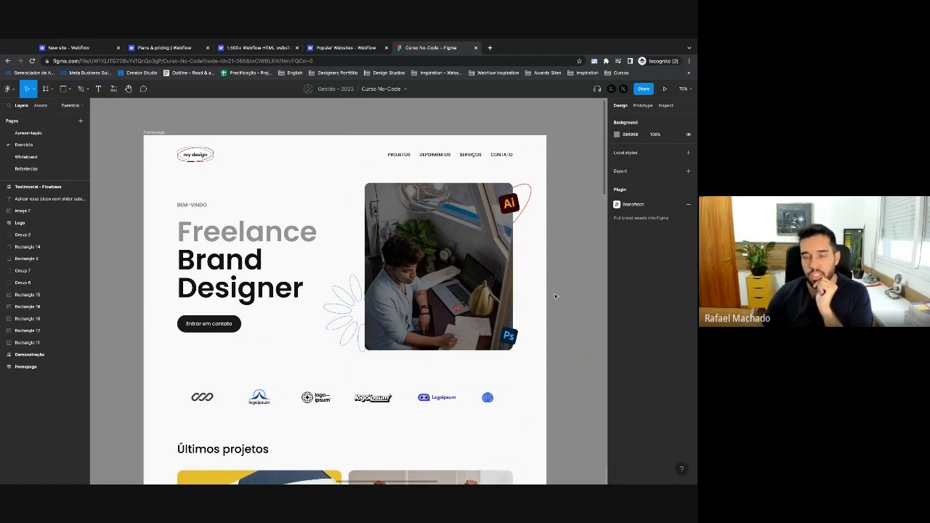
Scroll down the portfolio mockup and hide the Figma interface with Ctrl+\.
scroll(555, 297, "down", 1)
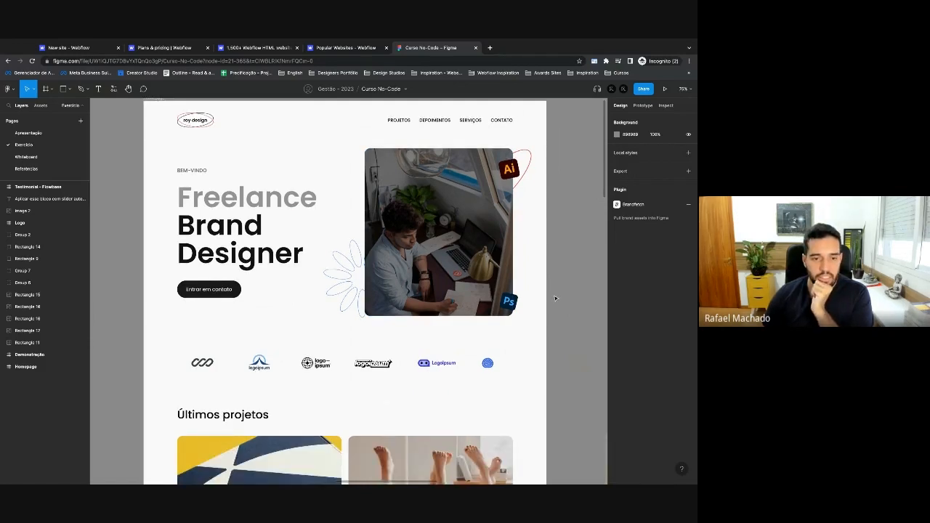
scroll(555, 298, "down", 2)
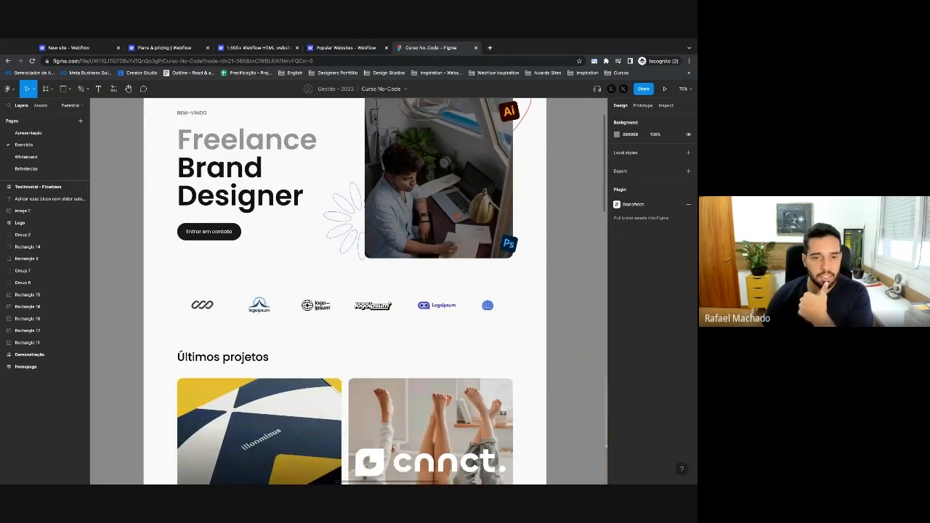
scroll(345, 341, "down", 5)
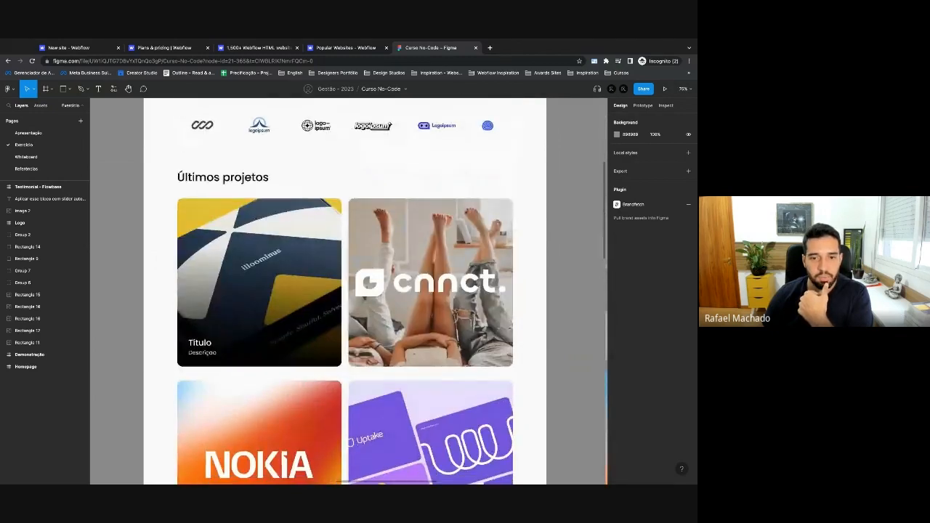
scroll(345, 290, "down", 2)
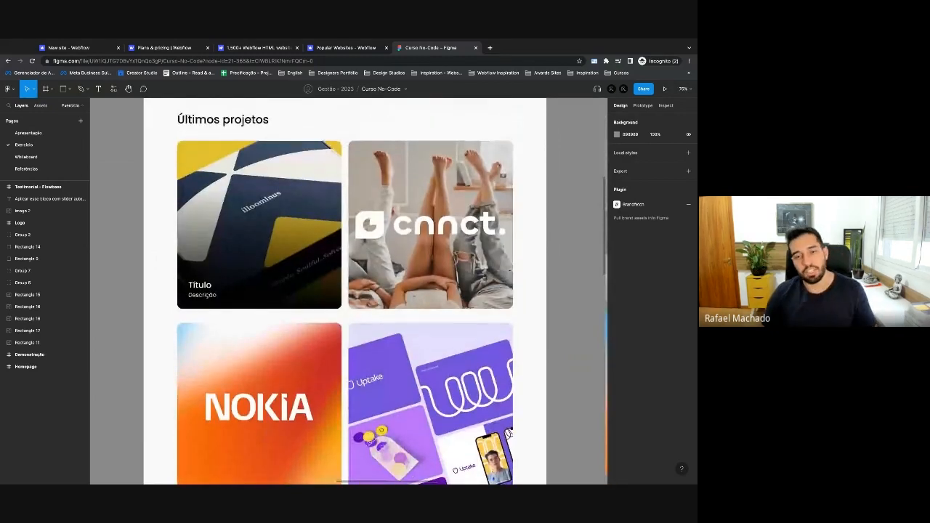
key("super+backslash")
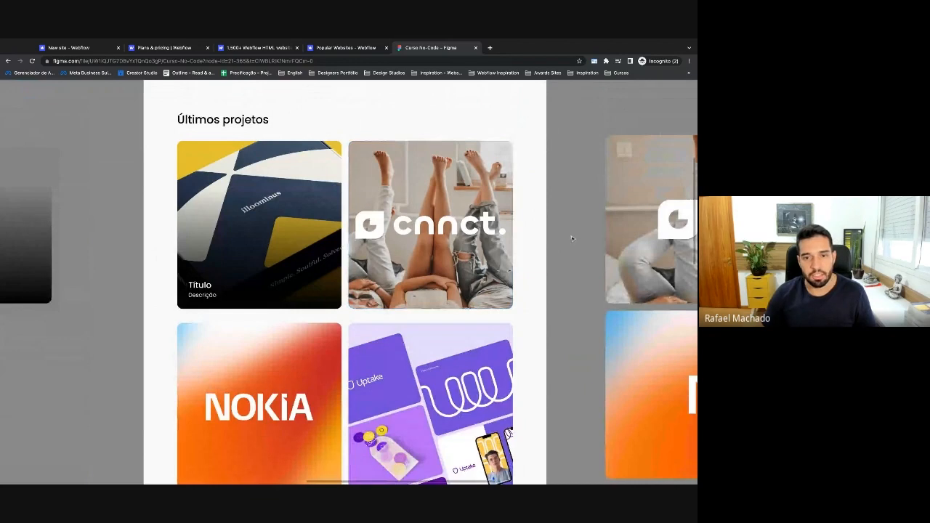
Pan to the Últimos projetos grid with the illoominus, cnnct, Nokia and Uptake cards.
scroll(574, 233, "right", 1)
scroll(574, 232, "down", 1)
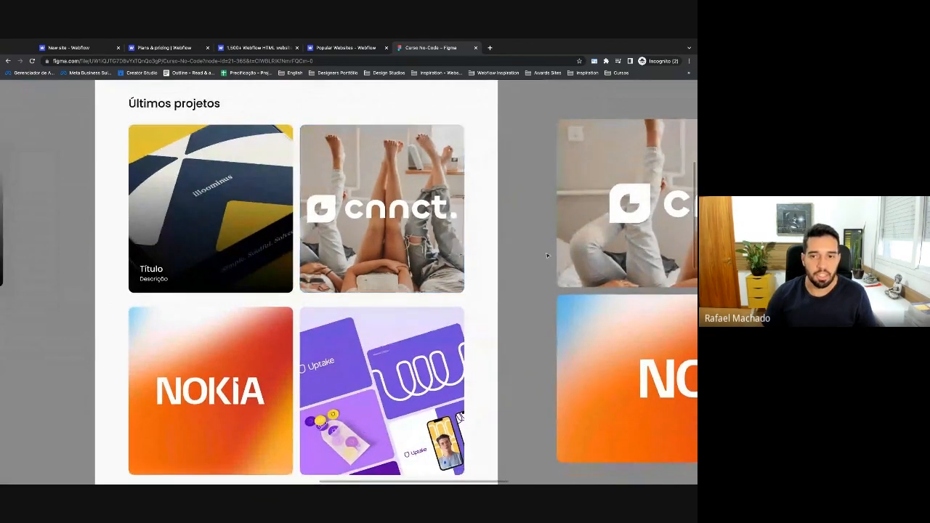
scroll(633, 294, "right", 5)
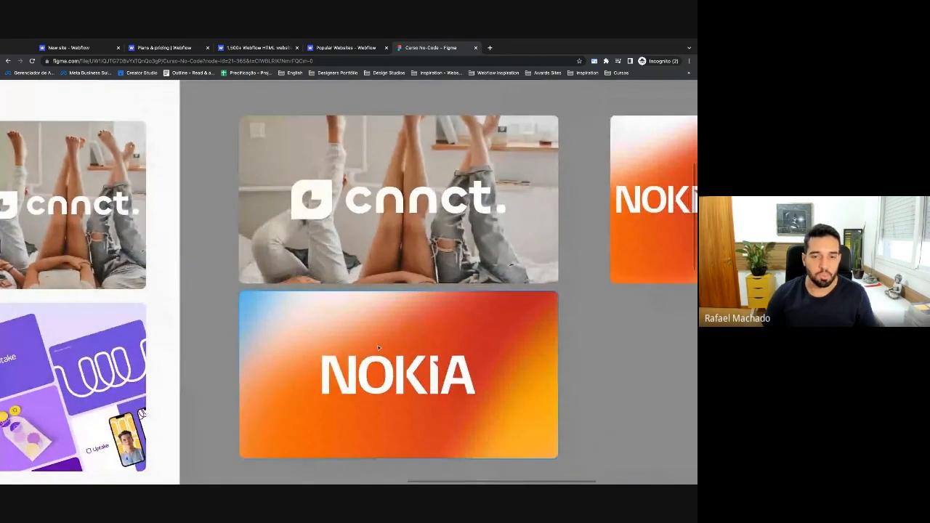
scroll(600, 313, "right", 6)
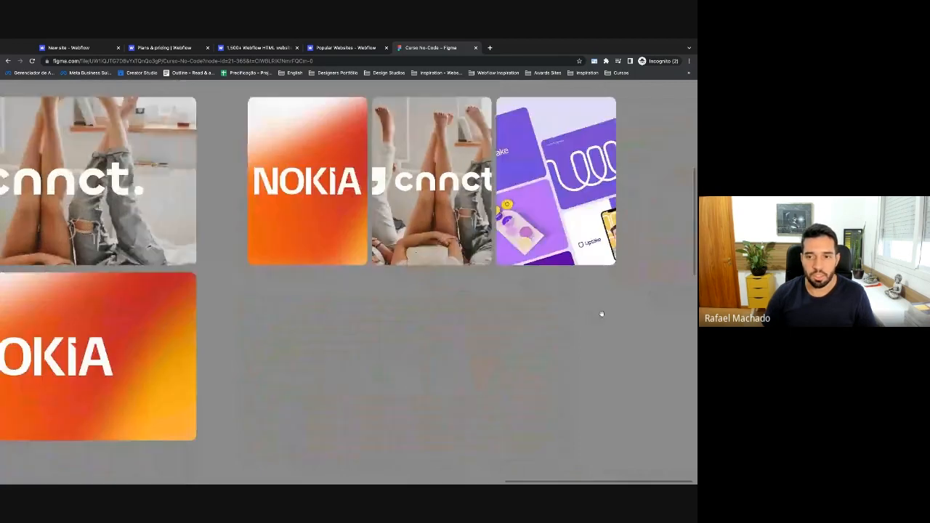
scroll(232, 329, "left", 10)
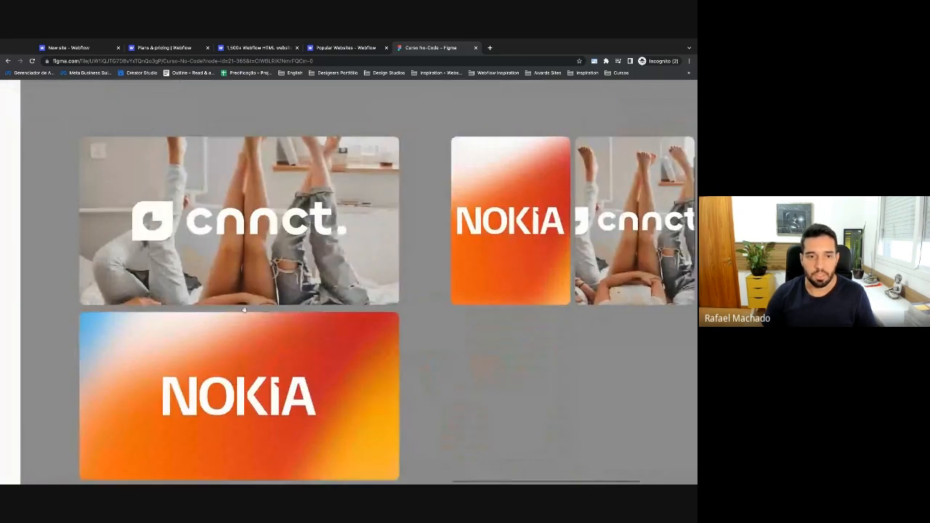
scroll(276, 271, "left", 3)
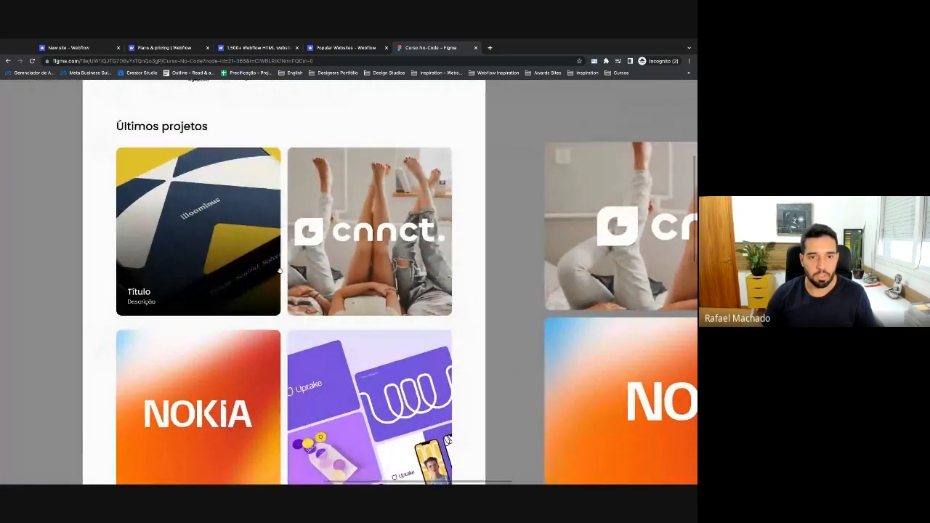
scroll(279, 271, "left", 3)
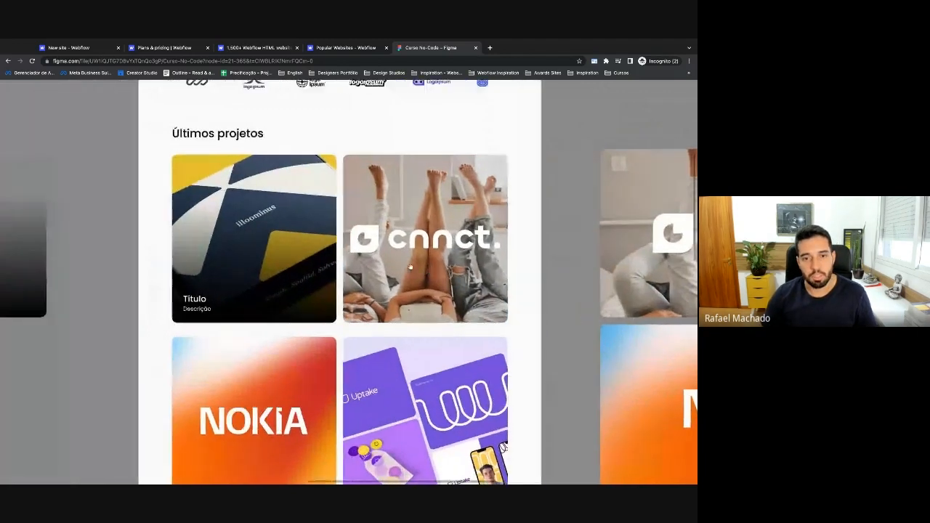
scroll(531, 289, "down", 1)
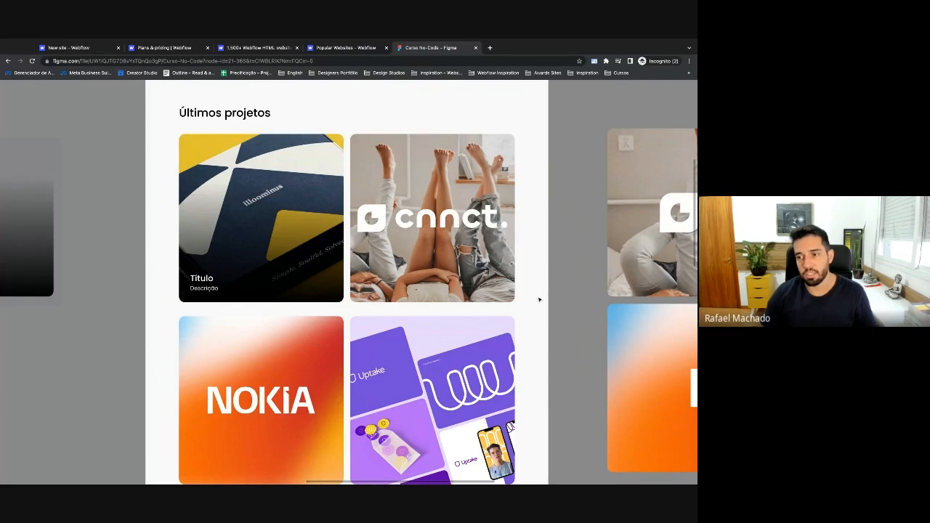
Pan past the project cards to the two testimonial quote cards and six-card testimonials grid.
scroll(539, 300, "down", 15)
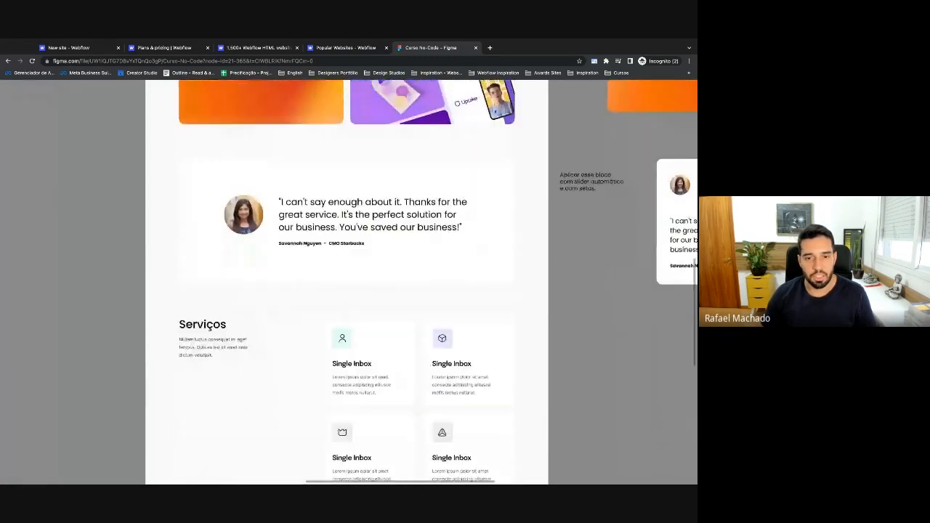
scroll(635, 266, "right", 10)
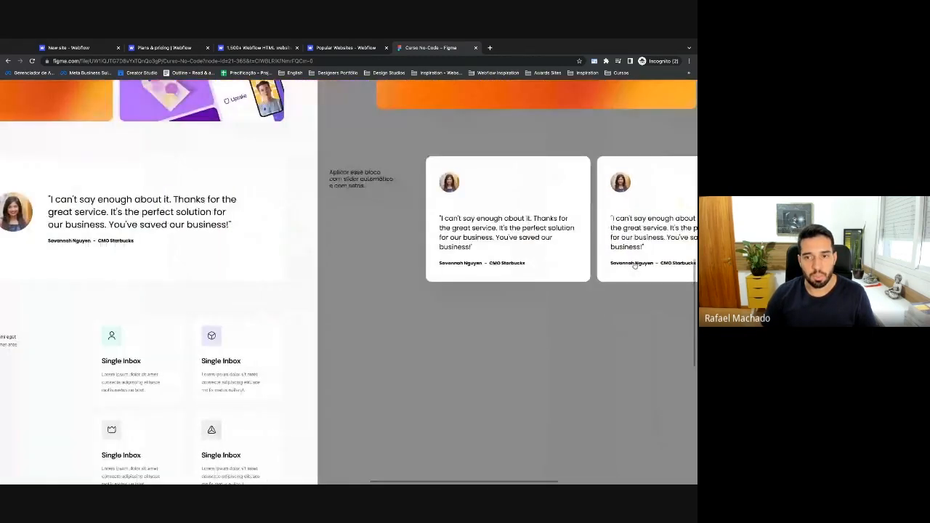
scroll(596, 306, "right", 10)
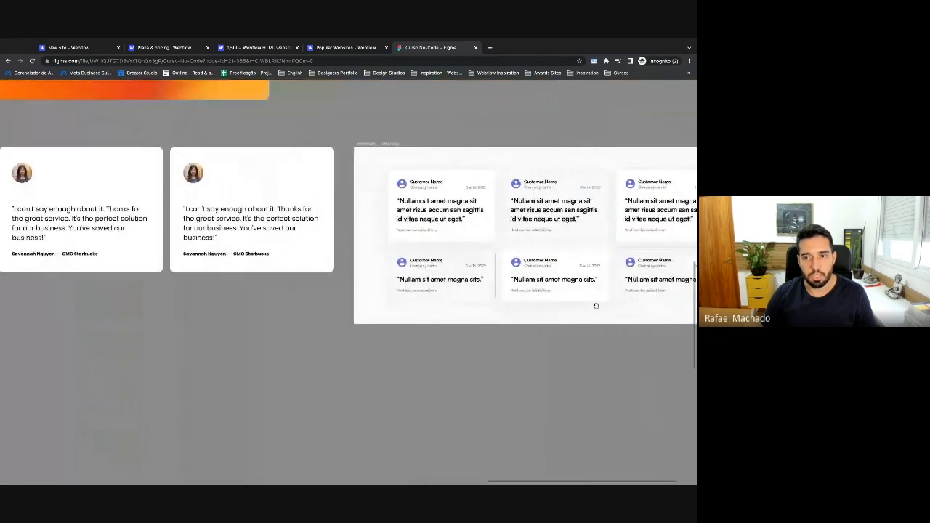
scroll(596, 306, "right", 1)
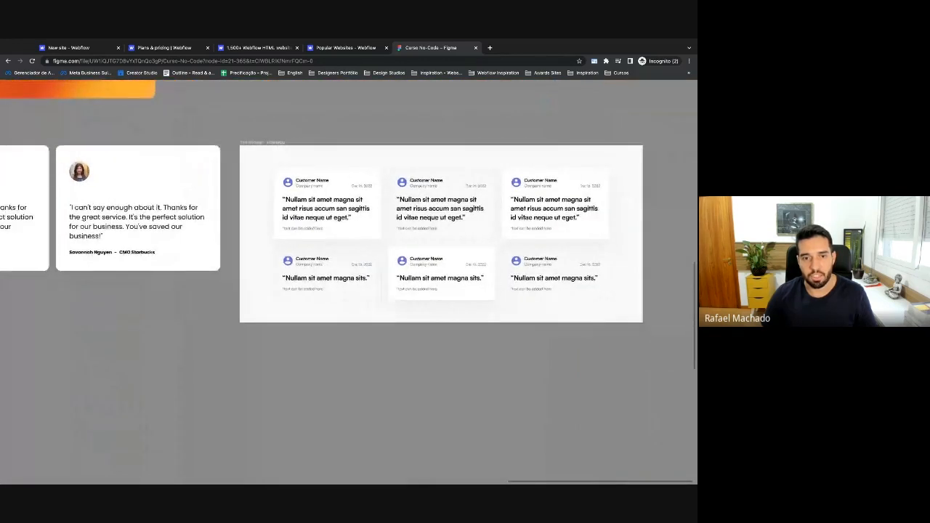
scroll(445, 234, "left", 1)
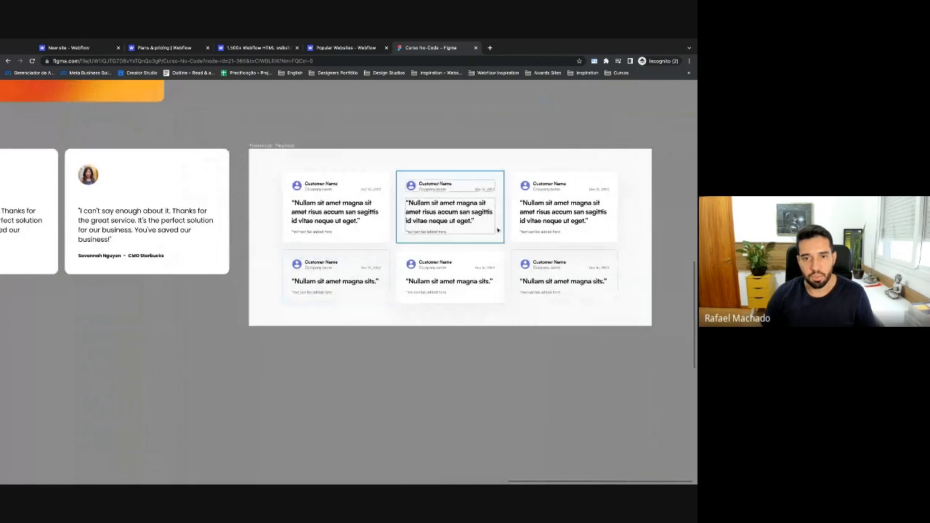
scroll(313, 245, "left", 5)
scroll(429, 194, "right", 5)
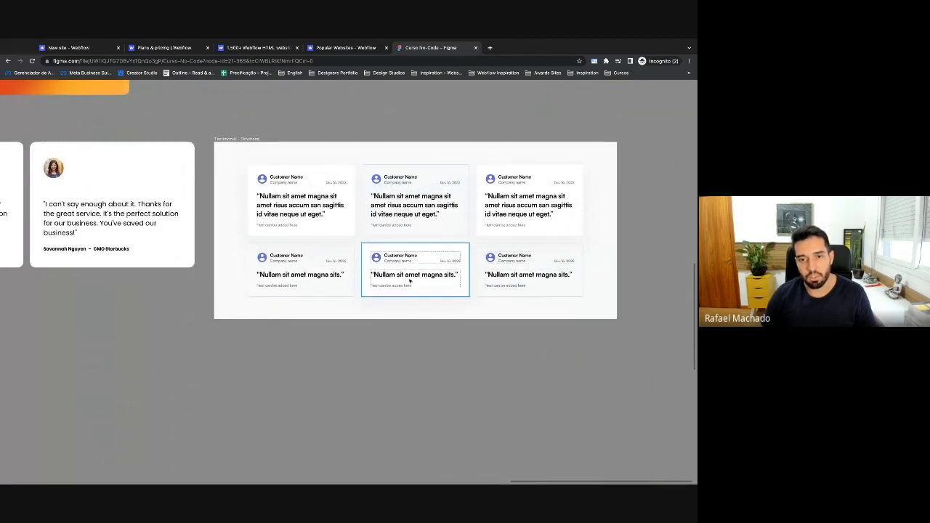
scroll(54, 288, "left", 5)
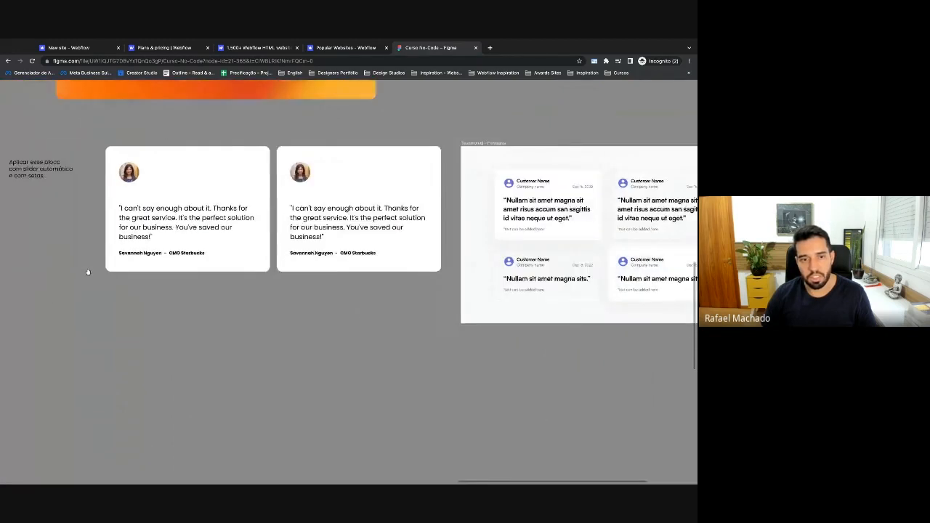
scroll(80, 285, "left", 10)
Look over the 'Vamos iniciar o seu projeto?' contact form and the Serviços cards.
scroll(87, 288, "down", 5)
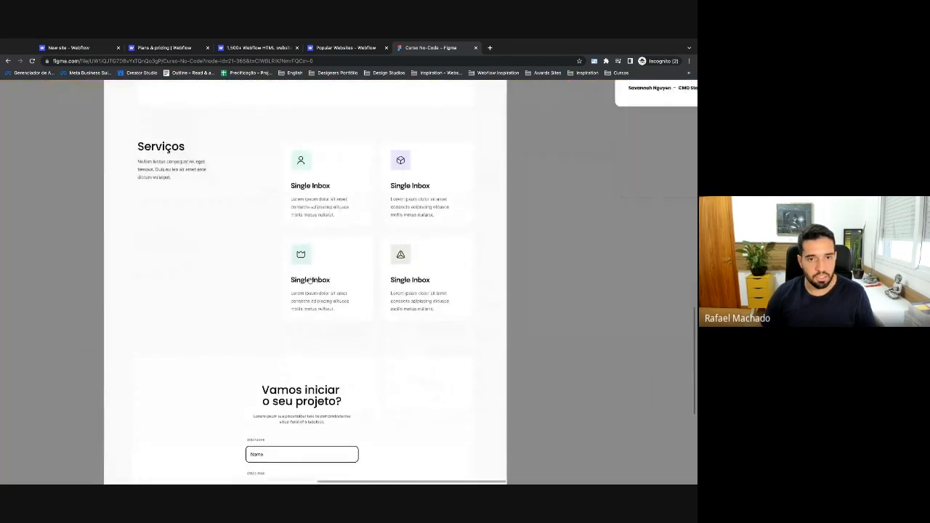
scroll(245, 266, "up", 1)
scroll(245, 266, "left", 1)
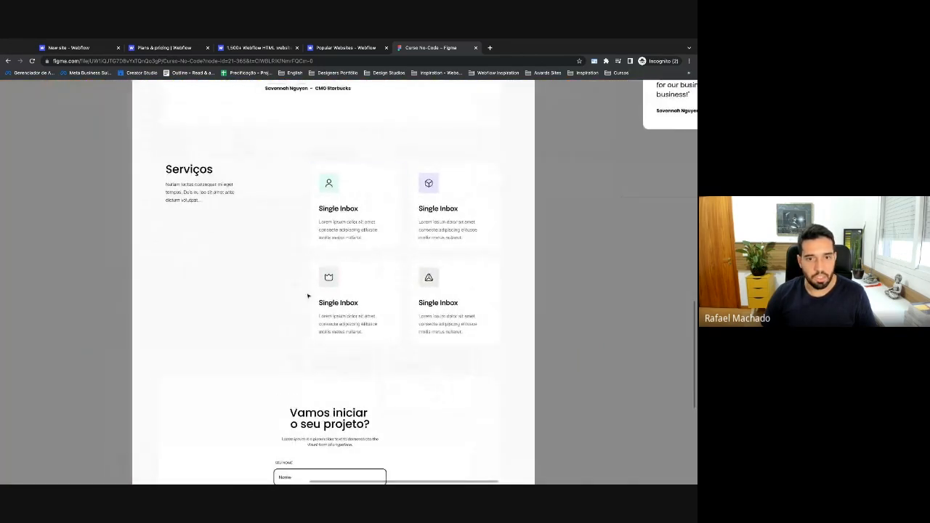
scroll(308, 297, "down", 5)
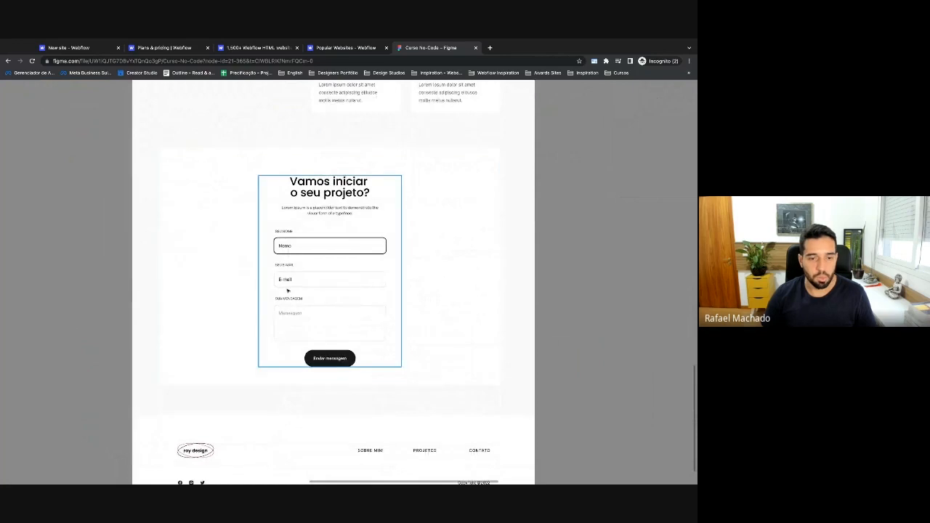
scroll(260, 328, "down", 3)
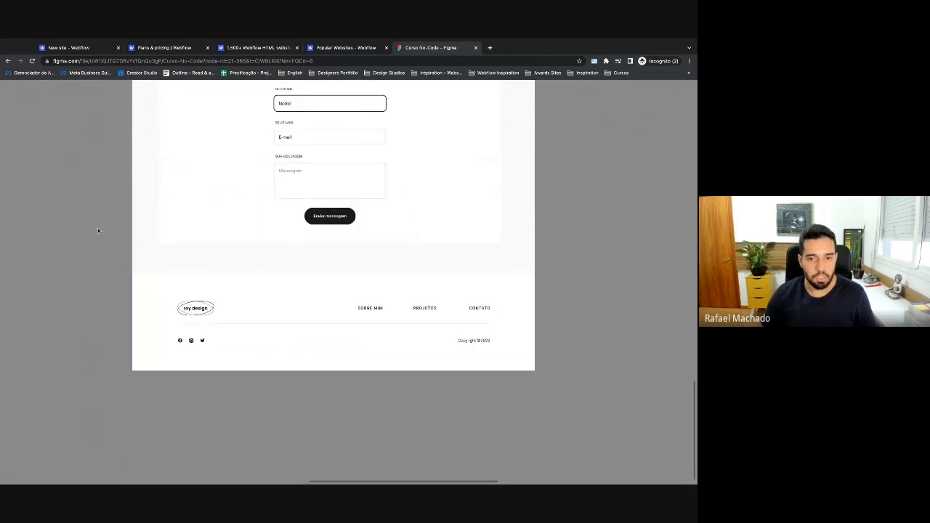
scroll(98, 231, "up", 4)
scroll(166, 286, "left", 1)
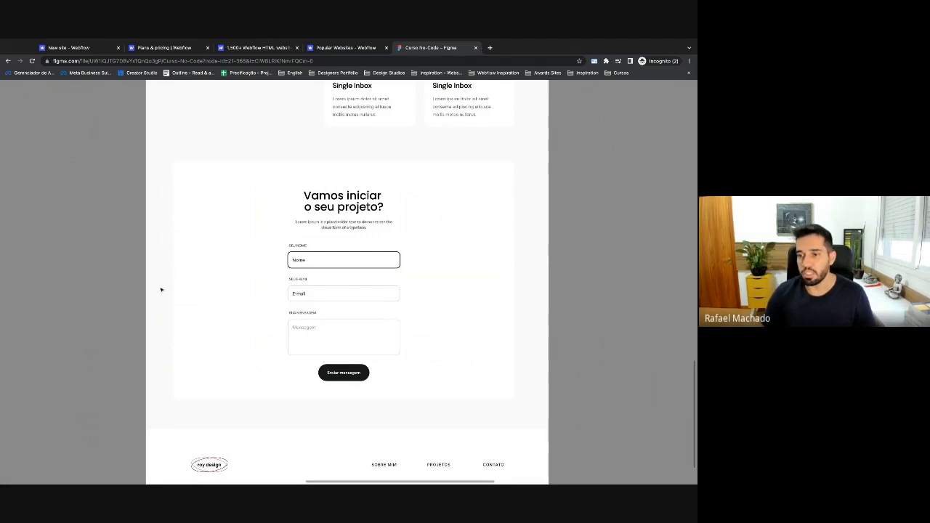
scroll(156, 291, "up", 1)
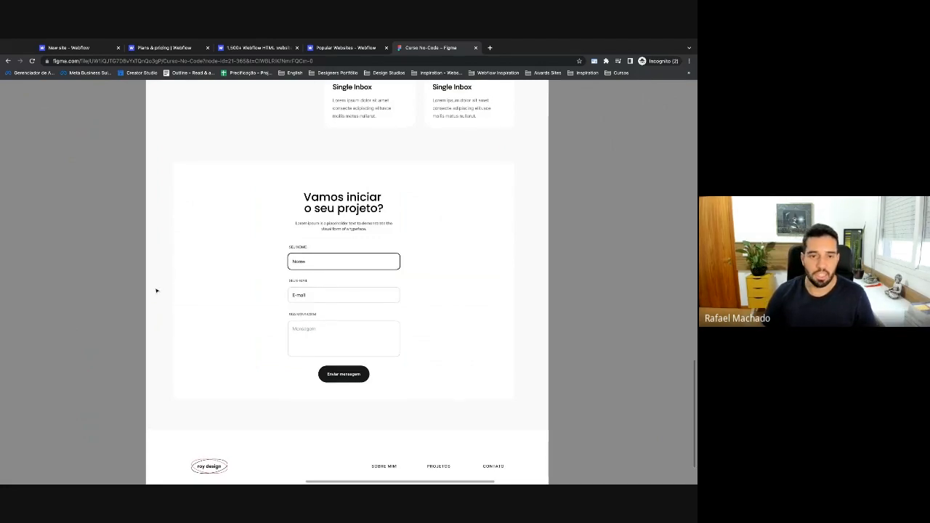
scroll(156, 290, "up", 1)
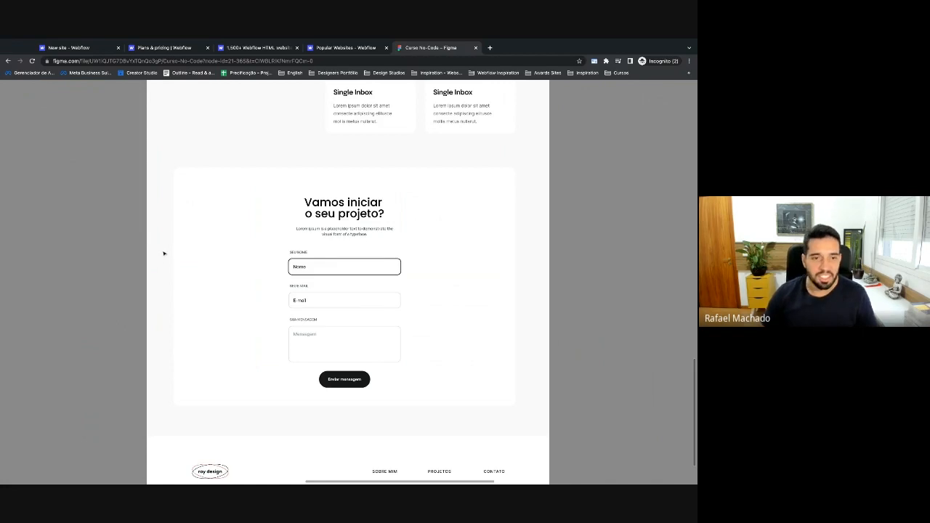
Scroll up to the Homepage hero and restore the Figma editing panels with Ctrl+\.
scroll(163, 253, "up", 5)
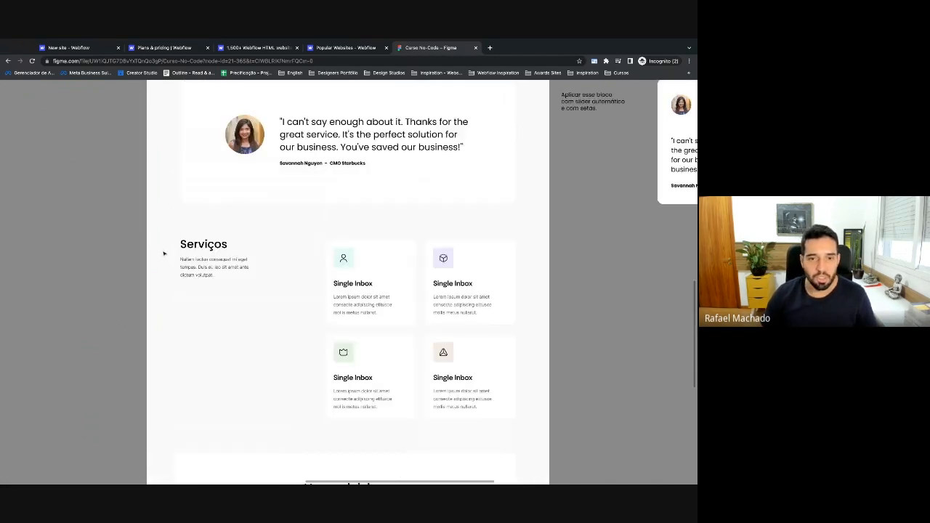
scroll(165, 253, "down", 2)
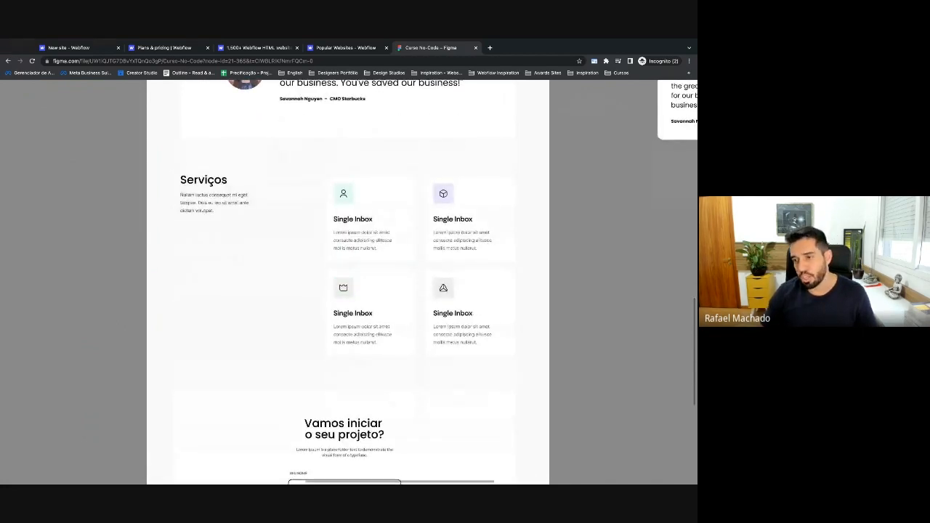
scroll(348, 282, "up", 10)
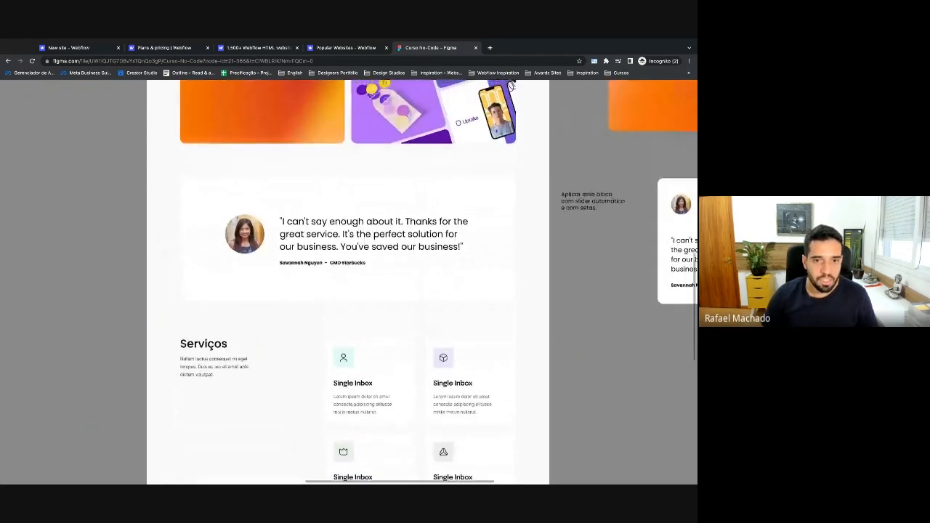
scroll(348, 282, "up", 8)
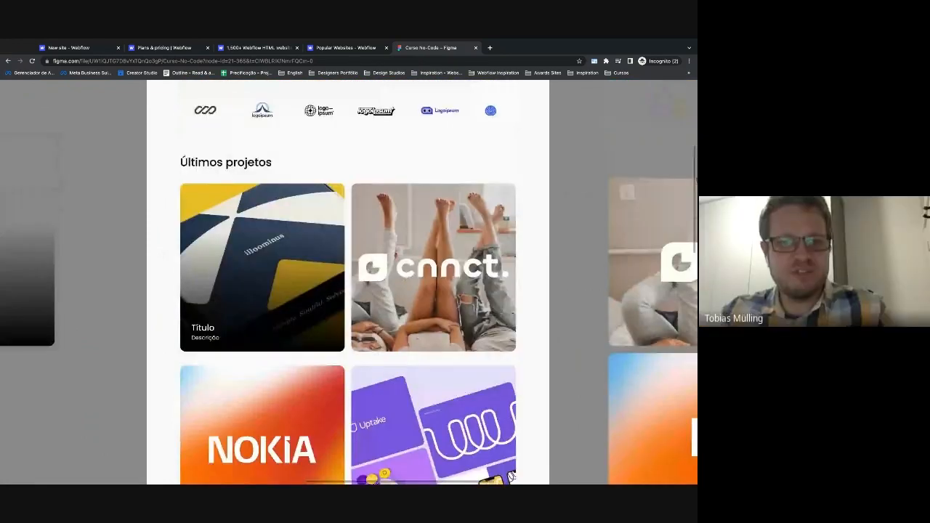
scroll(173, 260, "down", 3)
scroll(173, 261, "up", 2)
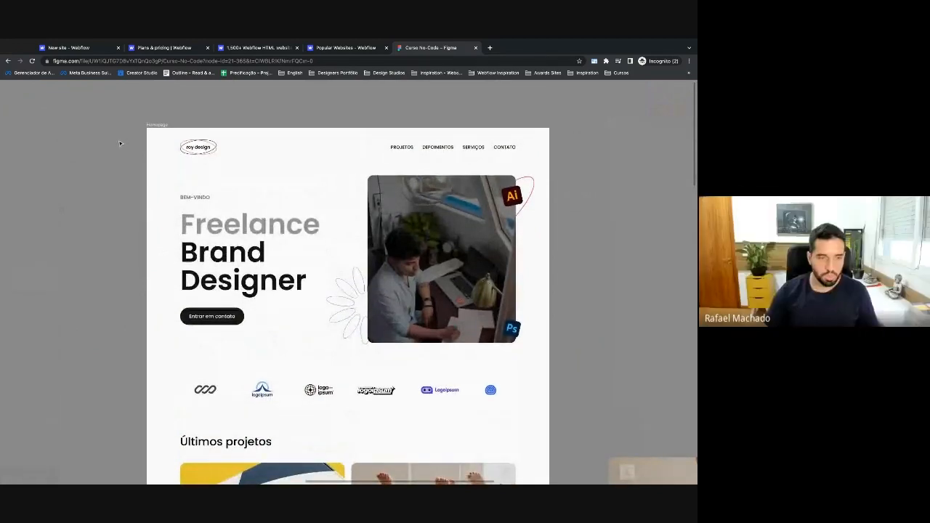
key("ctrl+backslash")
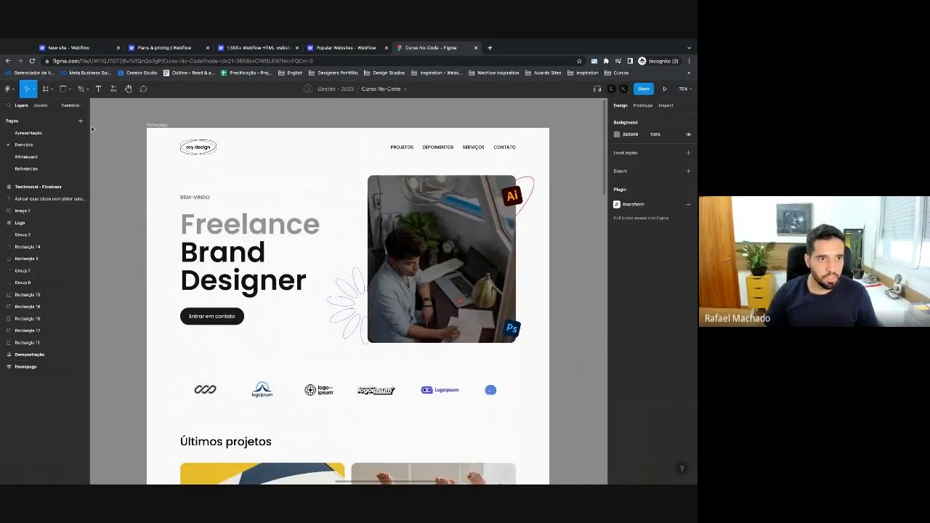
Load webflow.com in a new browser tab and close the extra dashboard tab.
left_click(78, 51)
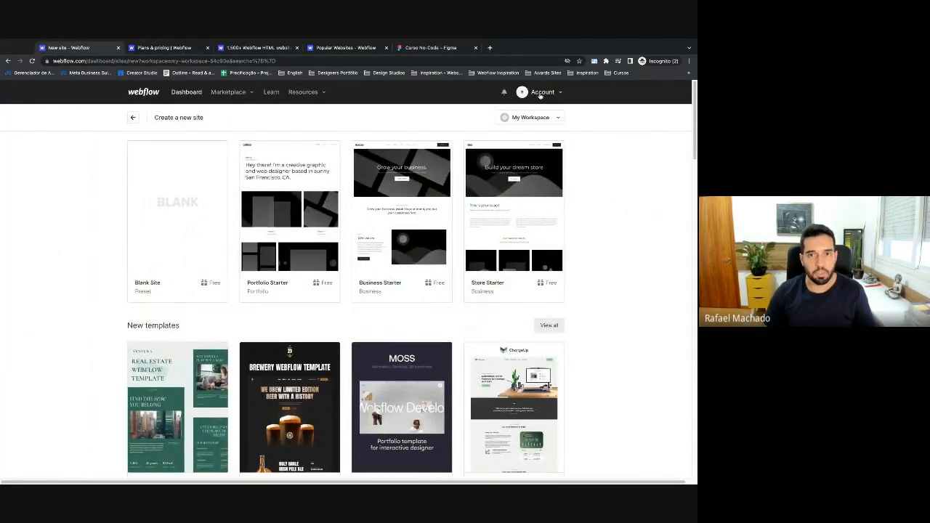
left_click(489, 47)
type("webflow.com")
key("Return")
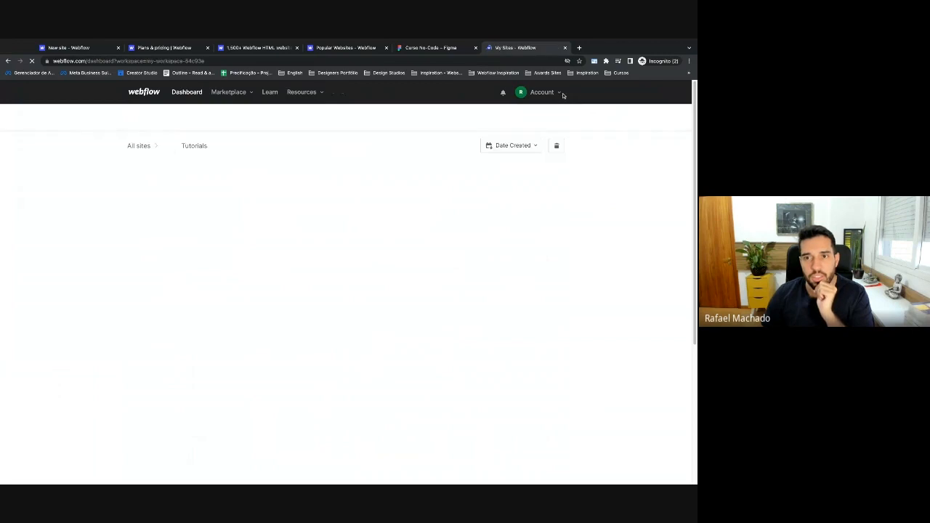
left_click(566, 48)
Sign out of the Webflow account and go to the webflow.com home page.
left_click(538, 92)
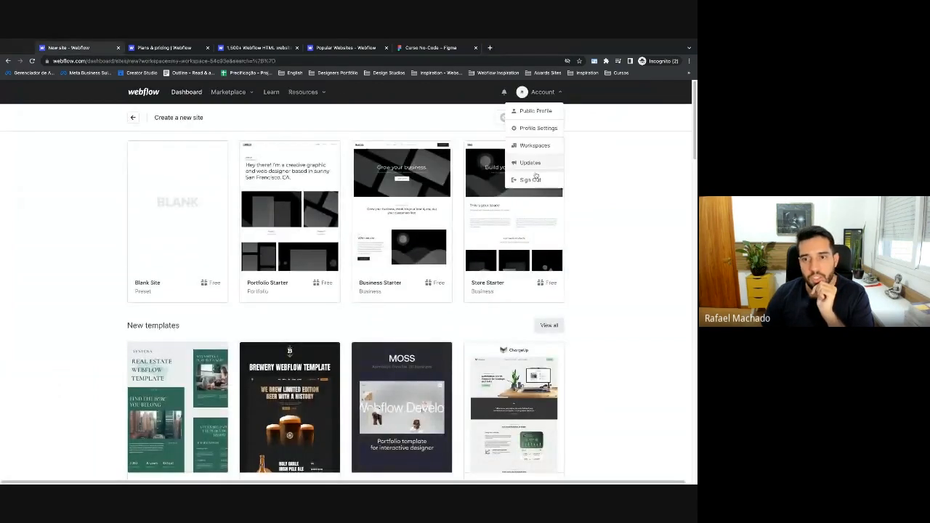
left_click(530, 179)
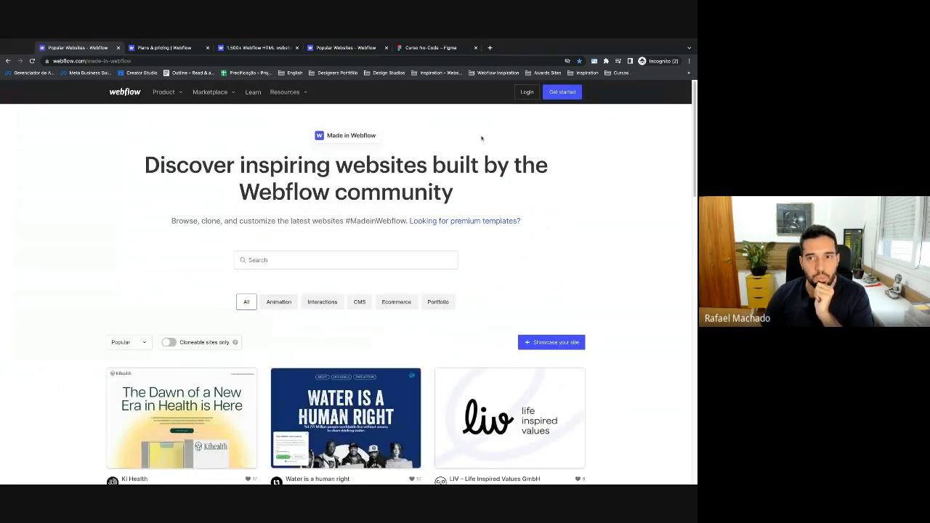
left_click_drag(86, 61, 202, 62)
key("BackSpace")
key("Return")
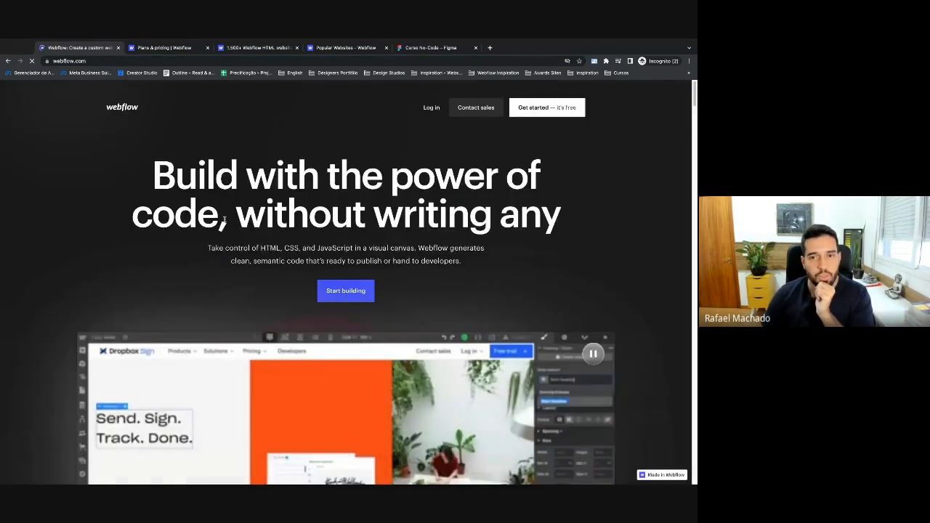
Start a free Webflow sign-up and enter the work e-mail address.
left_click(553, 109)
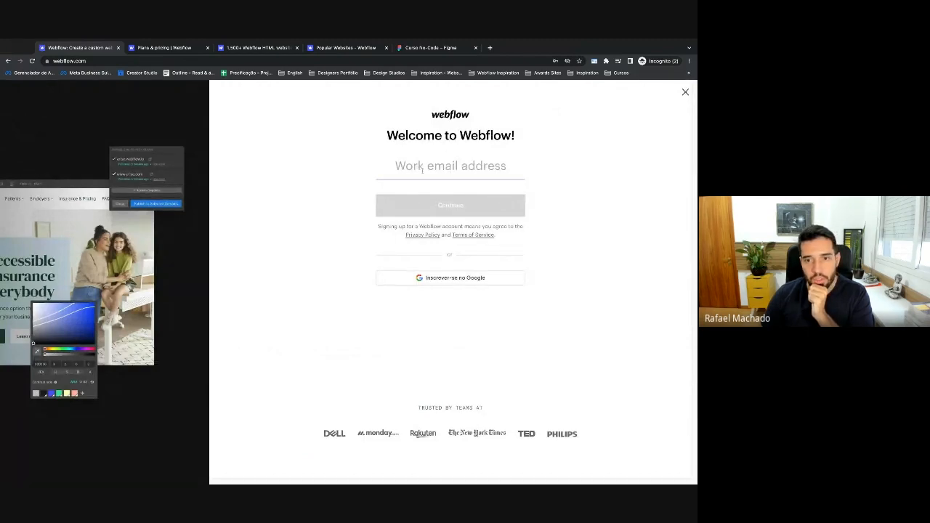
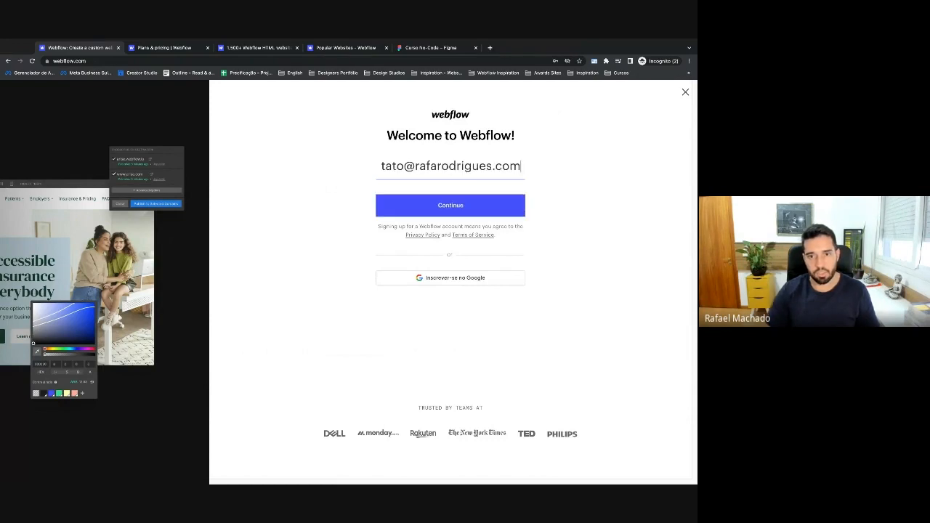
left_click(432, 198)
Enter a new account password and create the account.
left_click(454, 168)
type("•")
key("BackSpace")
type("••••••••••")
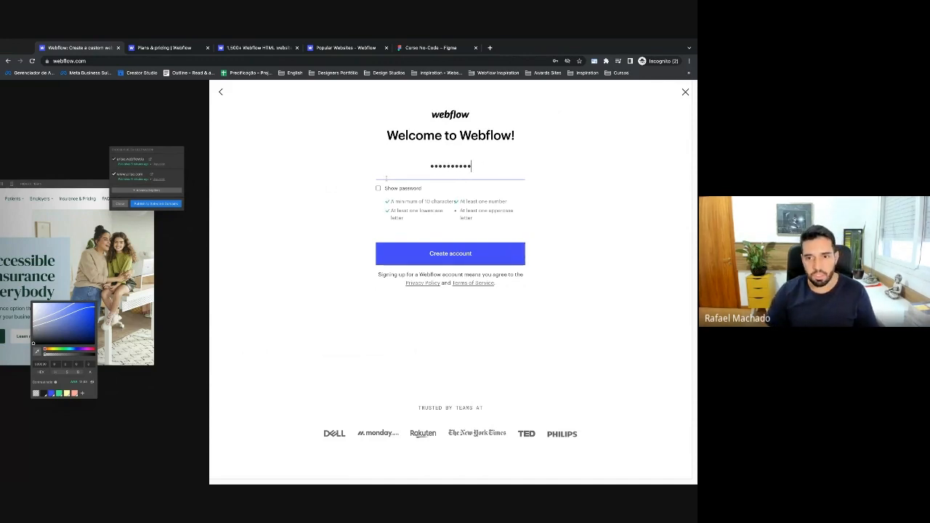
type("••")
key("ctrl+a")
type("••••••••••••")
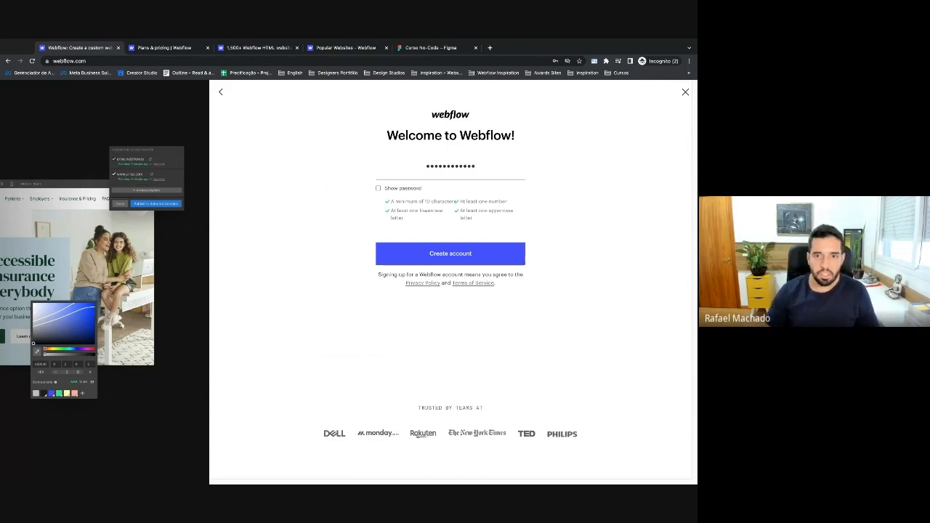
left_click(449, 254)
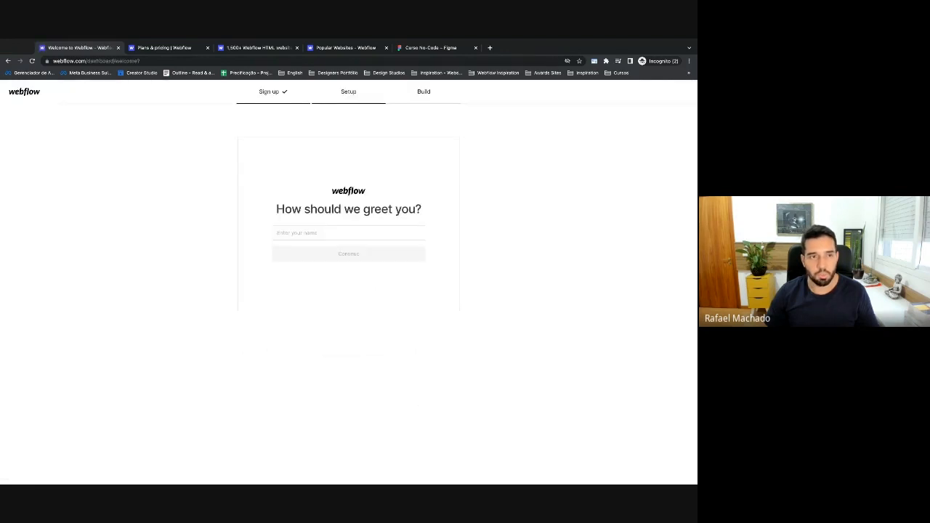
Leave the greeting setup and log out of the new account.
left_click(20, 92)
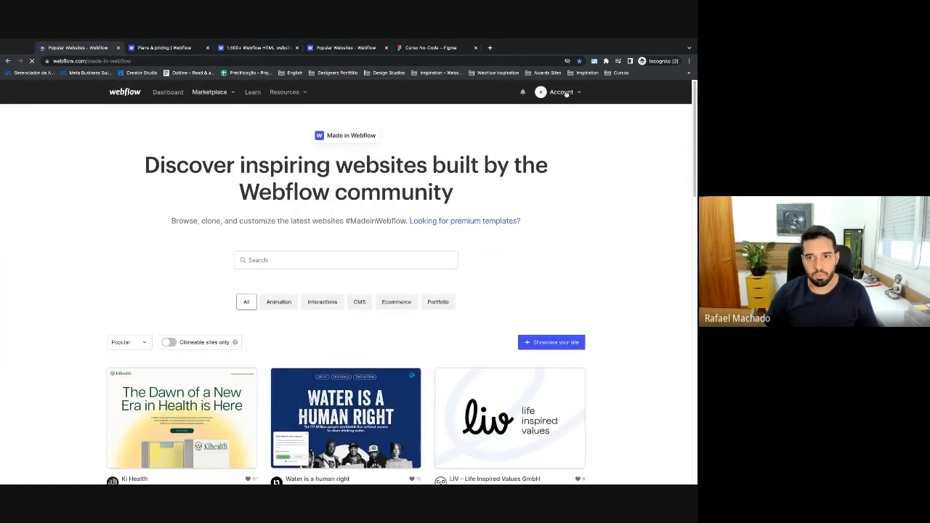
left_click(566, 92)
left_click(552, 174)
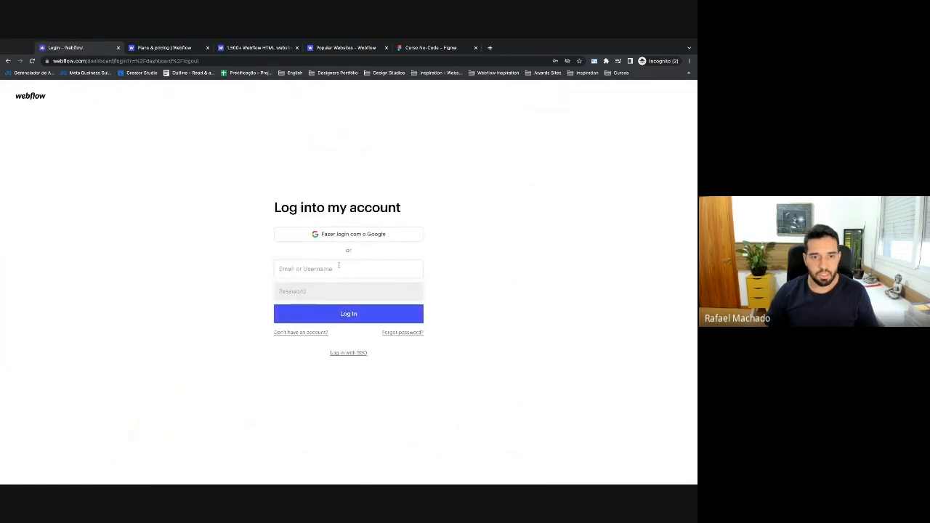
Log back into the existing account using its e-mail and saved login details.
left_click(336, 268)
key("Down")
key("Return")
left_click(357, 316)
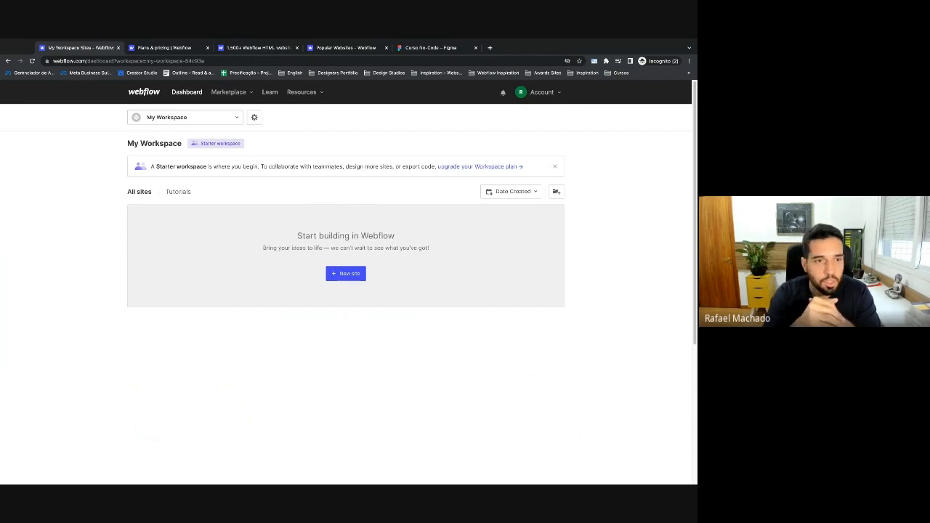
left_click(172, 121)
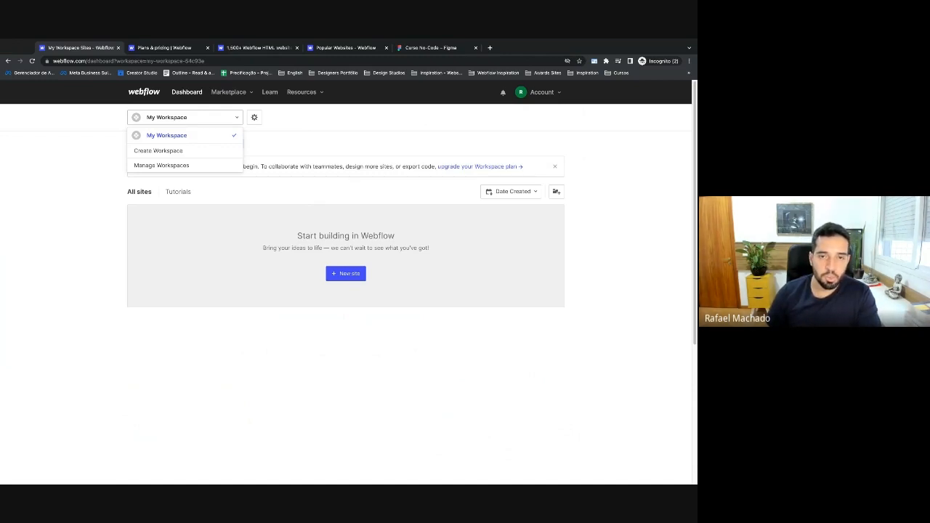
left_click(251, 118)
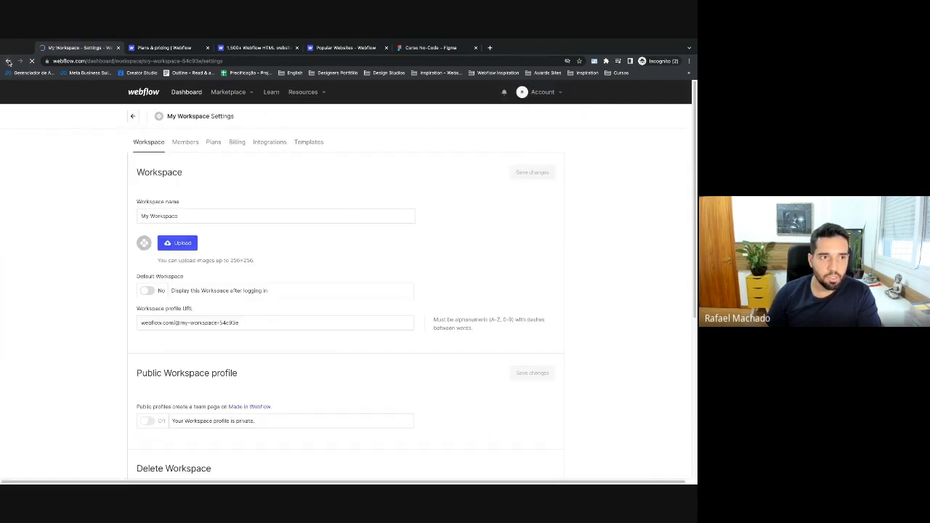
left_click(135, 117)
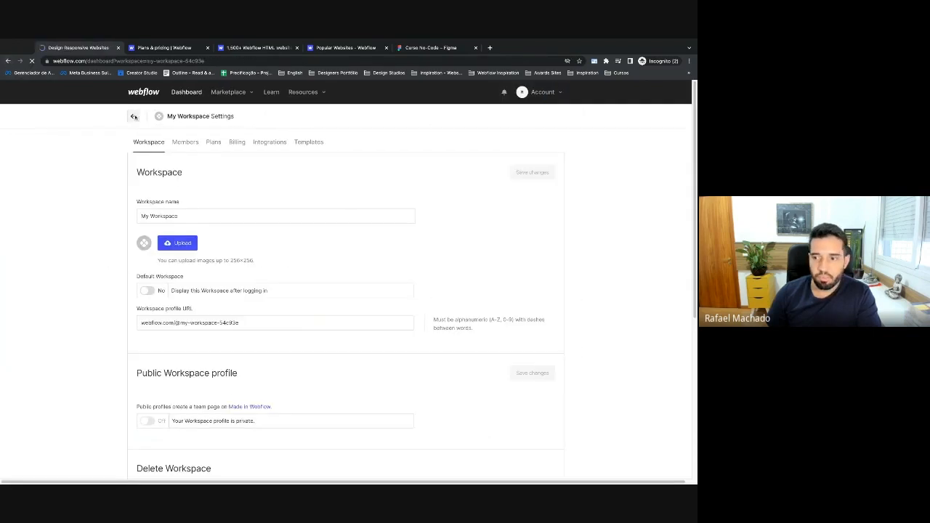
left_click(137, 118)
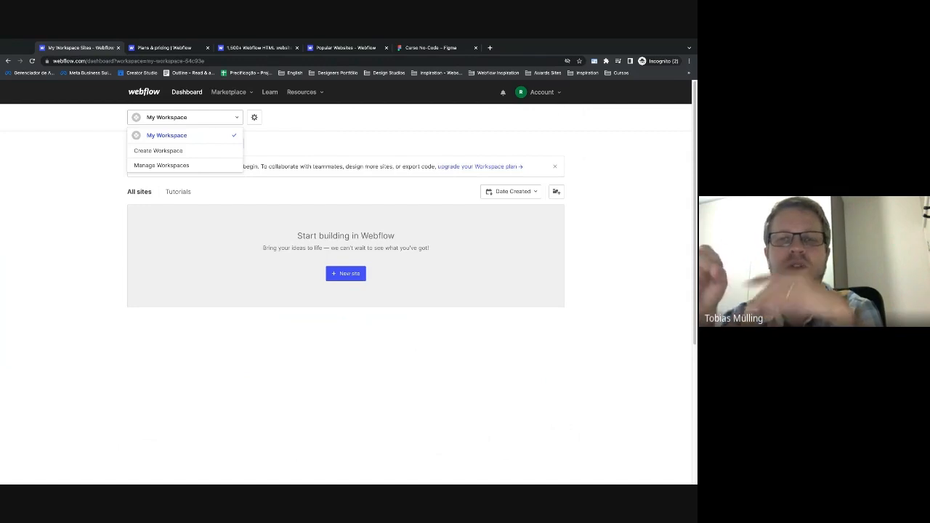
left_click(261, 121)
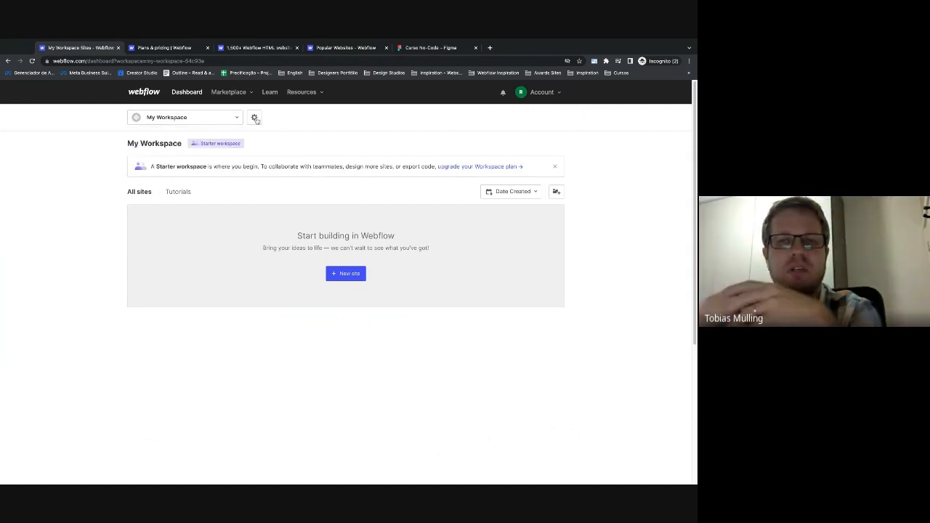
left_click(192, 121)
left_click(259, 120)
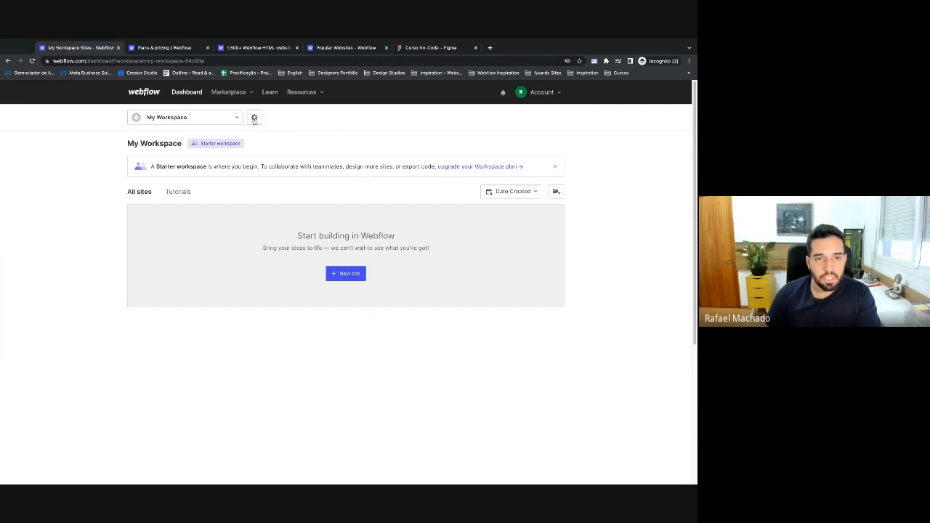
Review workspace Members (1 of 1 member seats, 0 of 2 guest seats), then return to the dashboard.
left_click(255, 121)
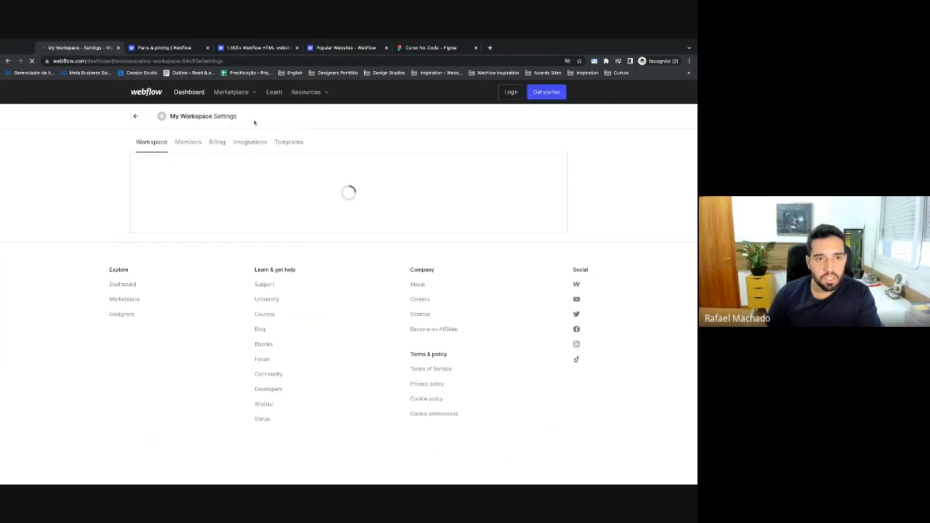
left_click(187, 142)
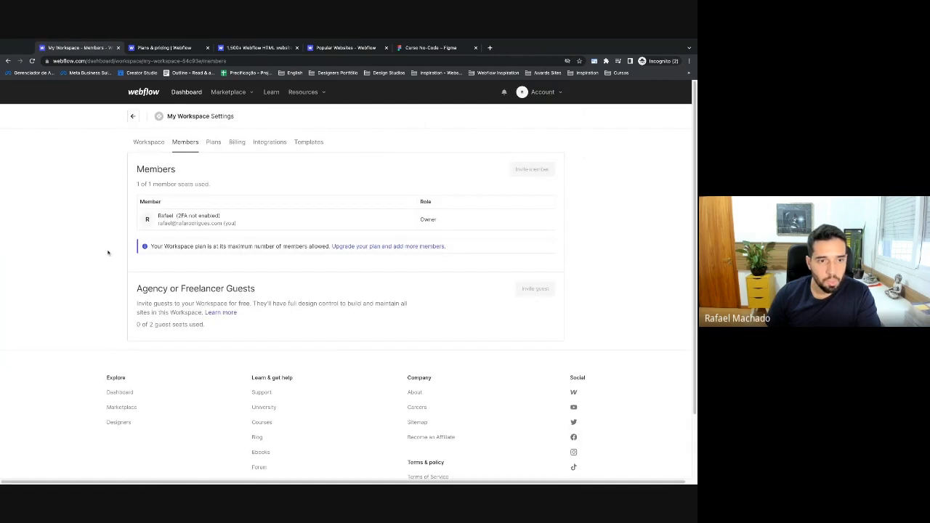
scroll(107, 253, "down", 1)
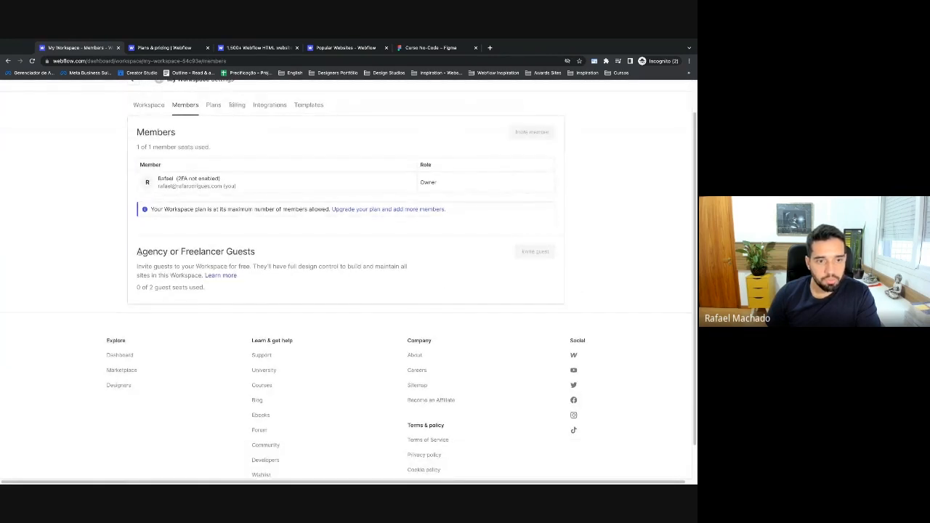
left_click_drag(137, 251, 250, 251)
left_click(250, 252)
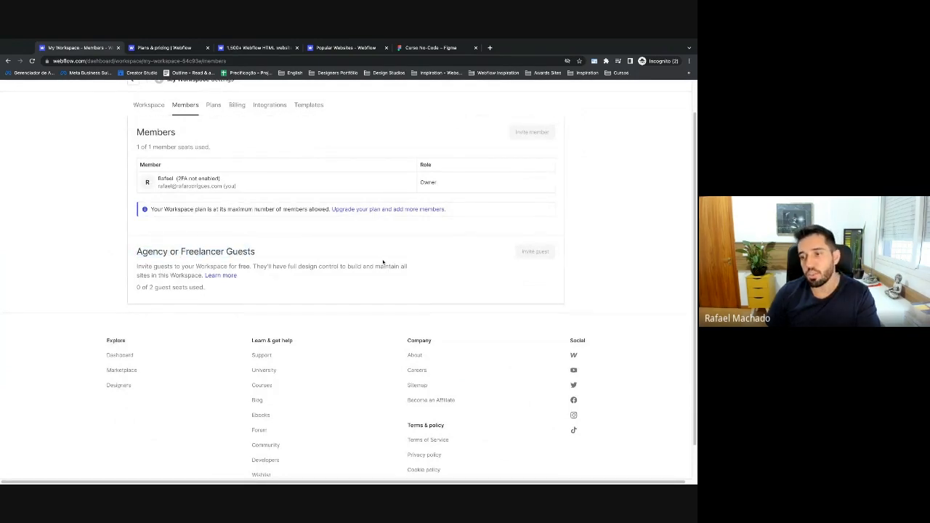
scroll(474, 273, "up", 1)
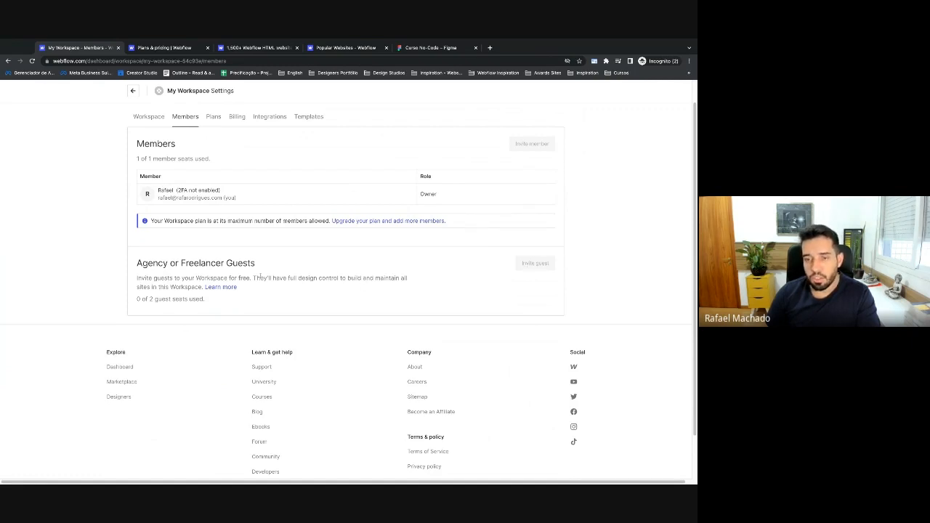
scroll(260, 277, "up", 1)
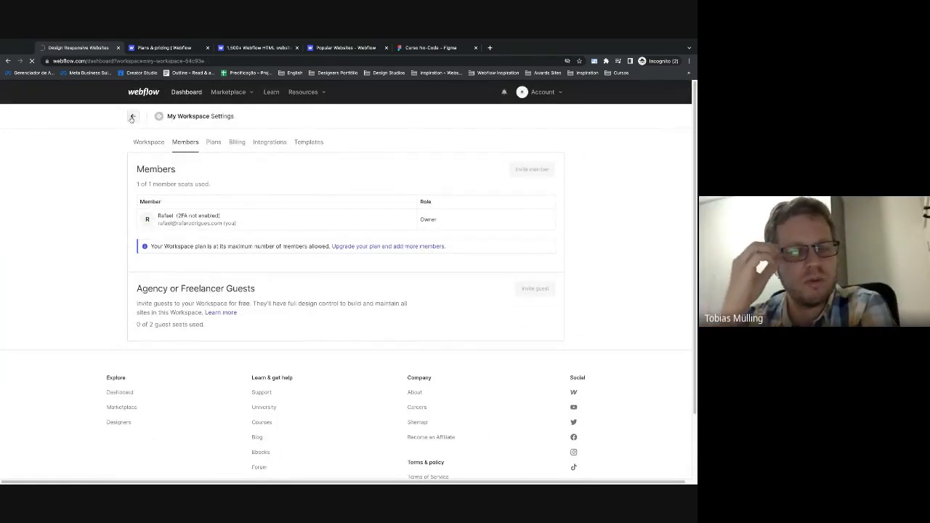
left_click(131, 118)
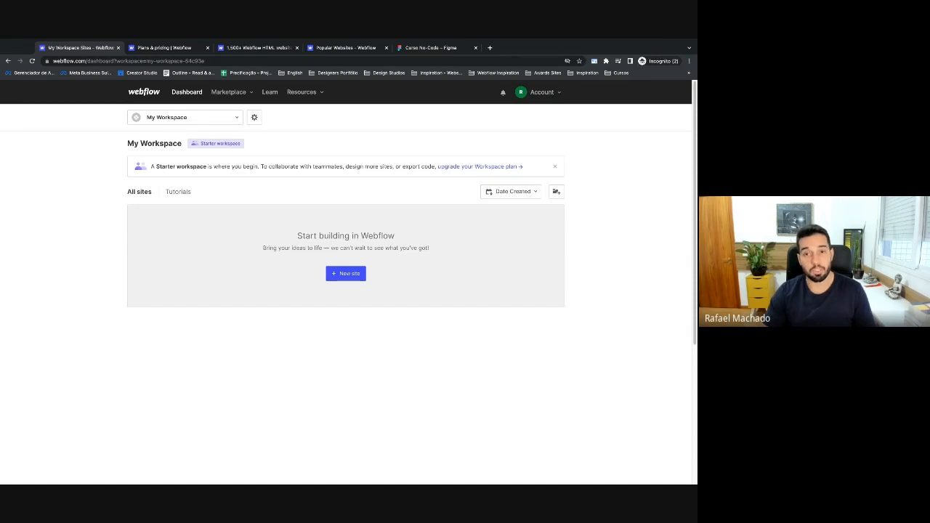
Browse the Create basic layouts tutorial and University courses, then go back to All sites.
left_click(175, 193)
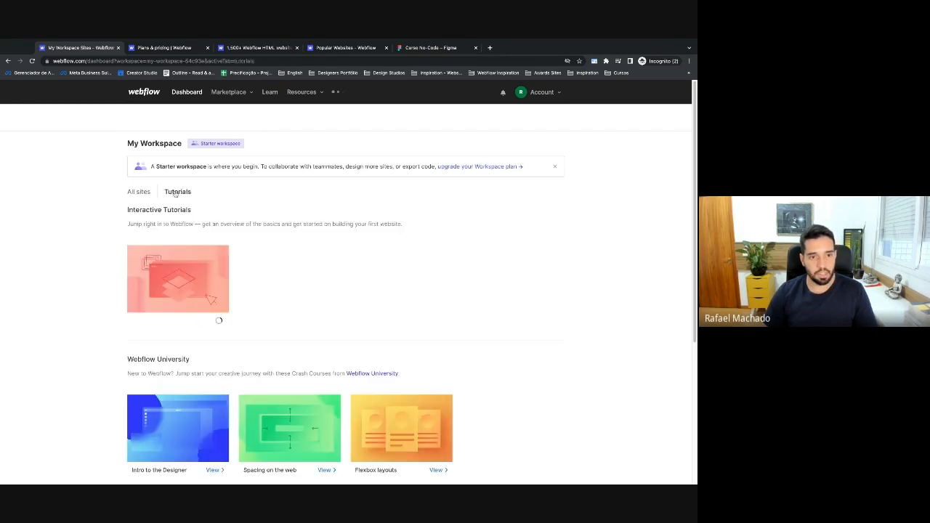
scroll(117, 223, "down", 3)
scroll(117, 222, "up", 4)
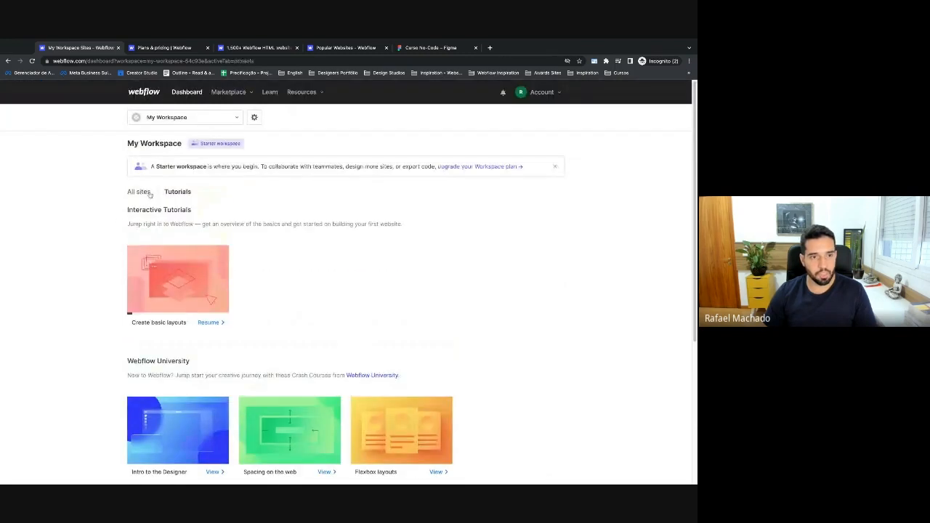
left_click(148, 193)
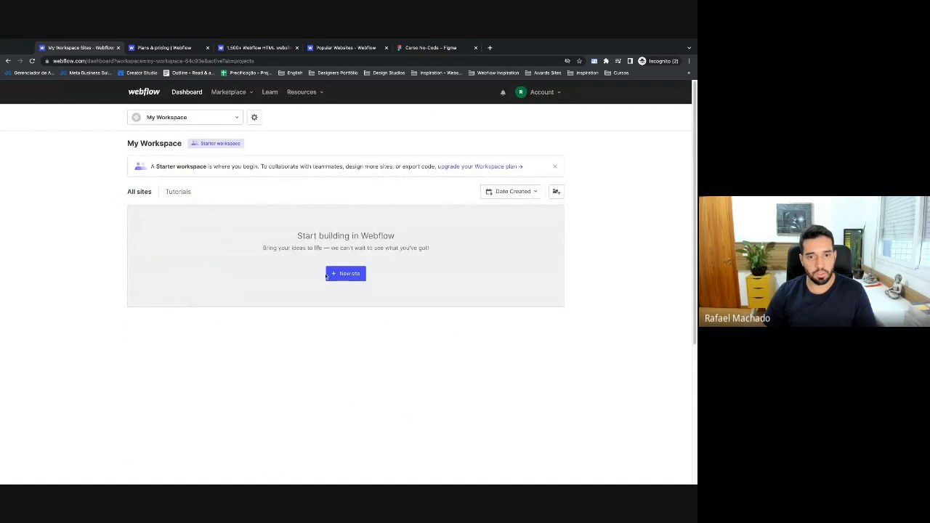
Browse the Blank Site, Portfolio, Business and Store starters plus new templates for a new site.
left_click(338, 273)
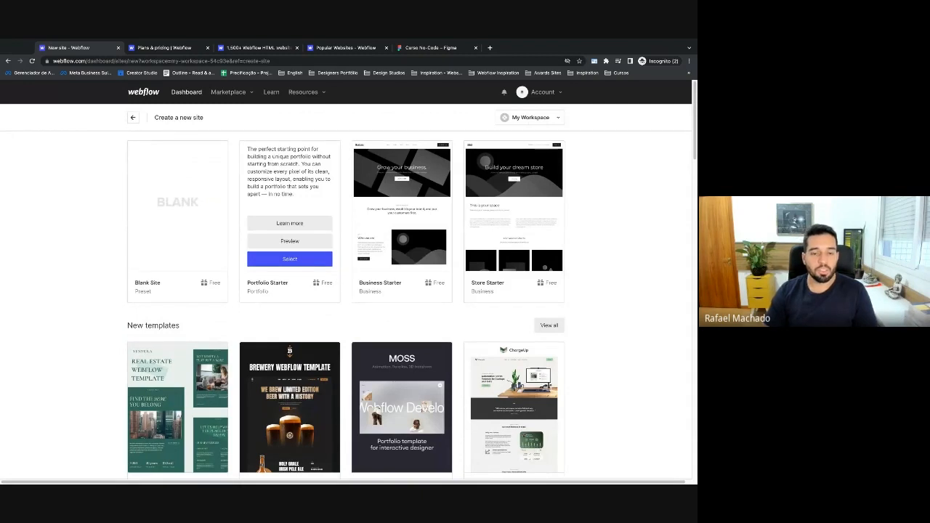
scroll(350, 298, "down", 2)
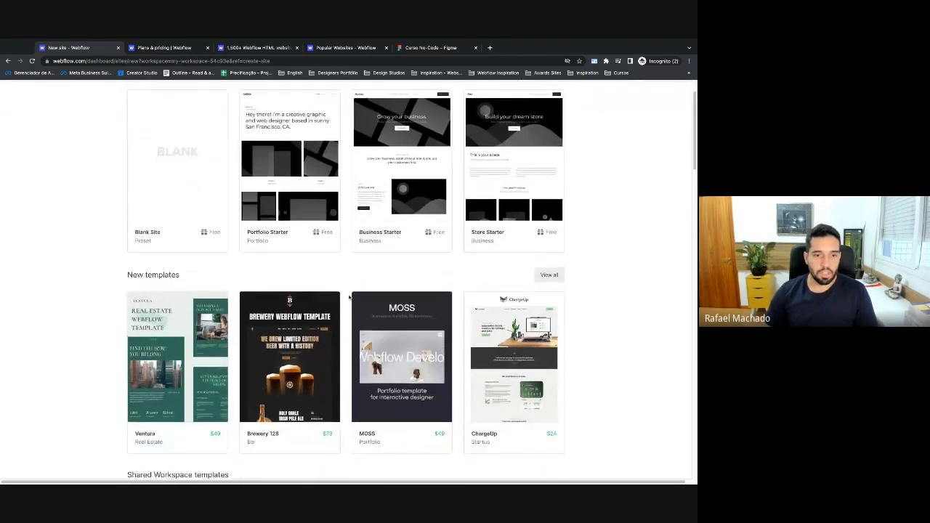
scroll(350, 297, "down", 2)
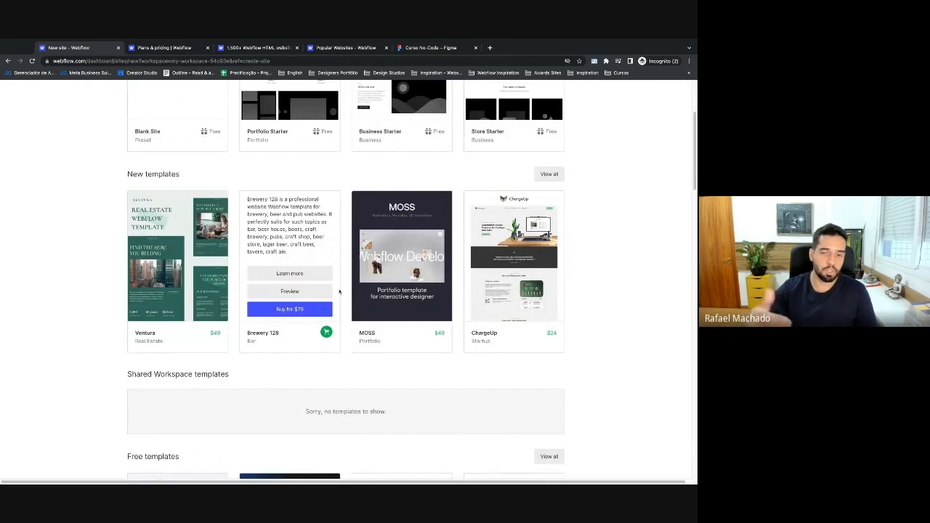
scroll(355, 298, "up", 2)
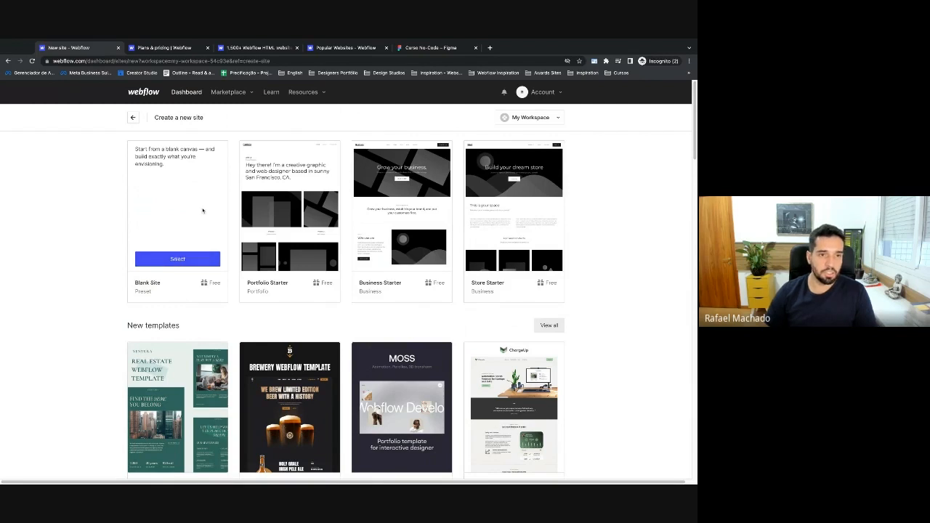
Create a Blank Site named 'Portfólio - Aula'.
left_click(182, 263)
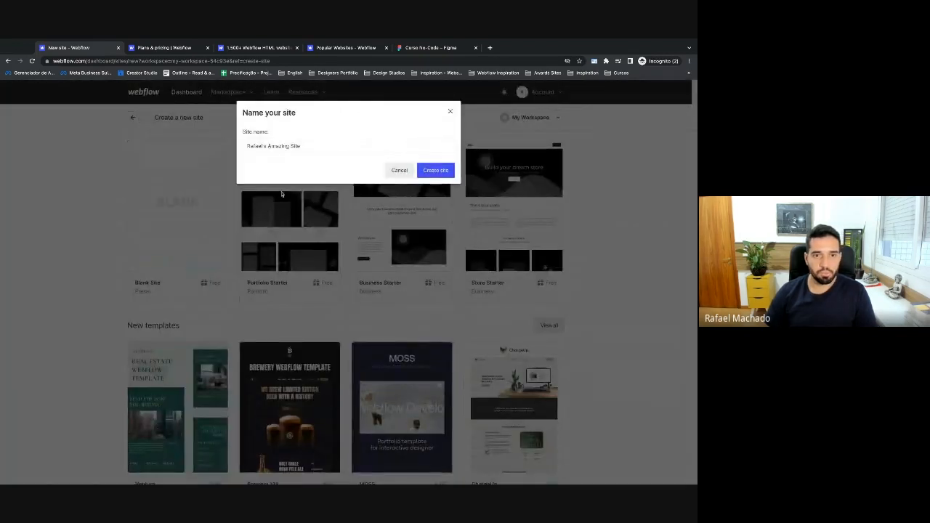
left_click_drag(312, 147, 230, 149)
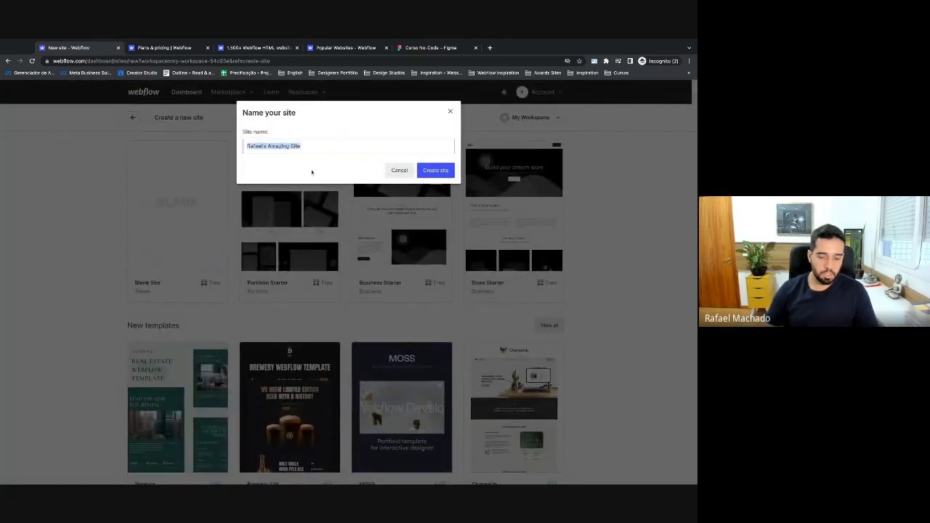
type("Portfólio - Aula")
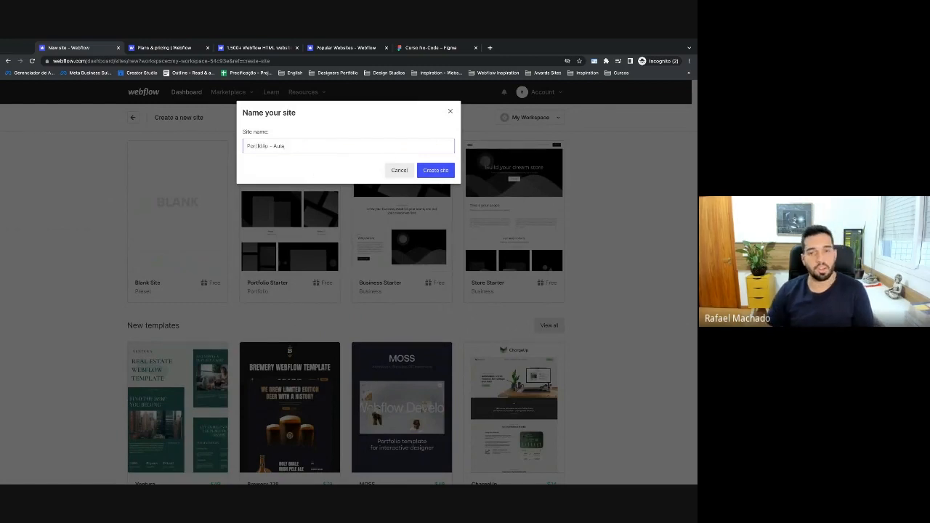
left_click(444, 171)
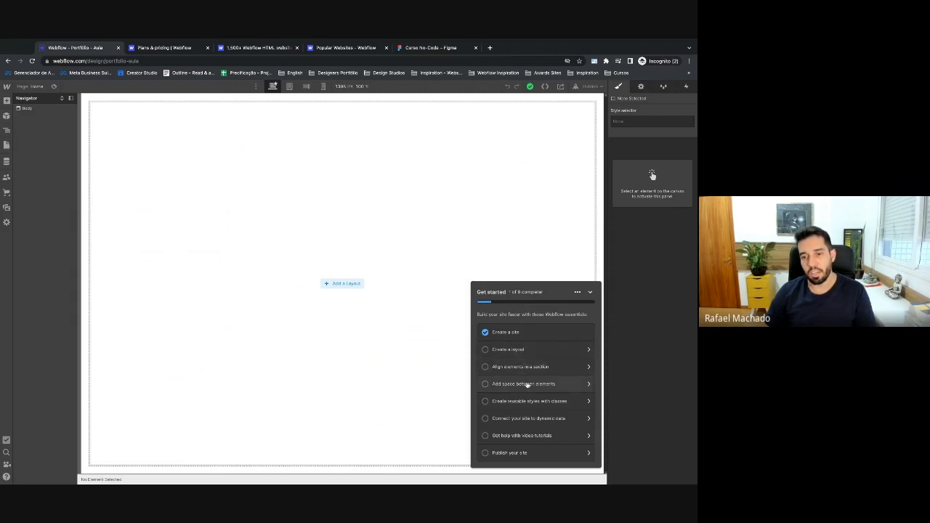
Hide the Get started tutorial checklist and show the Add elements panel.
left_click(590, 293)
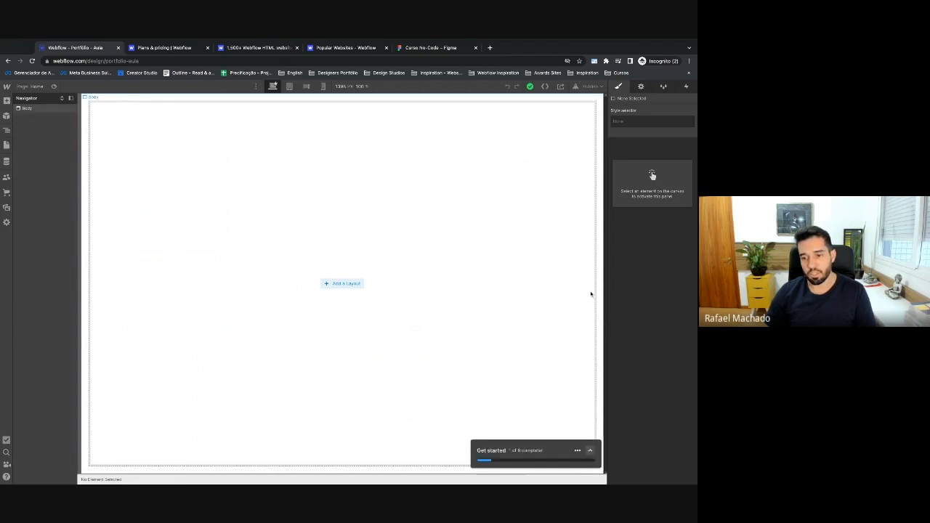
left_click(579, 444)
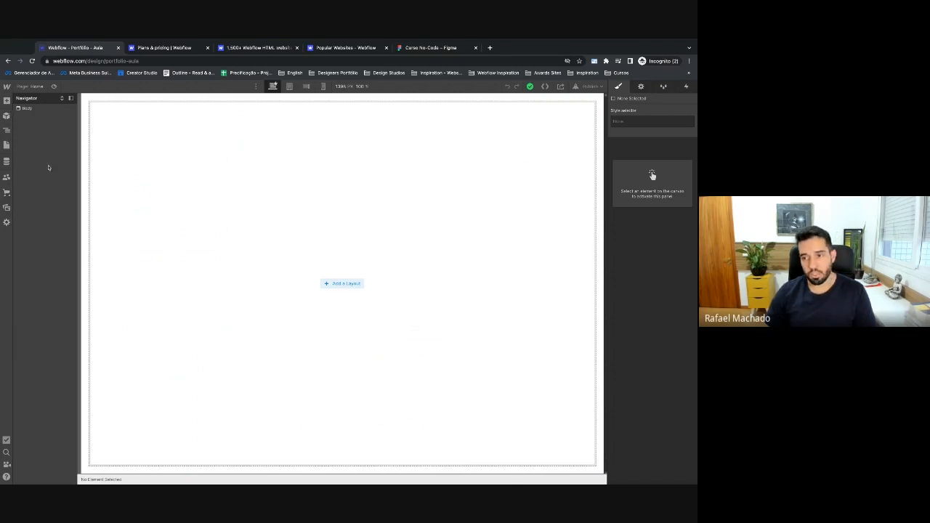
left_click(6, 101)
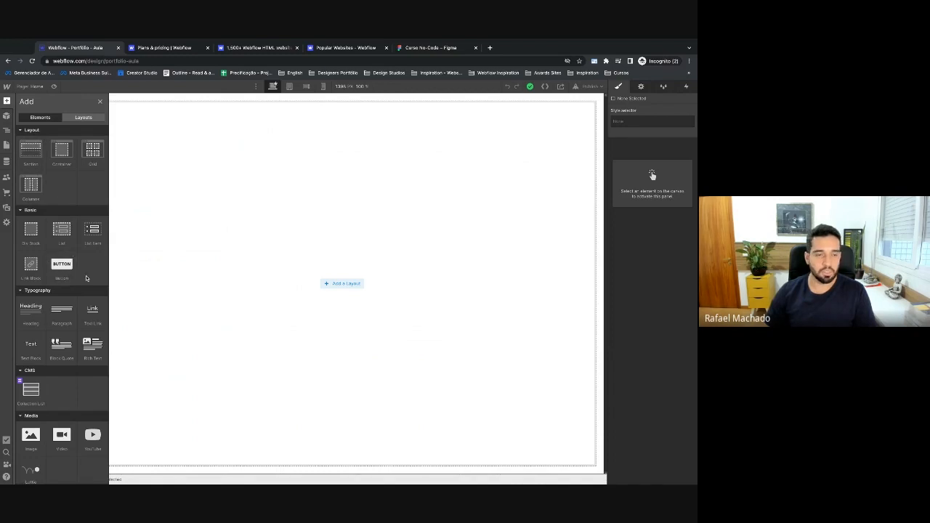
Browse the Add and Components panels, ending in the Navigator listing only Body.
scroll(33, 297, "down", 3)
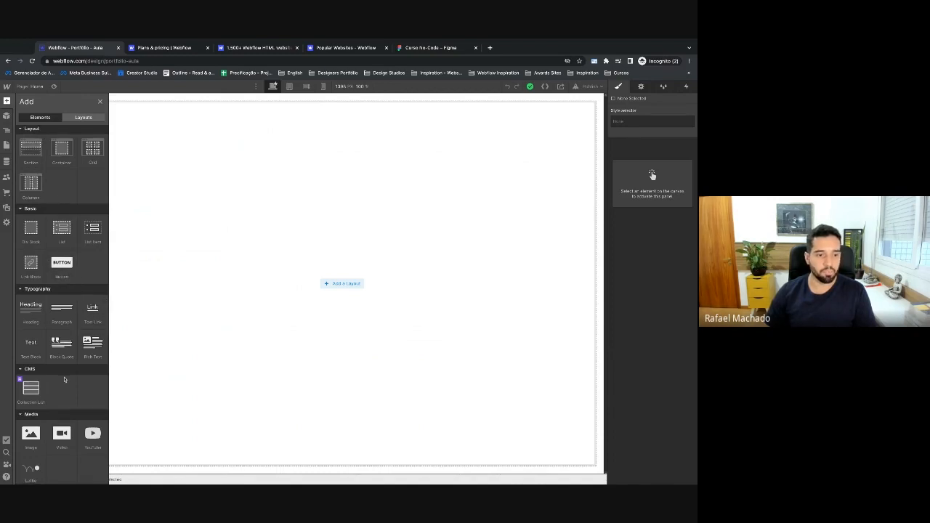
scroll(36, 261, "up", 3)
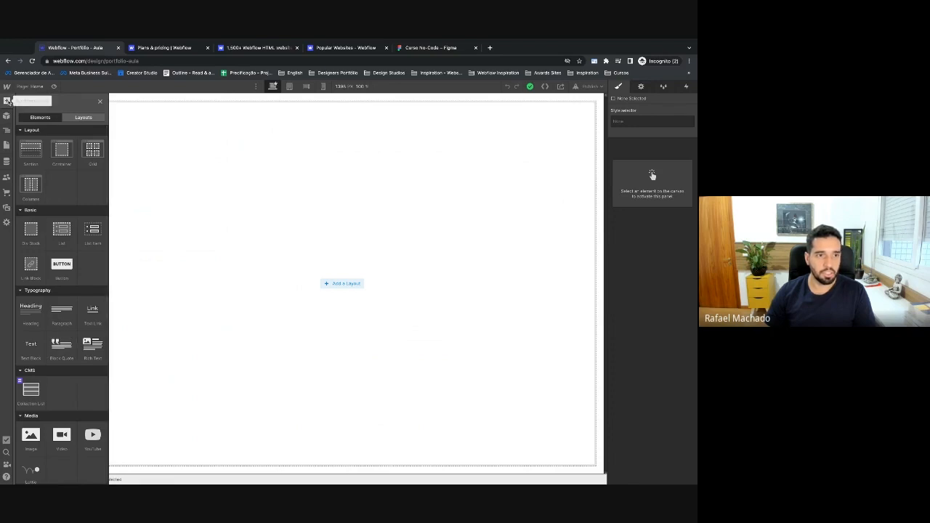
left_click(7, 101)
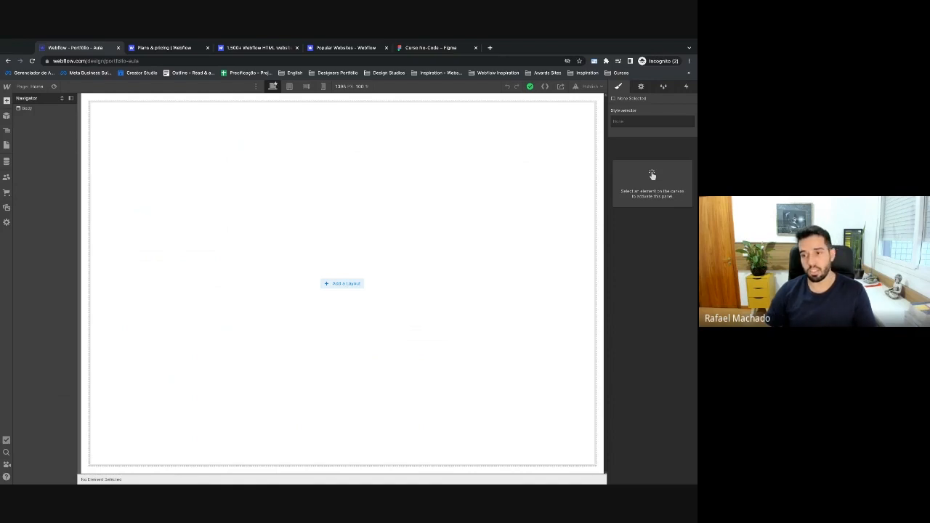
key("a")
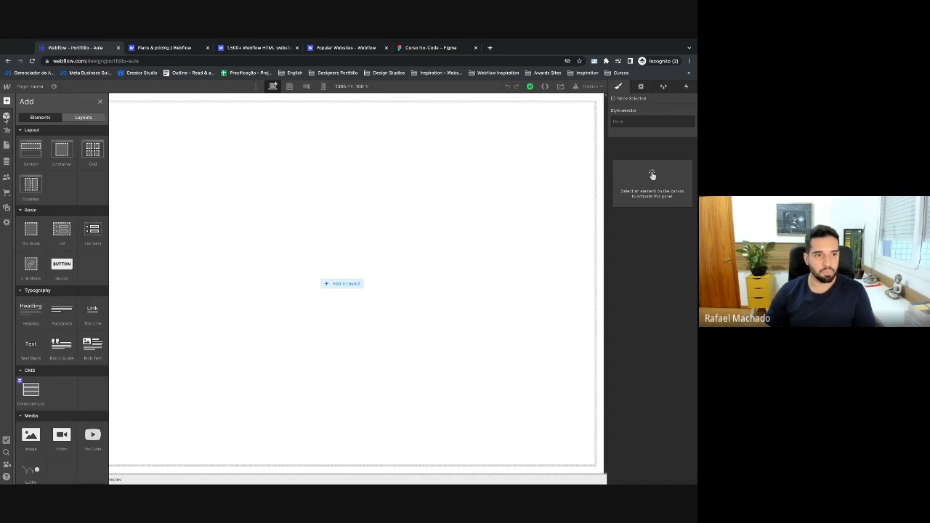
left_click(6, 118)
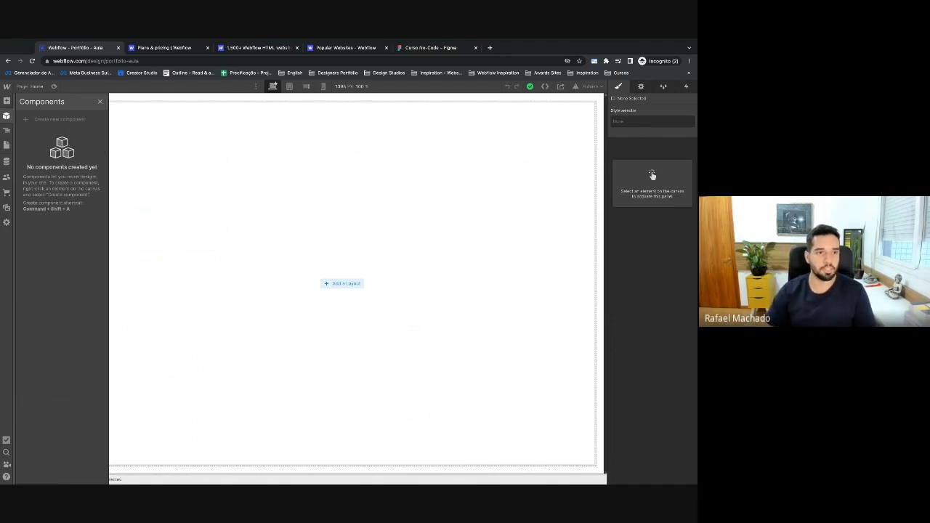
left_click(5, 131)
left_click(6, 131)
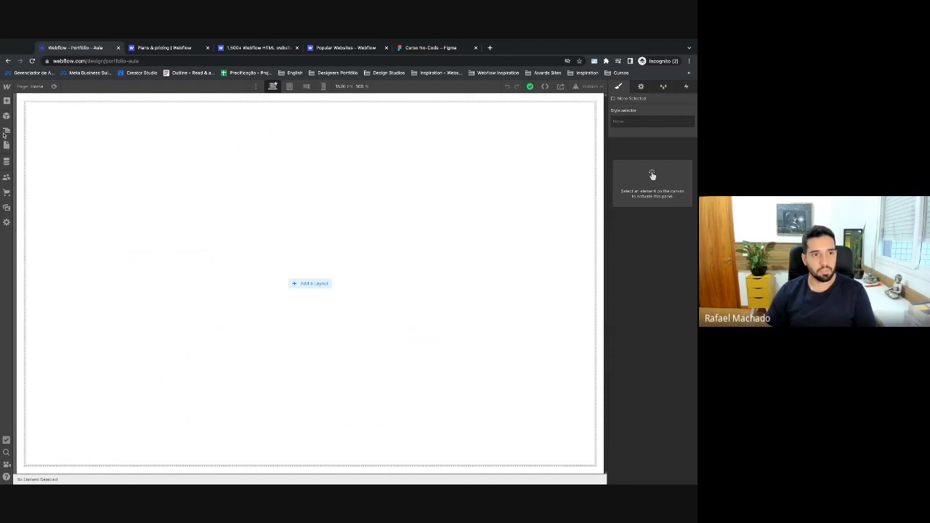
left_click(6, 132)
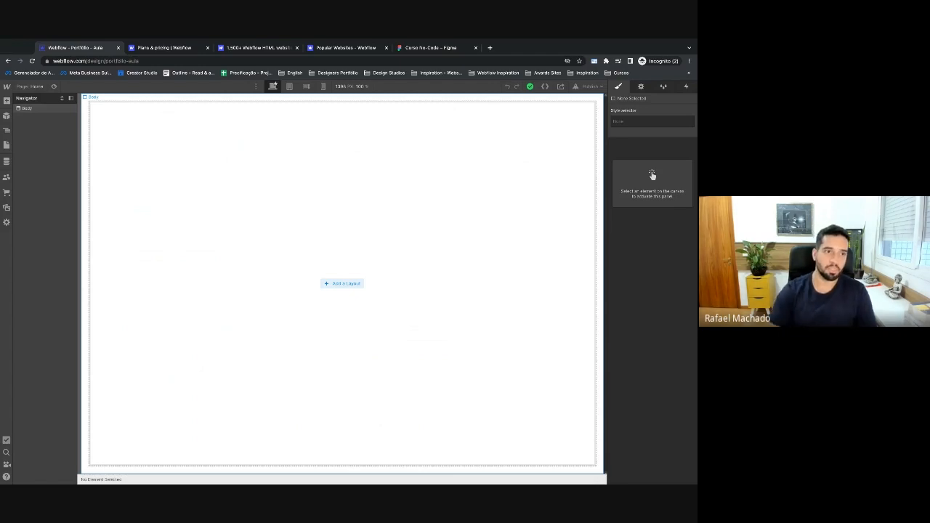
Select Body to view its styles, then show the Pages list with Home, Password and 404.
left_click(32, 110)
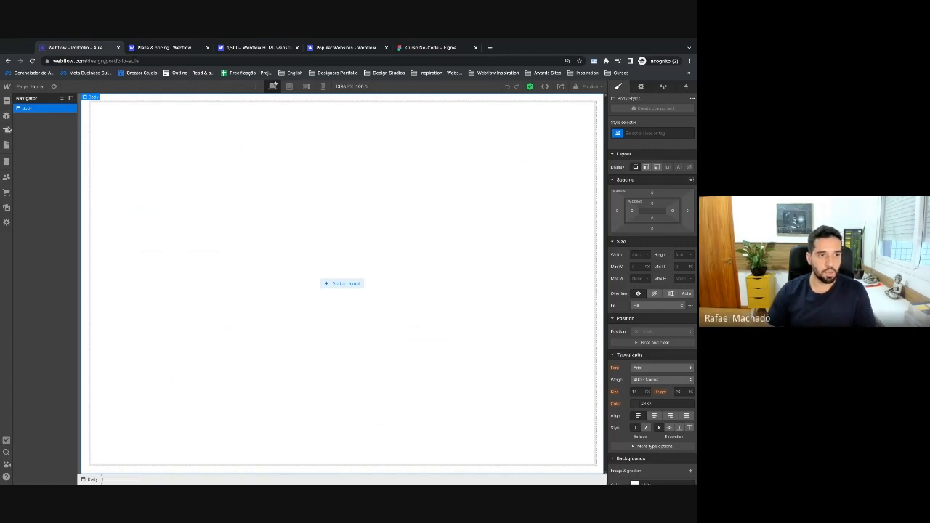
left_click(6, 145)
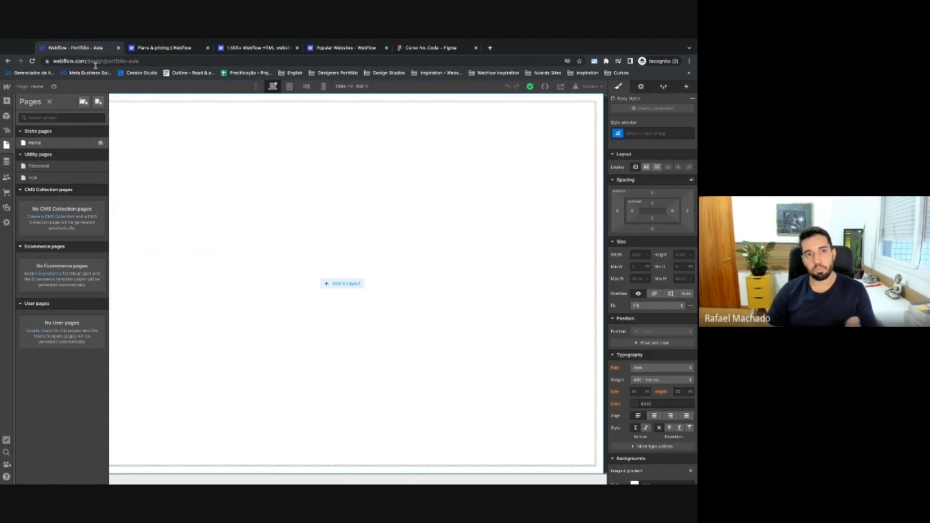
Highlight the portfolio-aula slug in the address bar and show the empty CMS Collections panel.
left_click_drag(140, 61, 105, 65)
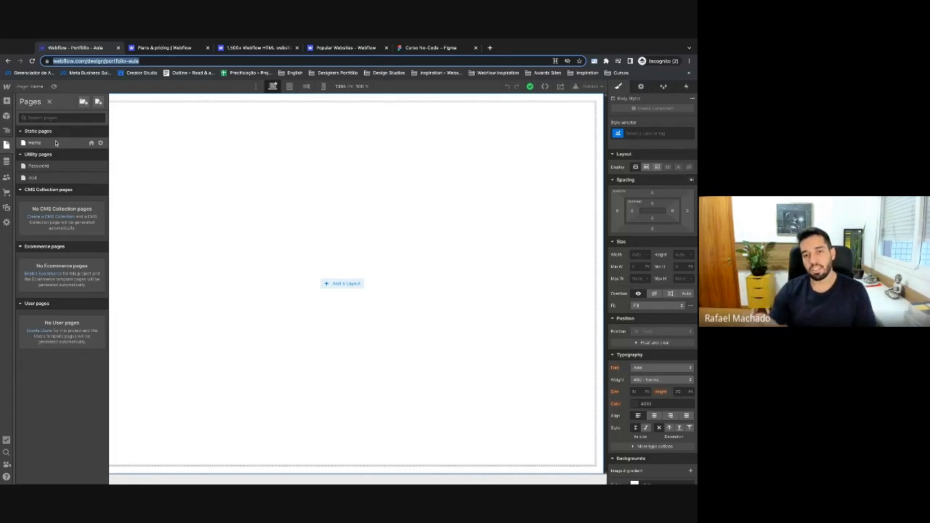
left_click(7, 164)
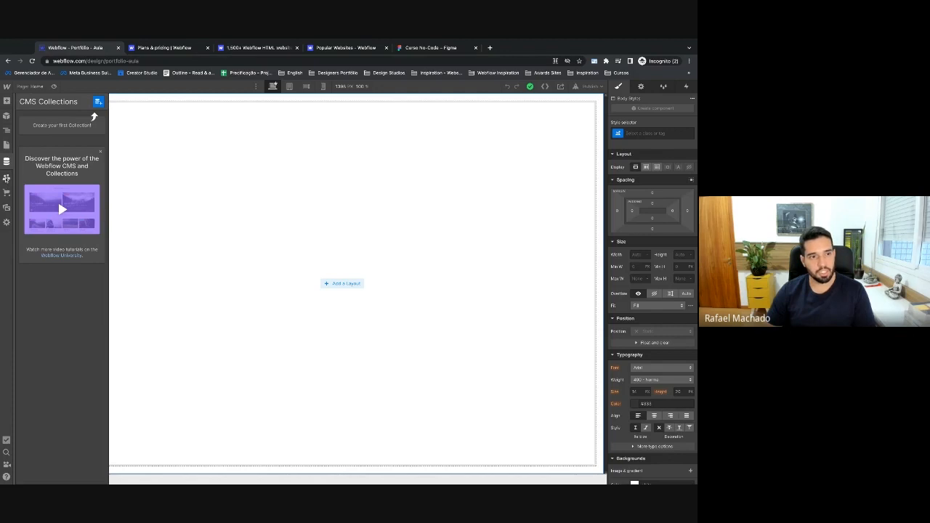
Bring up the 'Getting started with Users' dialog from the left toolbar.
left_click(6, 176)
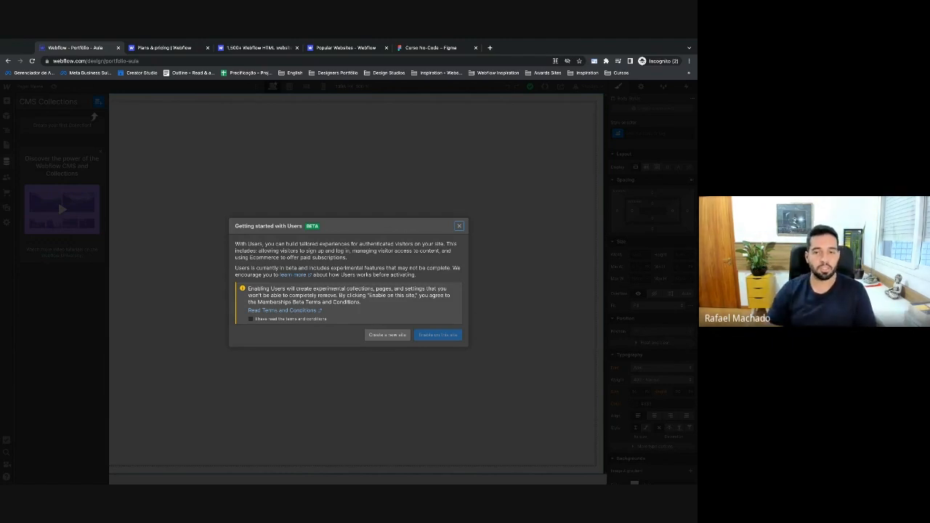
Close the Users dialog and the Ecommerce store prompt without enabling either.
left_click(459, 226)
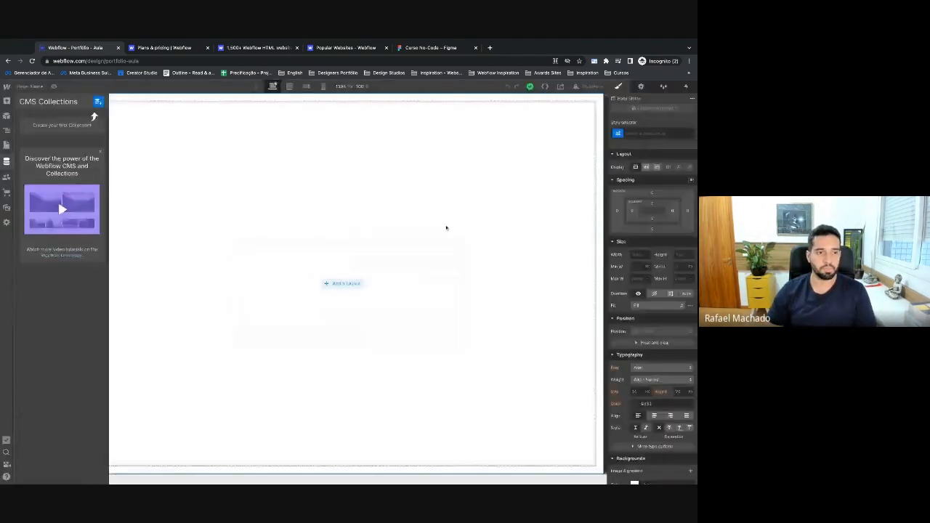
left_click(7, 194)
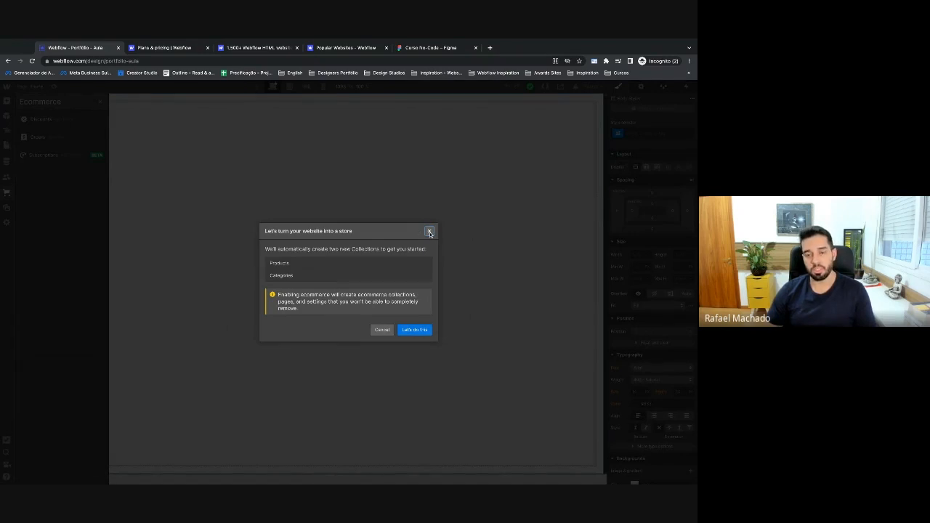
left_click(429, 232)
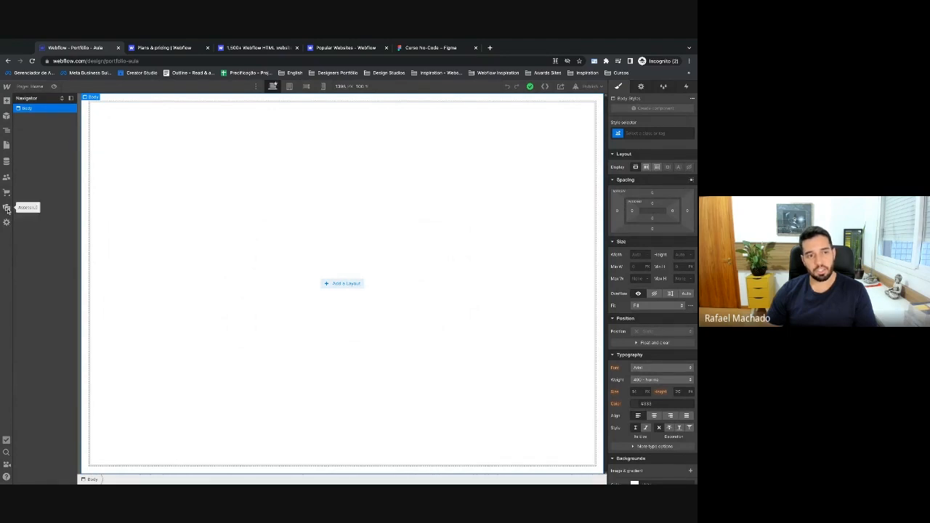
left_click(7, 208)
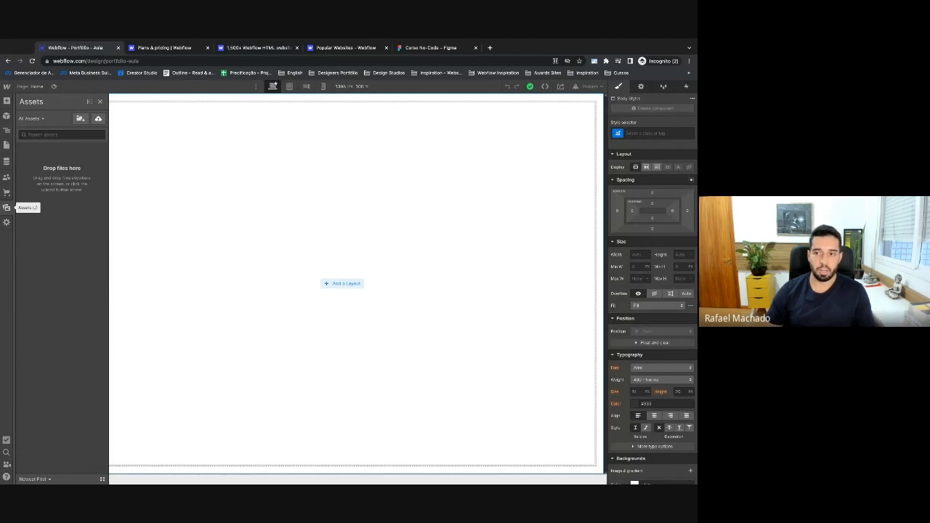
Toggle the site Settings panel showing General, Backups and the Starter plan note.
left_click(7, 222)
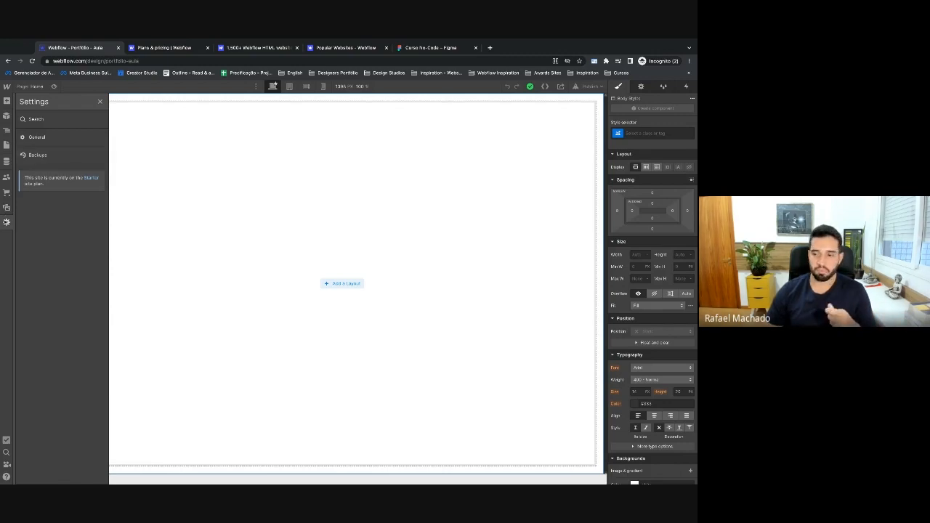
left_click(5, 222)
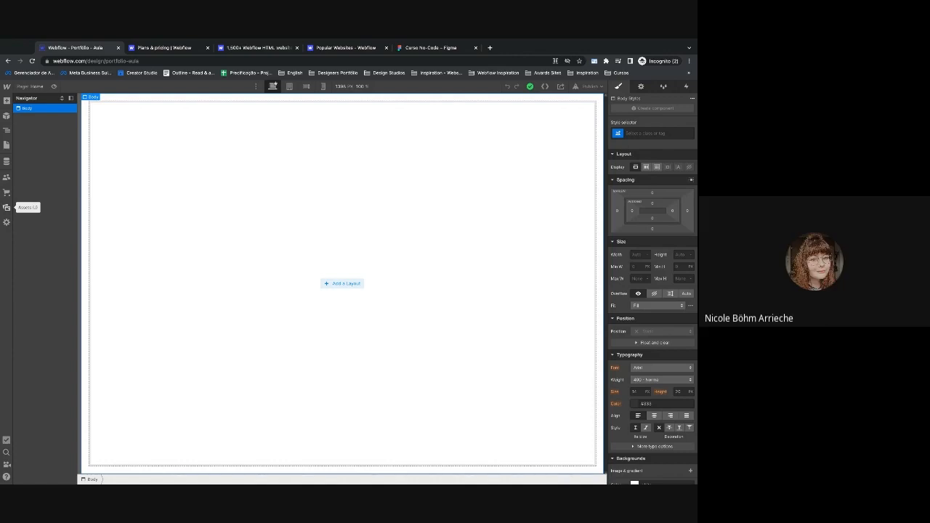
left_click(6, 207)
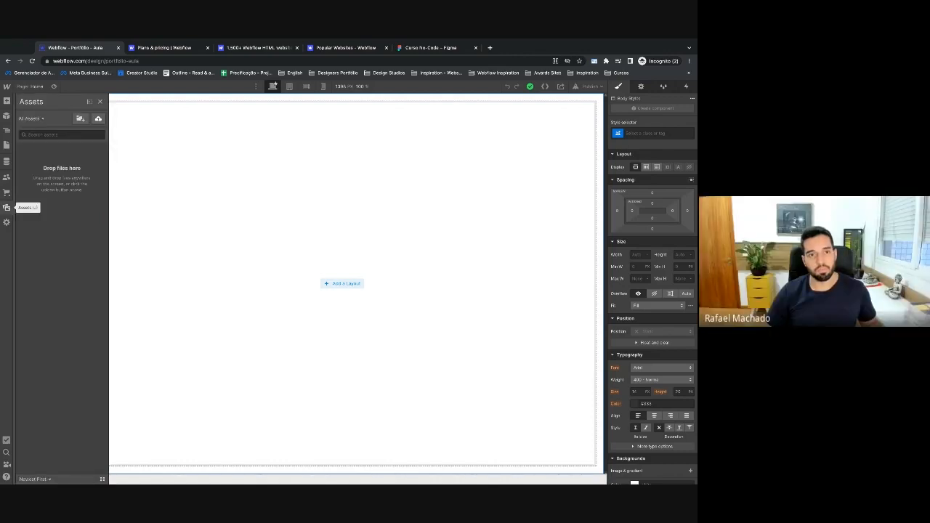
left_click(6, 207)
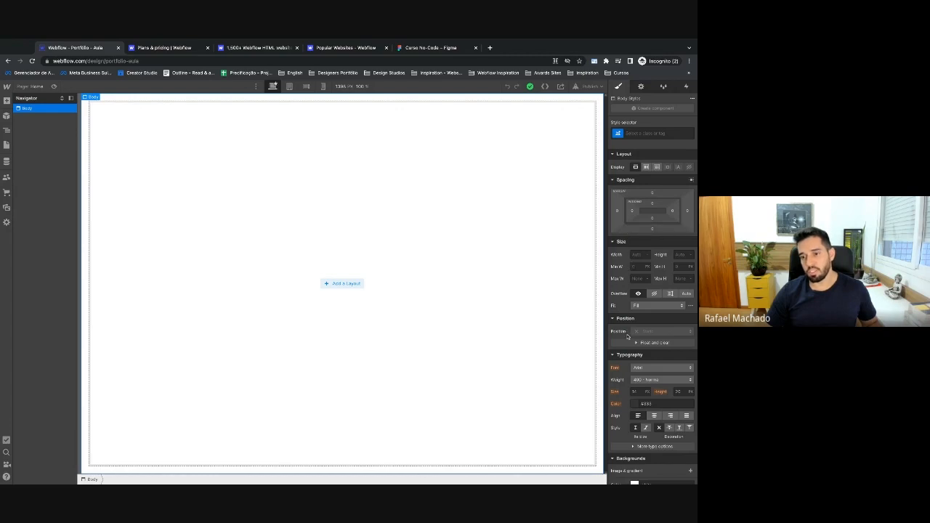
scroll(634, 364, "down", 5)
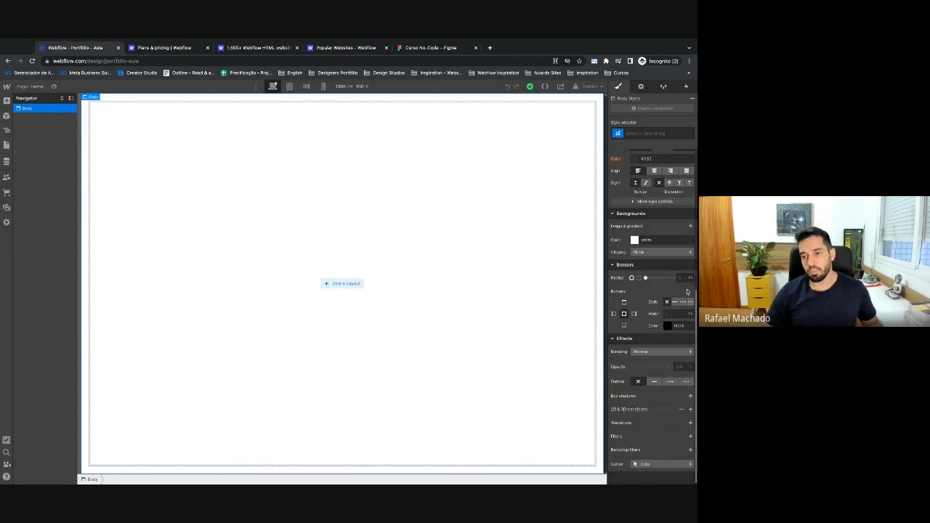
scroll(670, 240, "up", 6)
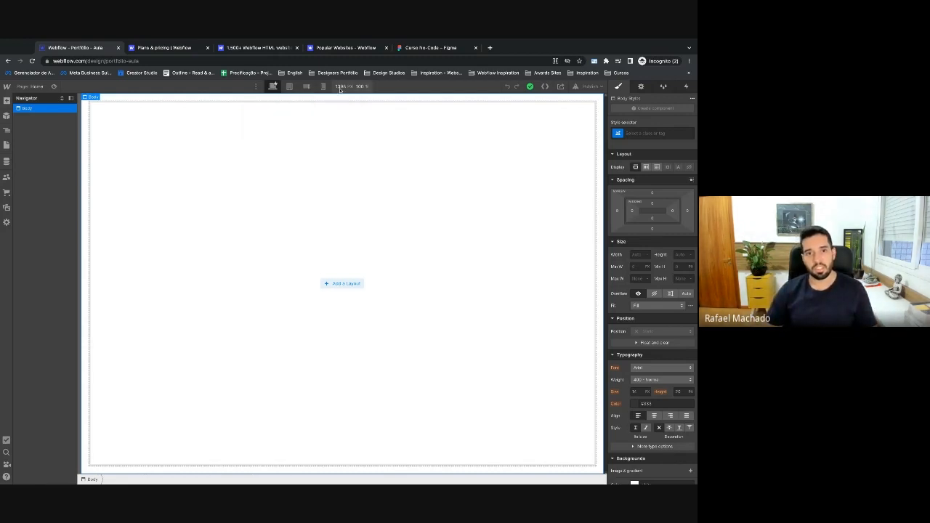
left_click(290, 86)
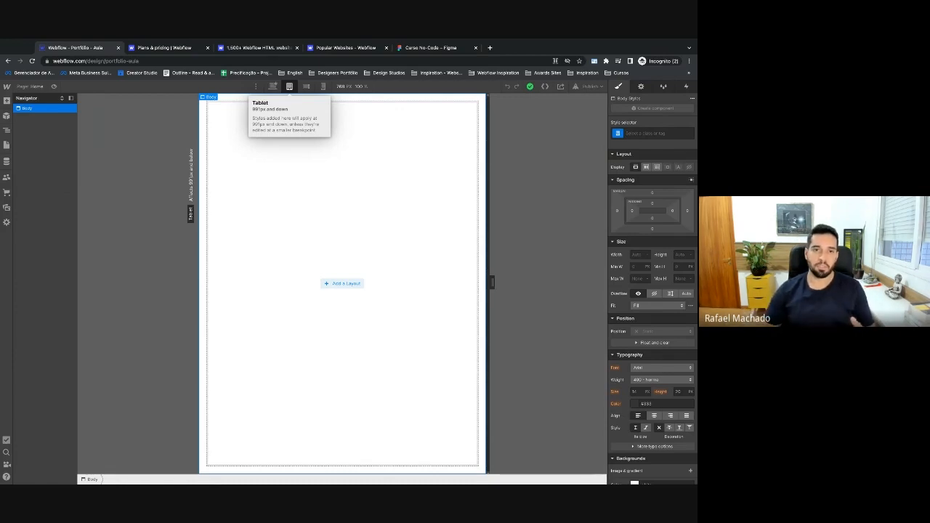
left_click(273, 87)
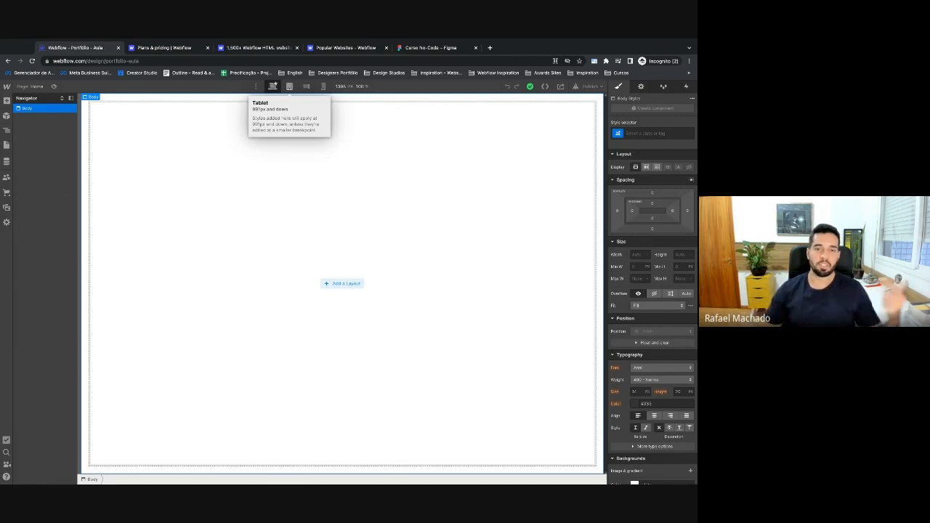
left_click(256, 86)
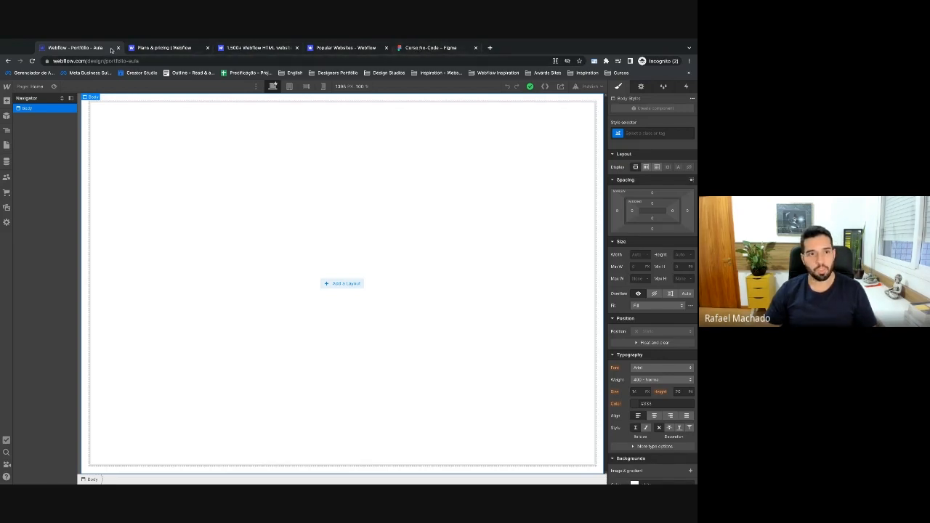
left_click(165, 49)
scroll(76, 209, "up", 1)
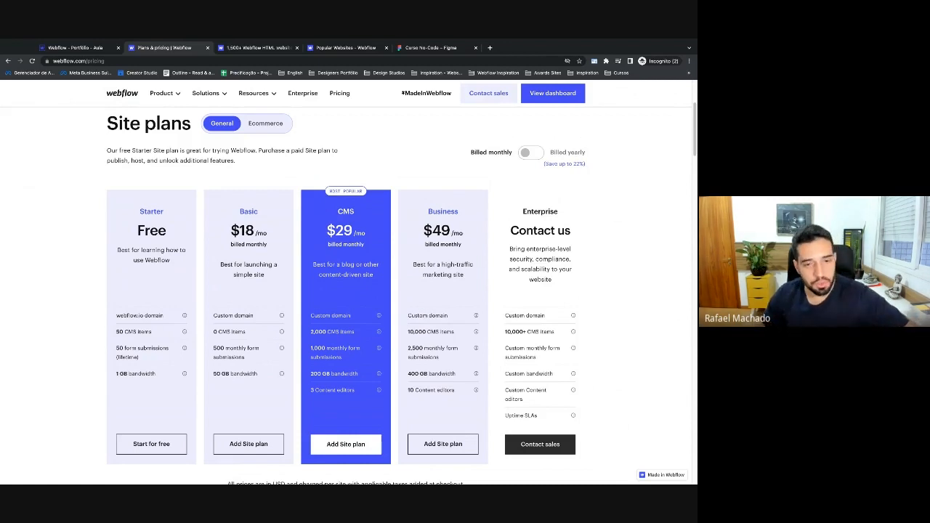
left_click_drag(168, 231, 129, 222)
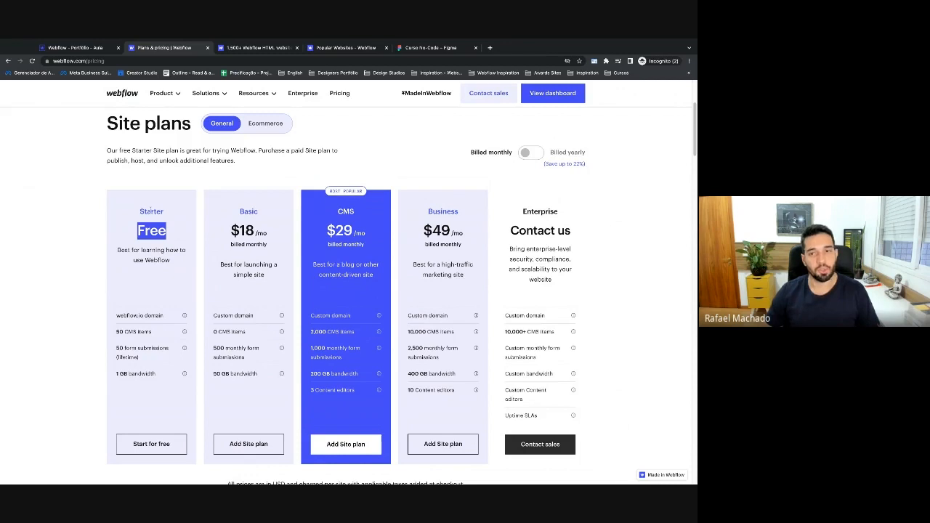
left_click(140, 281)
scroll(136, 314, "down", 1)
scroll(136, 314, "down", 2)
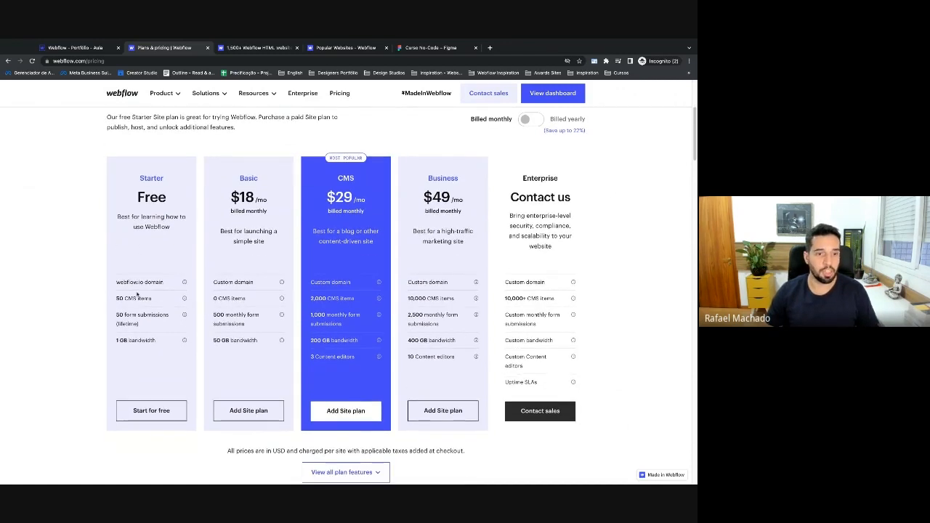
left_click_drag(144, 282, 116, 282)
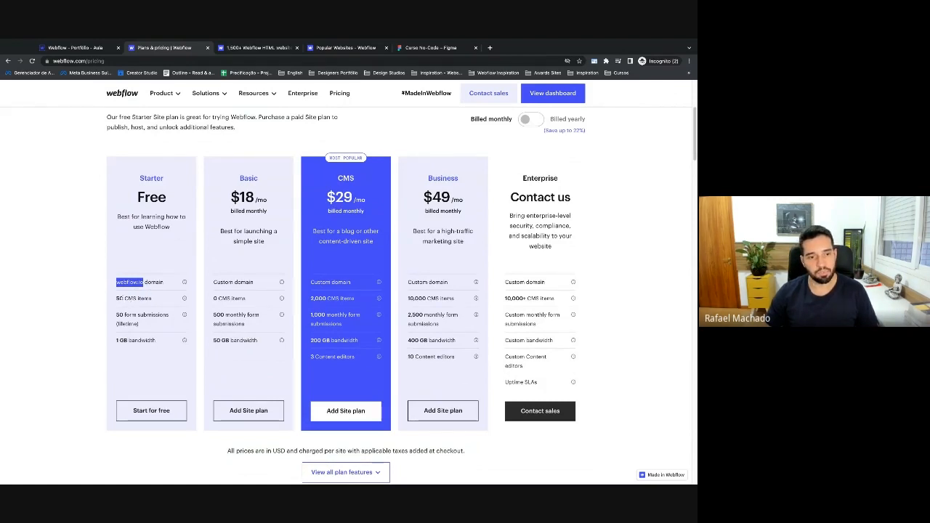
mouse_move(127, 298)
left_mouse_down()
mouse_move(154, 301)
mouse_move(116, 299)
left_mouse_up()
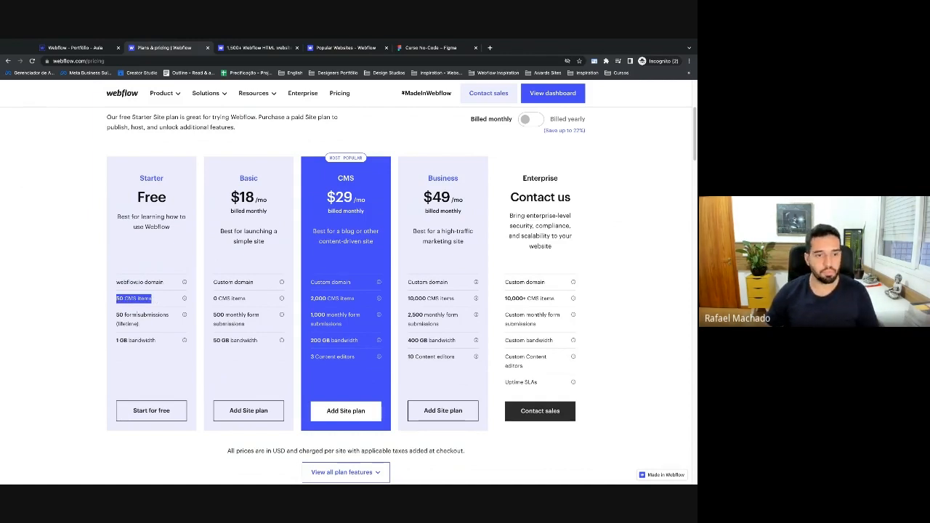
left_click(138, 303)
left_click_drag(116, 315, 164, 315)
left_click(123, 347)
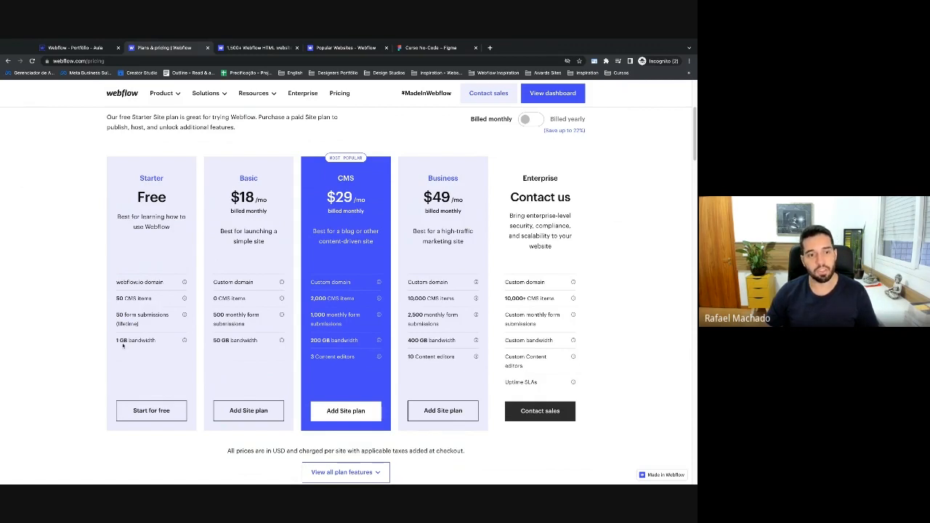
left_click_drag(115, 341, 156, 341)
left_click(184, 340)
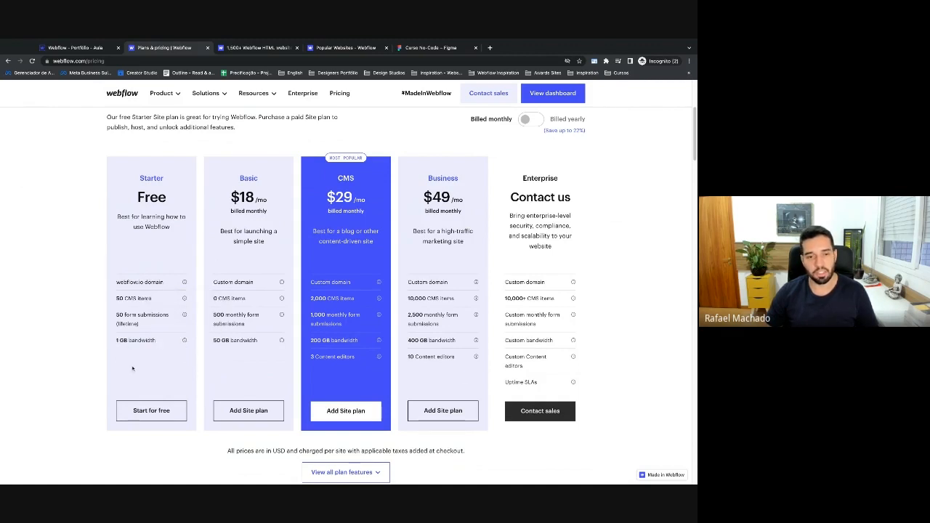
scroll(132, 369, "down", 1)
scroll(133, 367, "up", 1)
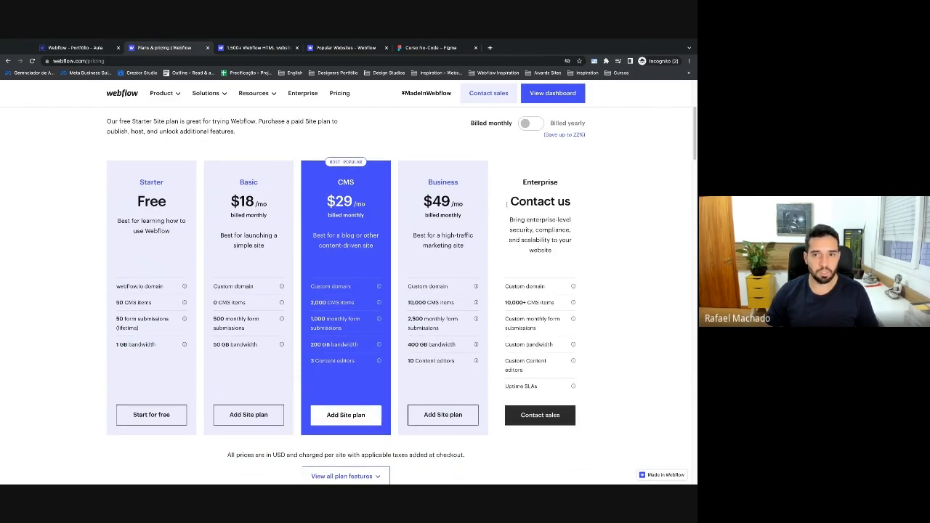
left_click(530, 128)
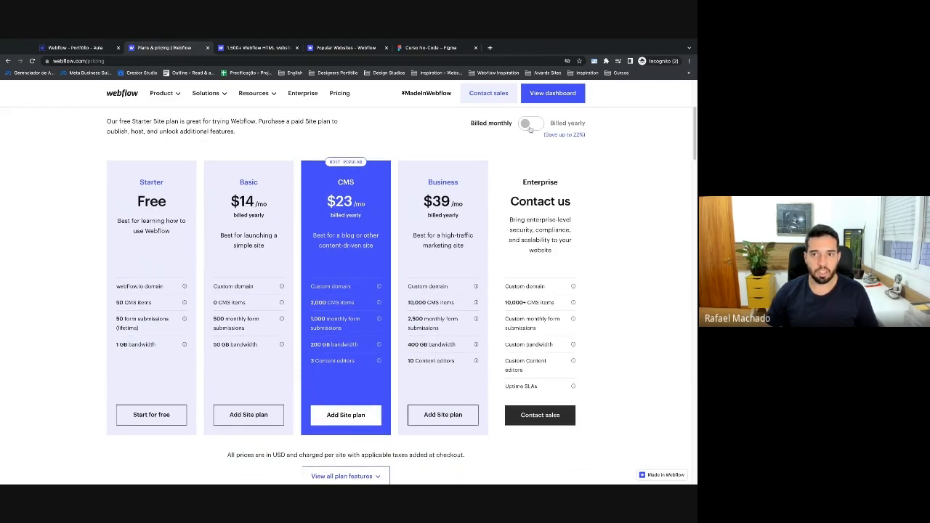
left_click(528, 130)
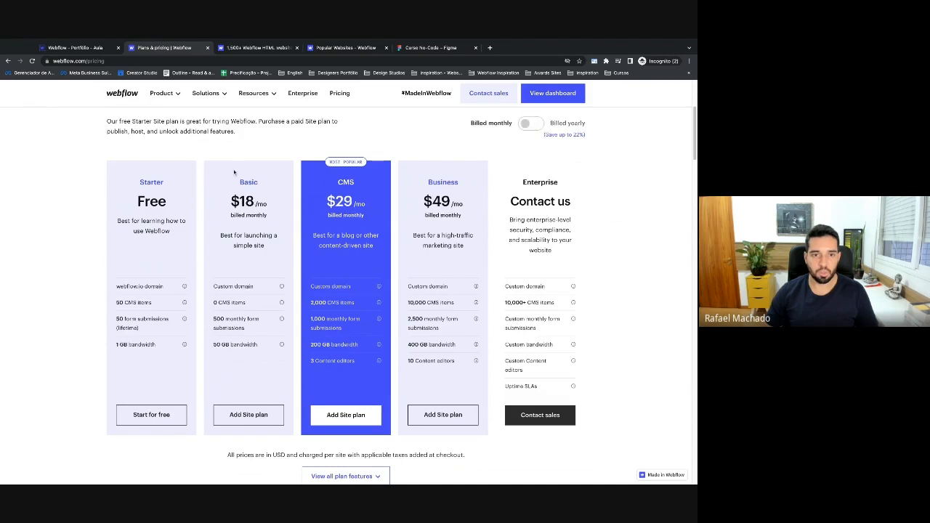
scroll(234, 172, "up", 2)
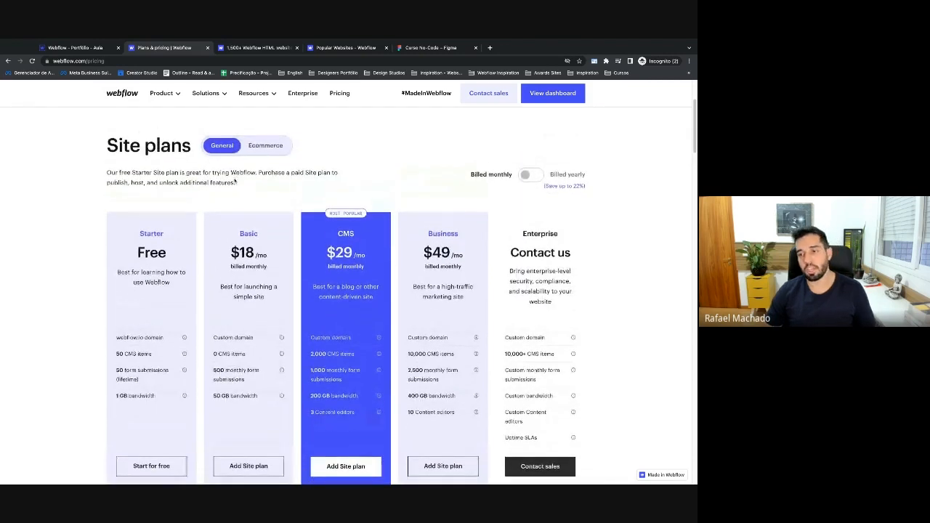
scroll(248, 167, "down", 1)
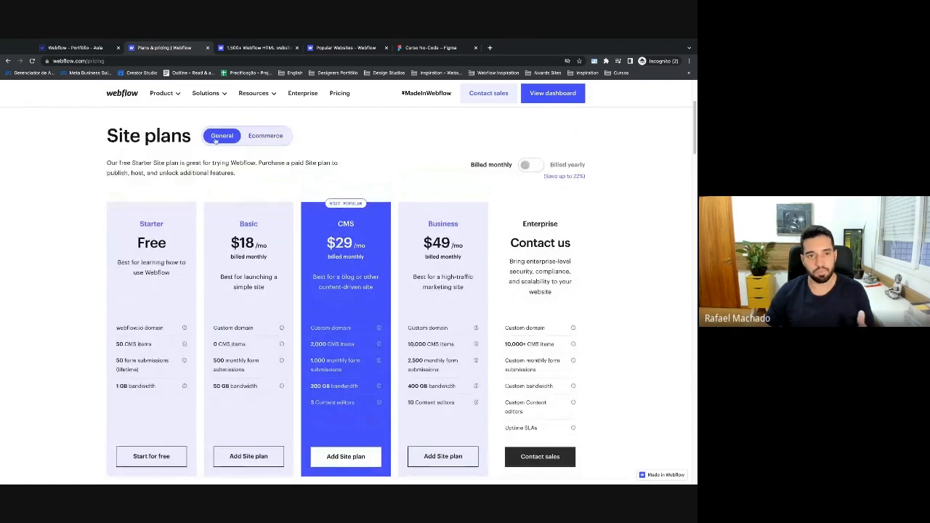
scroll(223, 191, "down", 1)
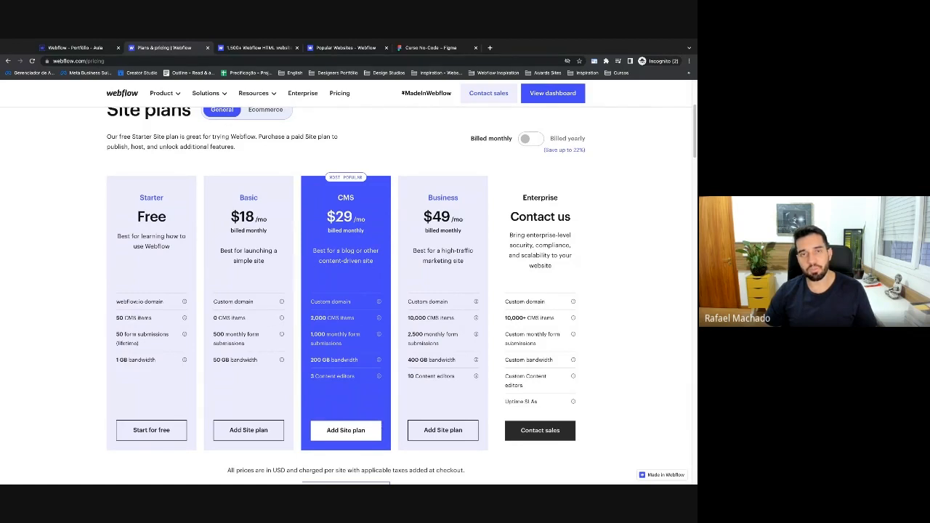
scroll(271, 368, "down", 1)
scroll(54, 346, "down", 6)
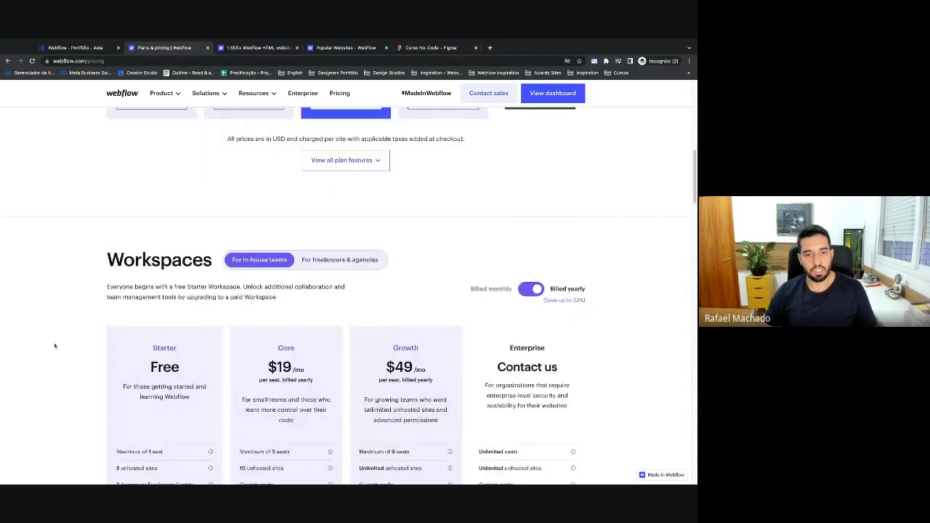
scroll(55, 346, "down", 1)
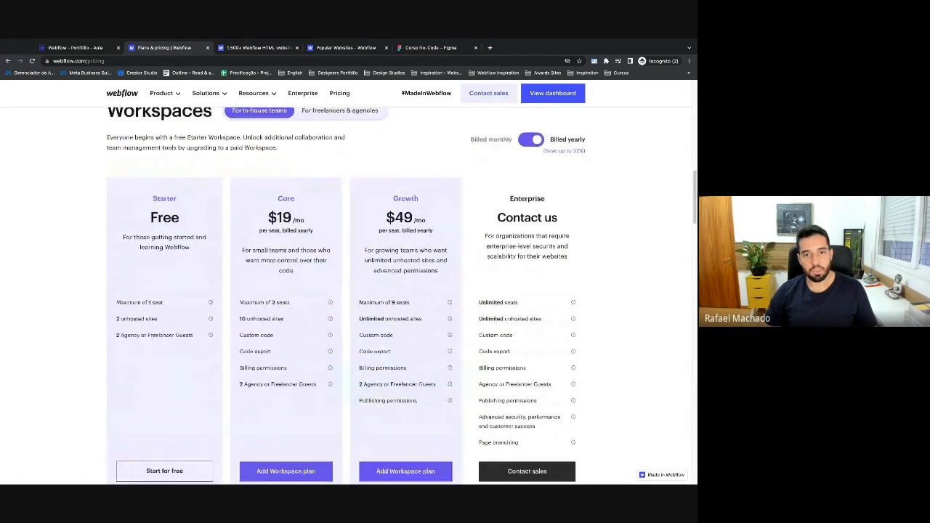
scroll(55, 346, "up", 1)
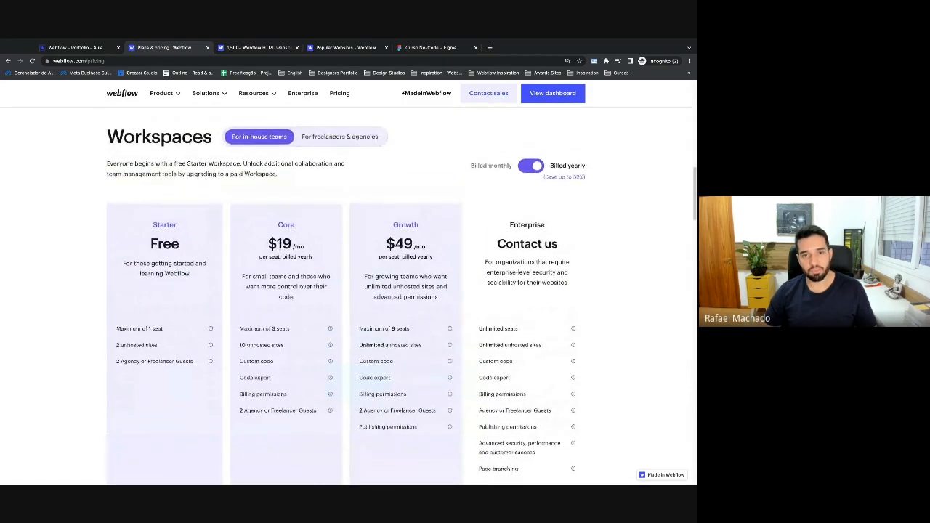
scroll(346, 295, "down", 1)
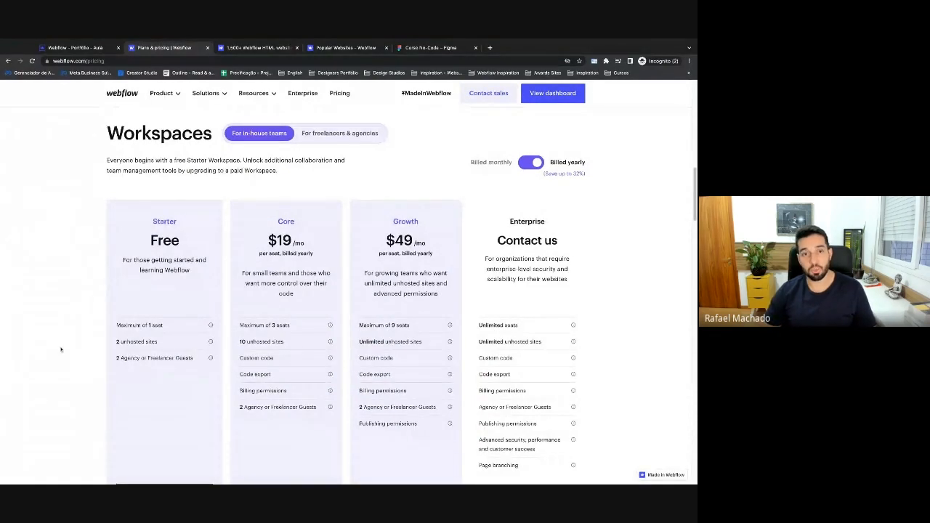
scroll(61, 350, "down", 2)
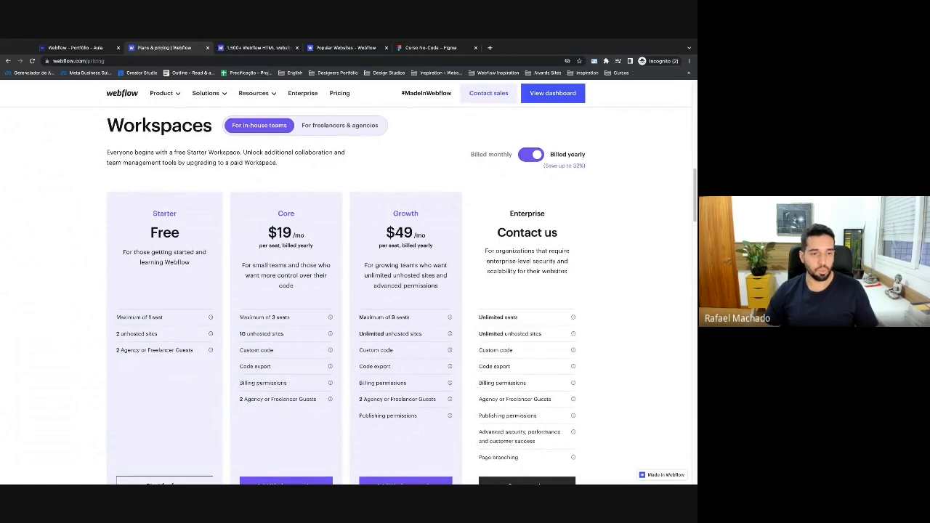
left_click_drag(120, 335, 158, 334)
triple_click(156, 334)
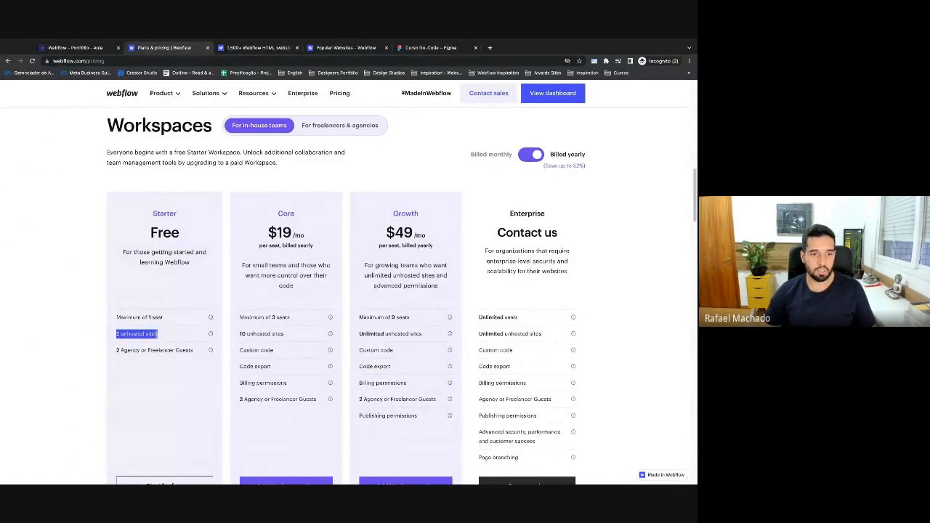
left_click(111, 344)
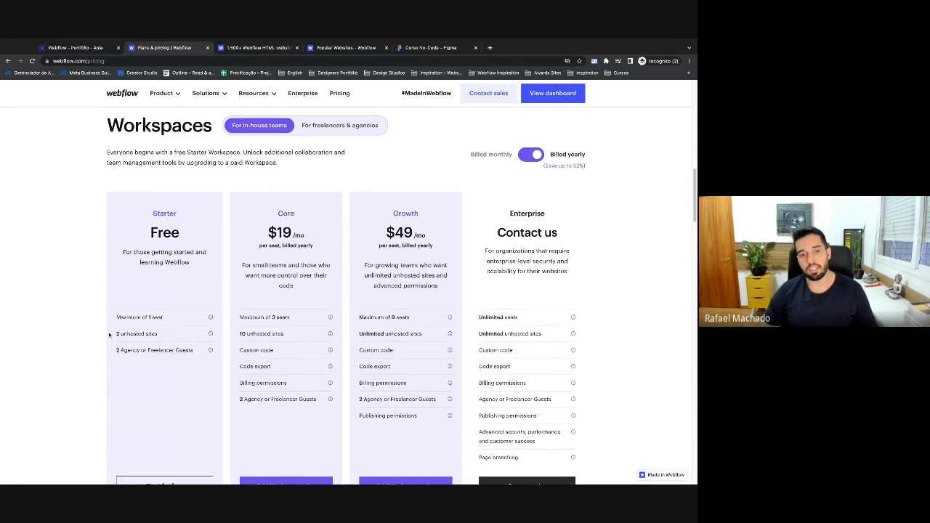
left_click_drag(241, 333, 257, 334)
left_click(274, 300)
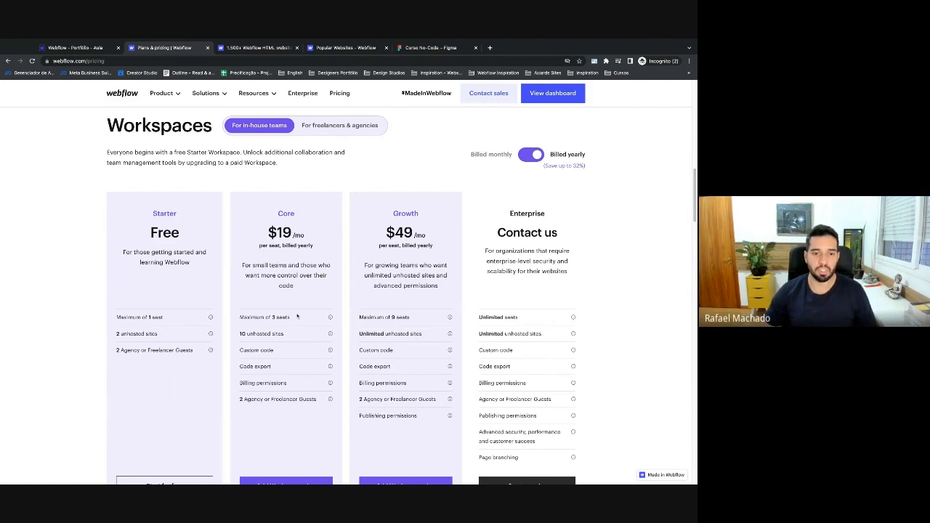
scroll(255, 316, "down", 1)
scroll(317, 356, "down", 1)
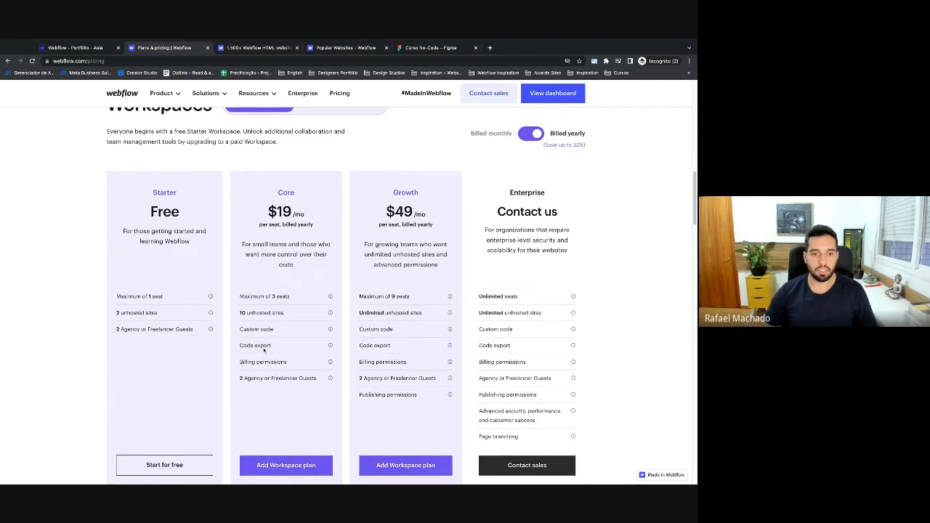
left_click_drag(241, 345, 274, 348)
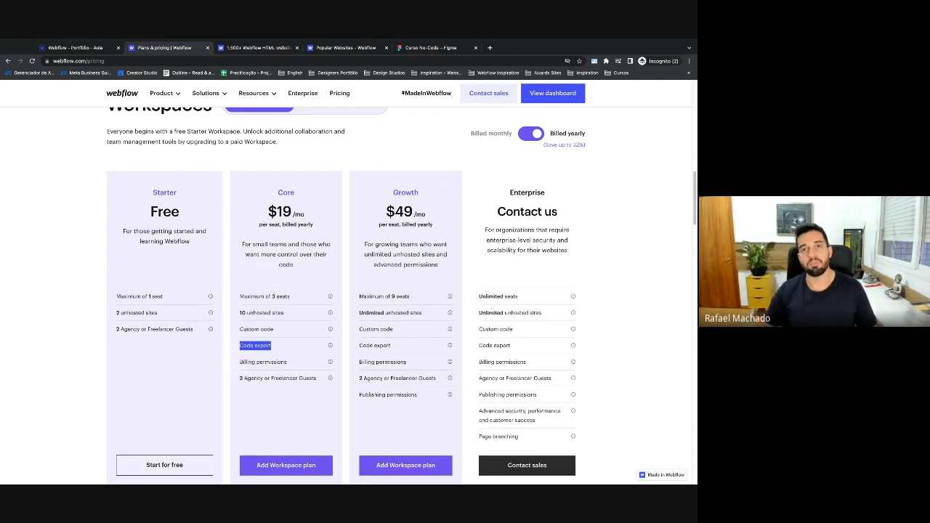
left_click(224, 325)
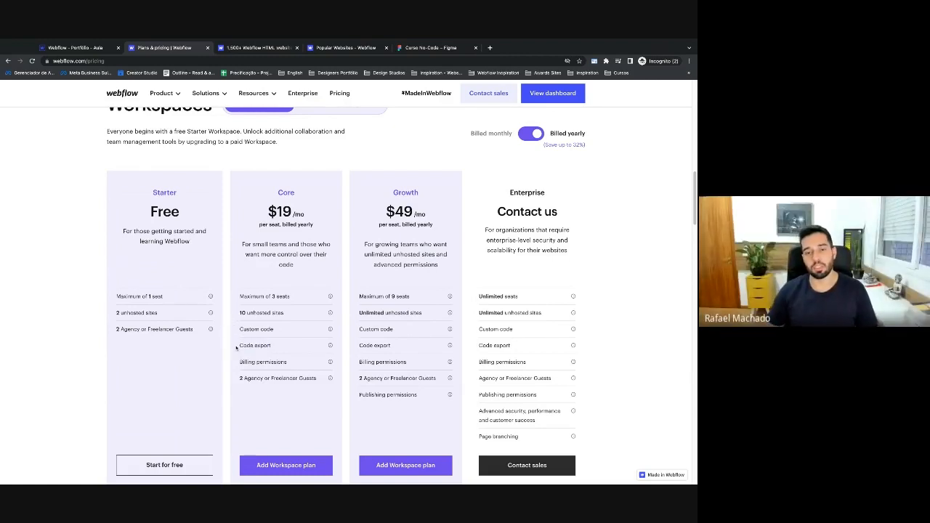
scroll(236, 349, "up", 5)
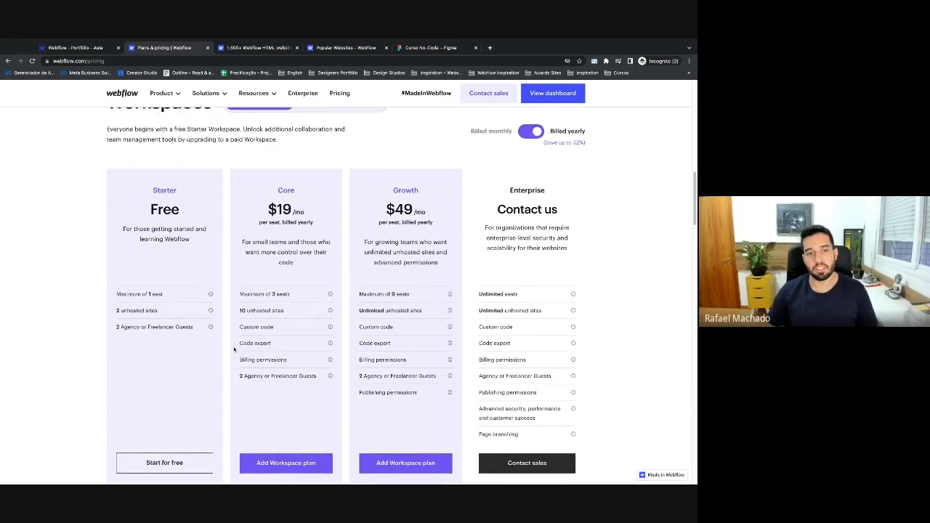
scroll(234, 350, "up", 4)
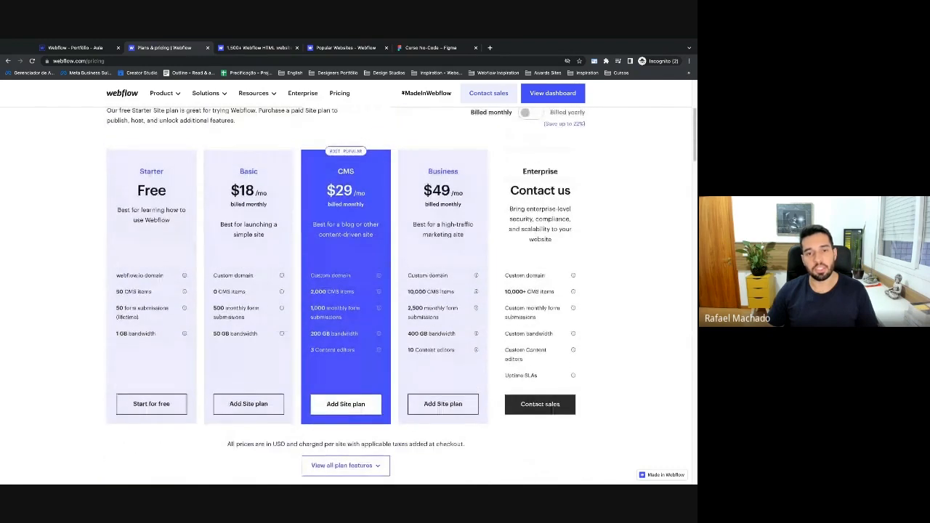
scroll(346, 295, "down", 1)
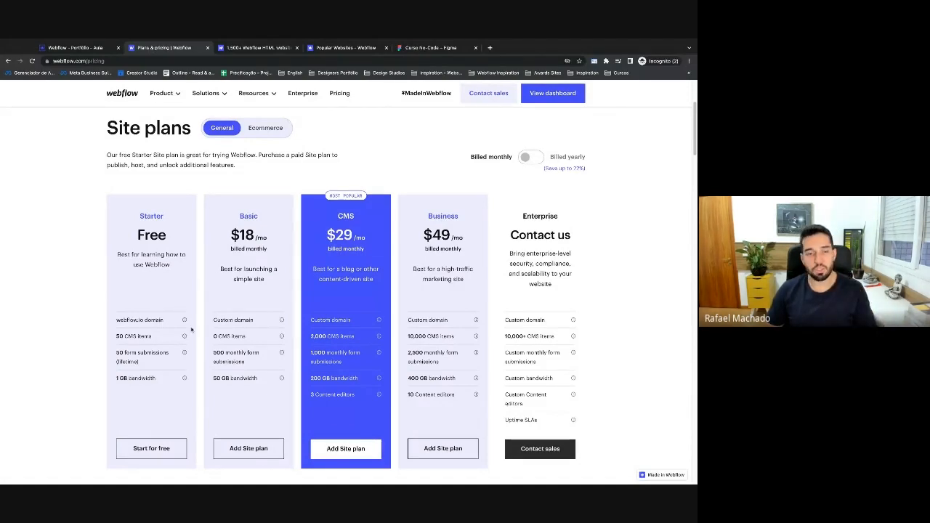
left_click_drag(145, 321, 110, 326)
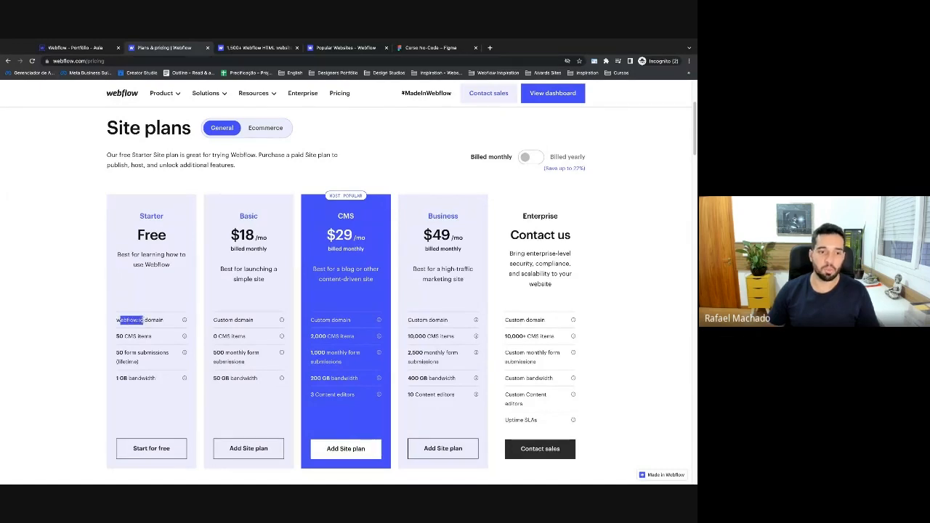
left_click(99, 334)
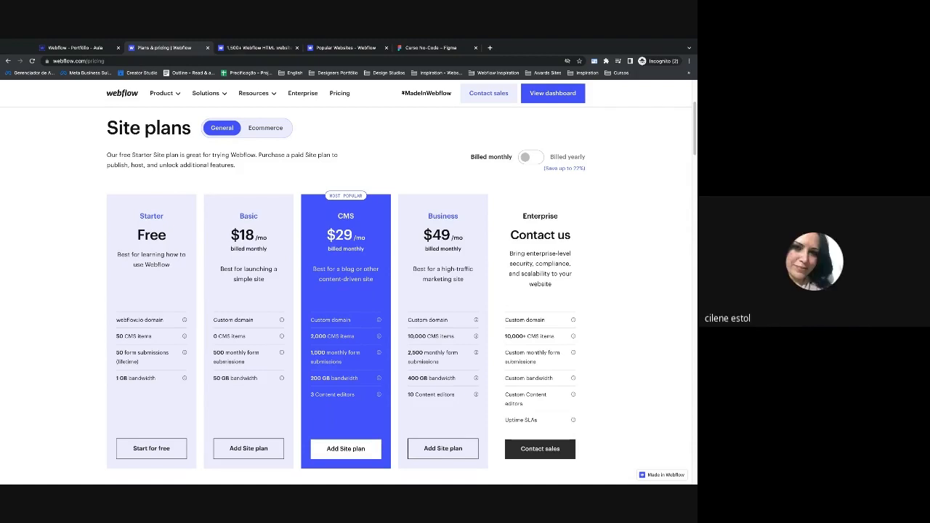
Scroll to Workspaces, highlighting the Starter plan's 50 CMS items and 50 form submissions limits.
scroll(346, 296, "down", 1)
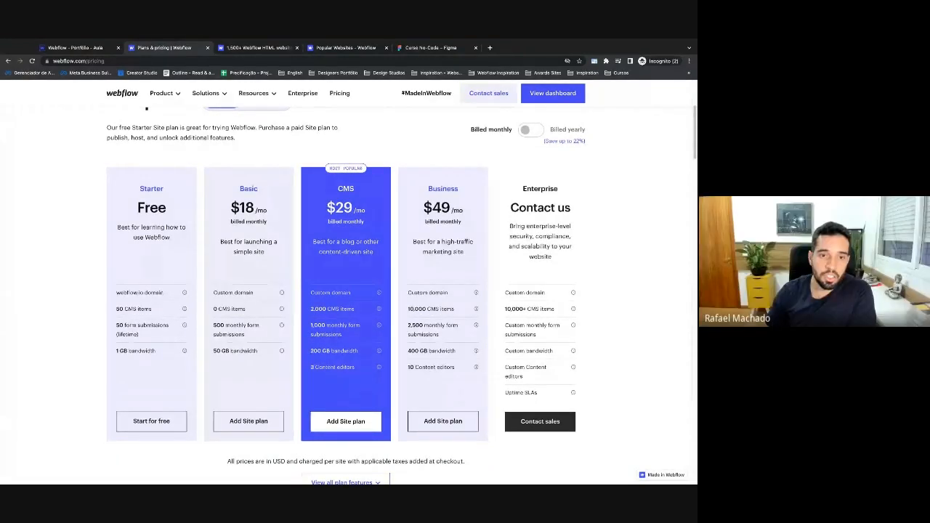
scroll(346, 296, "up", 1)
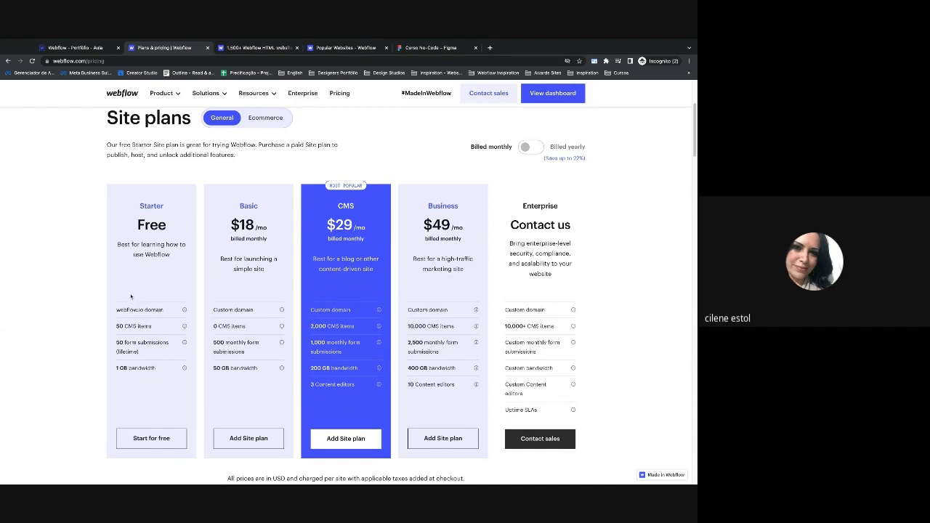
scroll(129, 297, "down", 1)
scroll(129, 298, "down", 1)
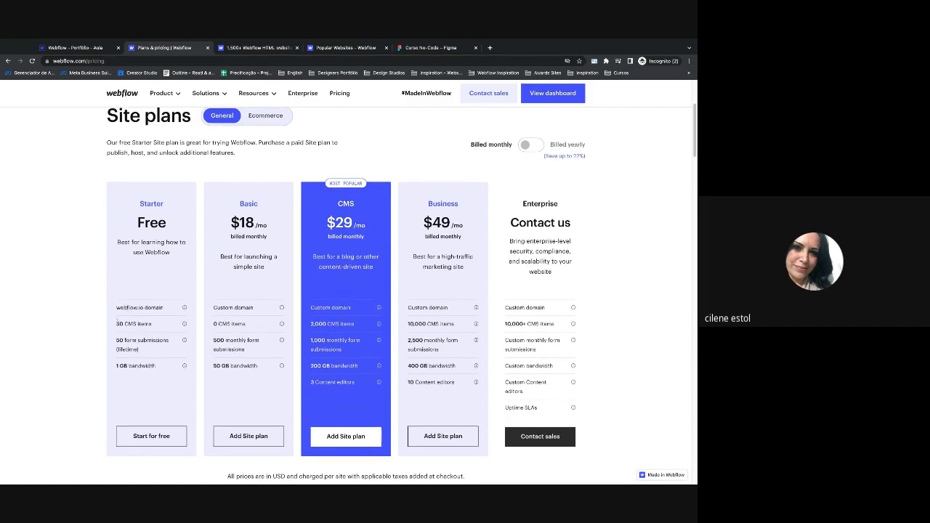
left_click_drag(117, 324, 124, 324)
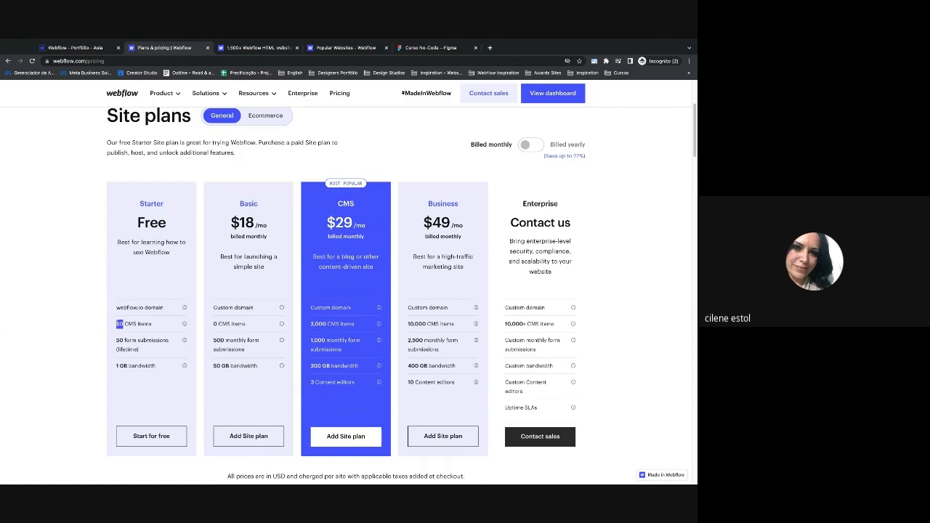
left_click(116, 327)
left_click_drag(117, 340, 124, 341)
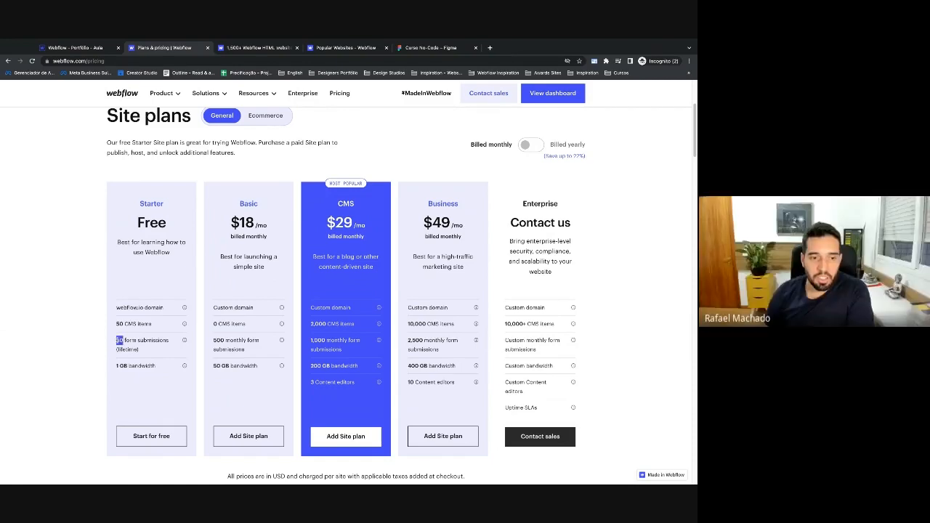
left_click(121, 379)
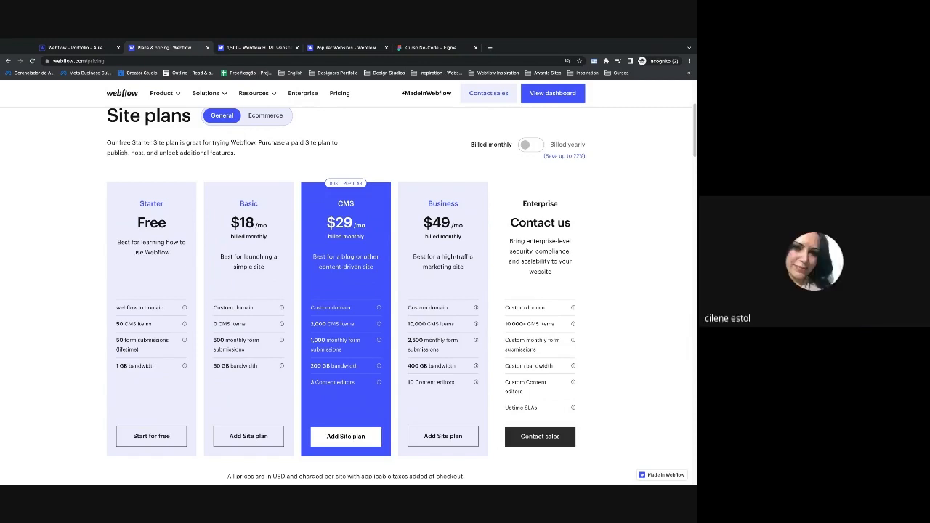
scroll(136, 382, "down", 6)
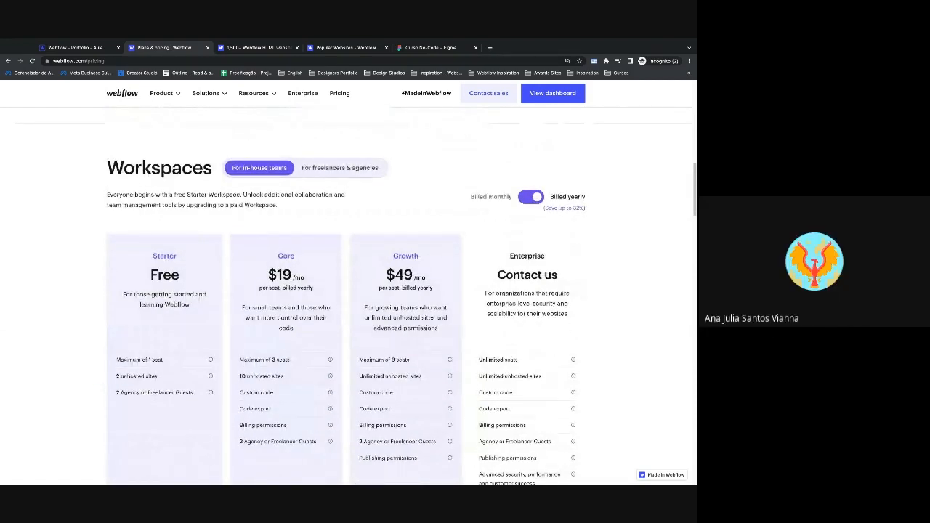
Scroll back up to the Site plans cards: Starter, Basic $18, CMS $29, Business $49.
scroll(346, 291, "up", 5)
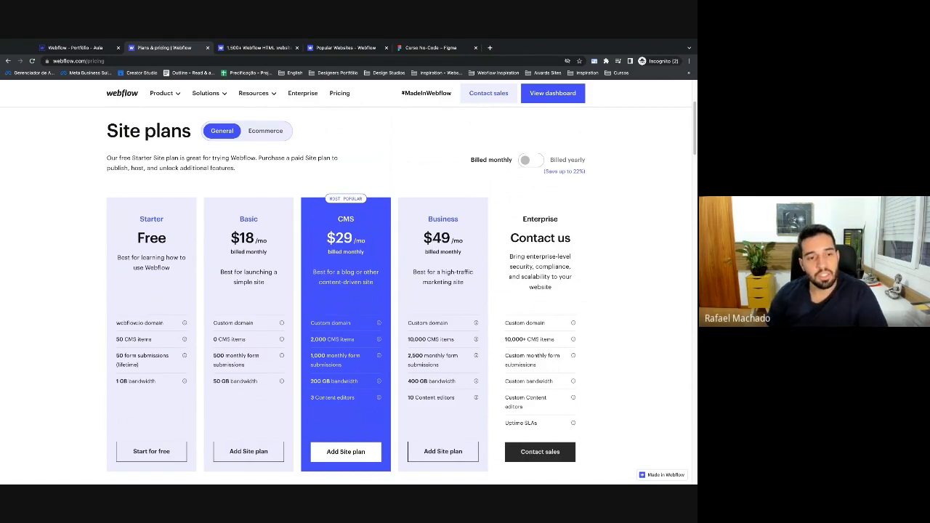
Switch to the 'Webflow - Portfólio - Aula' tab to return to the Designer.
scroll(144, 332, "down", 1)
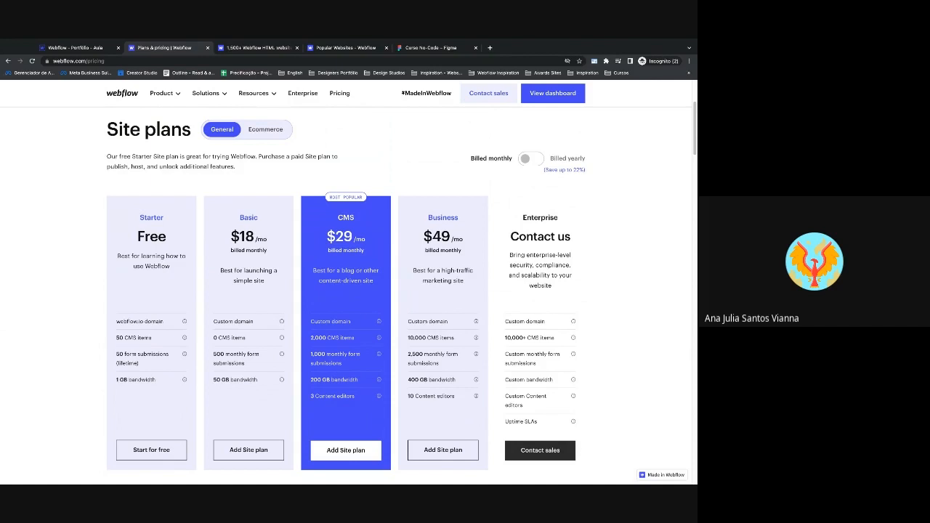
left_click(81, 47)
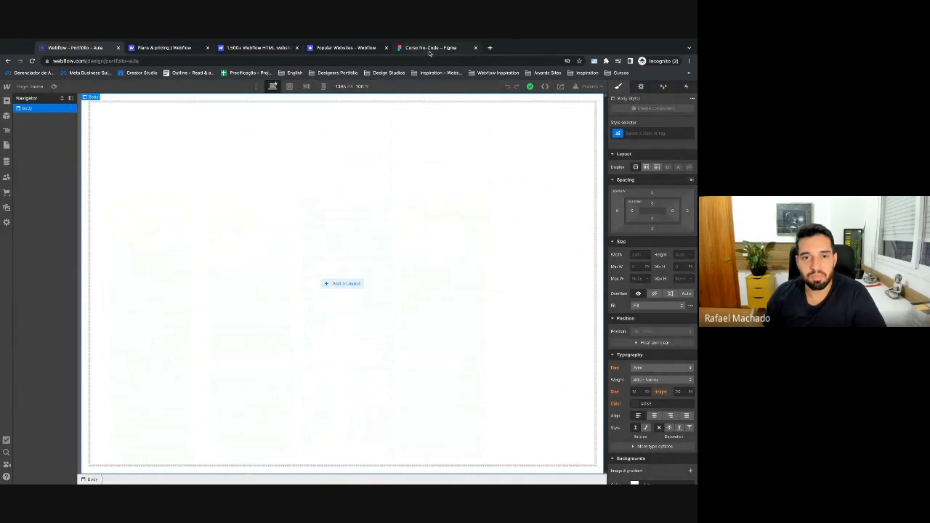
Return to the Curso No-Code Figma file, frame the Freelance Brand Designer homepage, and choose the Rectangle tool.
left_click(429, 48)
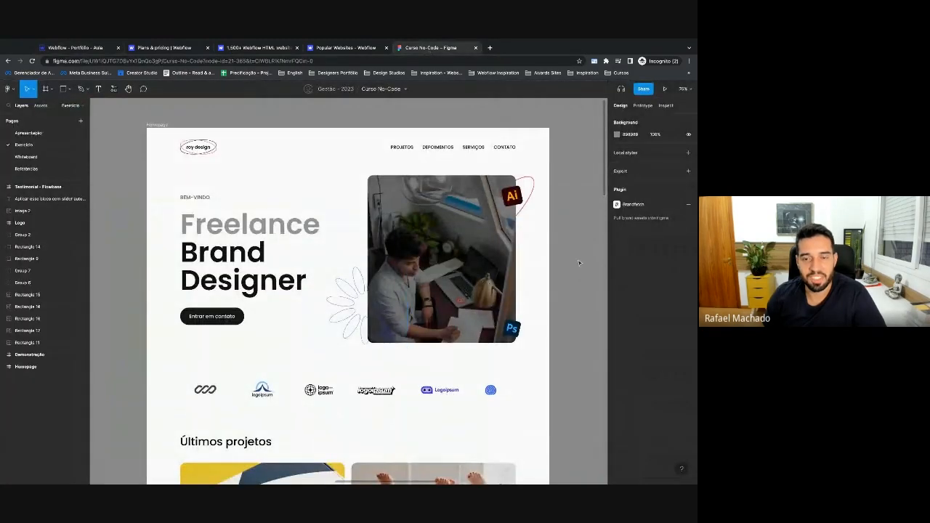
scroll(331, 259, "left", 10)
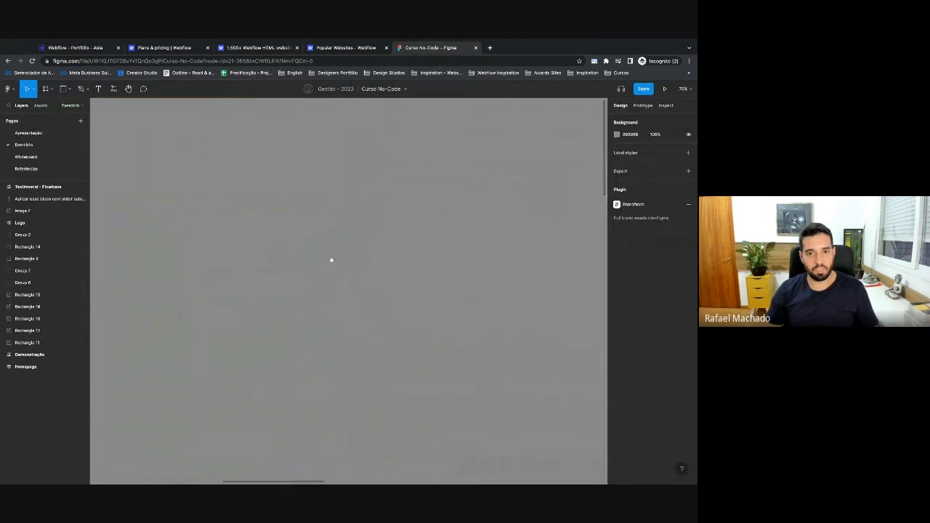
scroll(305, 259, "left", 10)
scroll(356, 264, "up", 3)
left_click_drag(359, 264, 362, 264)
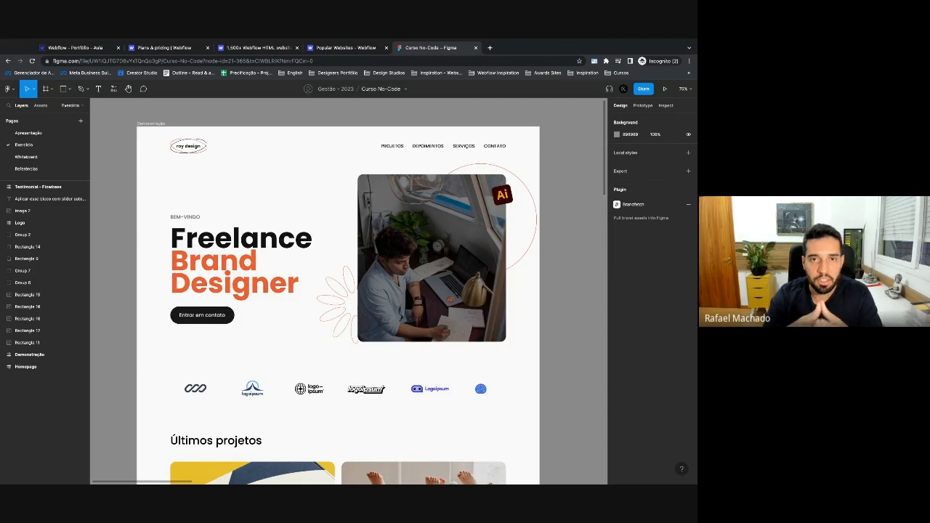
left_click(65, 91)
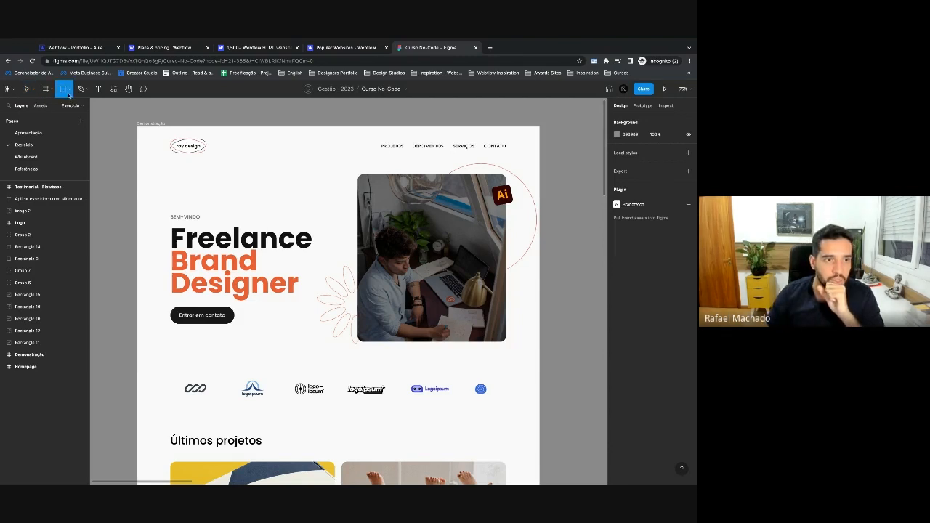
Draw a rectangle over the hero heading with no fill and a red FF1313 outline.
left_click(68, 94)
left_click(66, 107)
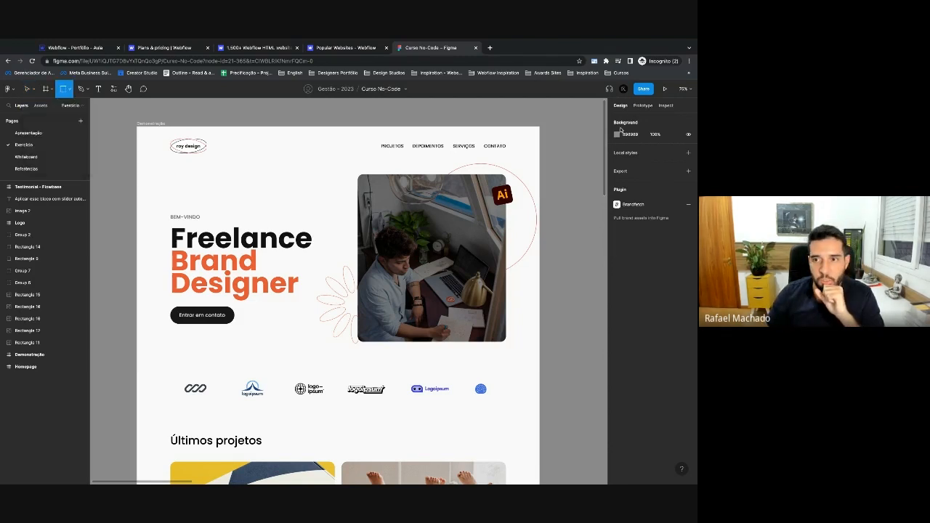
left_click_drag(234, 213, 325, 287)
left_click(617, 270)
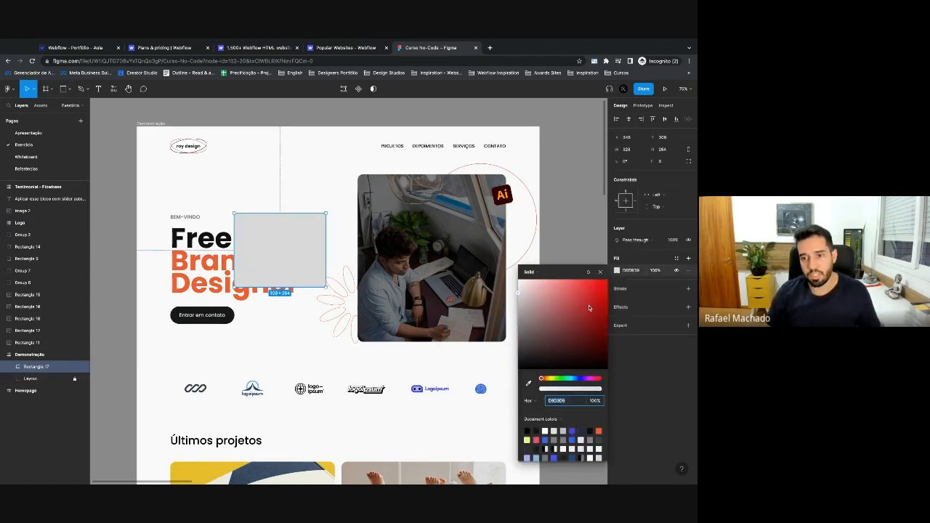
left_click(676, 270)
left_click(688, 288)
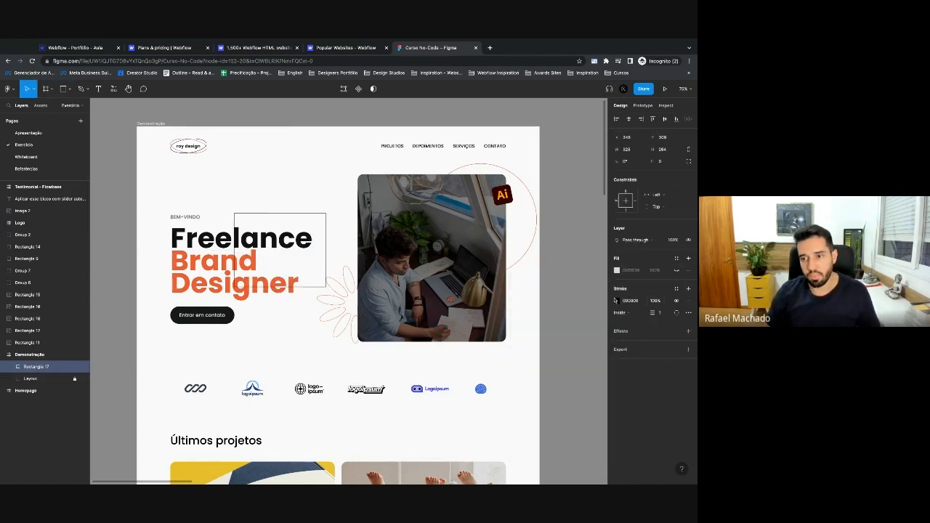
left_click(616, 300)
left_click(602, 299)
left_click(601, 290)
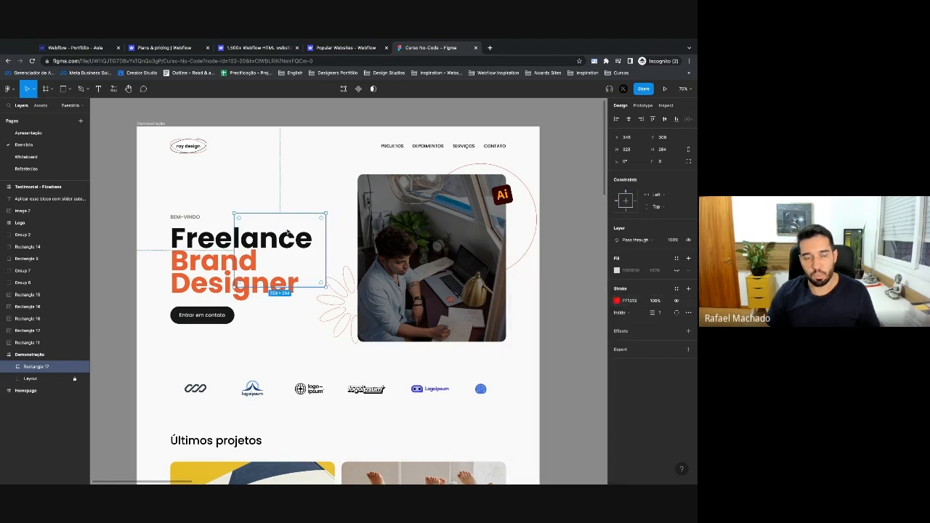
Fit the red box around the hero text block and copy it over the hero photo.
left_click_drag(294, 227, 223, 187)
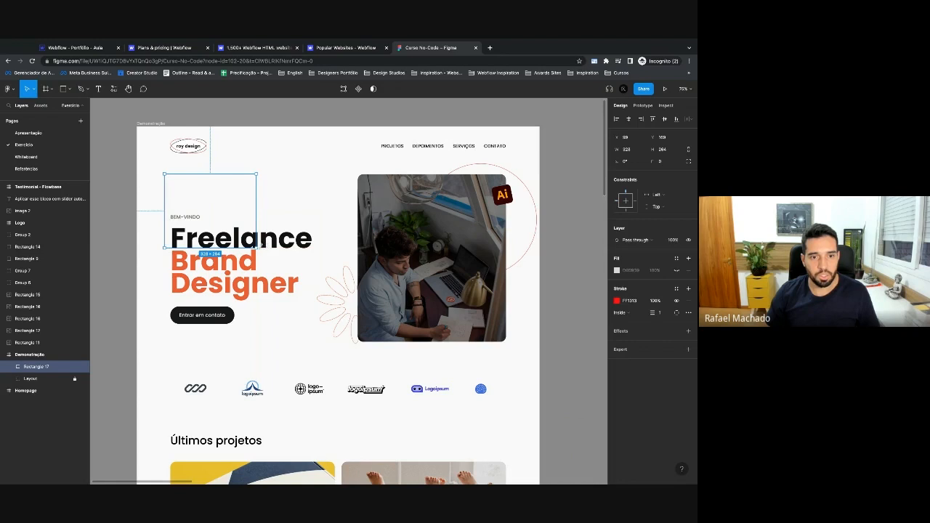
left_click_drag(256, 247, 339, 343)
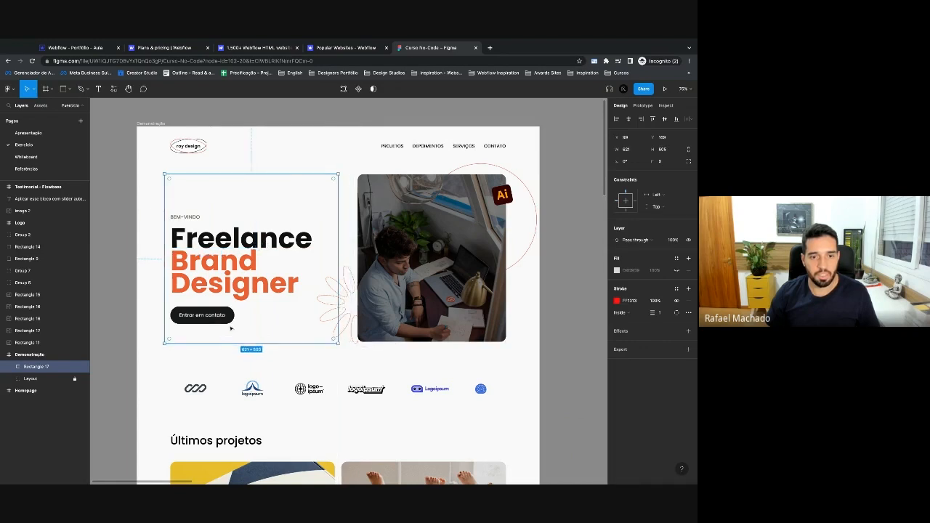
left_click_drag(170, 329, 320, 330, "alt")
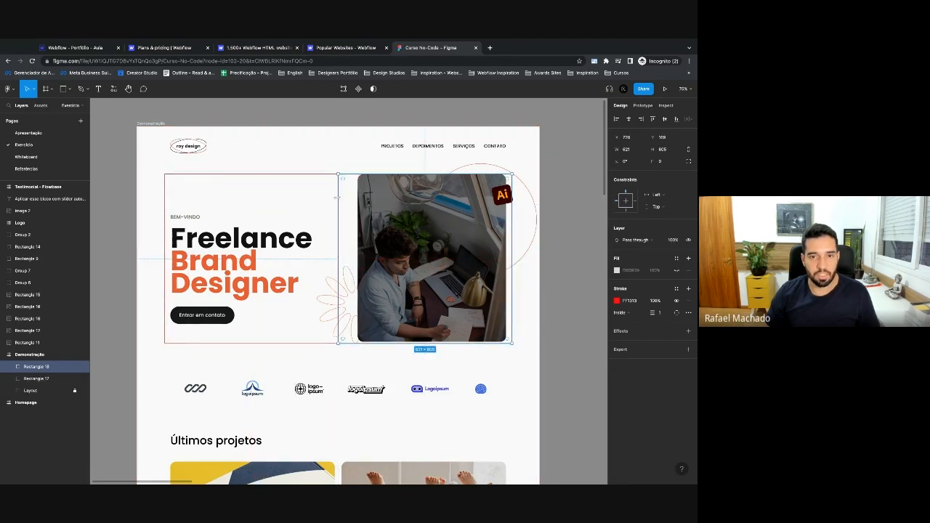
key("Escape")
Copy the outline down into a strip around the logo row, then box the first three logos.
scroll(290, 193, "down", 2)
scroll(289, 194, "down", 1)
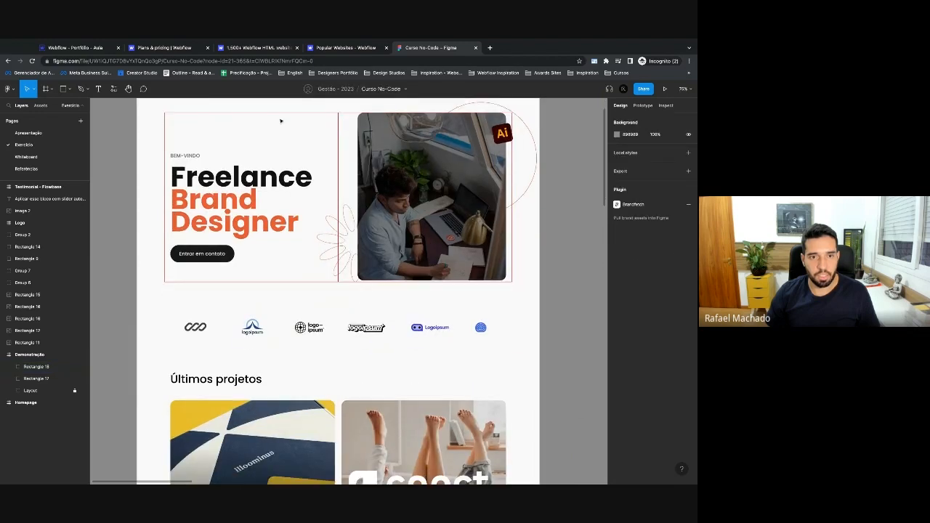
left_click(281, 113)
left_click_drag(285, 127, 284, 320)
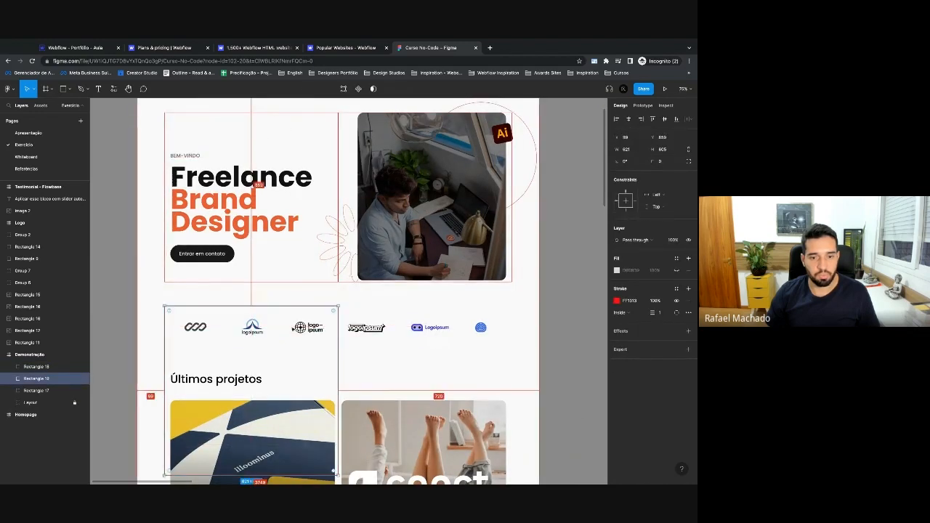
left_click_drag(338, 477, 512, 348)
scroll(513, 338, "down", 2)
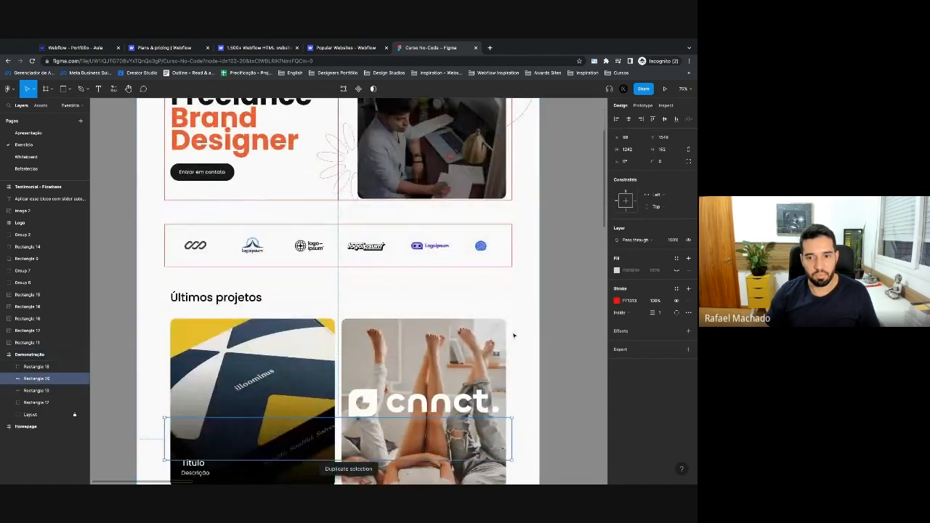
key("super+d")
left_click_drag(511, 254, 227, 254)
left_click_drag(166, 256, 225, 255)
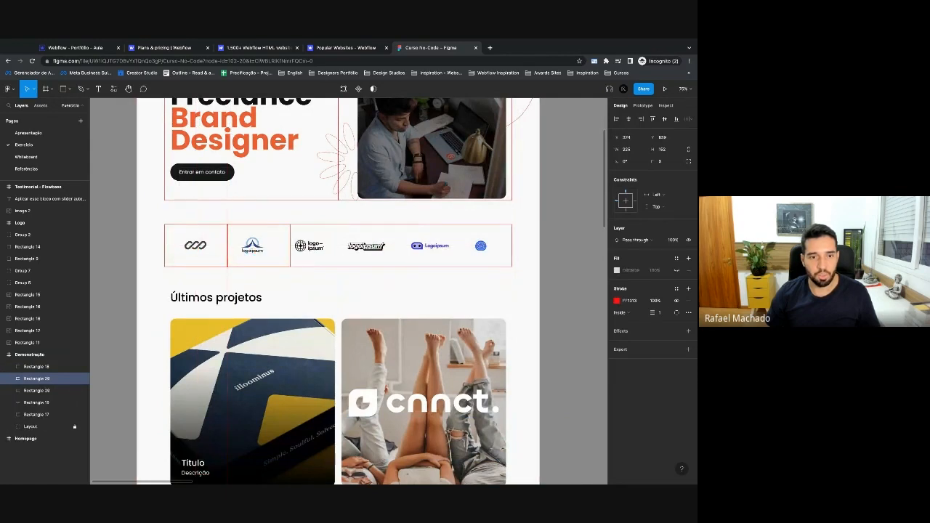
key("super+d")
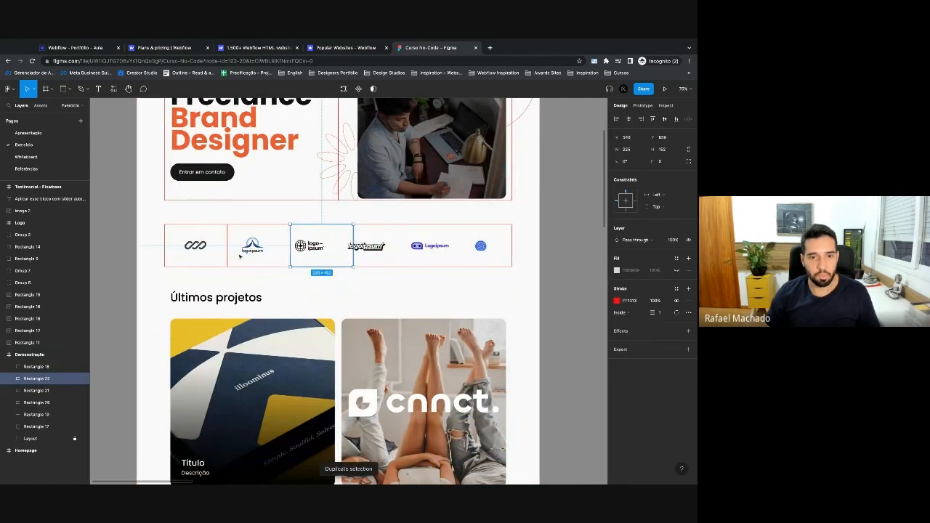
left_click(292, 254)
Delete the overlay rectangles covering the logo strip.
scroll(335, 262, "down", 2)
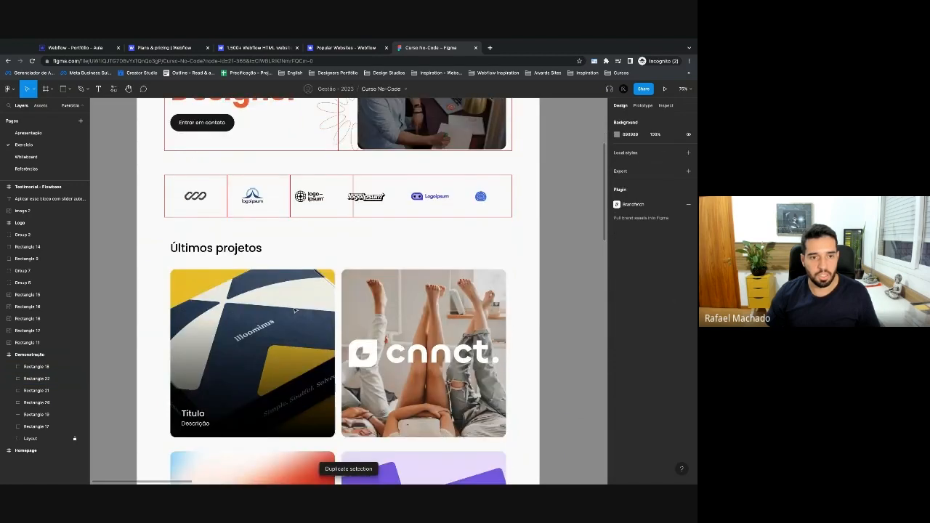
left_click(241, 149)
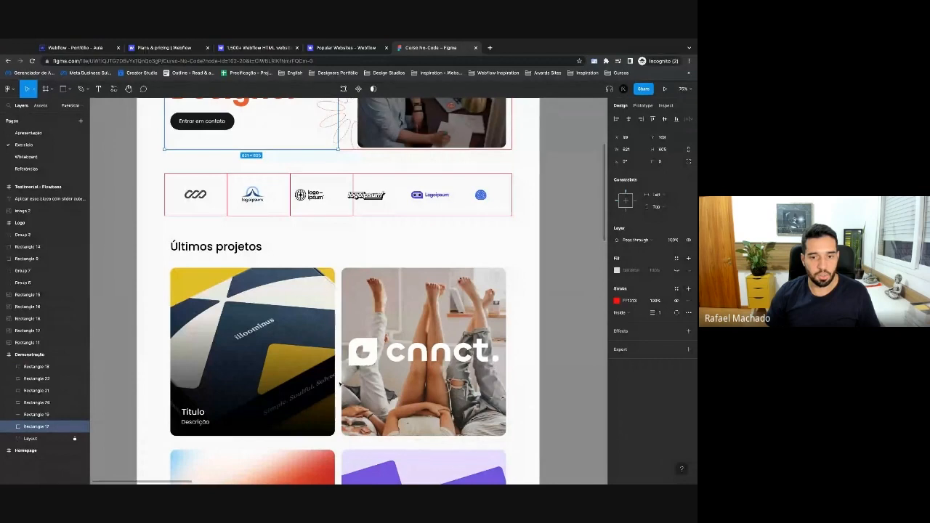
scroll(494, 354, "up", 5)
scroll(494, 354, "up", 1)
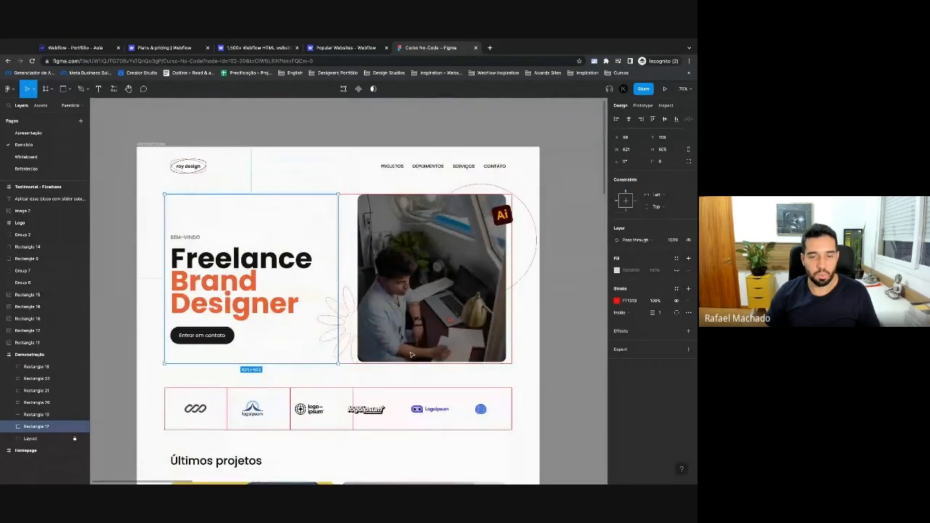
left_click(361, 363)
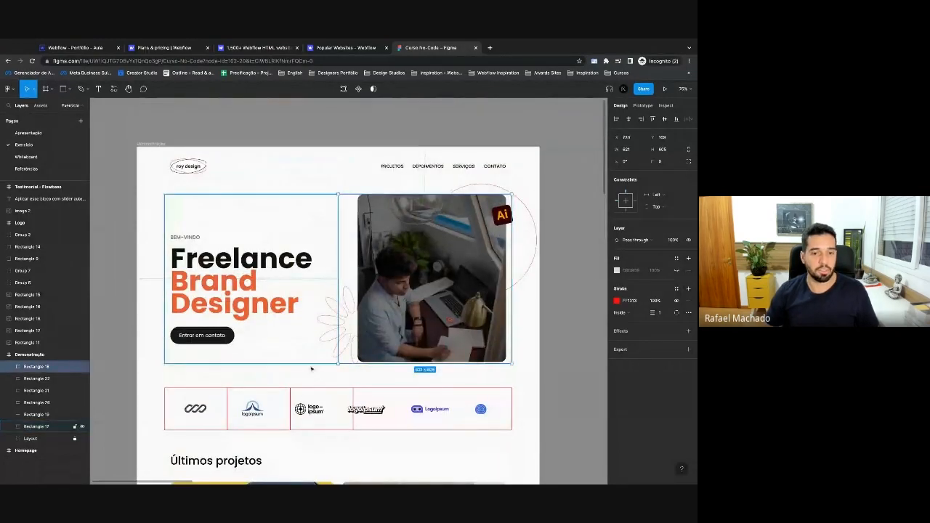
left_click_drag(147, 390, 502, 429)
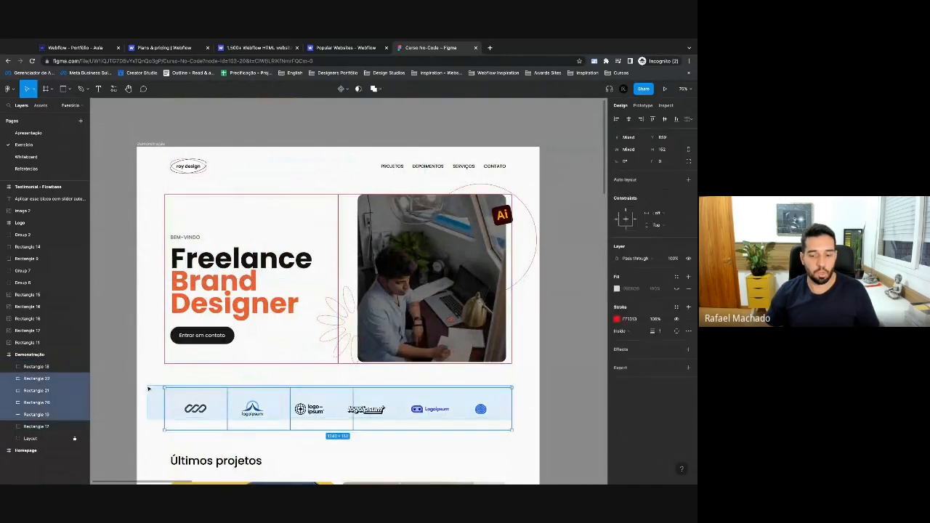
key("Delete")
Marquee-select the two hero block outline rectangles, then deselect them.
scroll(402, 389, "down", 1)
left_click_drag(401, 387, 290, 370)
left_click_drag(402, 389, 361, 326)
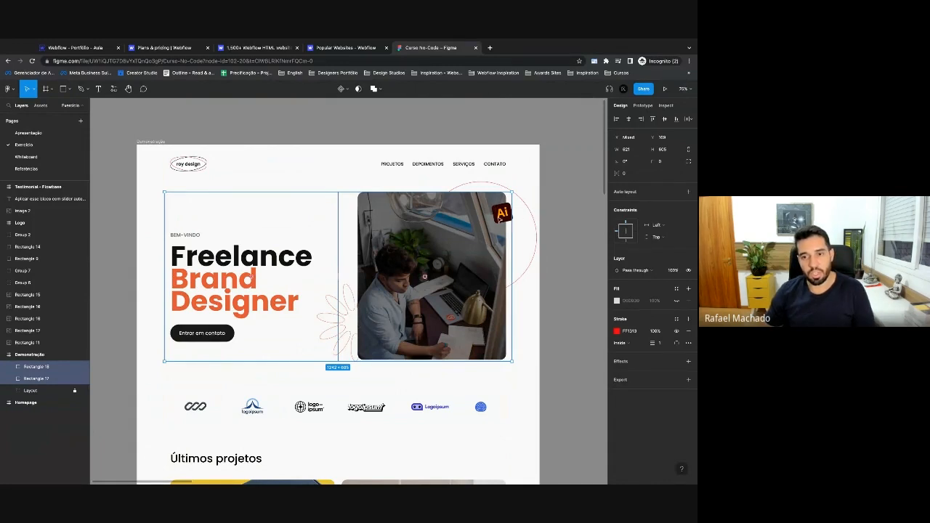
left_click(279, 399)
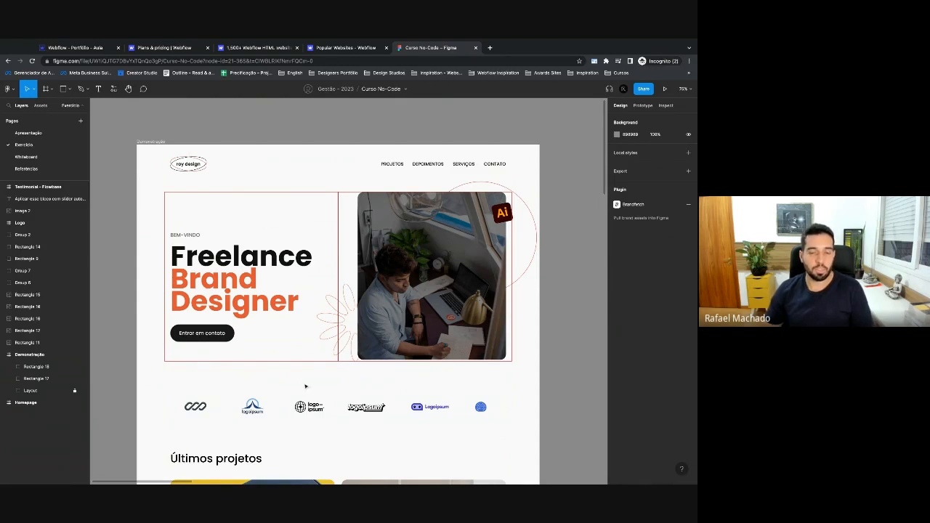
Delete both hero outline rectangles, pan to the Homepage frame, and return to the Webflow designer.
left_click_drag(306, 379, 367, 350)
key("Delete")
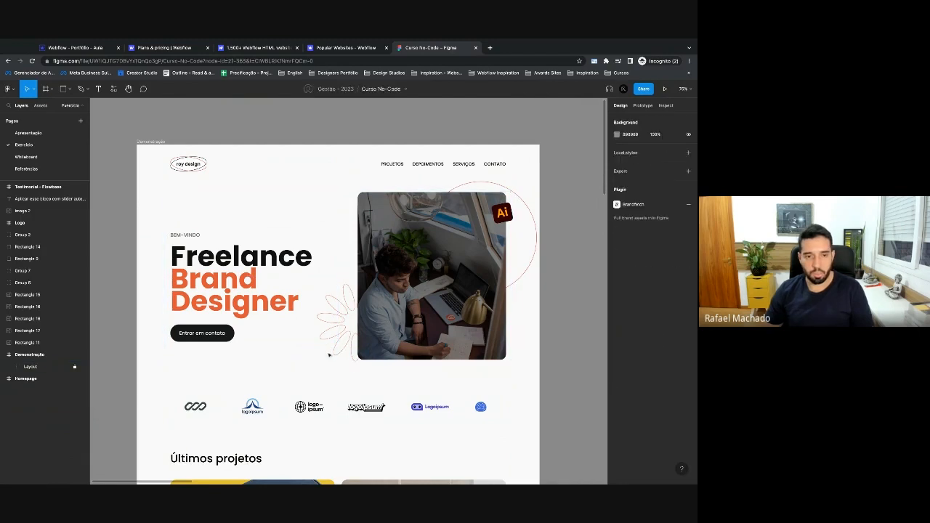
scroll(559, 347, "right", 2)
left_click_drag(572, 351, 146, 334)
left_click_drag(515, 327, 147, 320)
left_click_drag(482, 324, 496, 330)
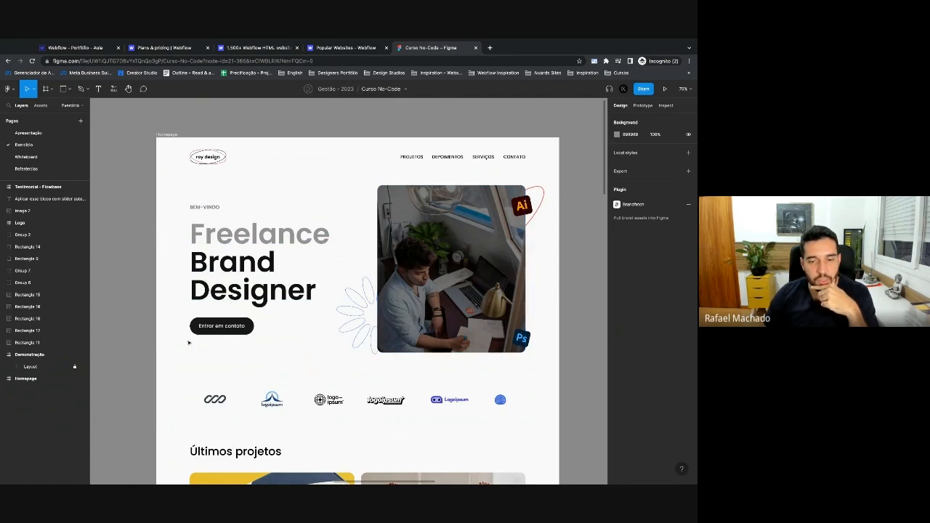
left_click(76, 44)
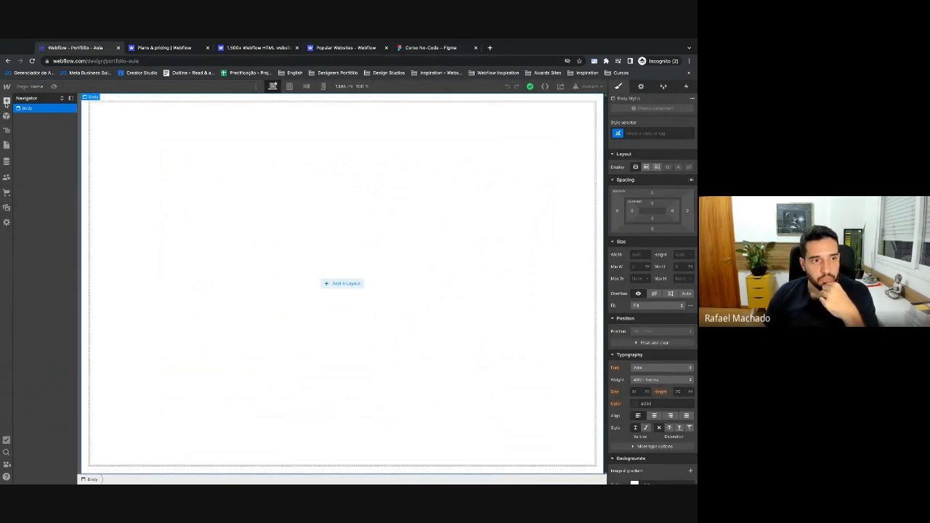
Add a Section to the empty Body from the Add panel, then return to the Figma mockup.
left_click(6, 101)
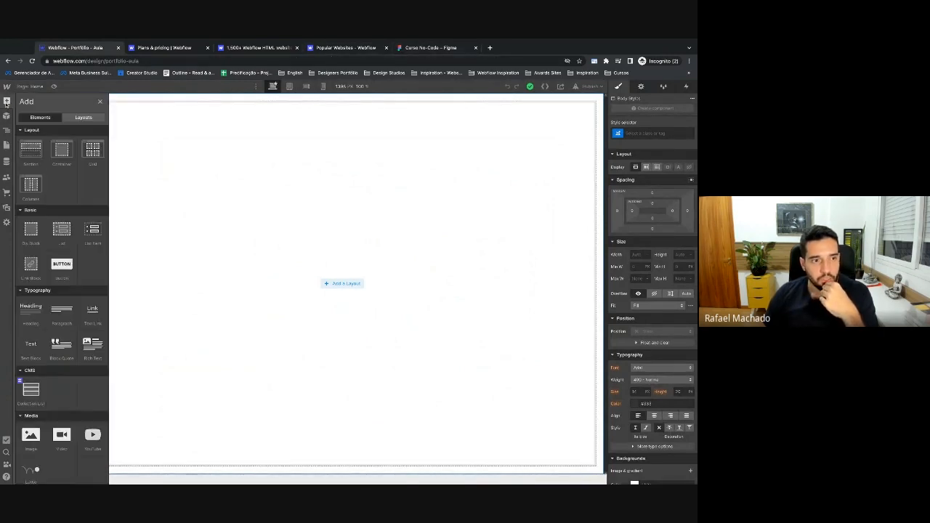
left_click(30, 154)
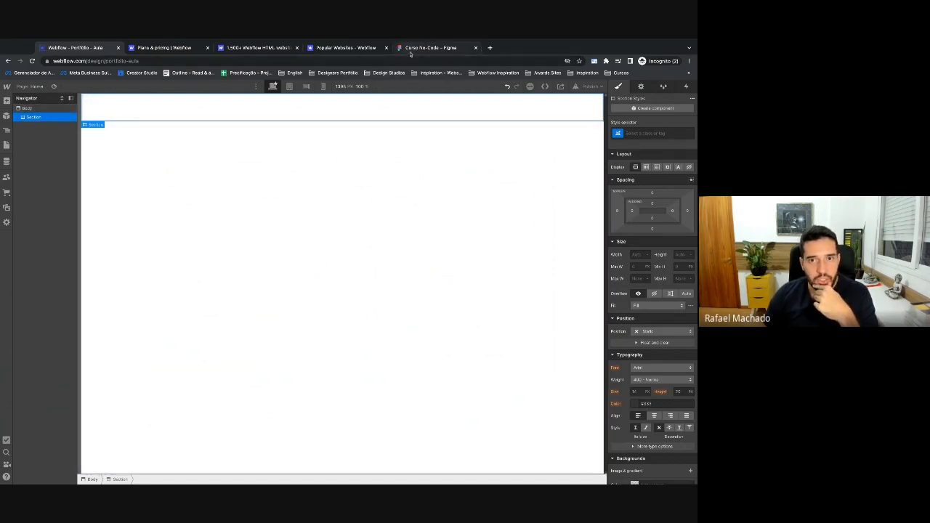
left_click(411, 50)
scroll(242, 246, "down", 1)
scroll(241, 246, "up", 1)
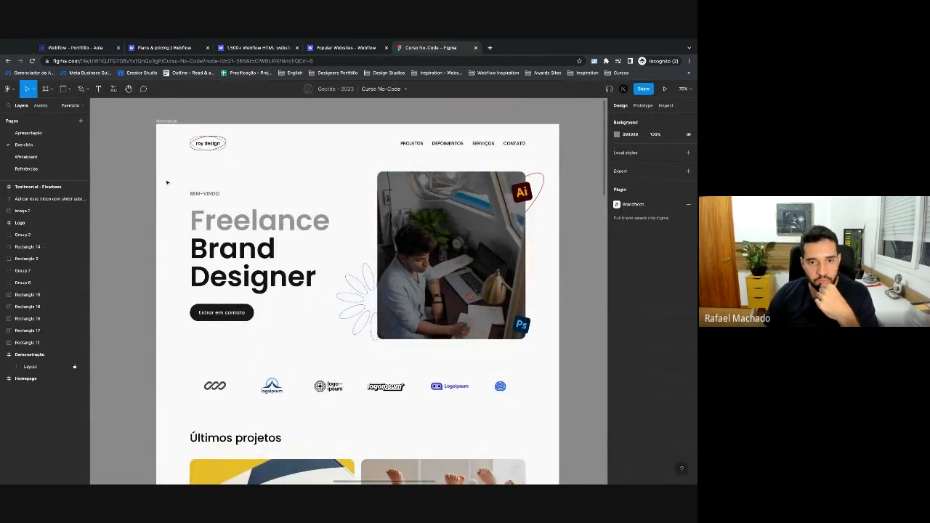
scroll(170, 174, "down", 6)
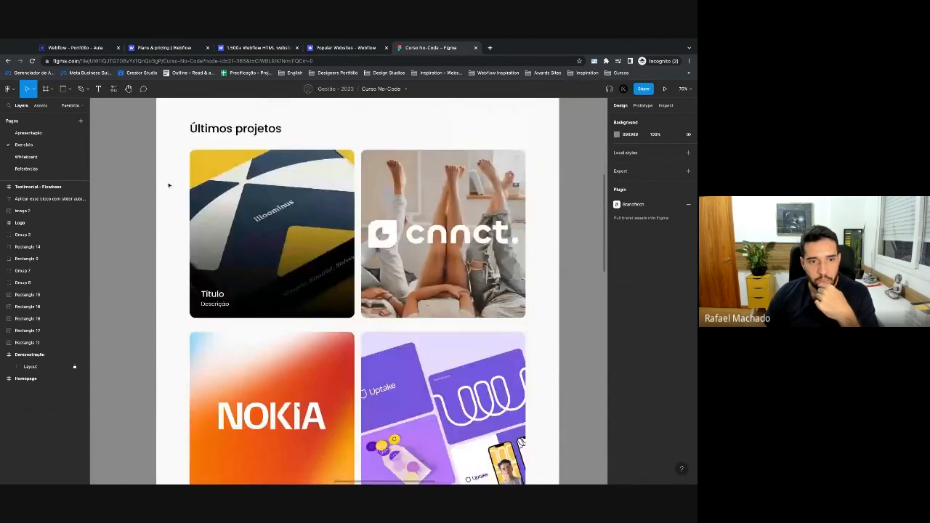
left_click(280, 113)
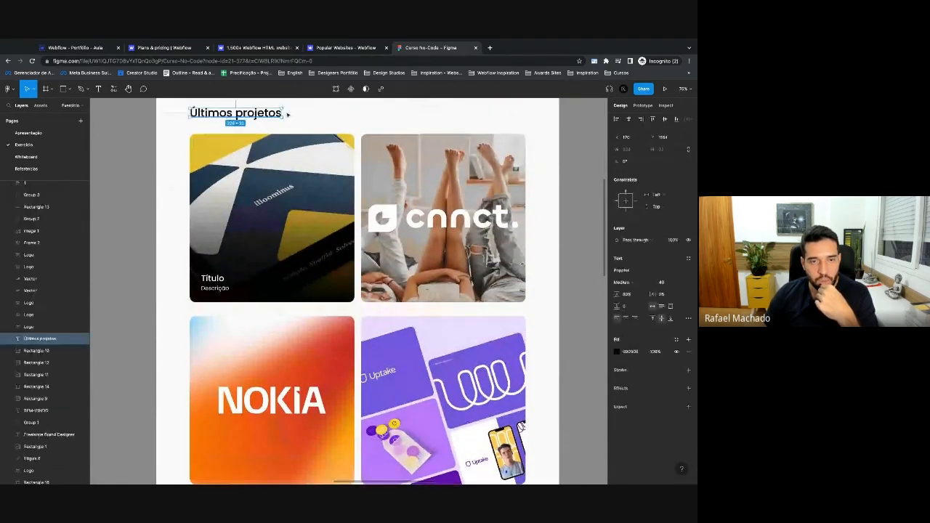
scroll(350, 299, "down", 2)
left_click(403, 339)
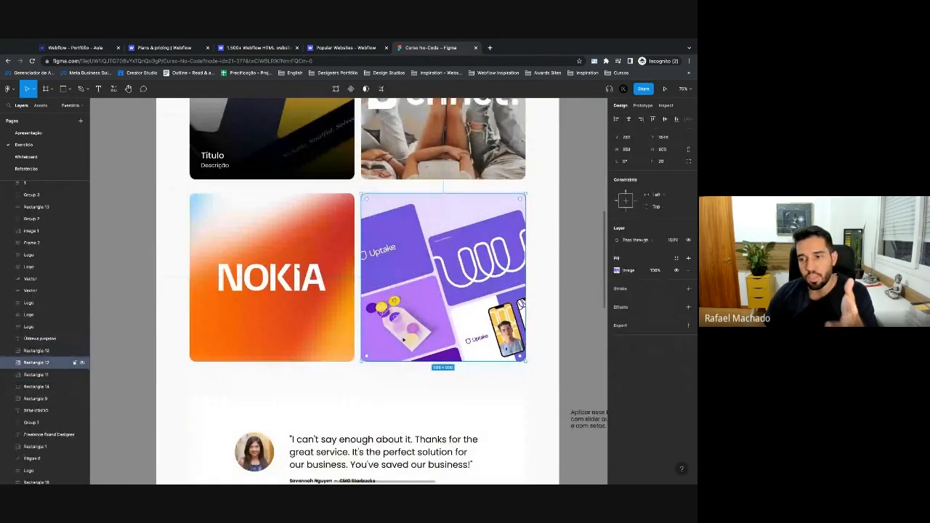
scroll(275, 296, "down", 2)
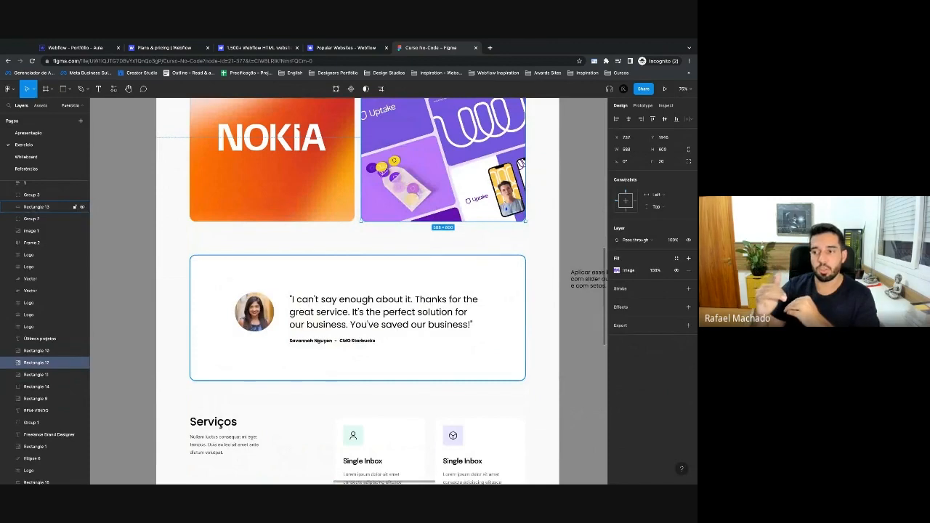
scroll(342, 291, "up", 2)
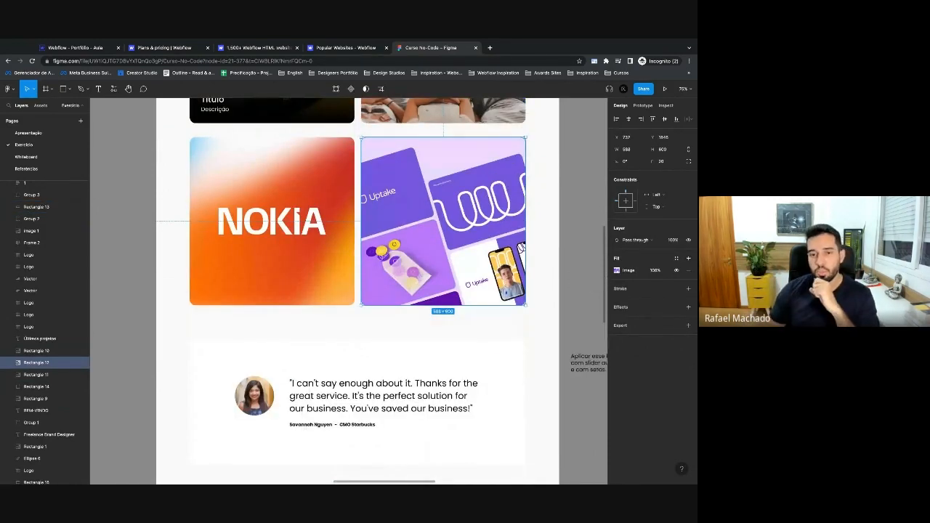
scroll(290, 293, "up", 5)
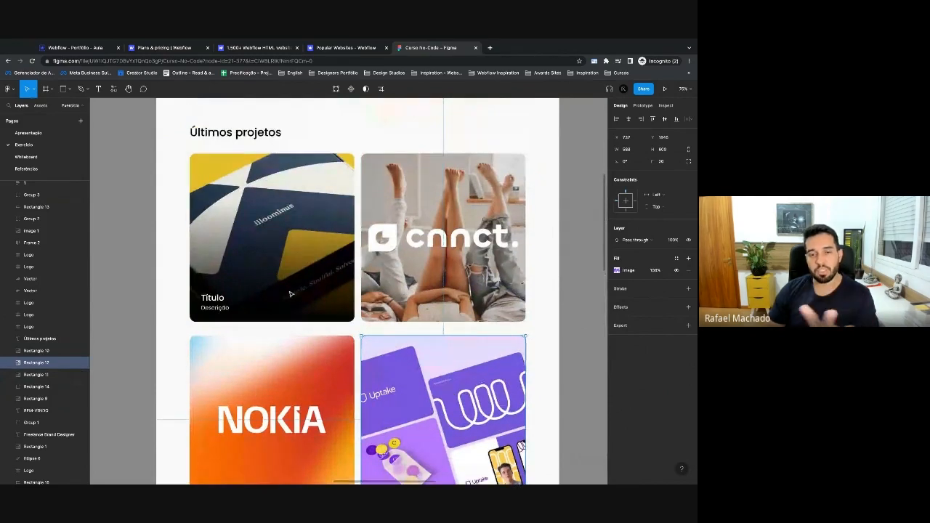
scroll(284, 295, "up", 10)
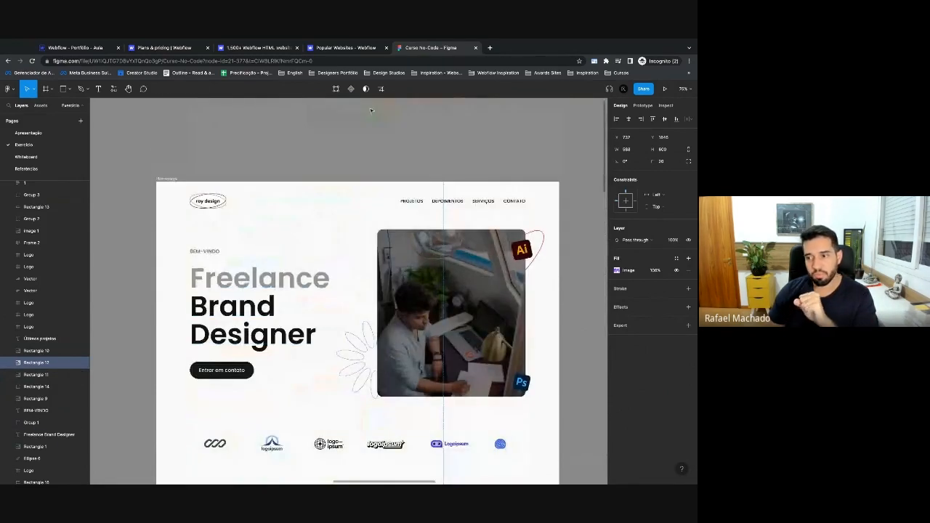
scroll(393, 184, "down", 2)
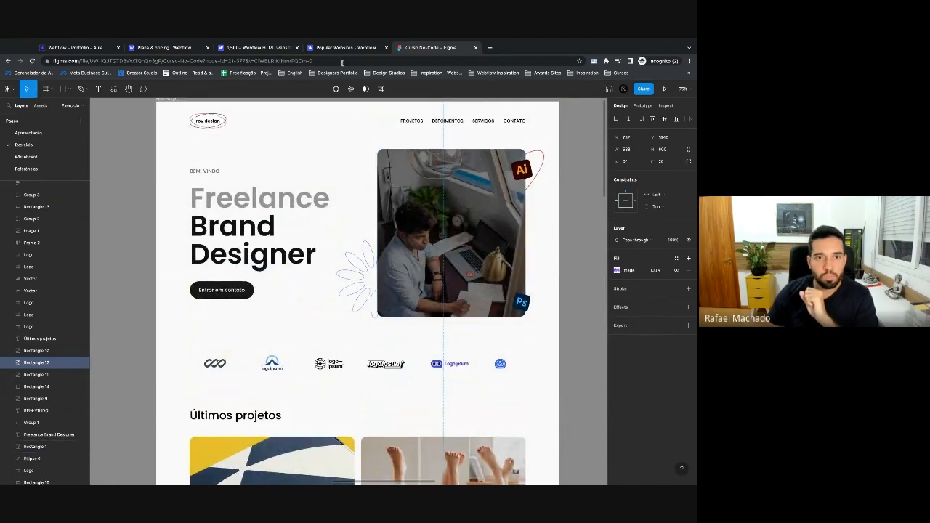
Back in Webflow, drag a second Section into the Body below the first.
left_click(84, 51)
left_click(33, 86)
left_click(33, 87)
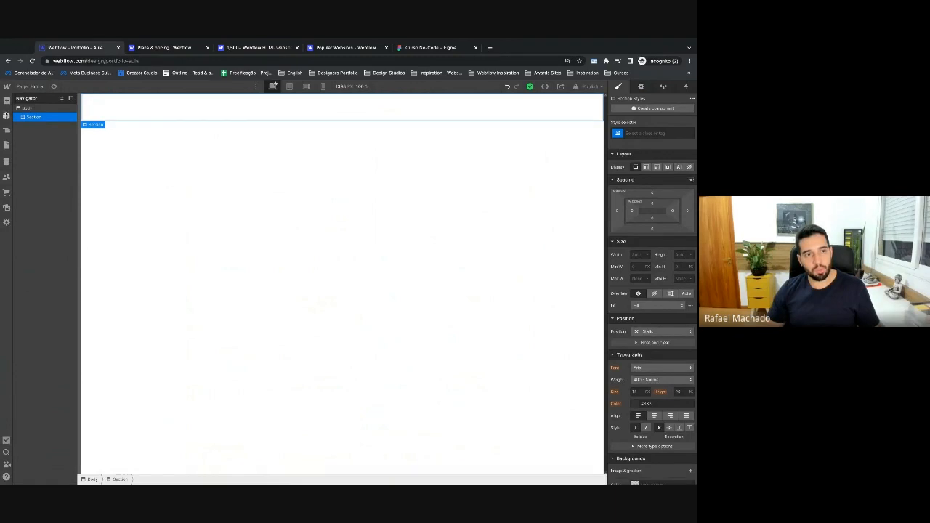
left_click(6, 101)
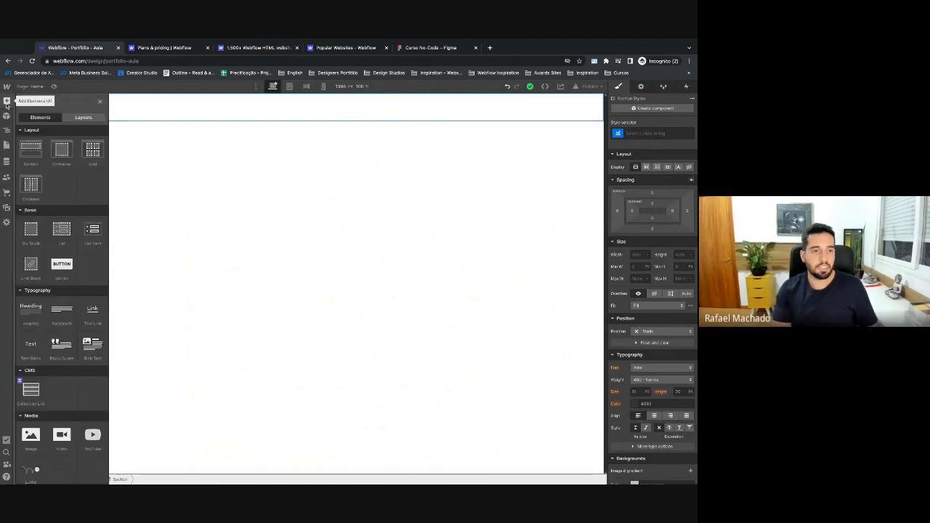
left_click(6, 104)
left_click_drag(30, 148, 38, 122)
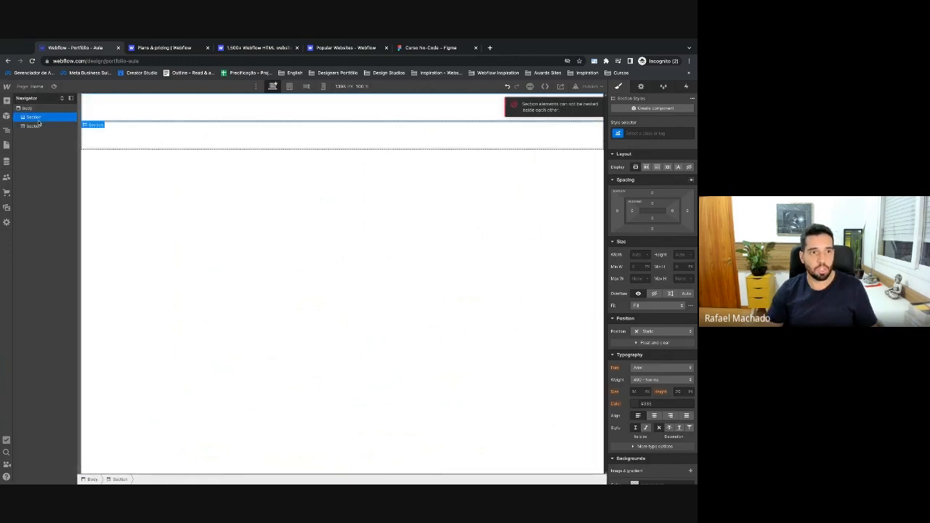
left_click(35, 125)
left_click_drag(36, 127, 37, 123)
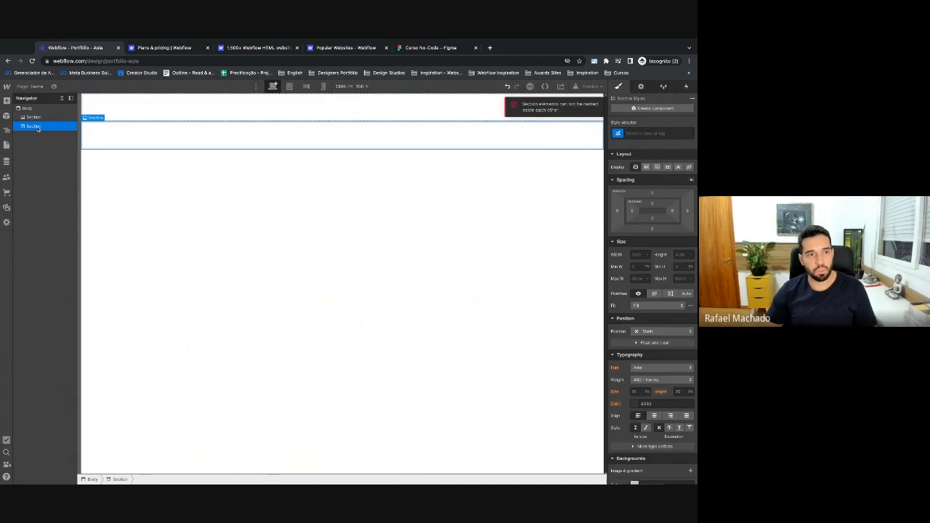
Paste a copy for a third Section and place a Container inside the first Section.
key("super+v")
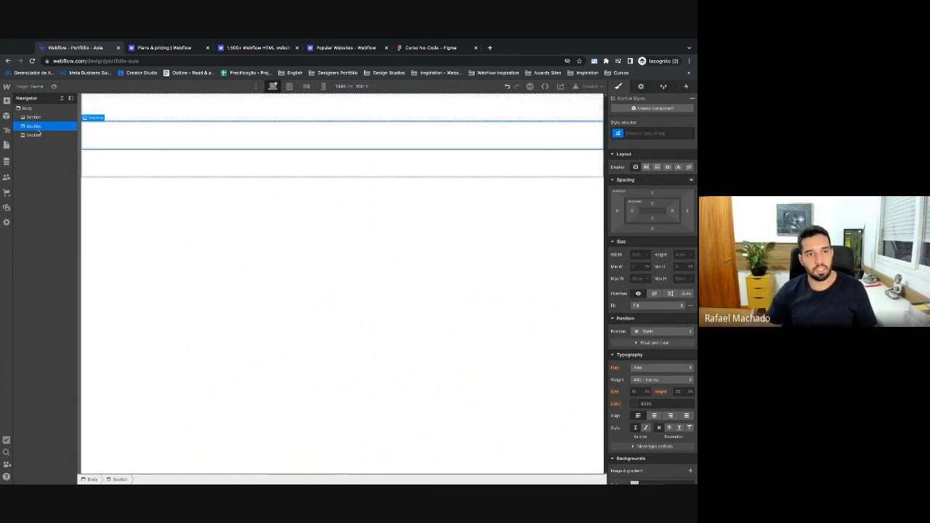
left_click(7, 101)
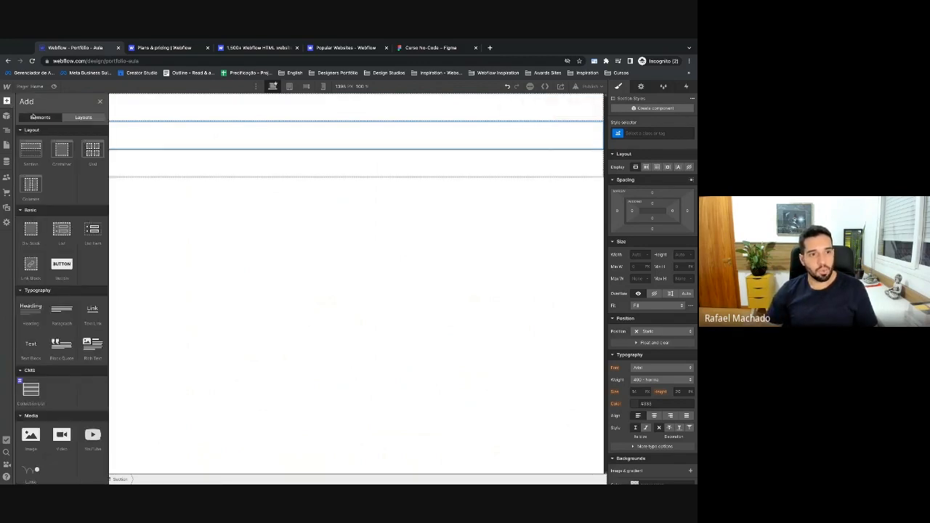
left_click_drag(62, 154, 146, 131)
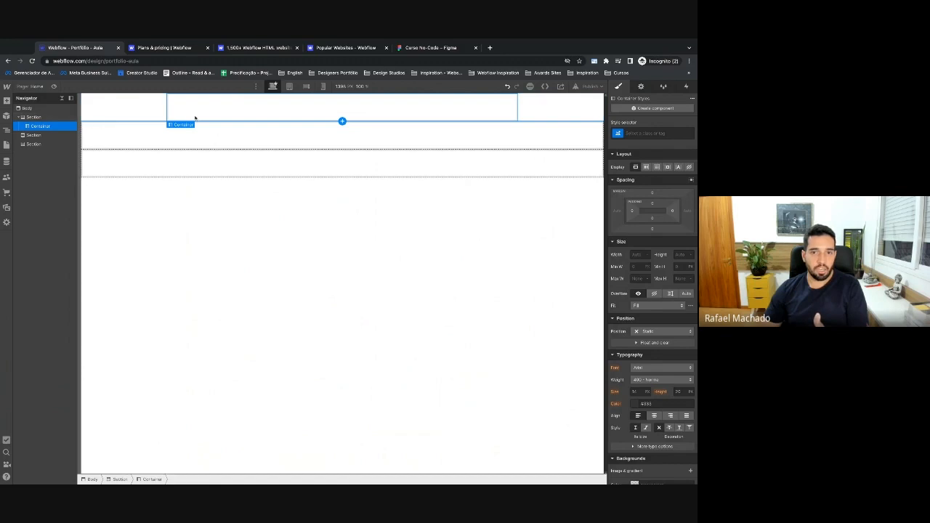
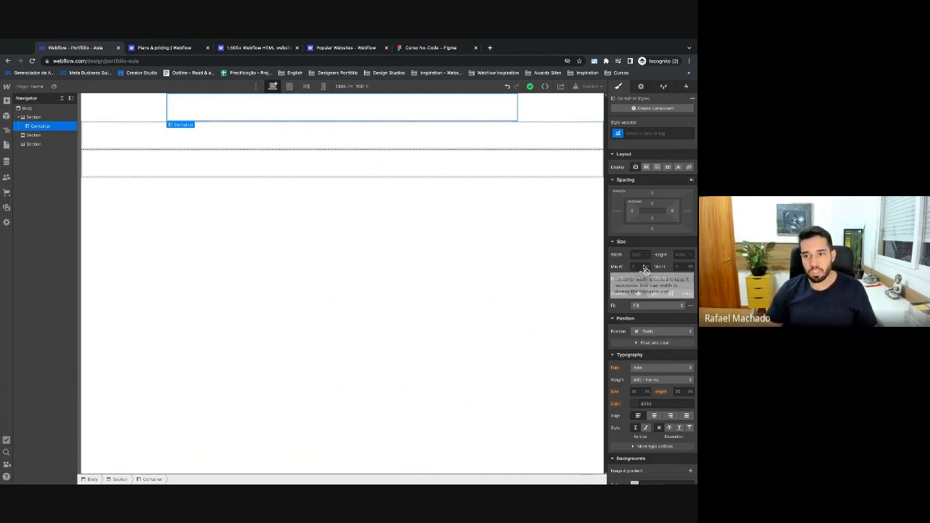
Add a Div Block at the bottom of Body and delete the three old Sections.
mouse_move(641, 271)
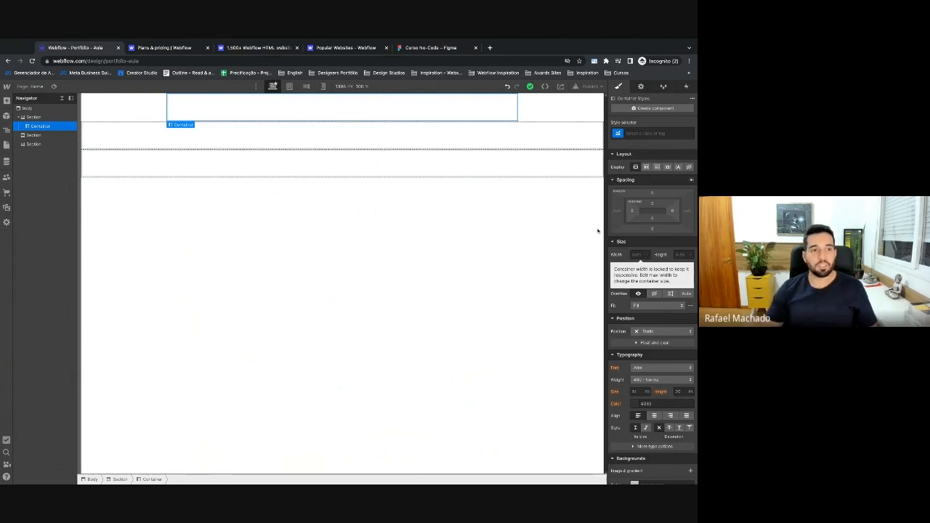
left_click(34, 118)
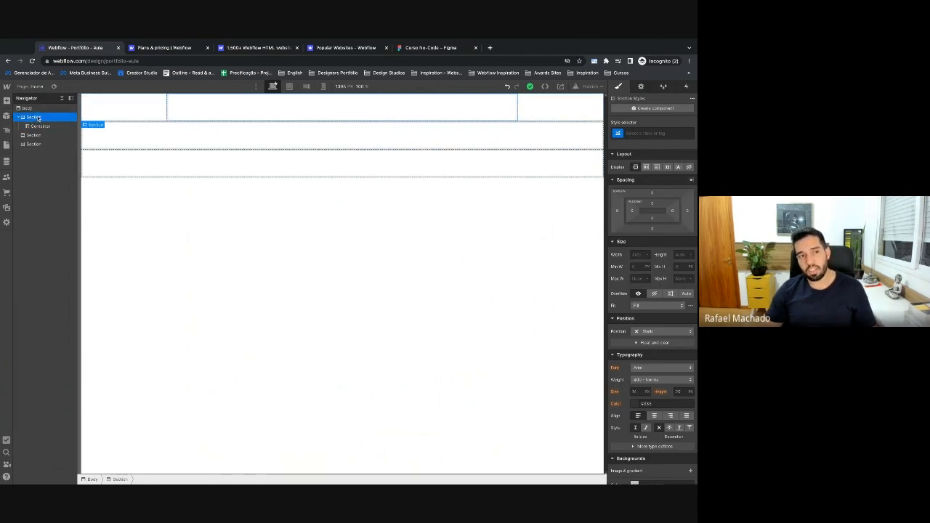
left_click(7, 102)
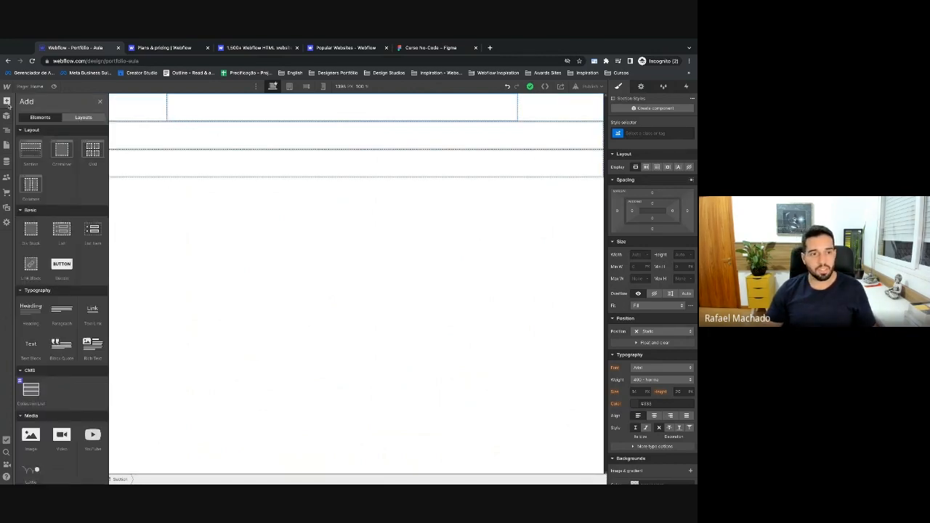
left_click(30, 229)
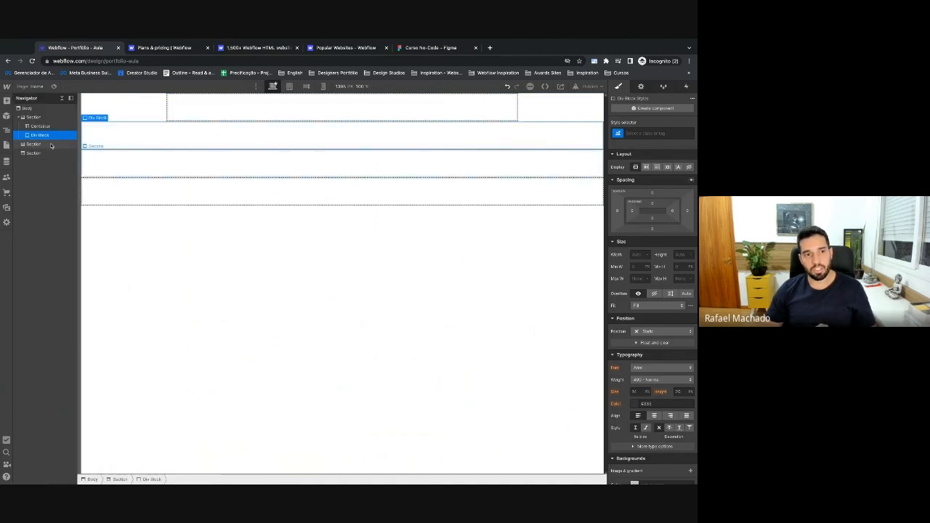
left_click_drag(43, 135, 47, 155)
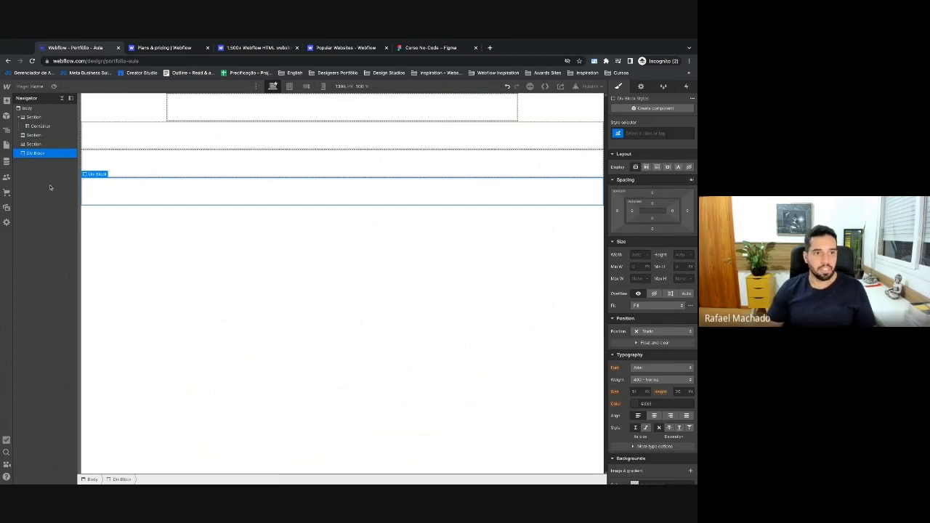
left_click(35, 118)
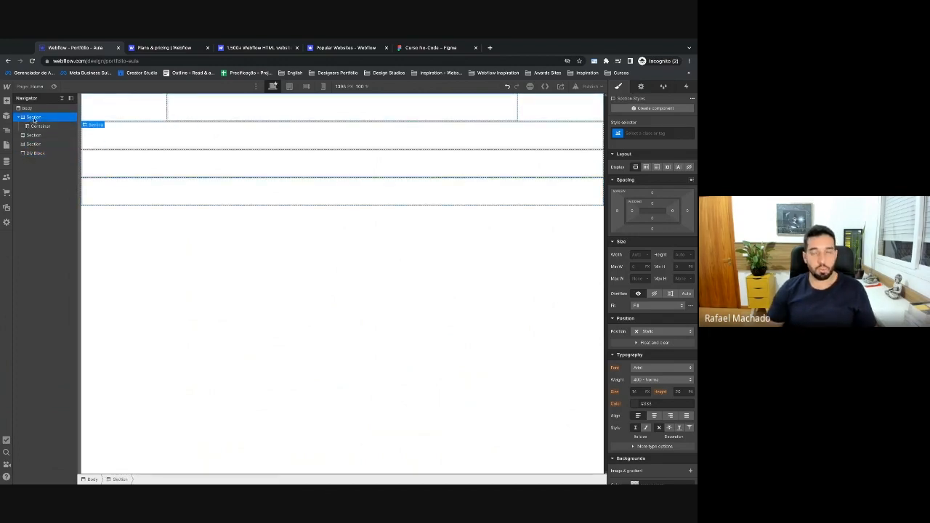
key("Delete")
key("Delete")
key("Delete")
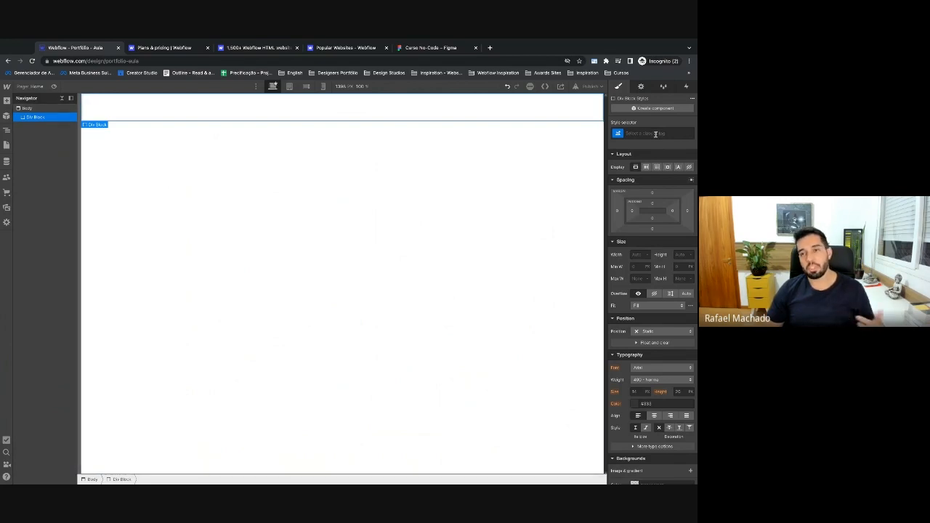
Try naming the block's class 'Hero', then abandon it and reselect the Div Block.
left_click(650, 133)
type("Hero")
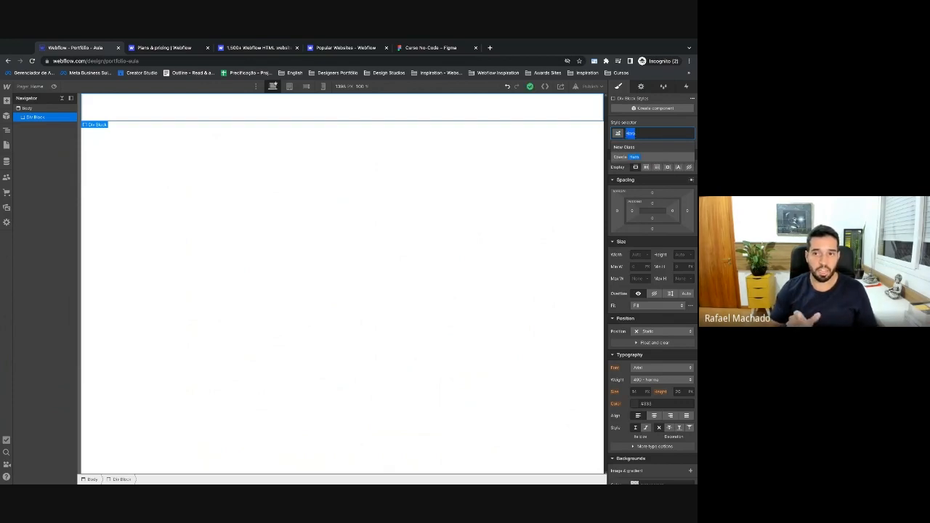
key("BackSpace")
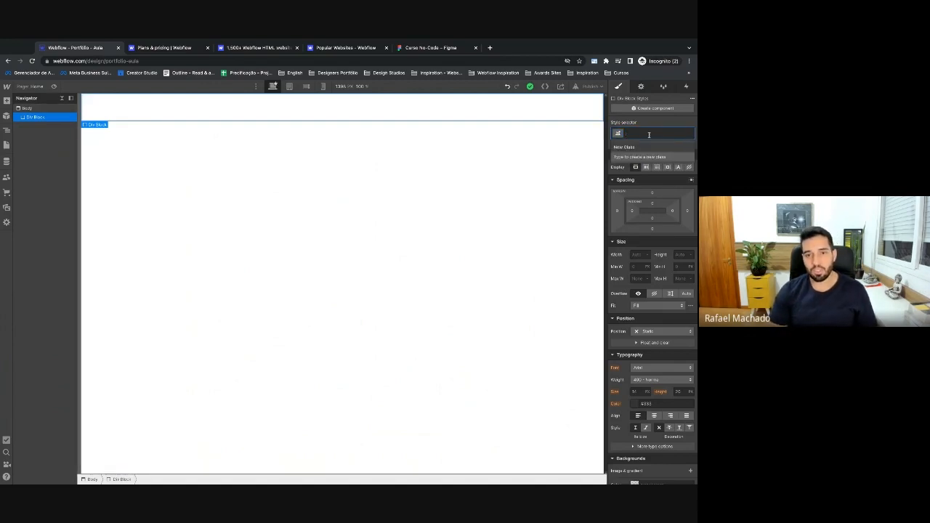
key("Escape")
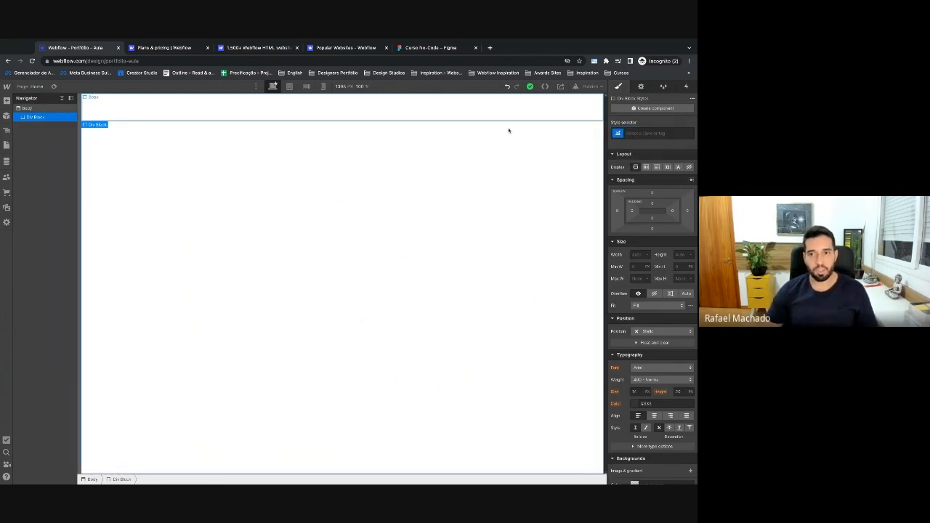
left_click(509, 128)
left_click(577, 114)
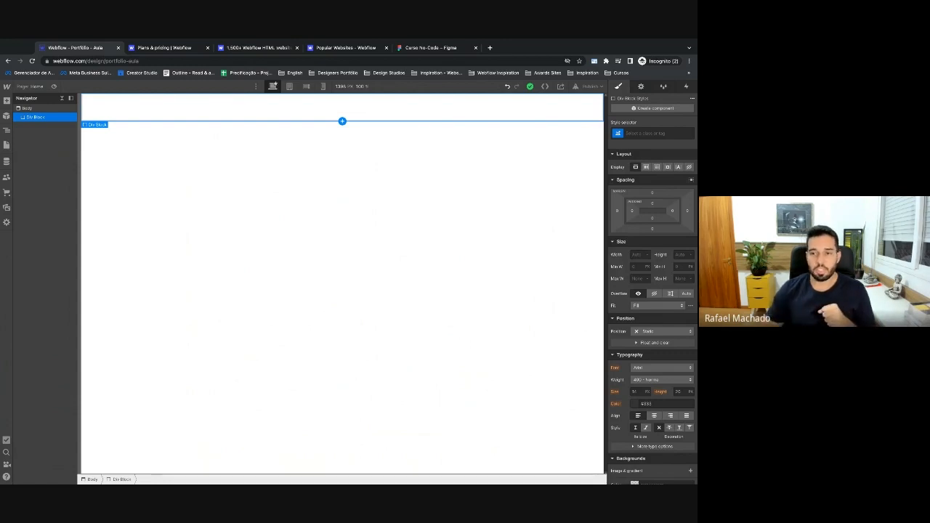
Set the Div Block's height to 600 px.
left_click(680, 254)
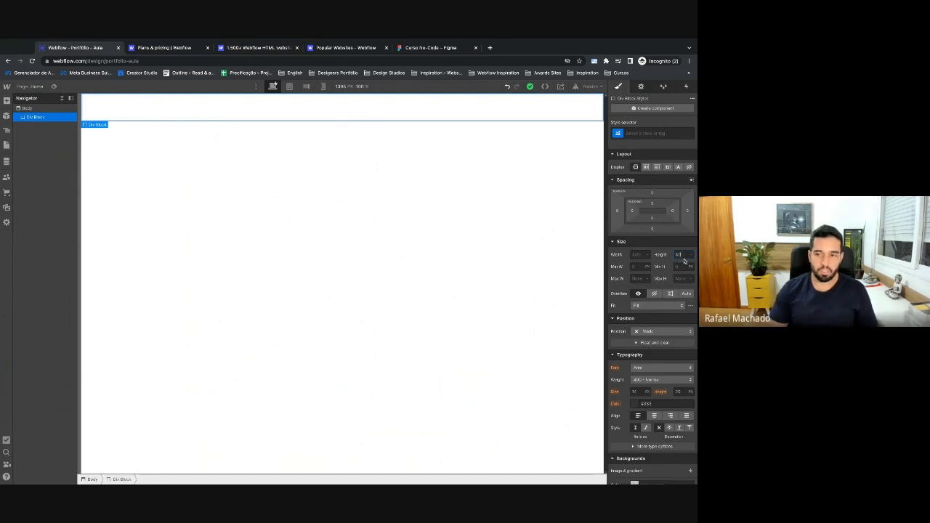
type("600")
key("Return")
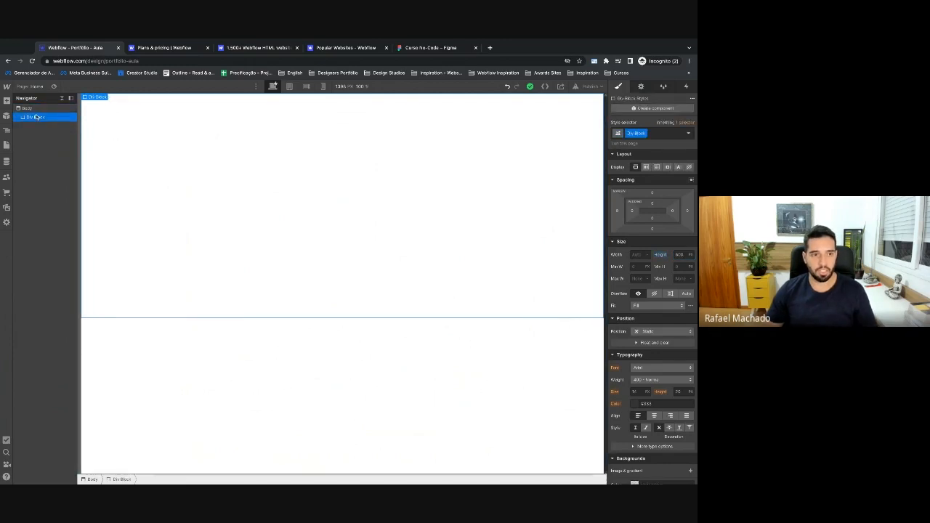
Duplicate the Div Block and give the Div Block class a bright red background.
key("ctrl+c")
key("ctrl+v")
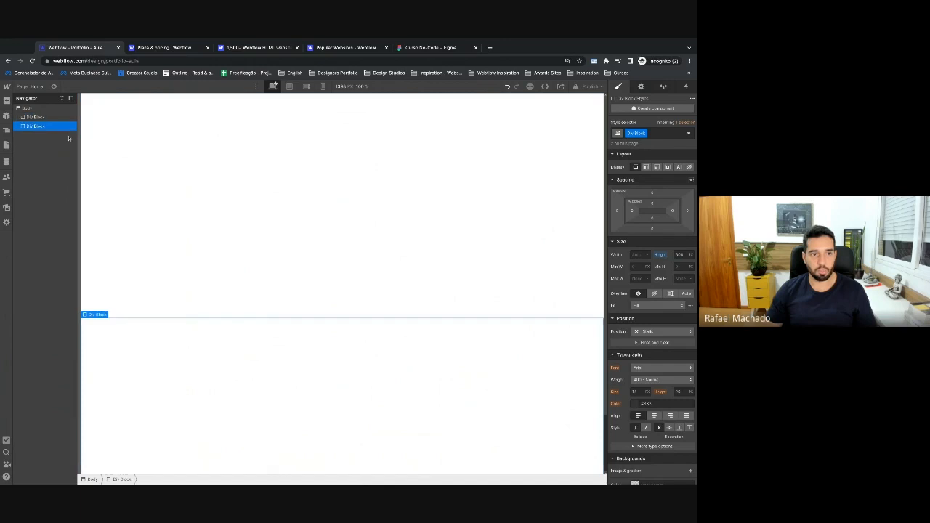
scroll(432, 283, "down", 2)
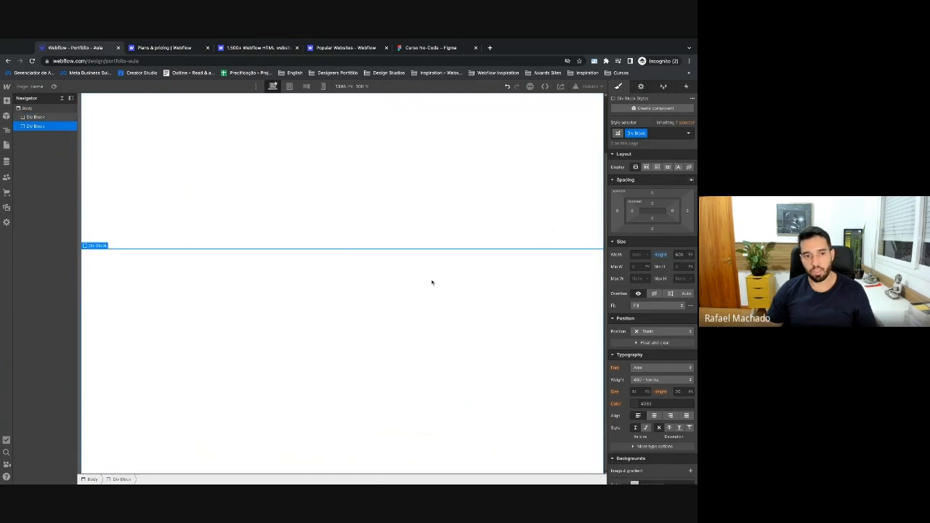
double_click(637, 133)
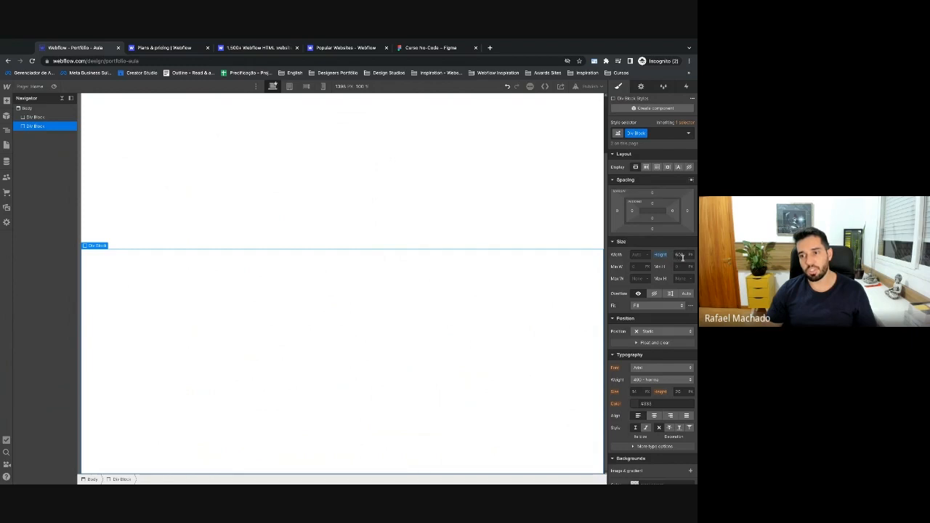
scroll(633, 339, "down", 4)
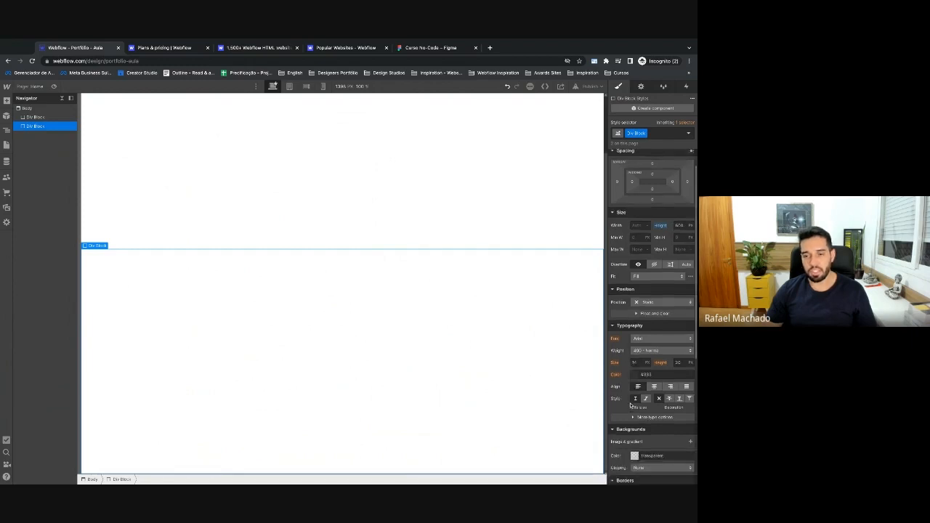
left_click(637, 239)
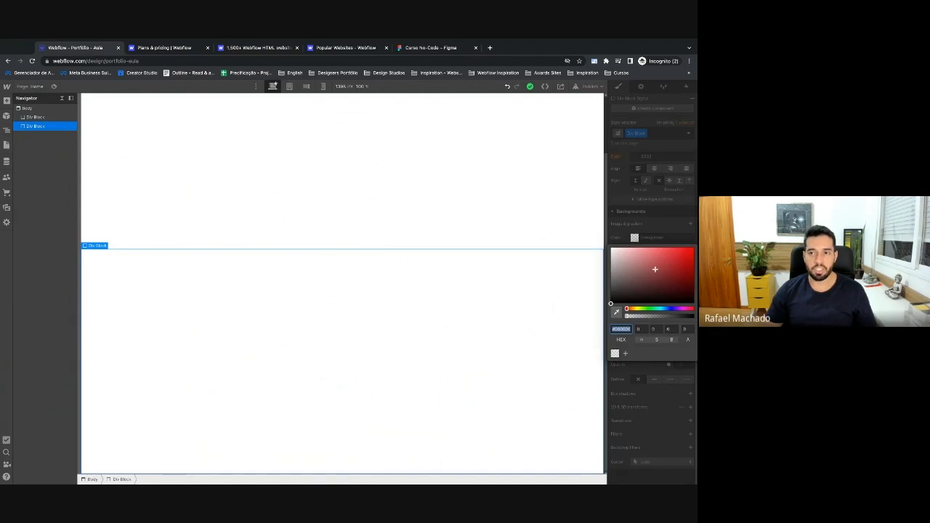
mouse_move(656, 268)
left_mouse_down()
mouse_move(678, 255)
mouse_move(663, 265)
left_mouse_up()
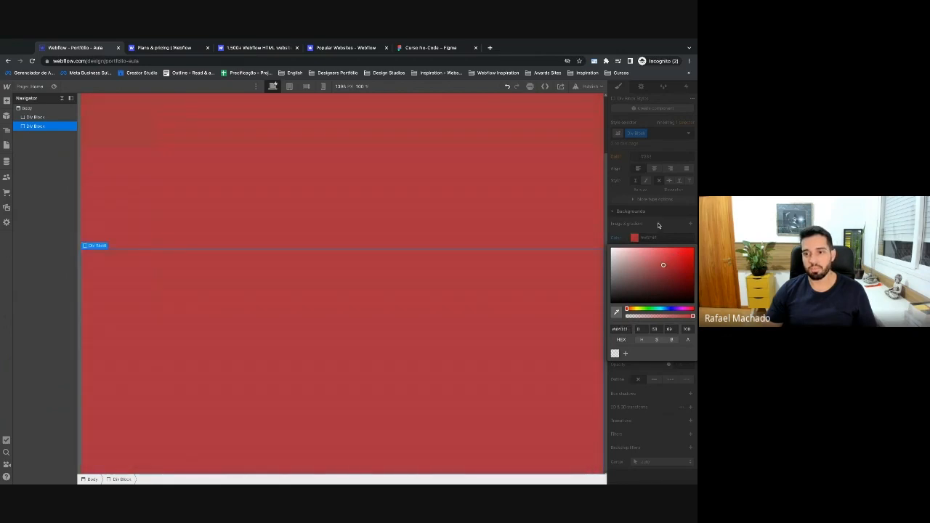
left_click(658, 225)
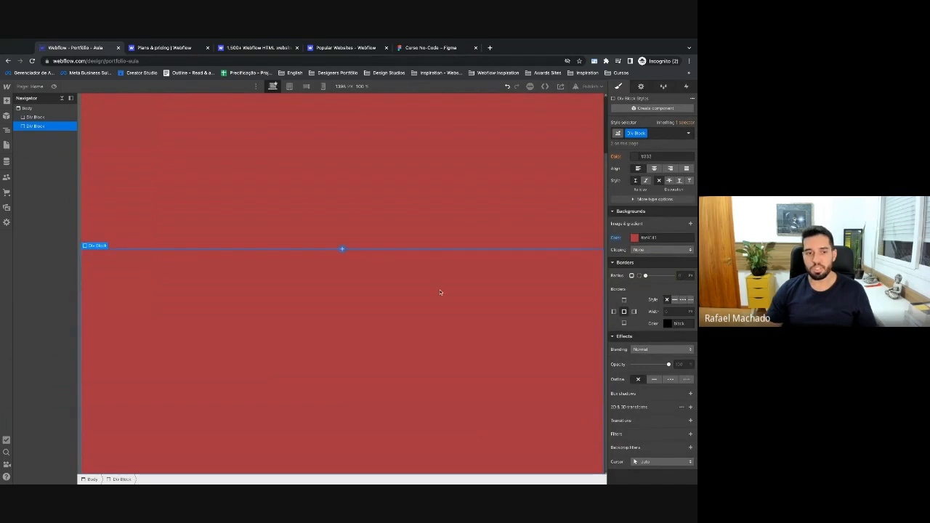
Replace the second block's shared class with a new div-2 class and color it purple.
double_click(638, 133)
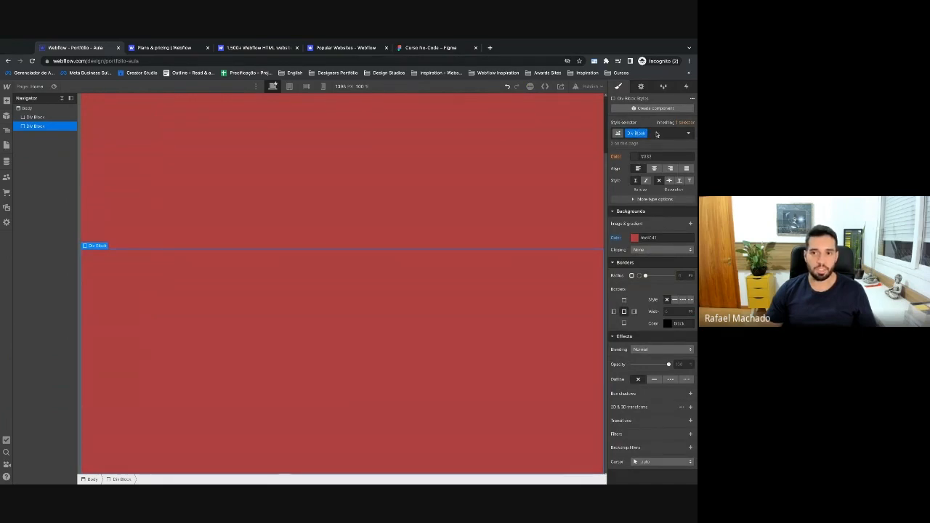
left_click(661, 134)
key("BackSpace")
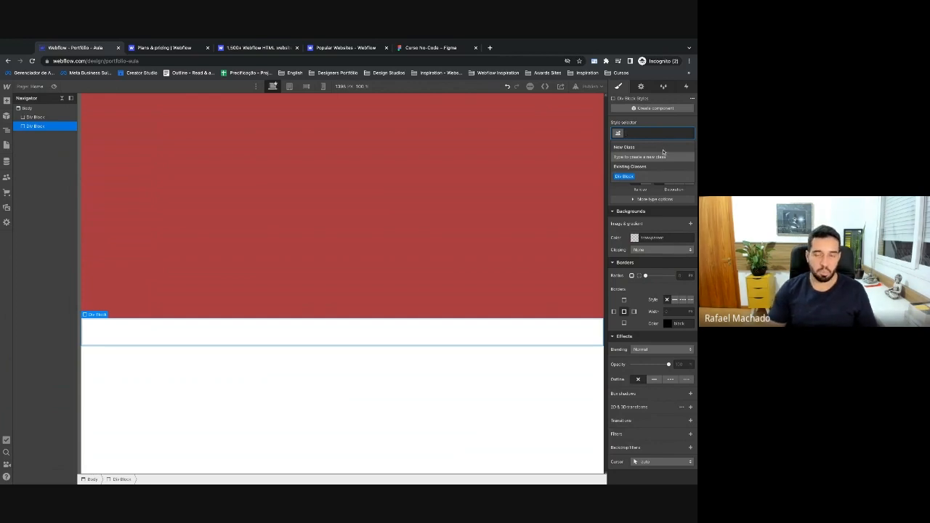
type("div-2")
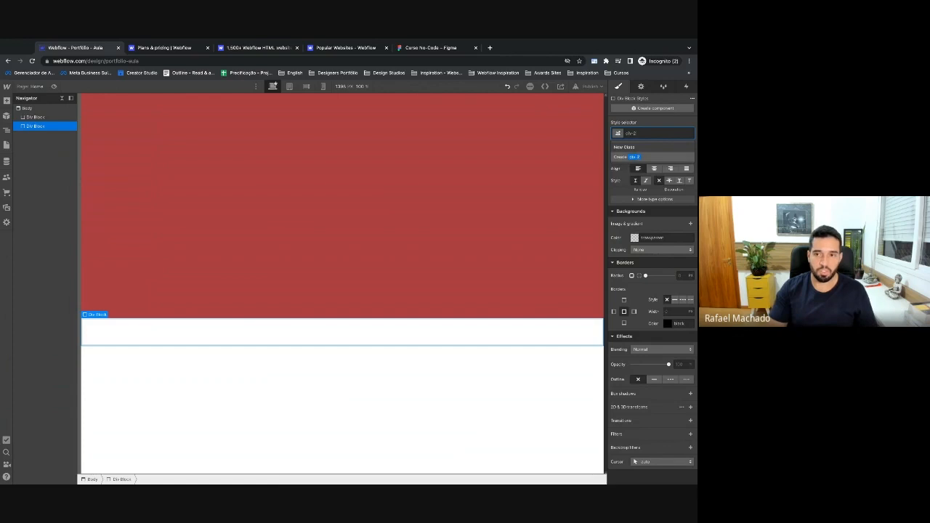
key("Return")
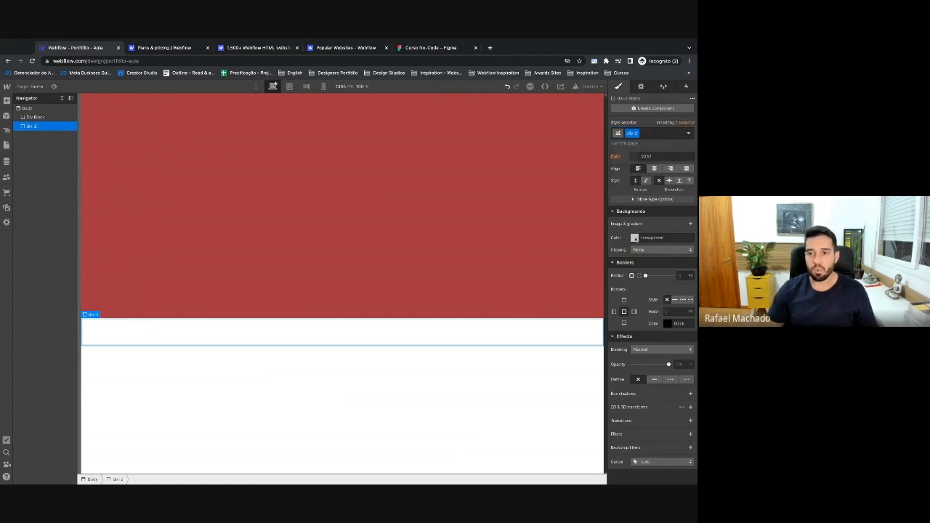
left_click(634, 238)
left_click_drag(646, 267, 643, 296)
left_click(676, 309)
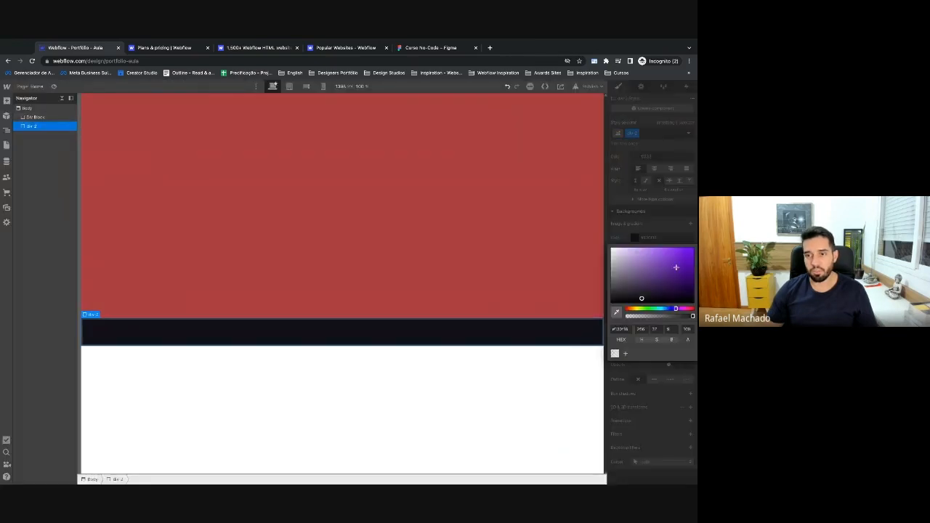
left_click(676, 267)
left_click(659, 217)
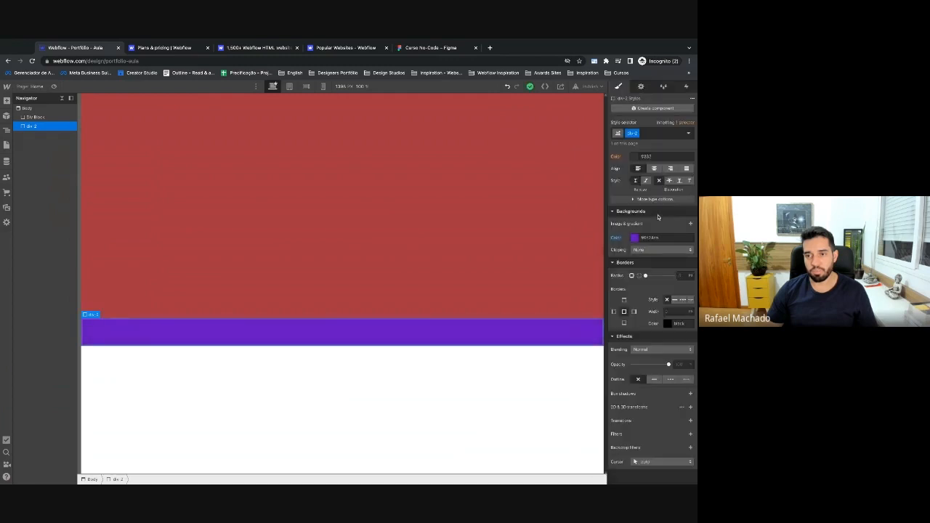
scroll(658, 216, "up", 5)
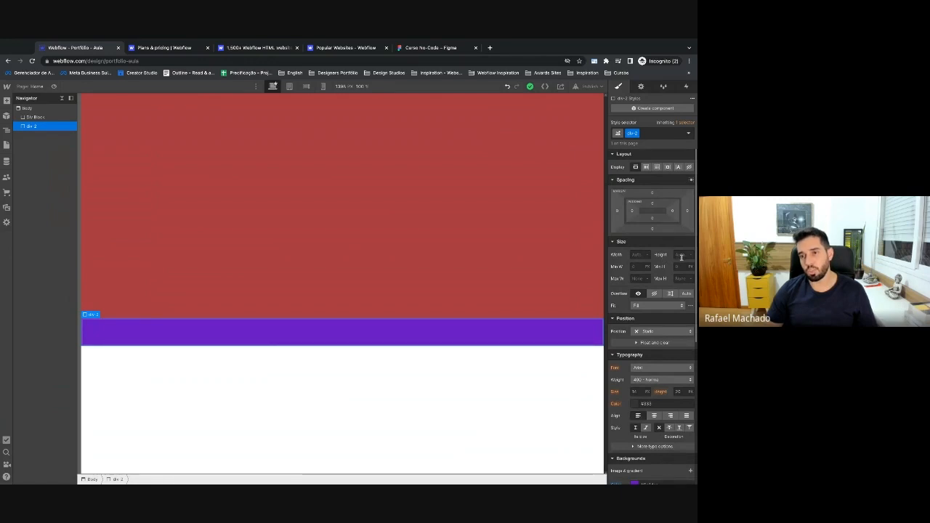
Strip the div-2 class, delete the purple block, and move the Figma tab beside Webflow.
left_click(552, 190)
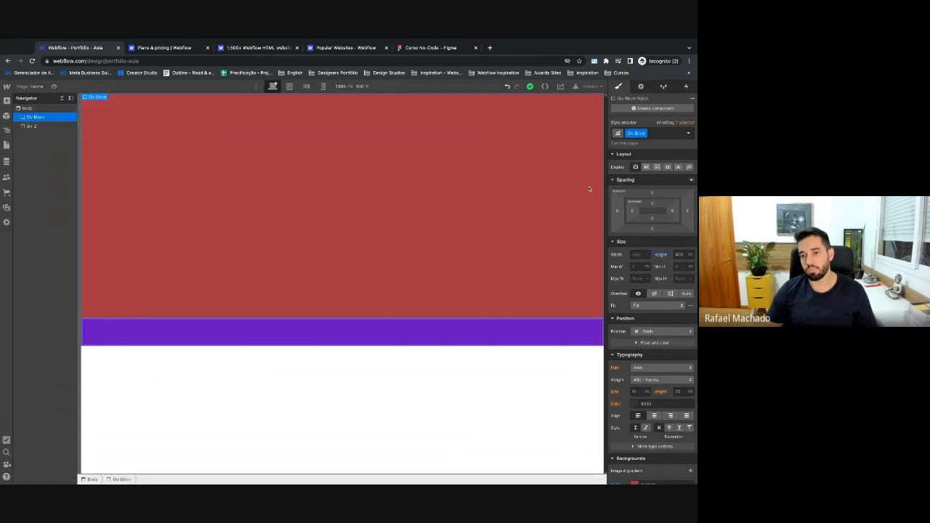
left_click(567, 338)
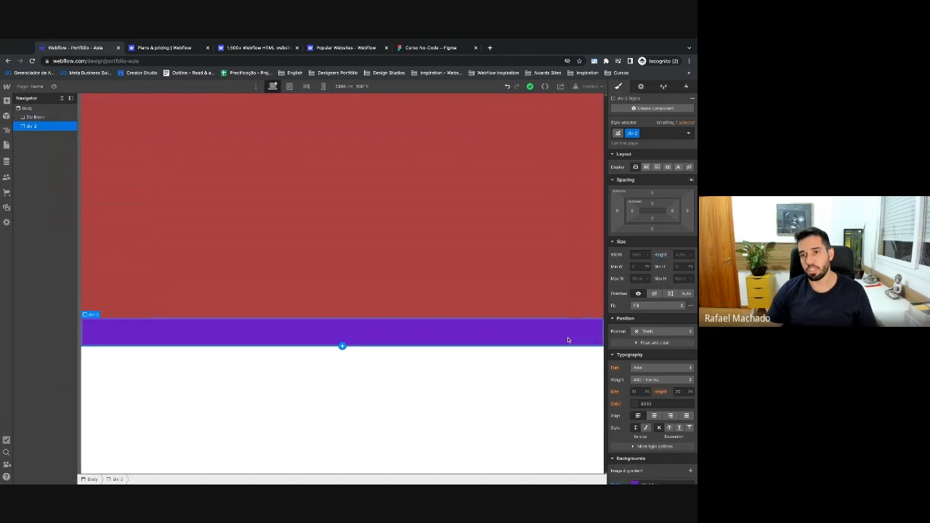
left_click(552, 277)
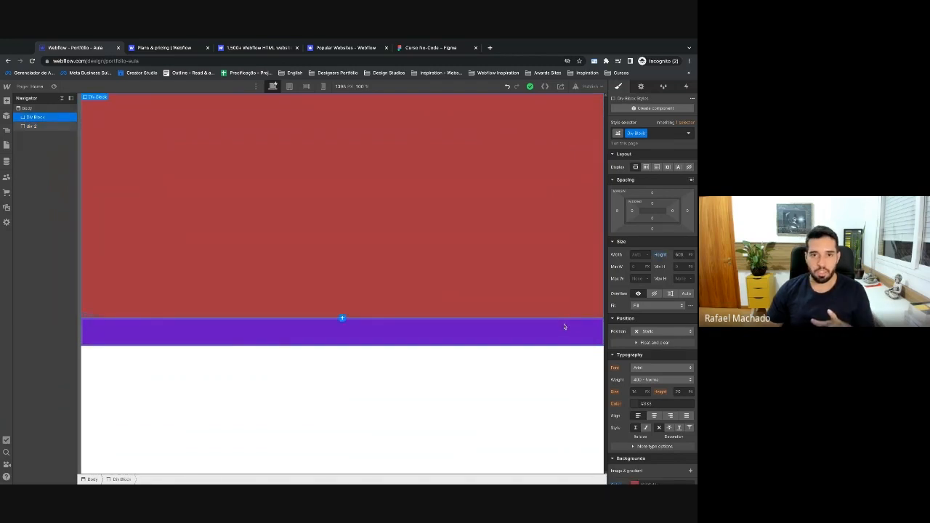
left_click(342, 331)
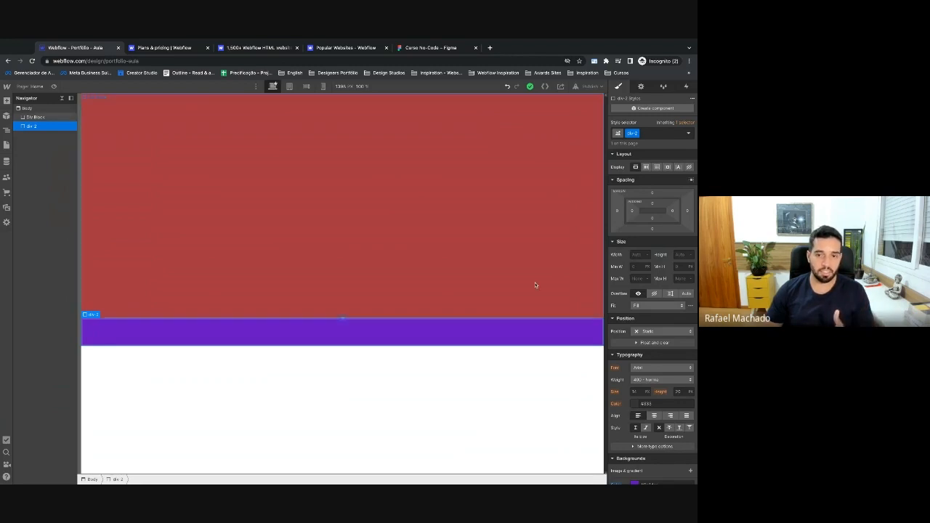
left_click(662, 136)
key("BackSpace")
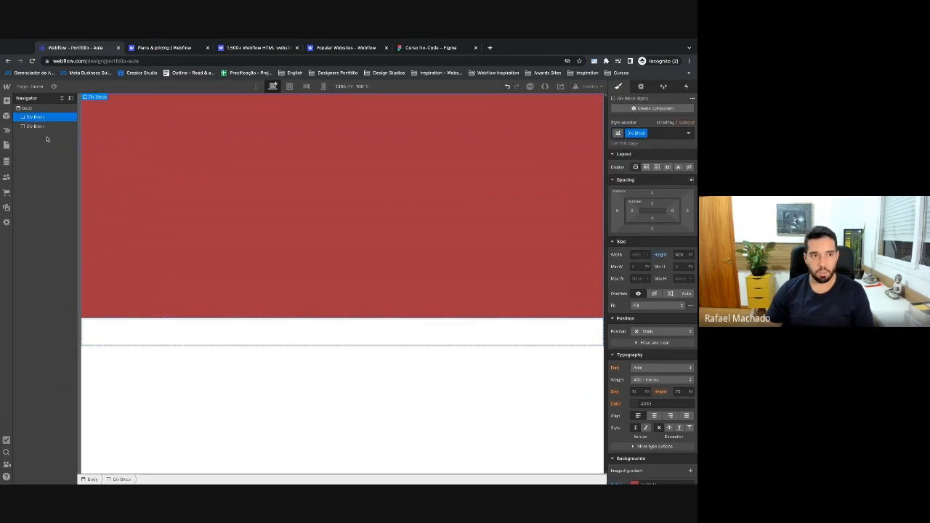
key("Delete")
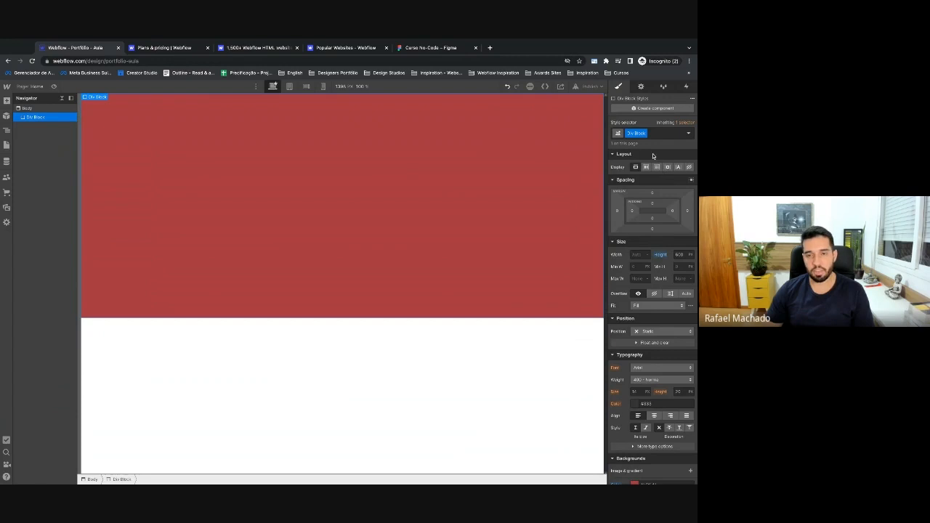
left_click_drag(431, 47, 165, 47)
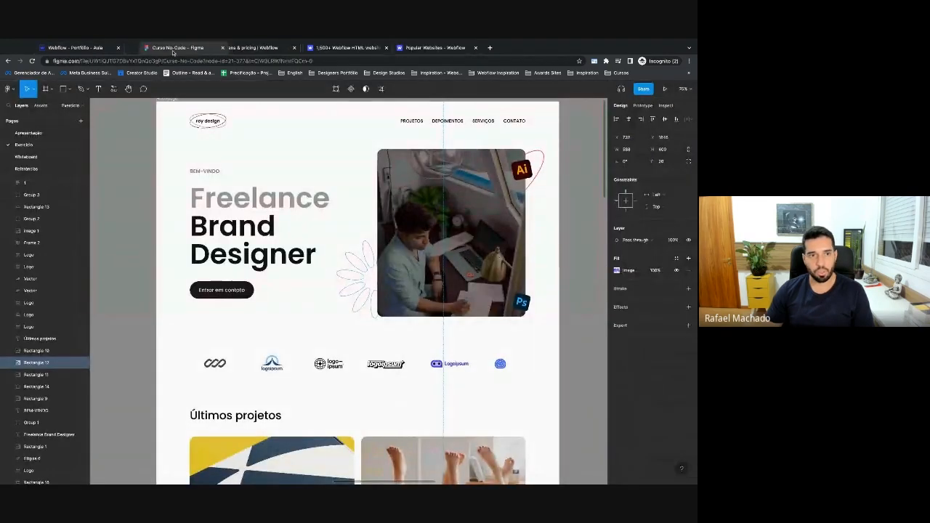
Remove the Div Block class from the red block, begin typing 'dero Section', then view Figma.
left_click(81, 51)
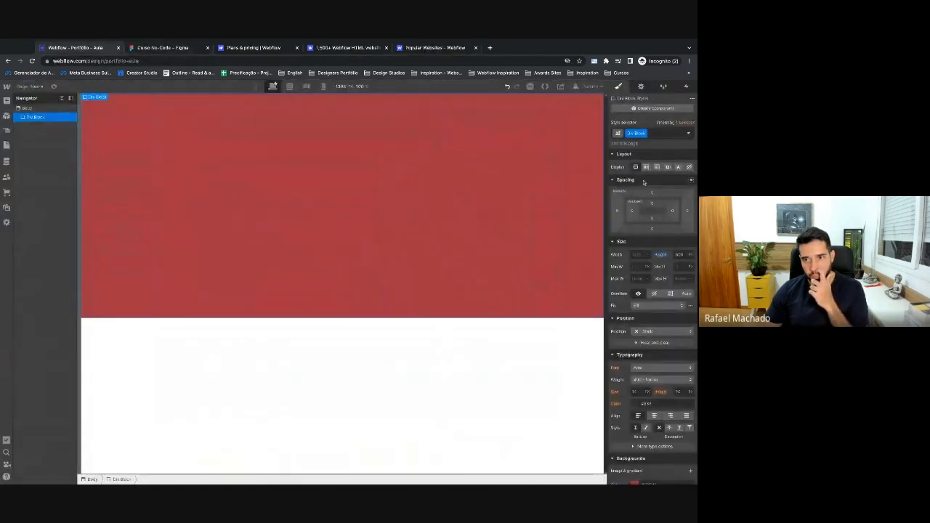
left_click(658, 136)
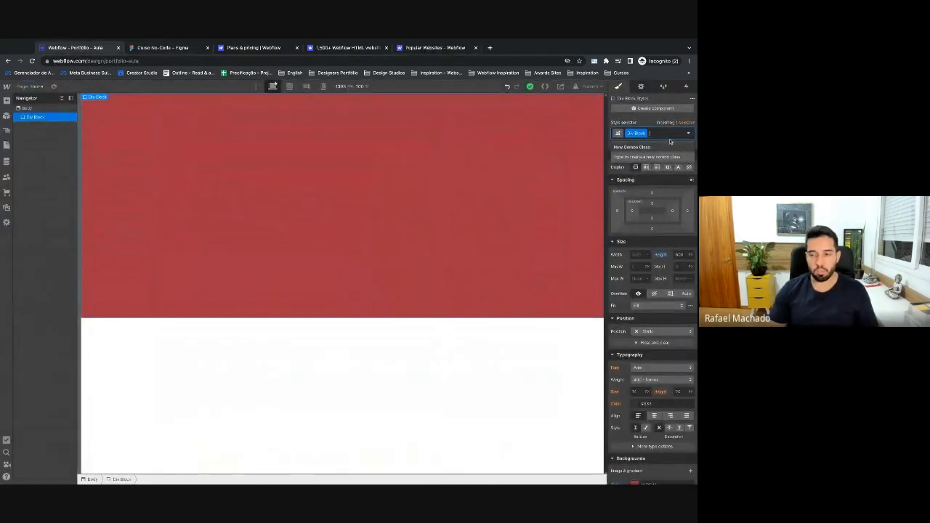
key("BackSpace")
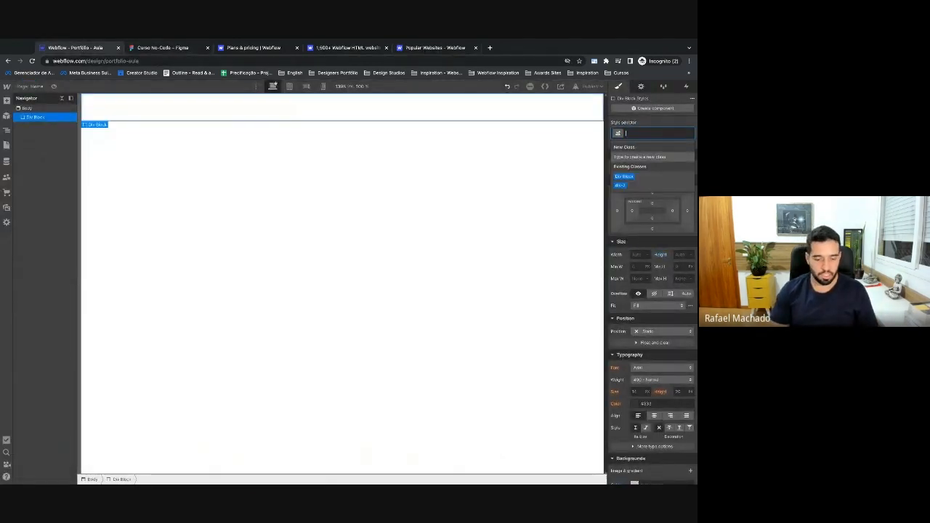
type("d")
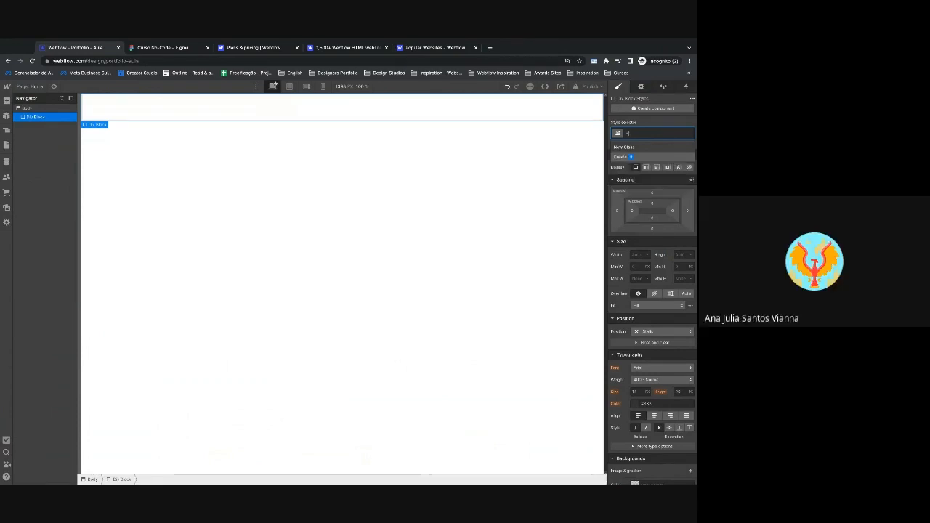
type("ero Section")
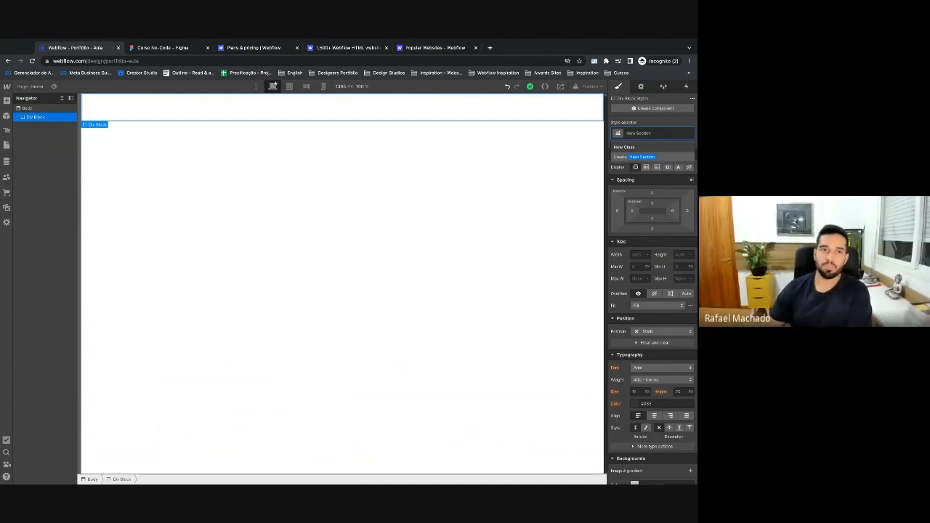
left_click(163, 47)
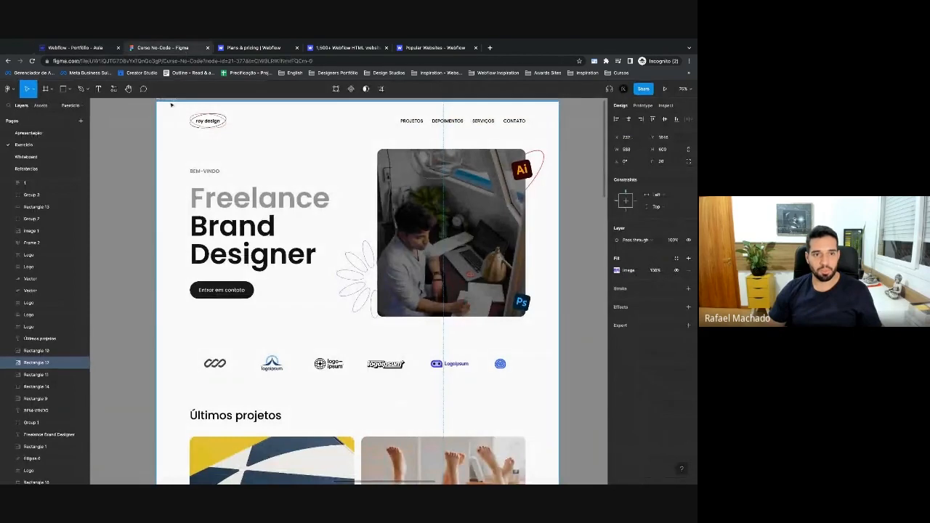
Show the layout grid columns over the Homepage frame and deselect it.
key("shift+g")
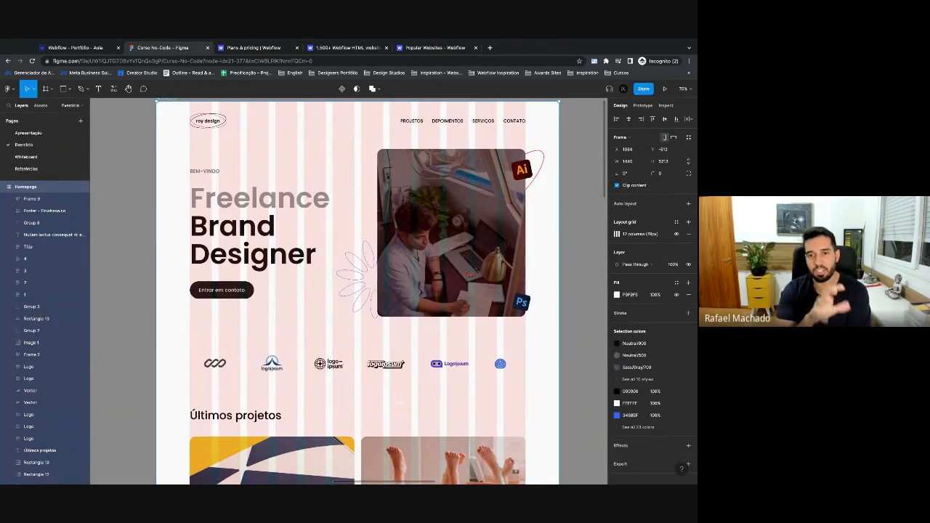
scroll(151, 154, "up", 1)
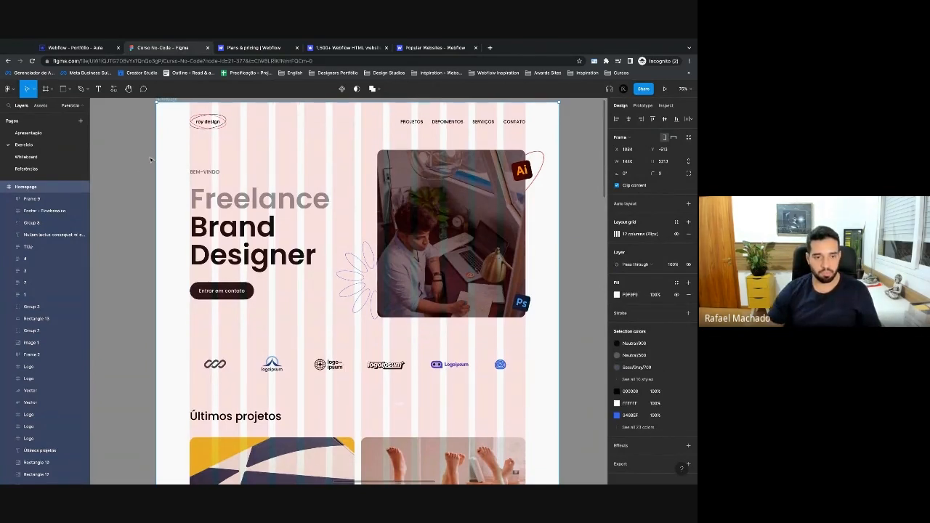
left_click(151, 154)
scroll(150, 157, "up", 3)
Switch to the Pencil tool, draw a test line, and set the stroke to red D91717.
left_click(85, 90)
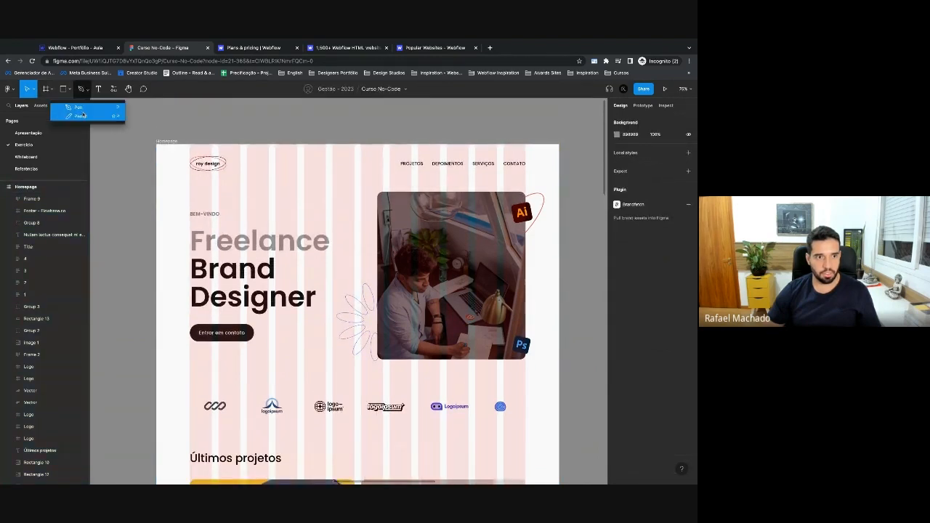
left_click(80, 117)
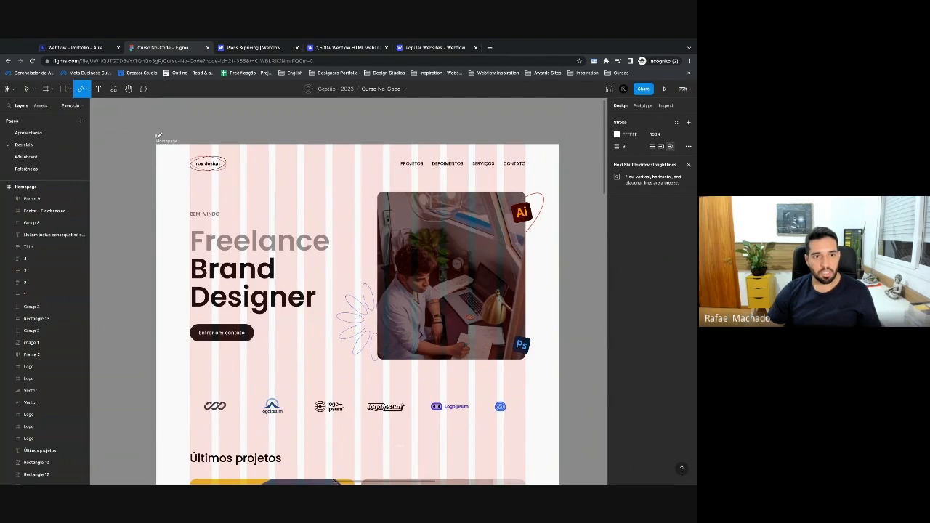
left_click_drag(180, 131, 562, 130)
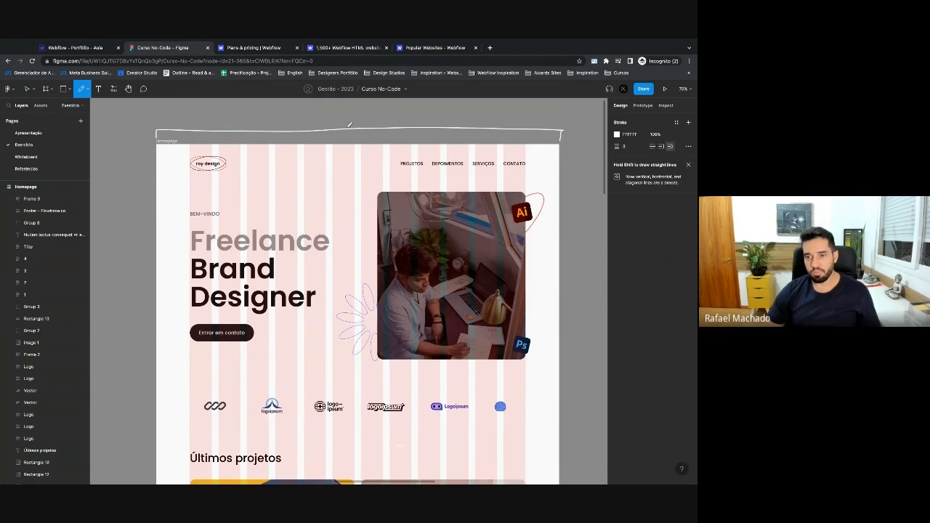
left_click(618, 135)
left_click(597, 158)
left_click(599, 135)
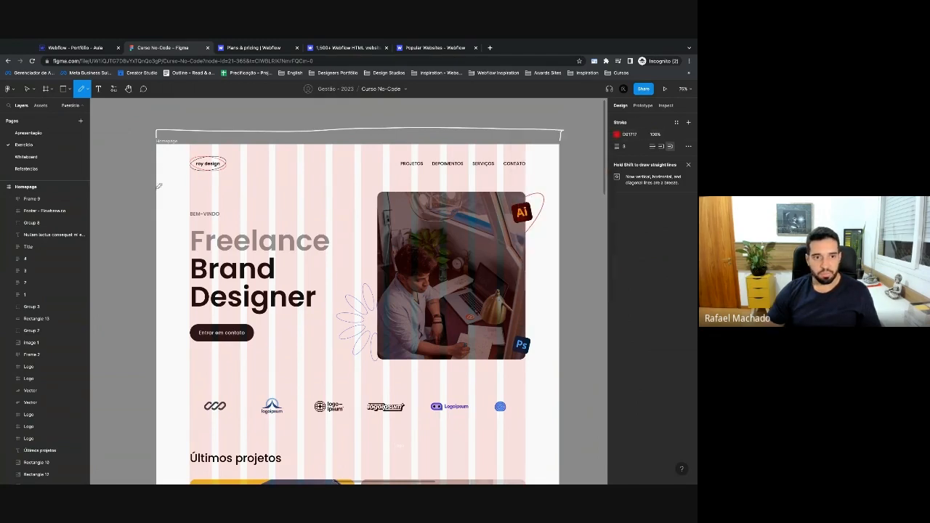
Sketch red lines marking the hero's top, left edge, text/image divider and image area.
mouse_move(159, 182)
left_mouse_down()
mouse_move(555, 180)
mouse_move(566, 386)
mouse_move(157, 384)
mouse_move(165, 179)
left_mouse_up()
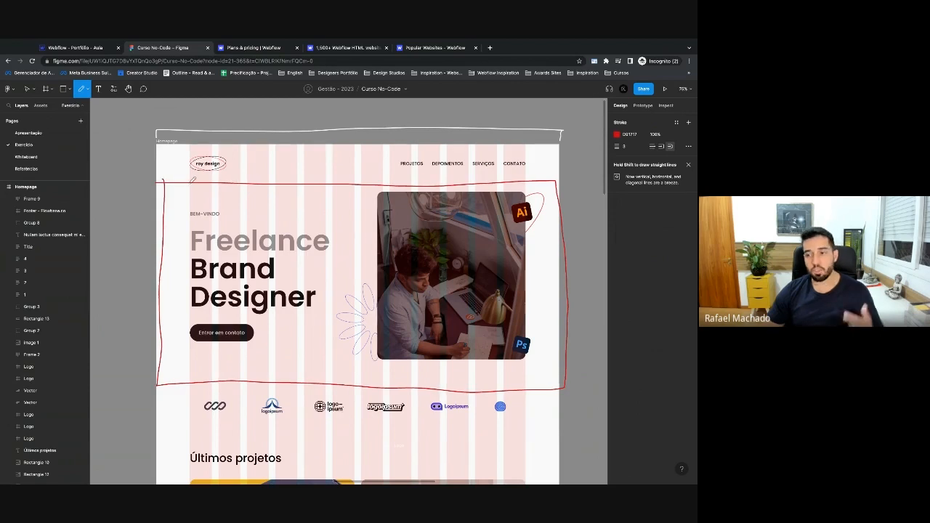
mouse_move(191, 181)
left_mouse_down()
mouse_move(189, 364)
mouse_move(343, 378)
mouse_move(527, 369)
mouse_move(527, 255)
mouse_move(340, 182)
mouse_move(192, 183)
left_mouse_up()
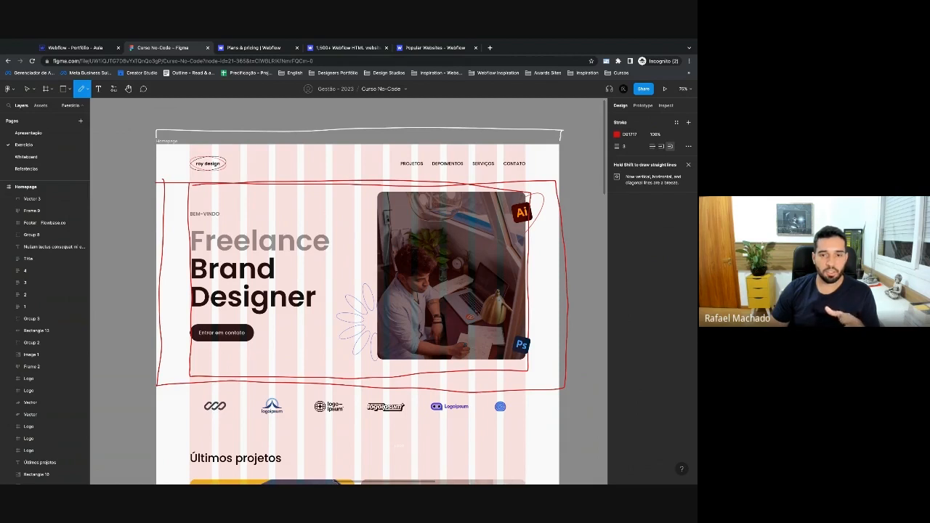
scroll(304, 246, "down", 3)
scroll(304, 245, "up", 3)
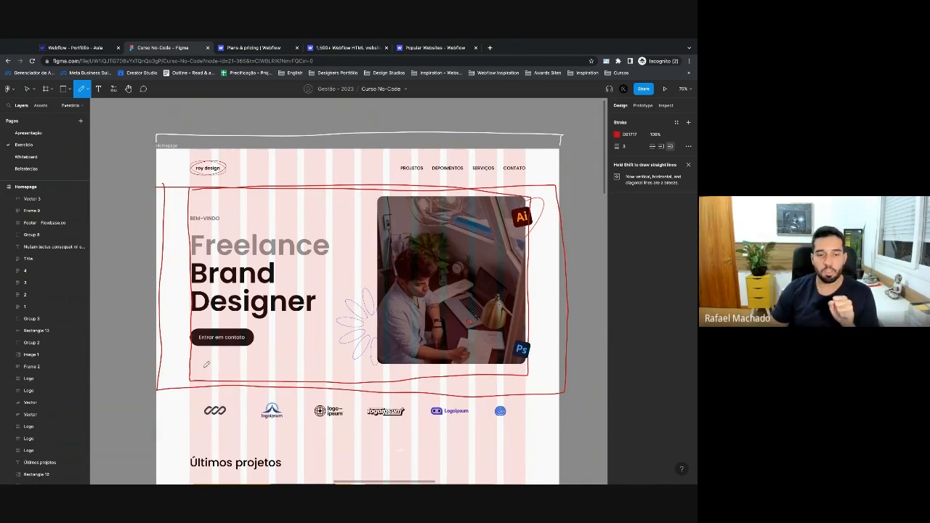
left_click_drag(371, 377, 366, 200)
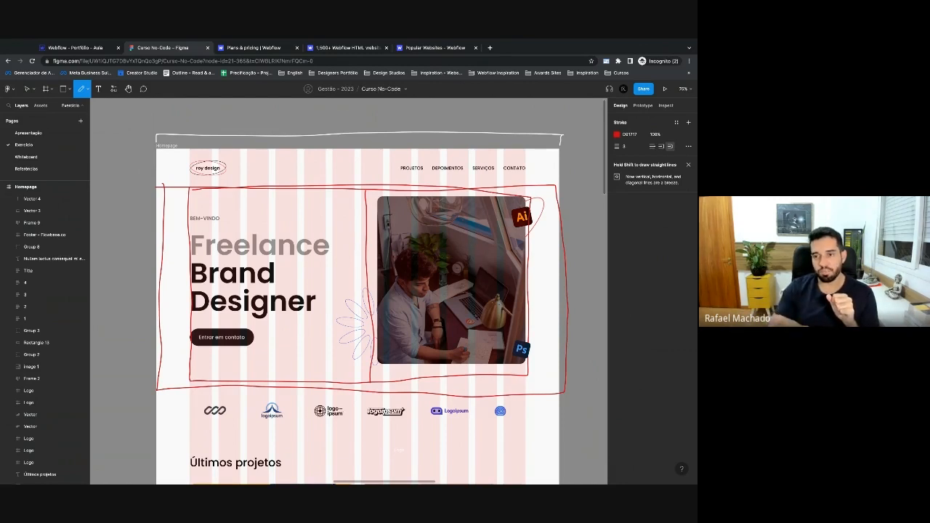
left_click_drag(379, 197, 514, 192)
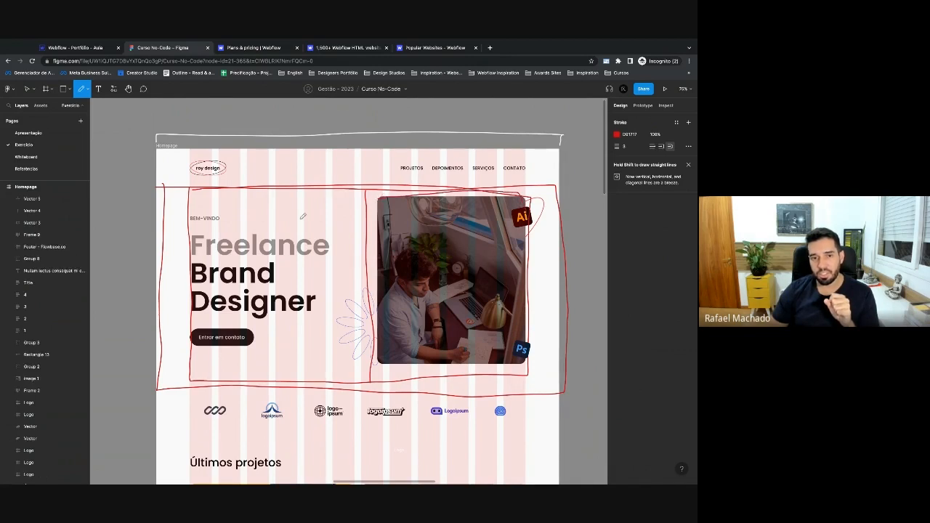
mouse_move(191, 210)
left_mouse_down()
mouse_move(317, 208)
mouse_move(334, 234)
left_mouse_up()
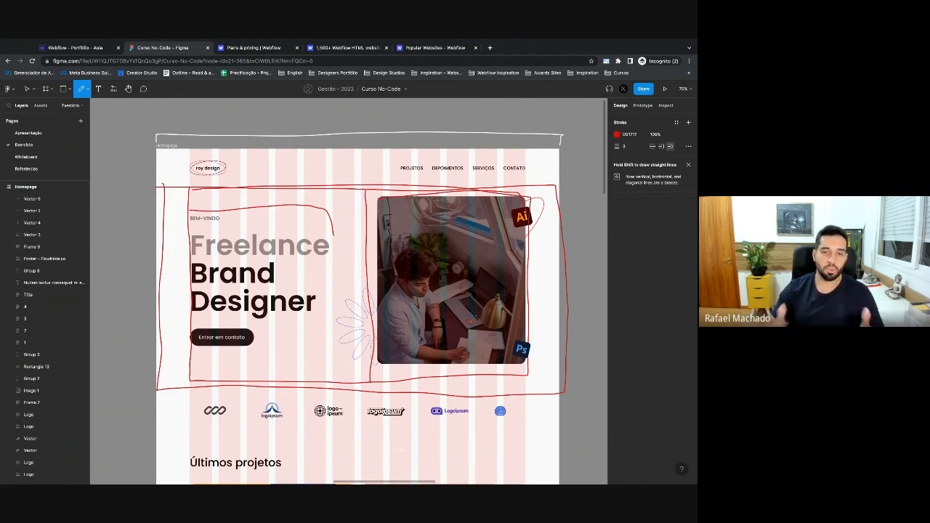
Delete the stray white line, undo the red sketches, and return to the Webflow Designer.
key("Escape")
left_click_drag(275, 136, 135, 115)
key("BackSpace")
left_click_drag(589, 399, 173, 372)
key("super+z")
key("super+z")
key("super+z")
key("super+z")
key("super+z")
key("super+z")
key("super+z")
key("super+z")
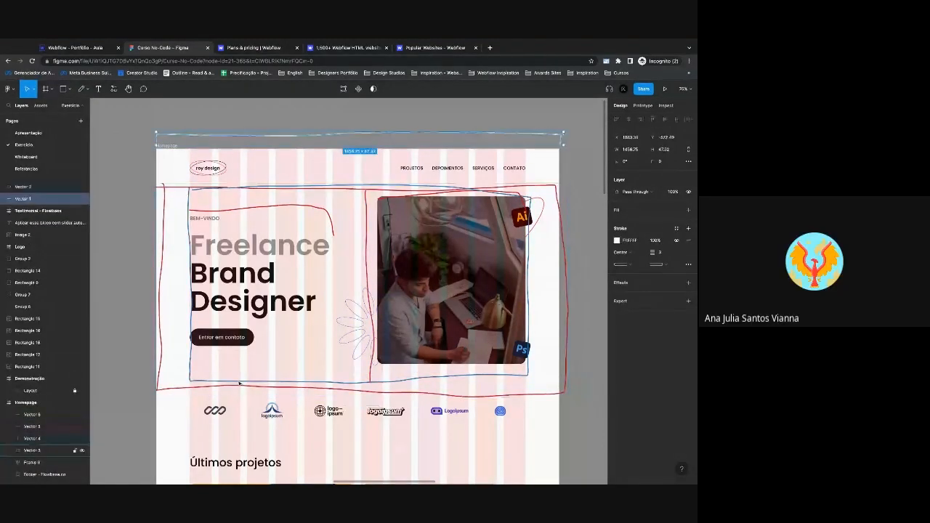
key("super+z")
key("super+z")
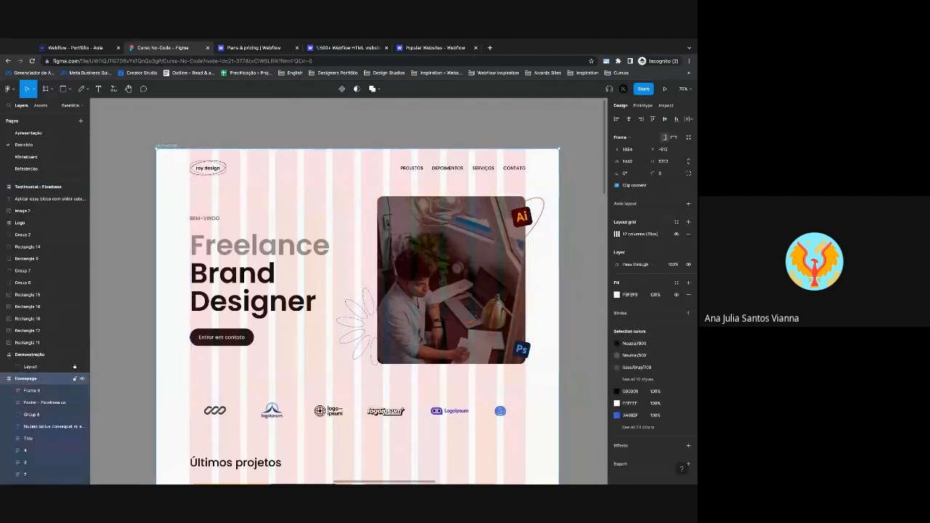
left_click(132, 221)
left_click(73, 45)
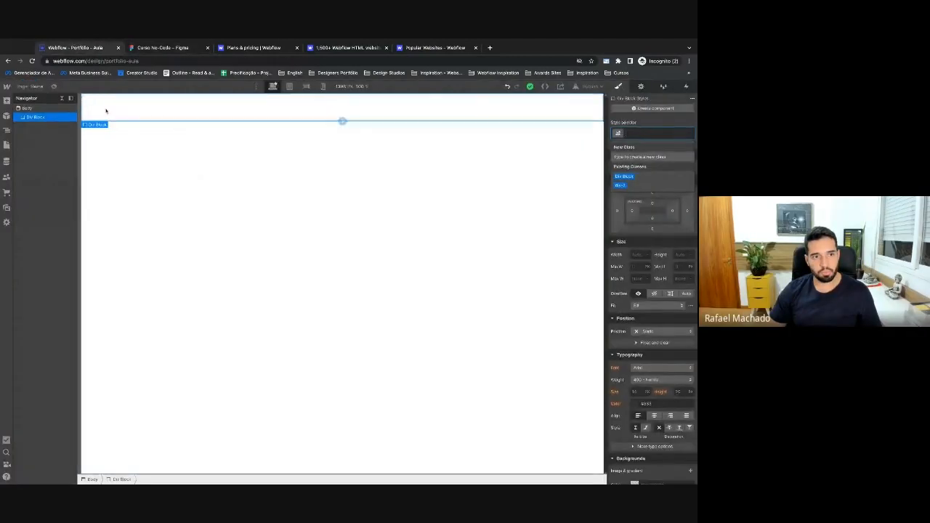
Give the block a Hero Section class and a 650 px height.
left_click(626, 136)
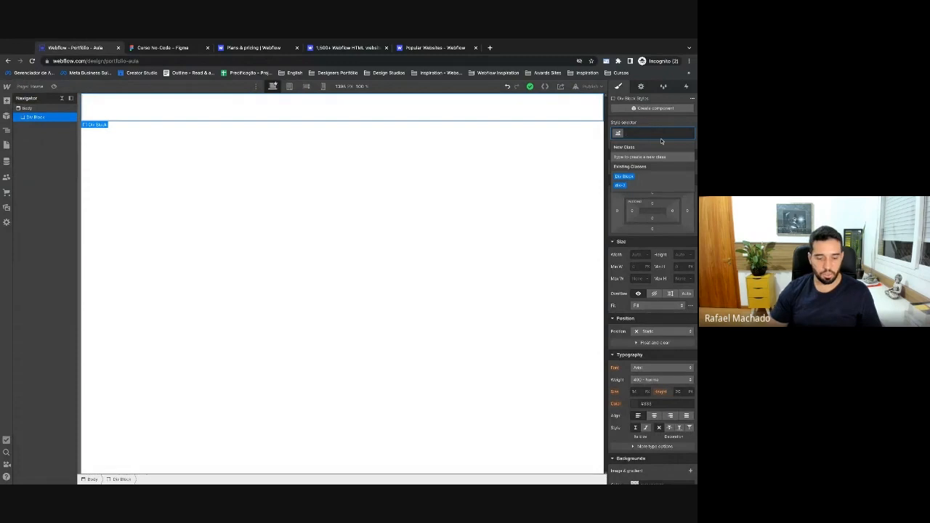
type("Hero Sectio")
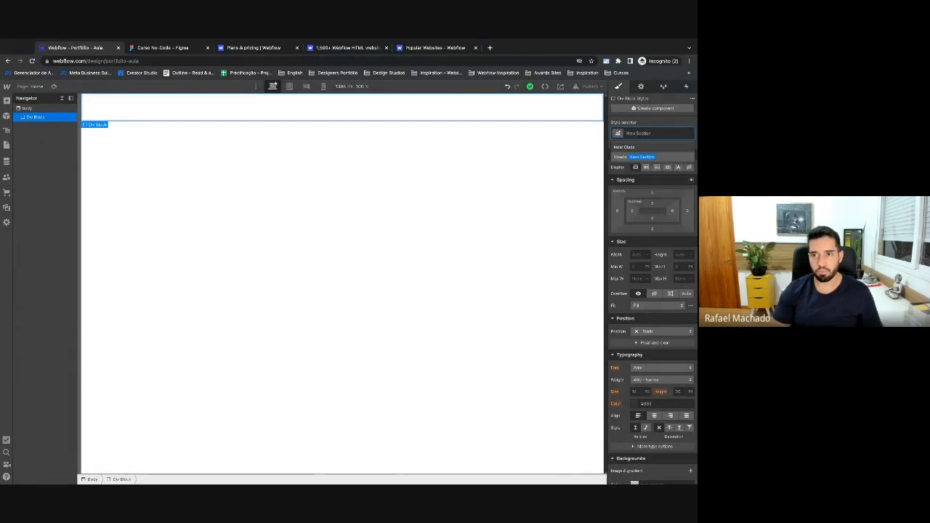
type("n")
key("Return")
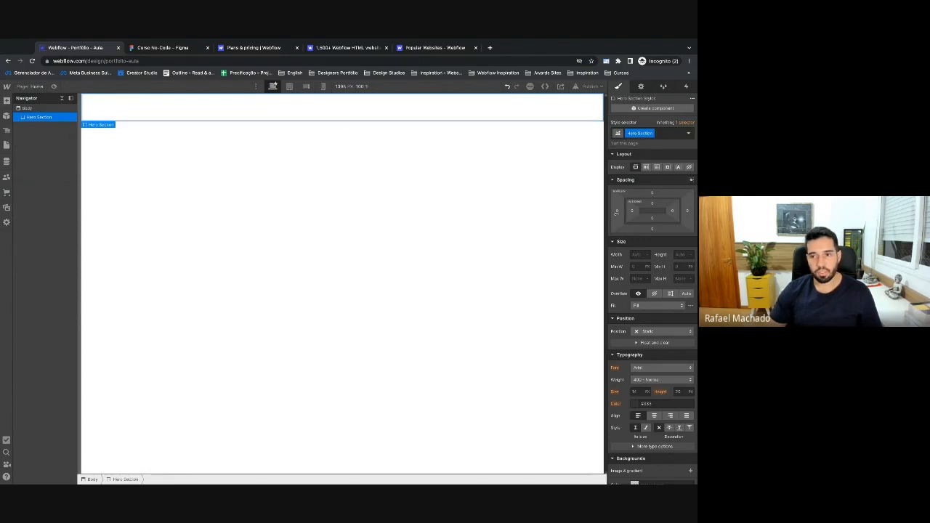
left_click(681, 255)
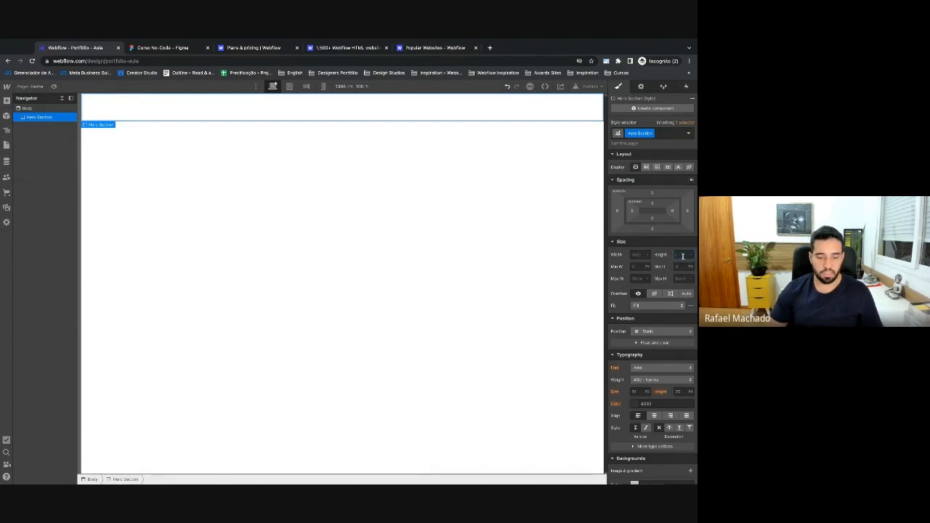
key("Return")
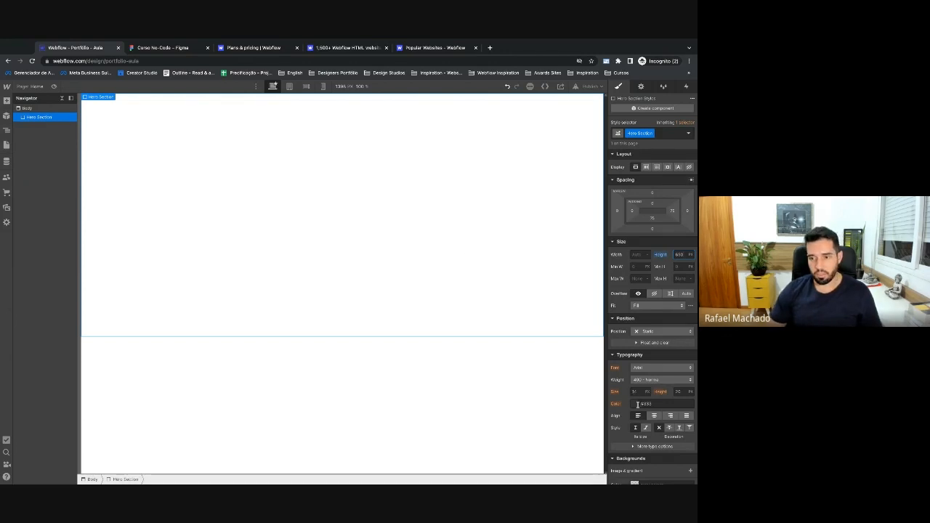
Set the Hero Section's background colour to #f0f0f0.
scroll(634, 394, "down", 3)
left_click(652, 325)
type("#f0f0f0")
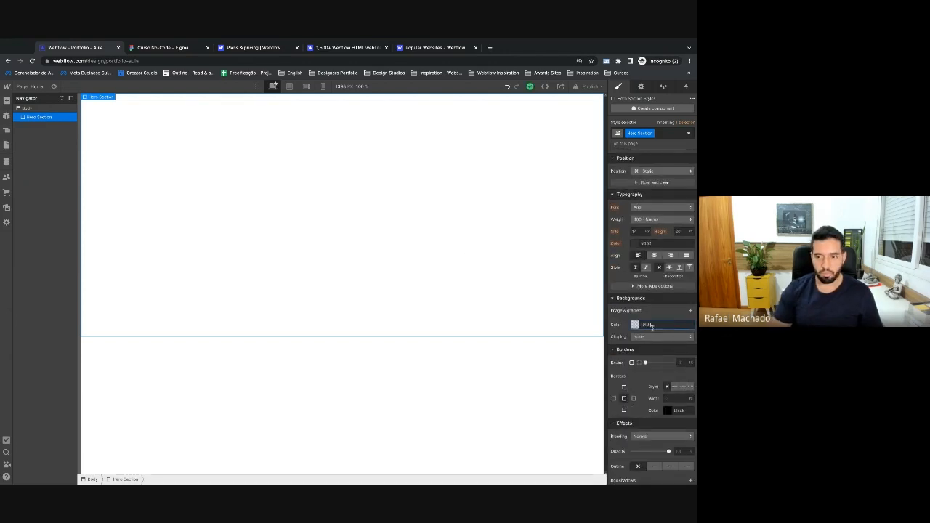
key("Return")
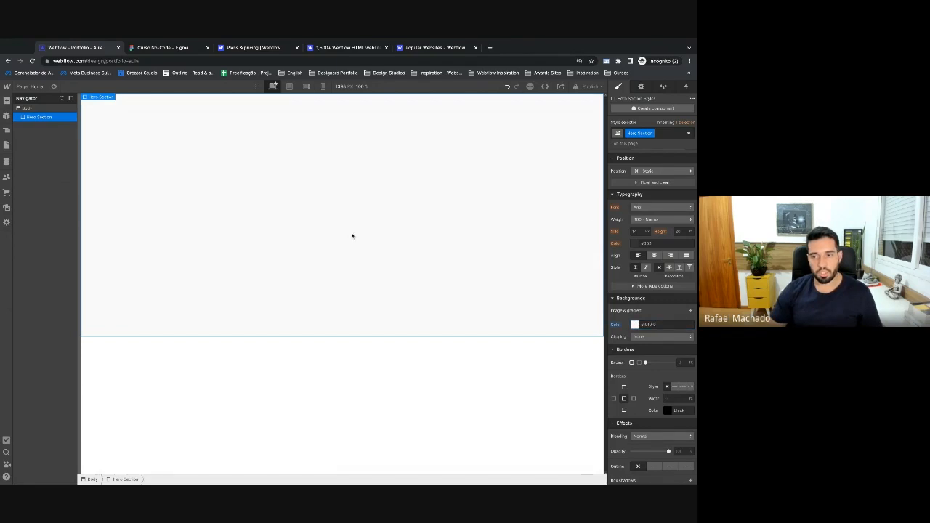
scroll(652, 271, "up", 3)
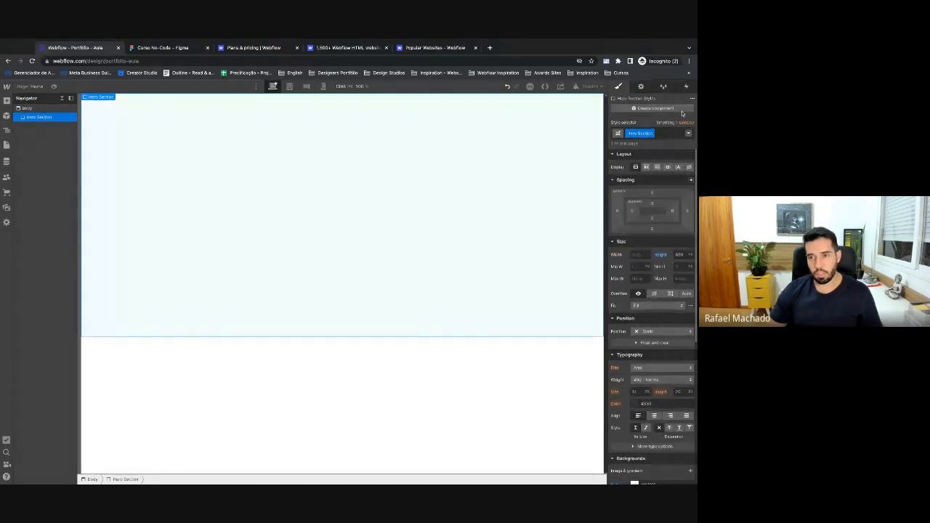
scroll(688, 261, "down", 5)
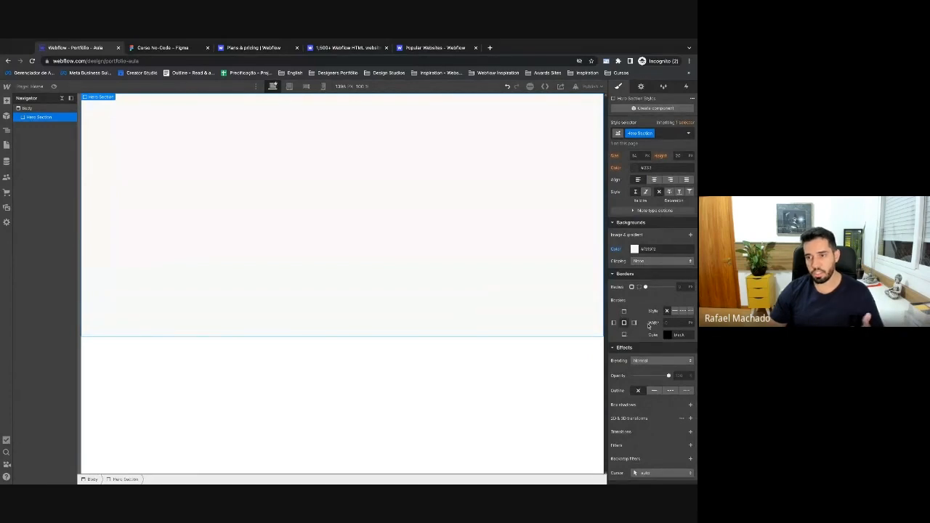
scroll(650, 324, "up", 5)
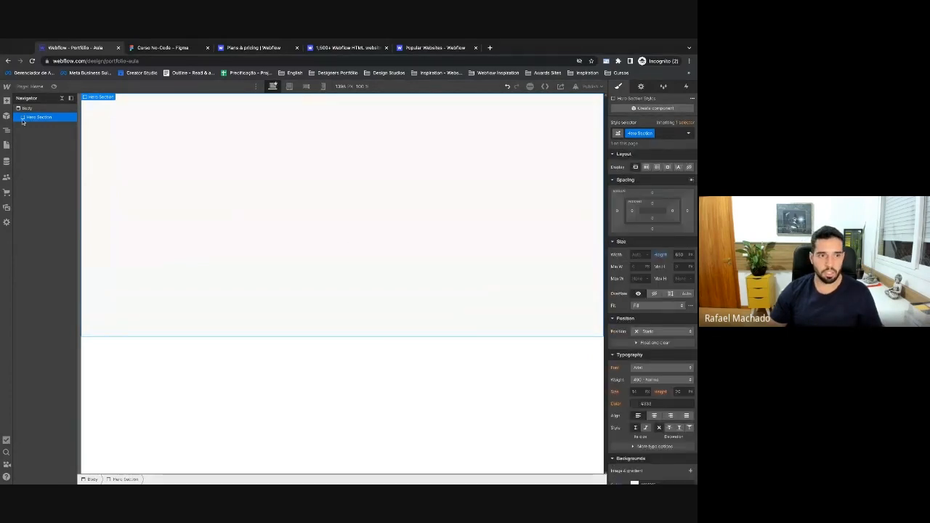
Insert a new Div Block inside the Hero Section.
key("ctrl+e")
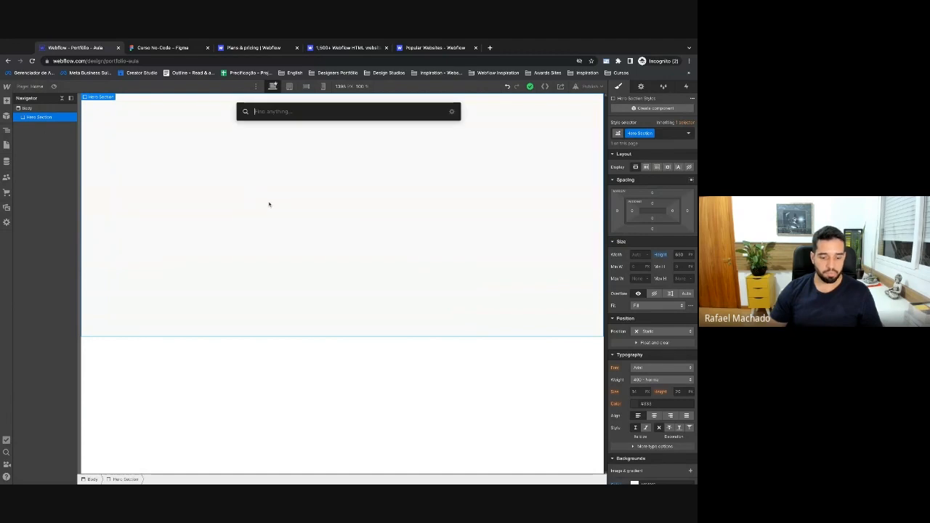
type("div")
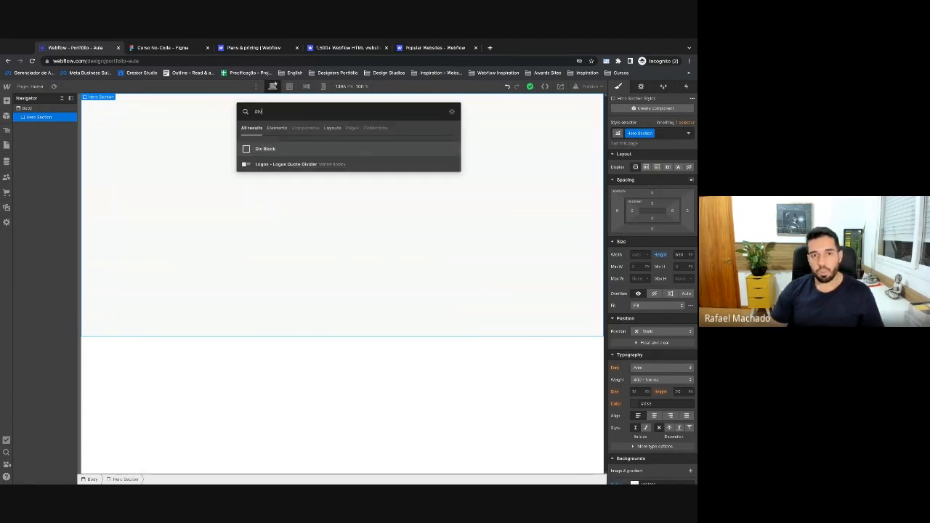
key("Escape")
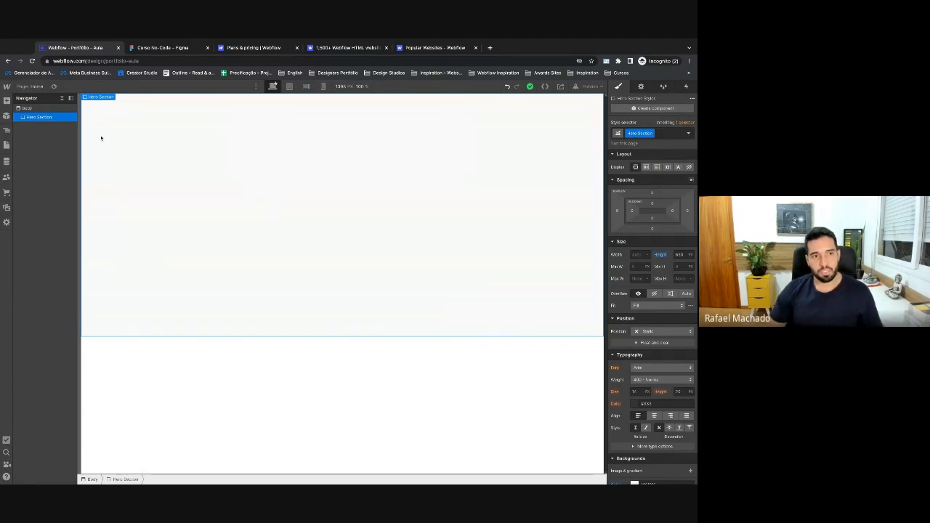
left_click(6, 100)
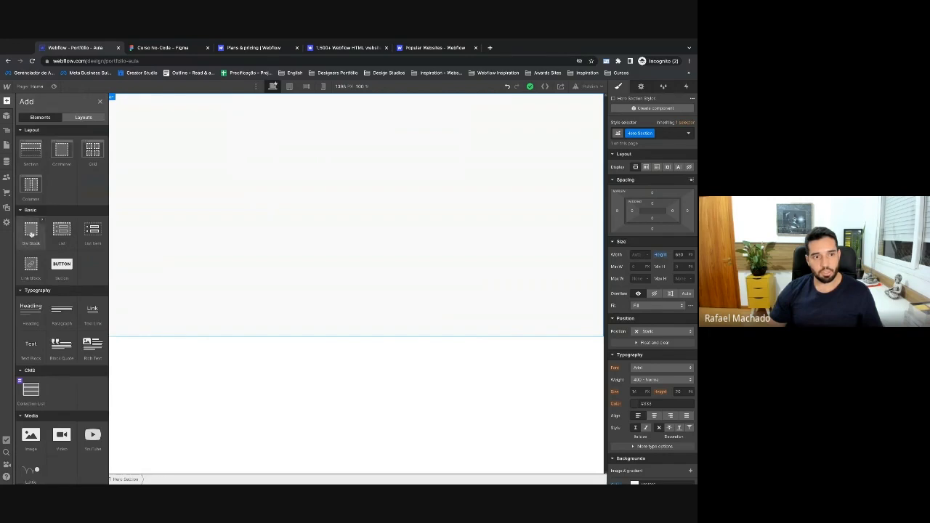
left_click(32, 232)
Select the new div and assign it a new class named Container.
left_click(19, 118)
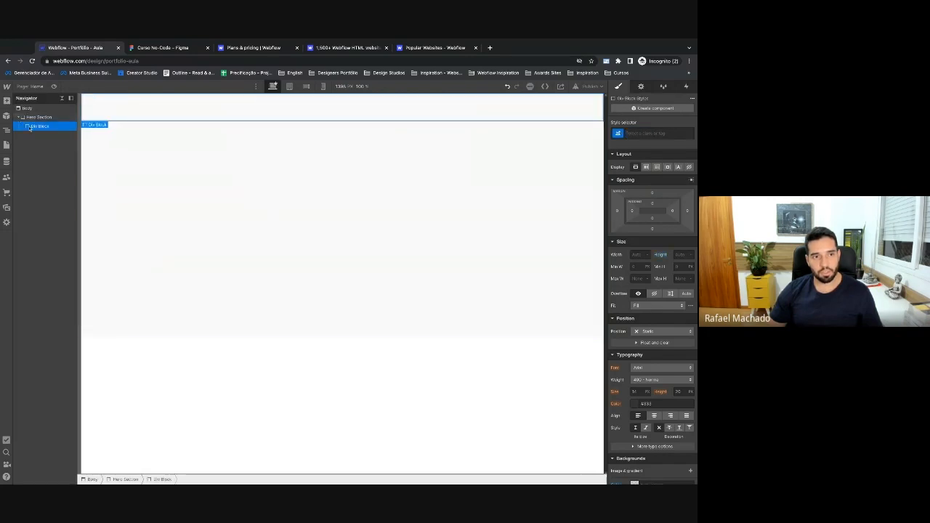
left_click(40, 118)
left_click(39, 127)
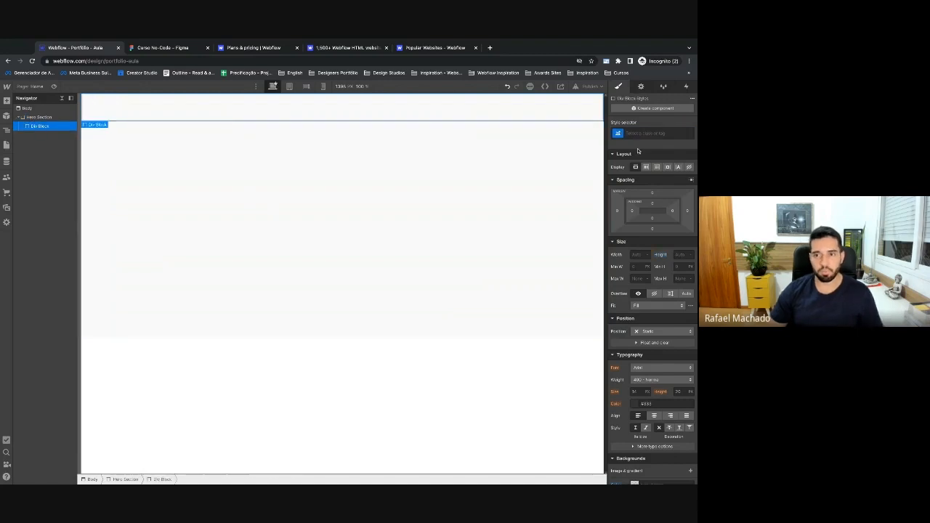
left_click(644, 135)
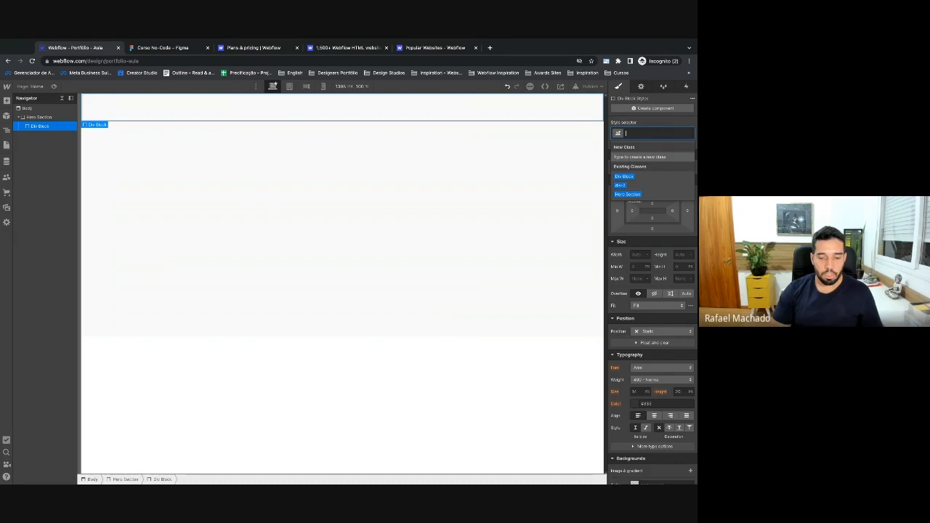
type("Container")
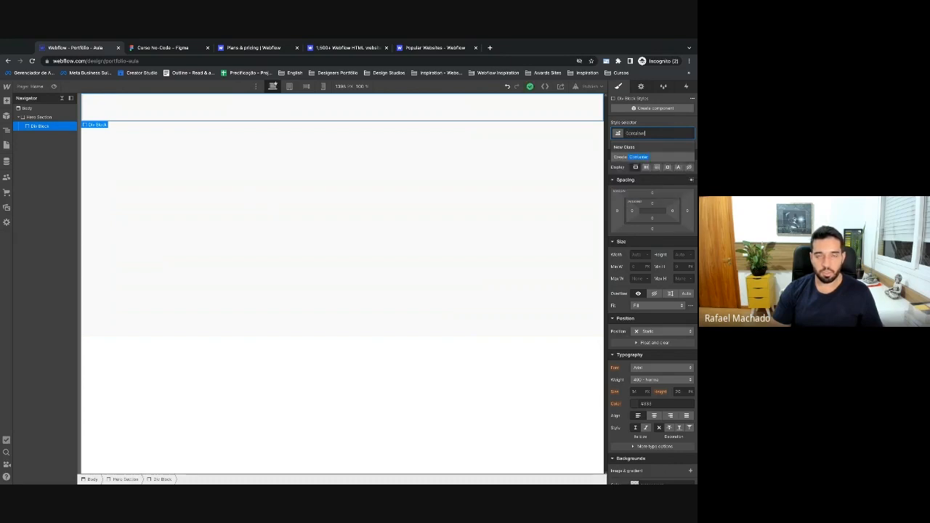
key("Return")
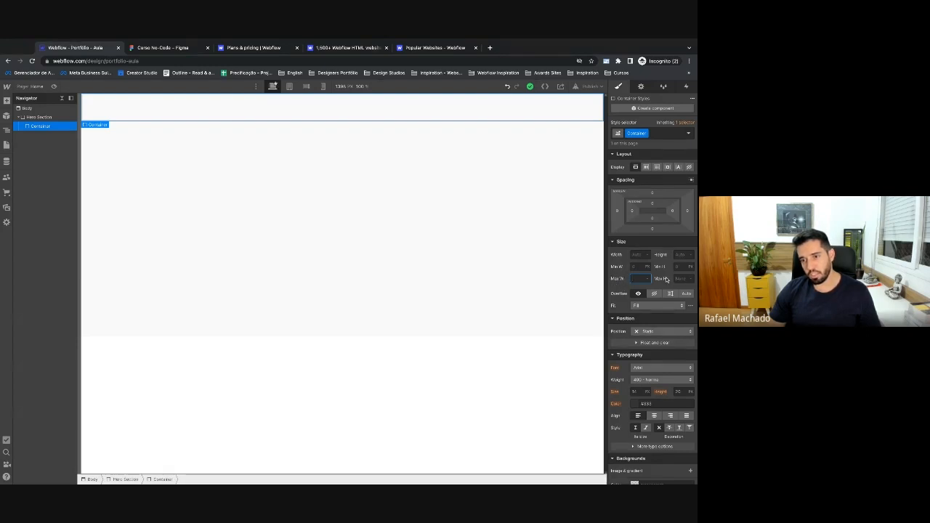
Set the Container's maximum width to 1200 px.
left_click(639, 279)
type("1200")
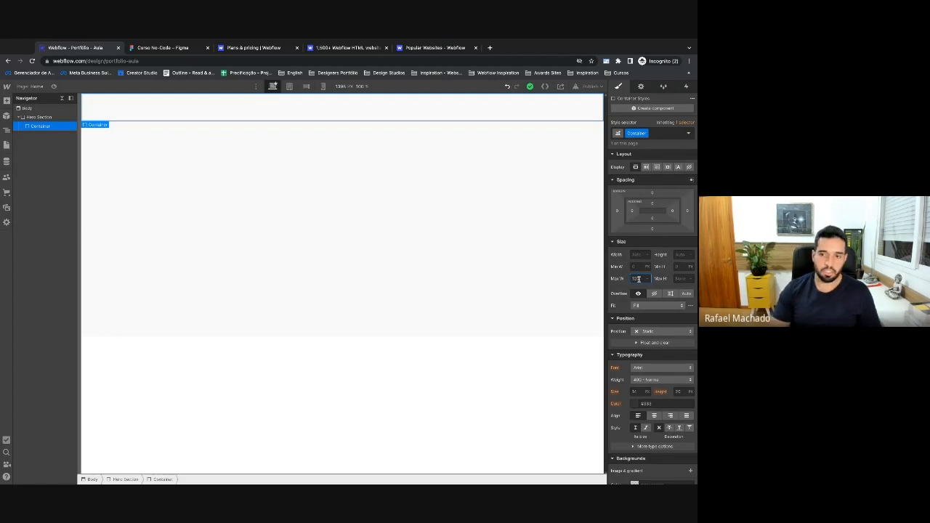
key("Return")
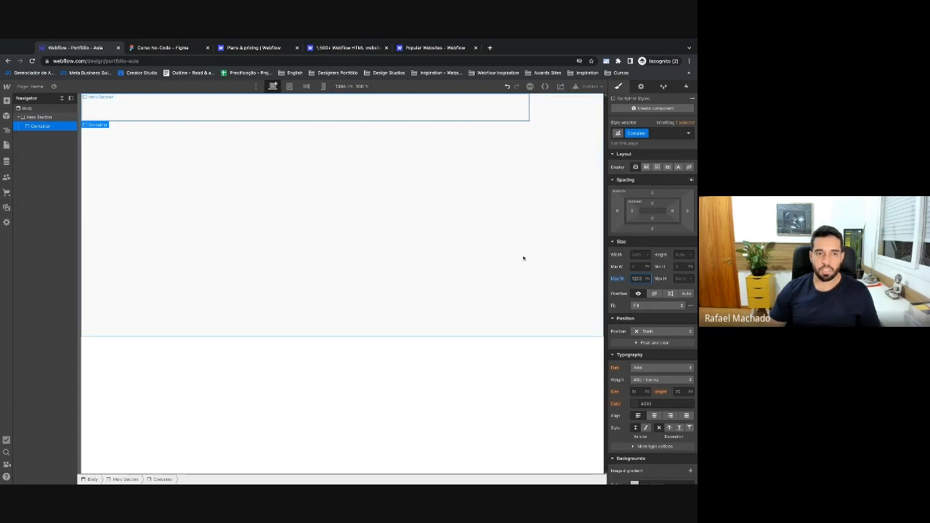
Preview the Container with a temporary red background, remove it, and centre it with auto margins.
scroll(650, 327, "down", 3)
left_click(635, 355)
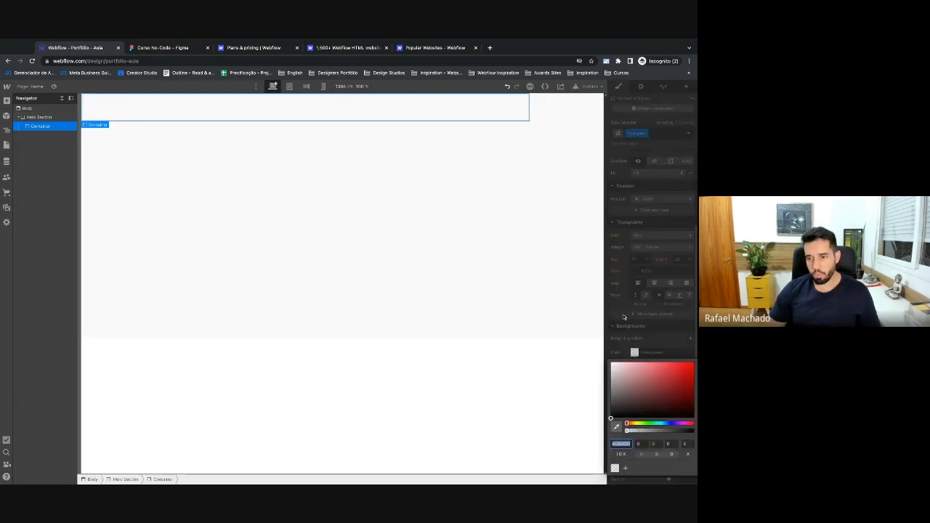
left_click(657, 374)
left_click(598, 362)
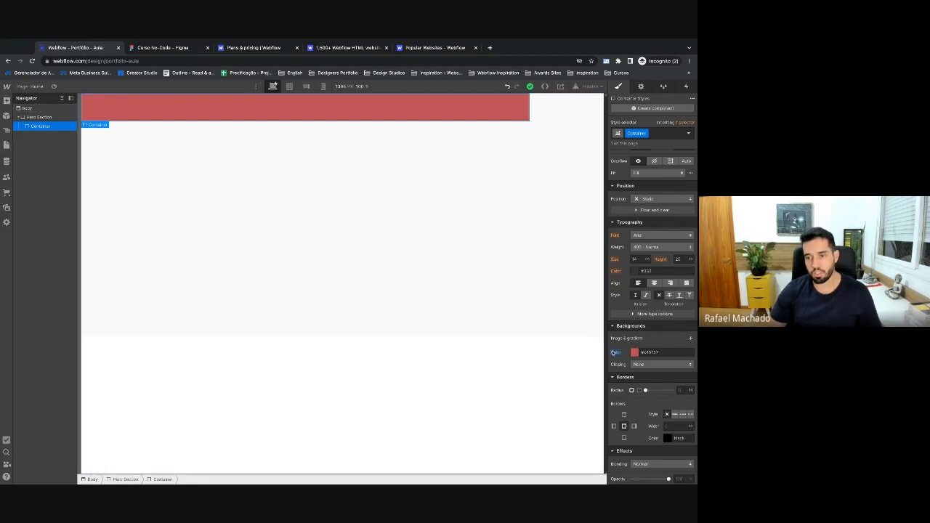
left_click(614, 352, "alt")
scroll(652, 291, "up", 3)
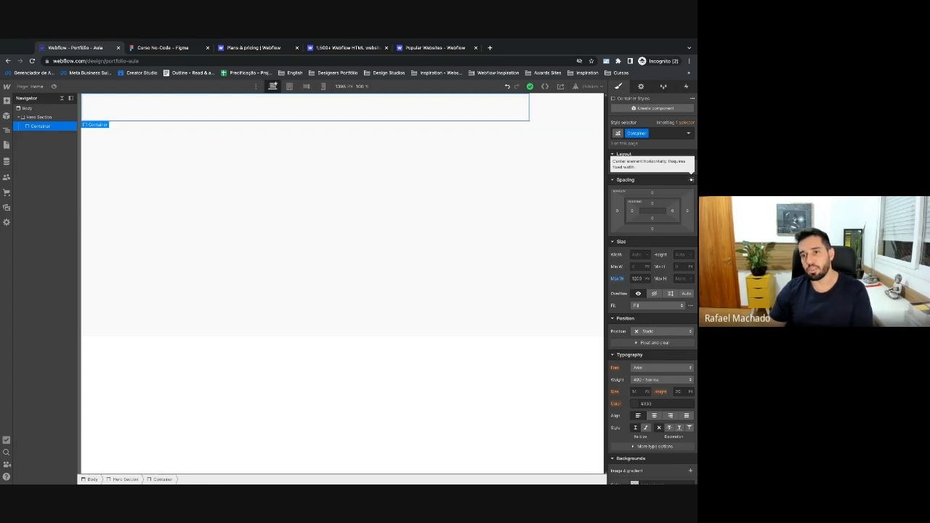
left_click(691, 179)
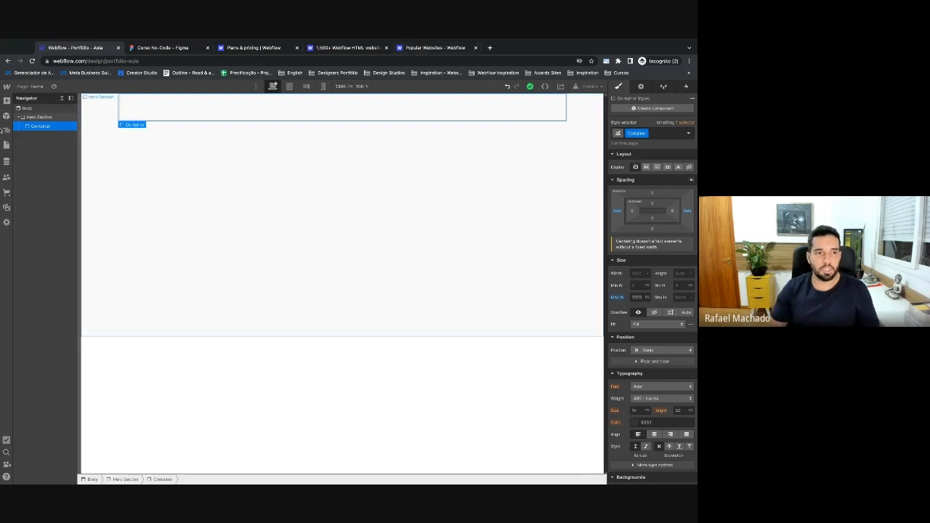
Add a new div to the Body and give it a Logos class.
left_click(34, 118)
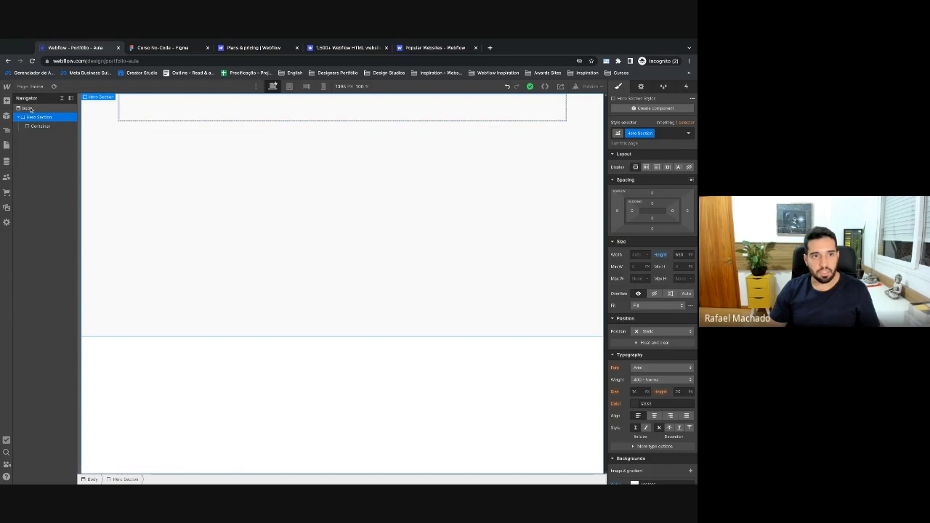
left_click(30, 108)
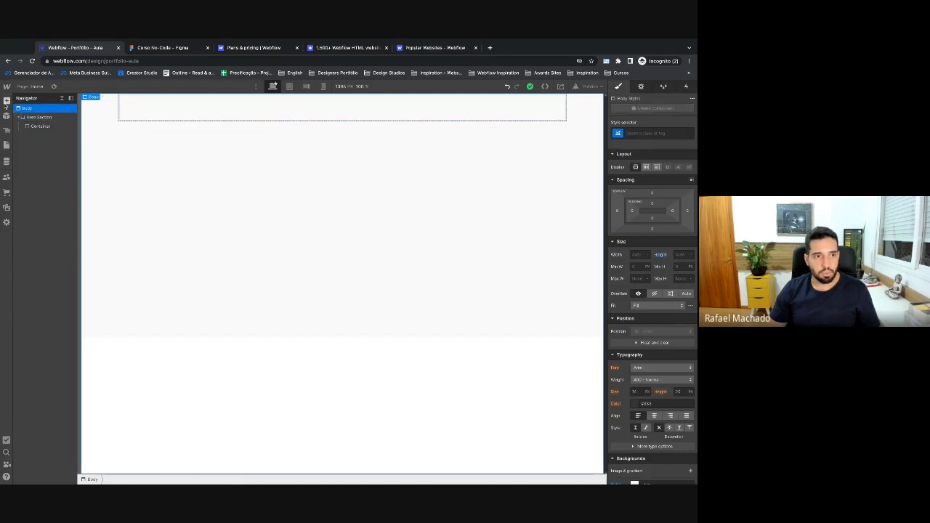
left_click(7, 100)
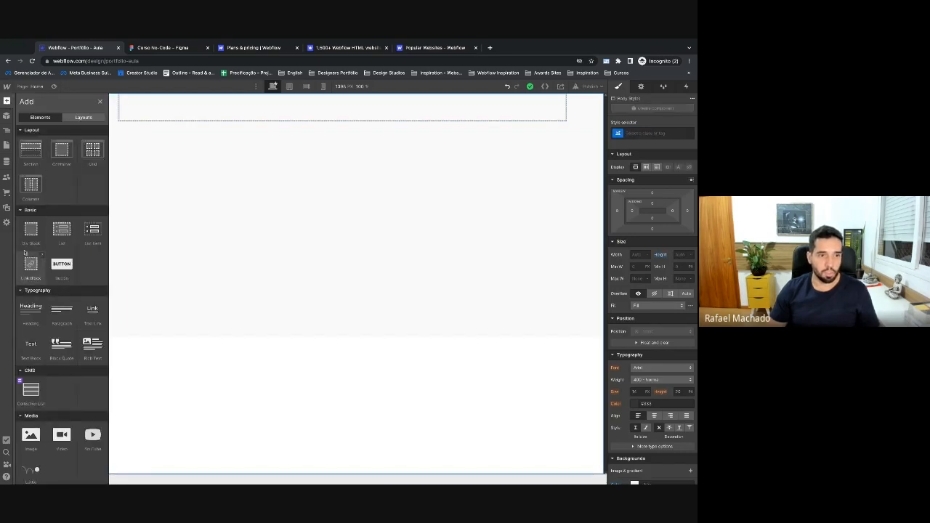
left_click(27, 247)
left_click(655, 134)
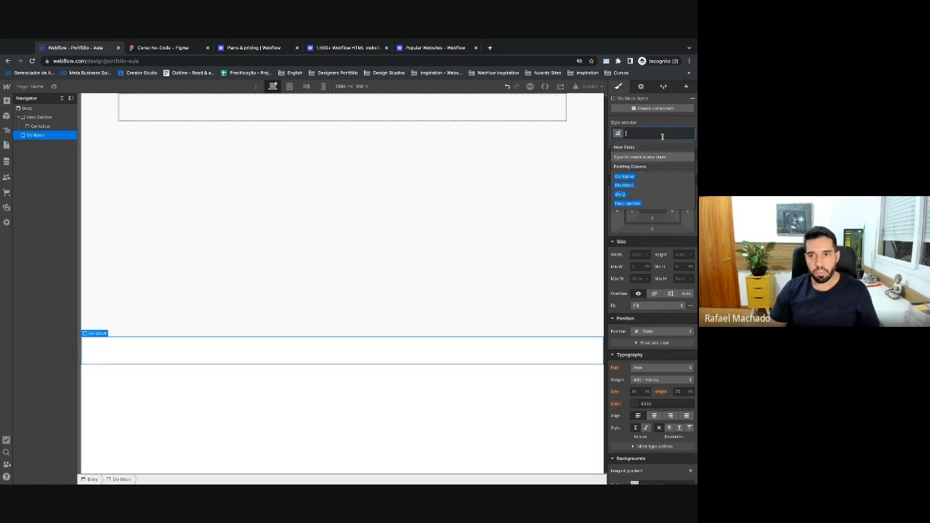
type("Logos")
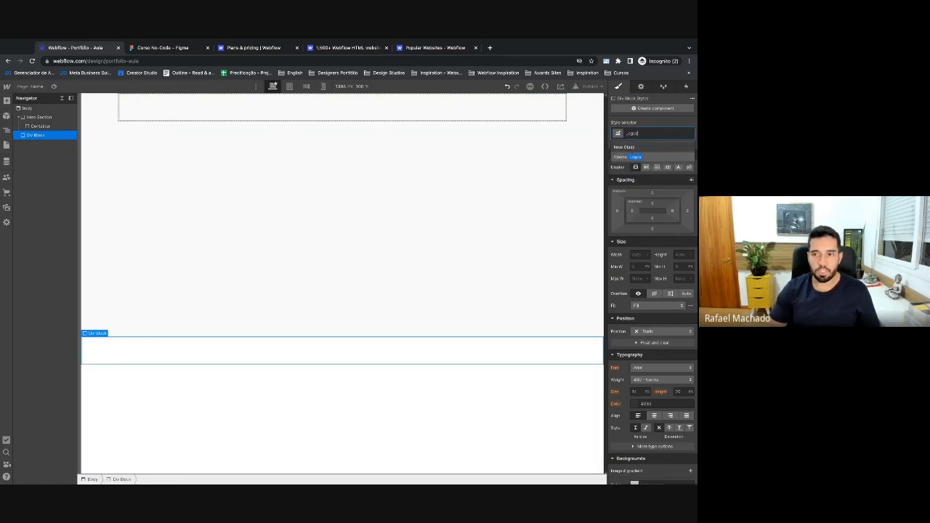
key("Return")
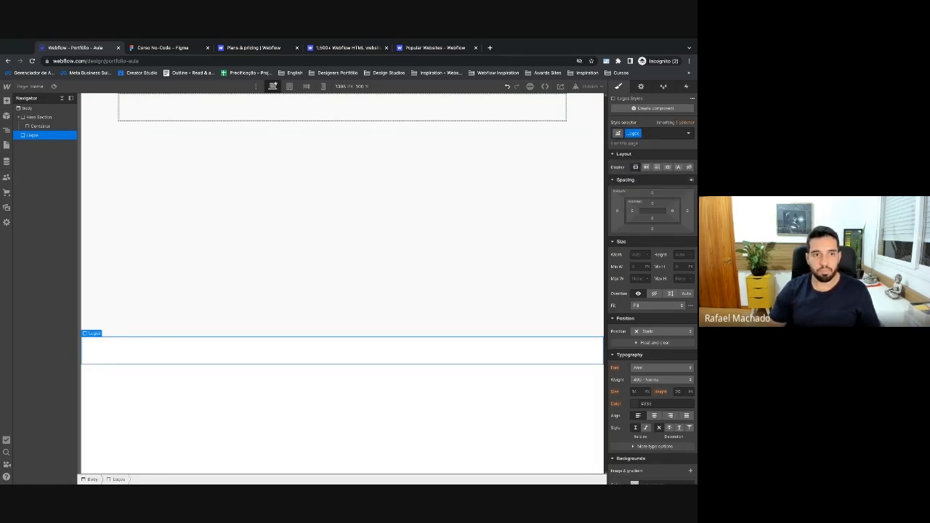
Paste a copy of the hero's Container into Logos, then reselect the hero Container.
left_click(46, 126)
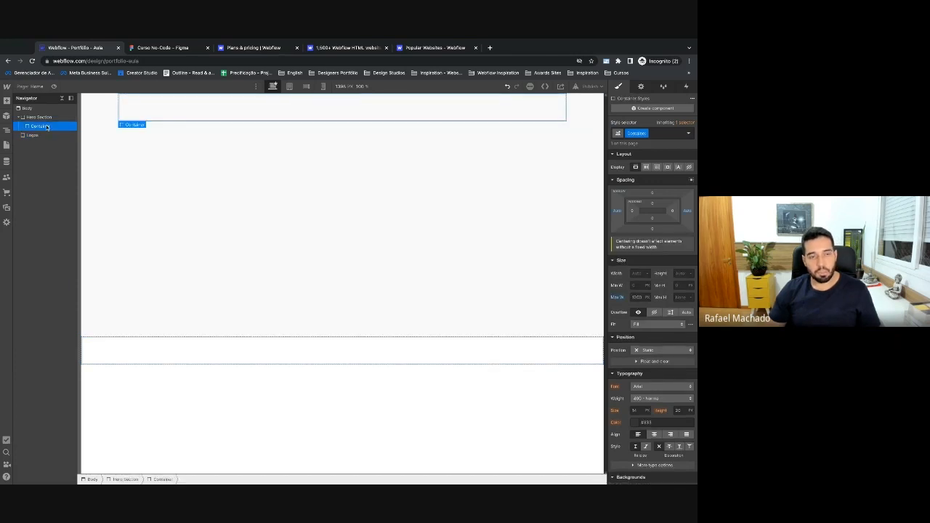
left_click(34, 136)
key("ctrl+v")
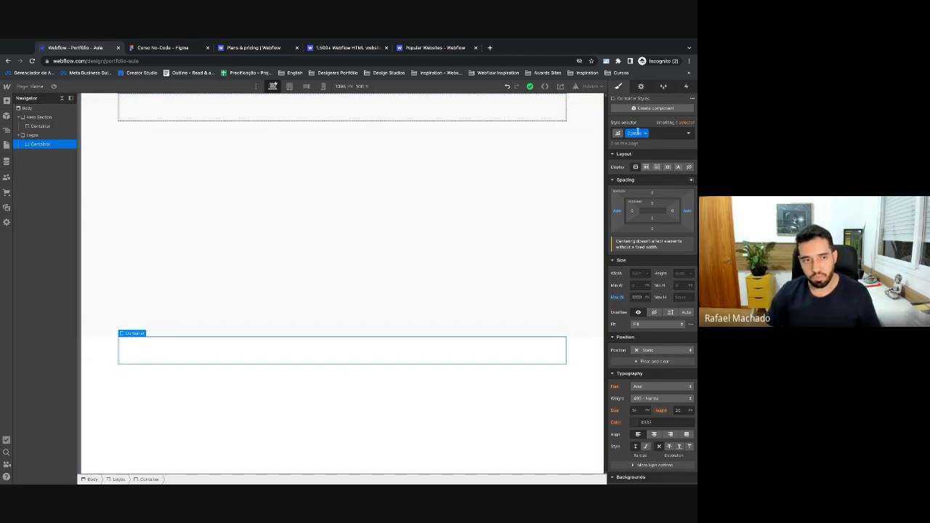
left_click(43, 126)
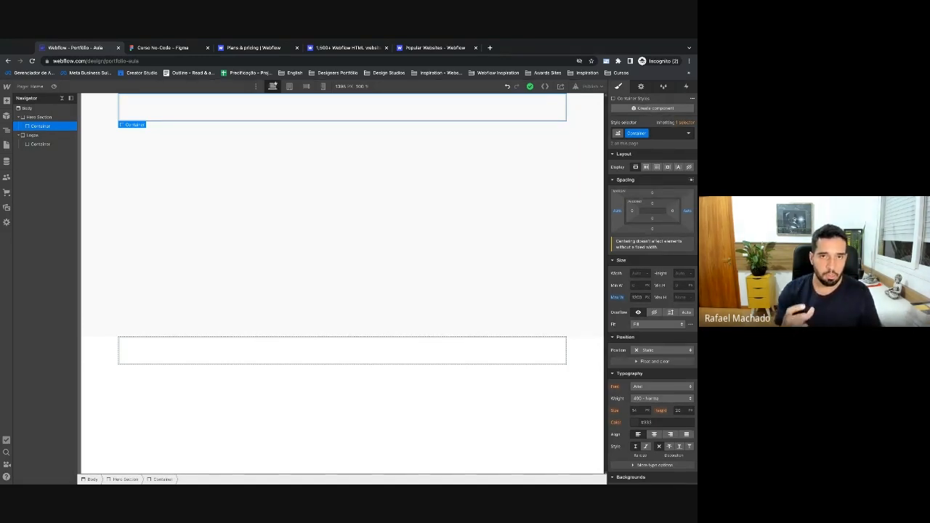
Try Quick Find a few times, insert a Div Block with 'div', then undo it.
key("ctrl+e")
key("Escape")
key("ctrl+e")
key("Escape")
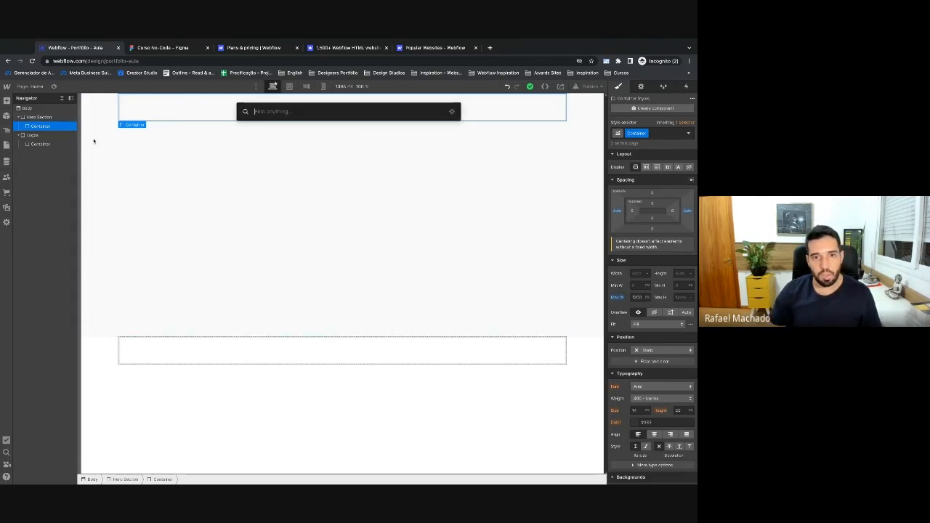
key("ctrl+e")
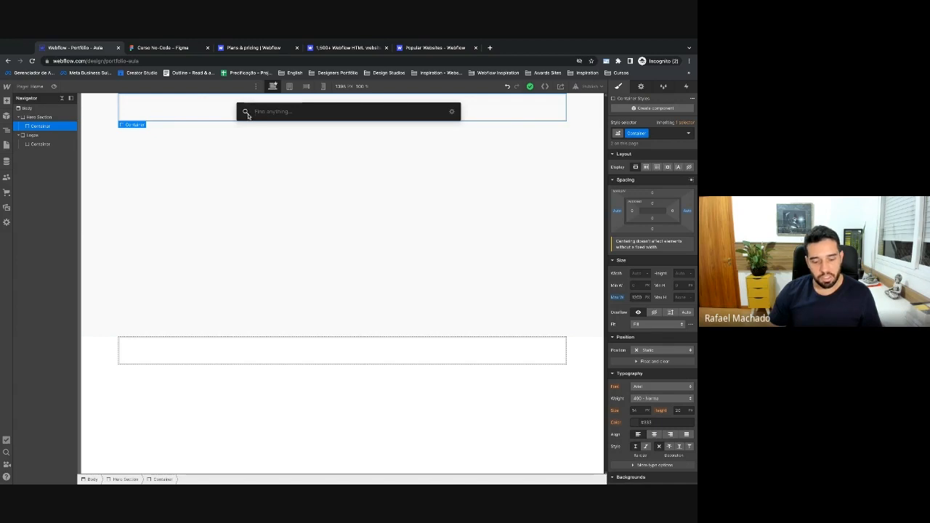
key("Escape")
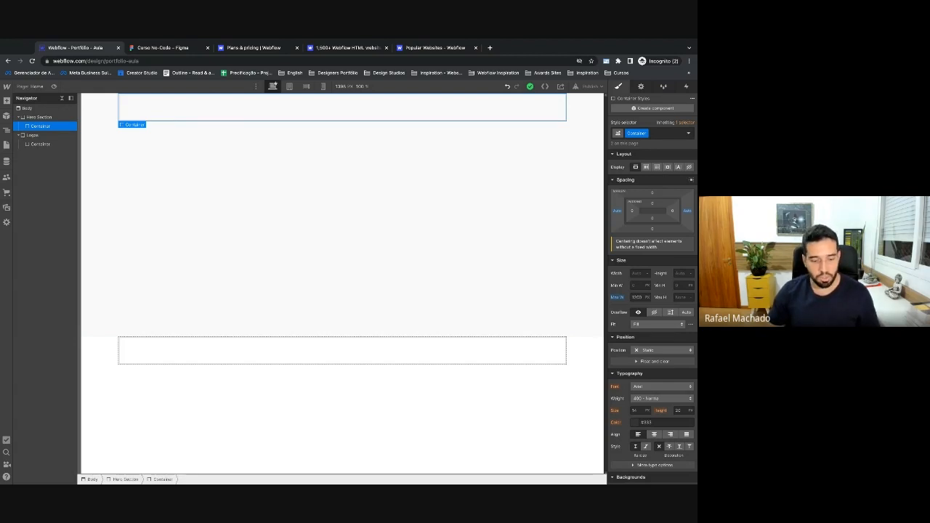
key("ctrl+e")
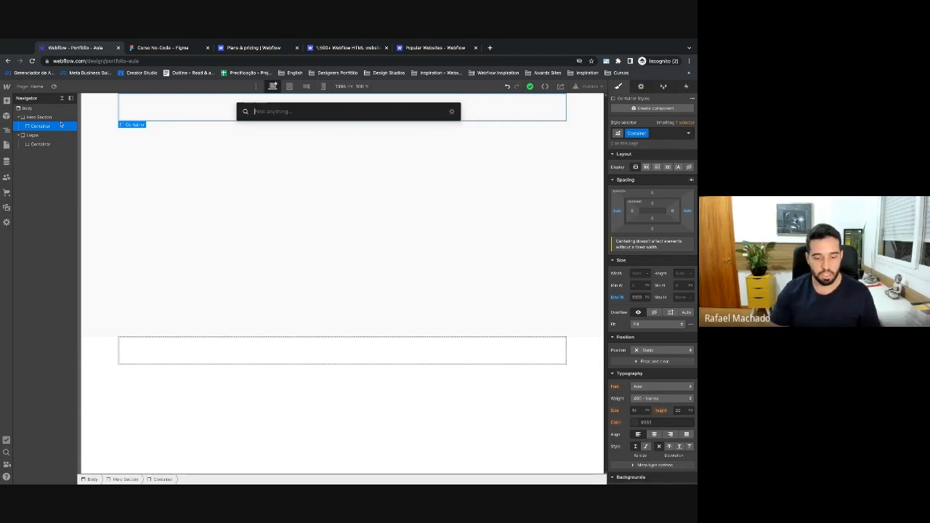
type("div")
key("Return")
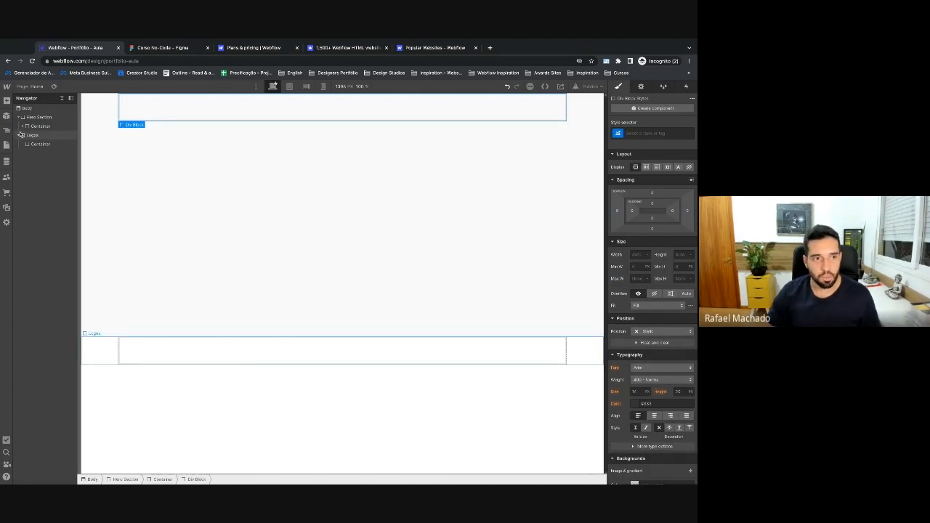
key("super+z")
Insert a Div Block inside the Hero Section's Container using Quick Find.
left_click(43, 128)
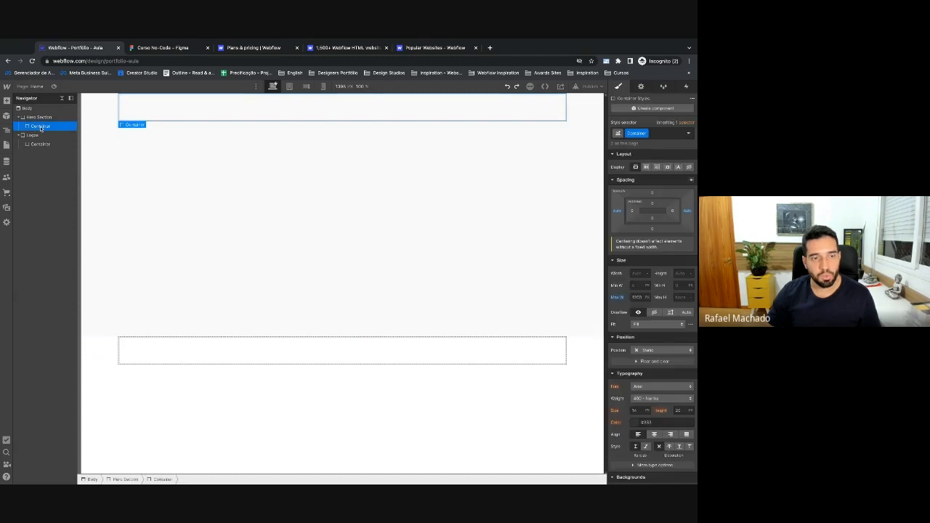
key("super+e")
type("div")
key("Return")
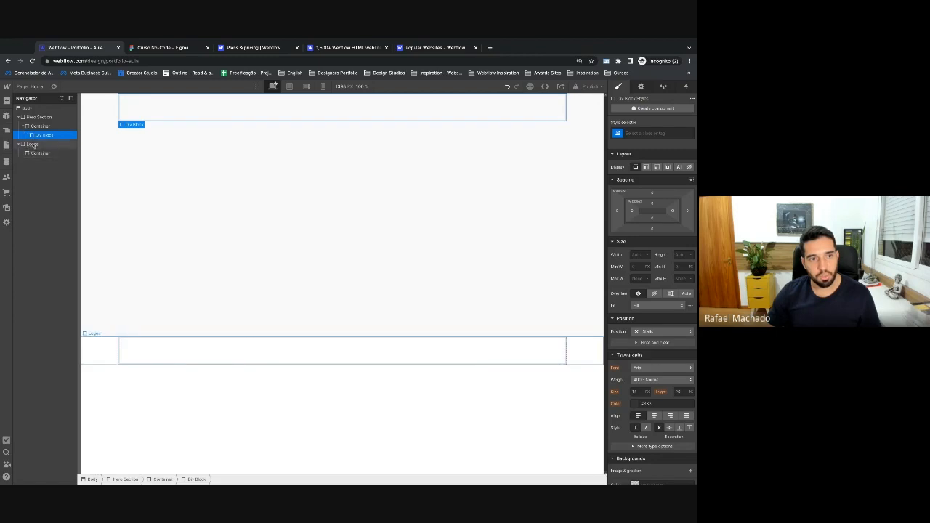
Delete the stray Div Block added to the Logos section, reselect the hero div, and view Figma.
left_click(33, 145)
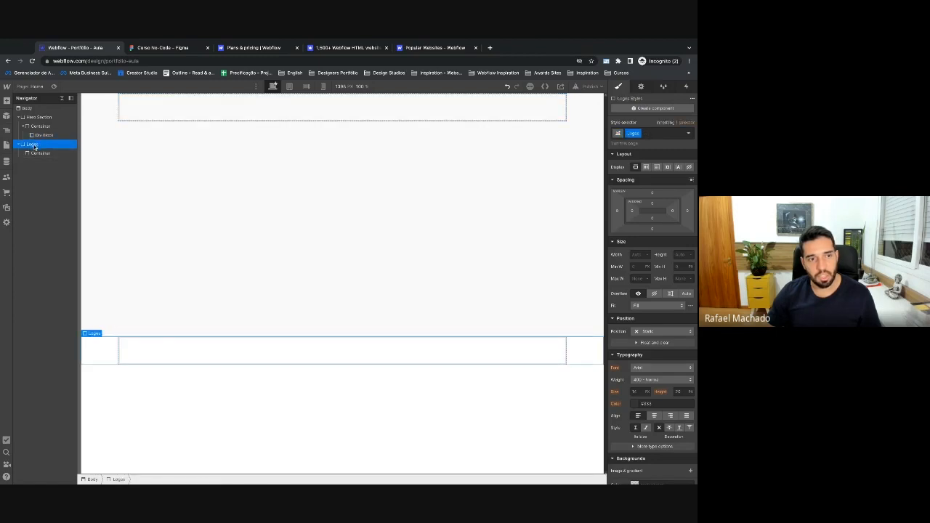
key("super+e")
type("div")
key("Return")
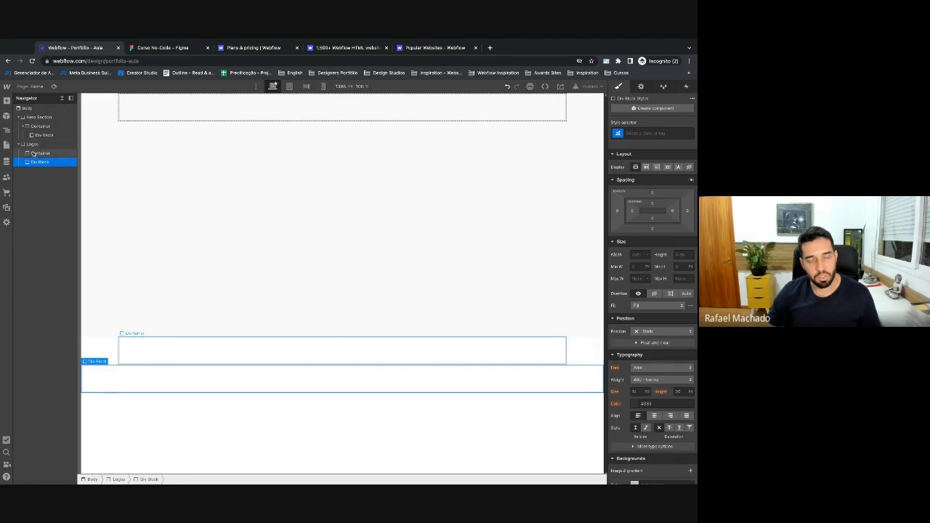
key("BackSpace")
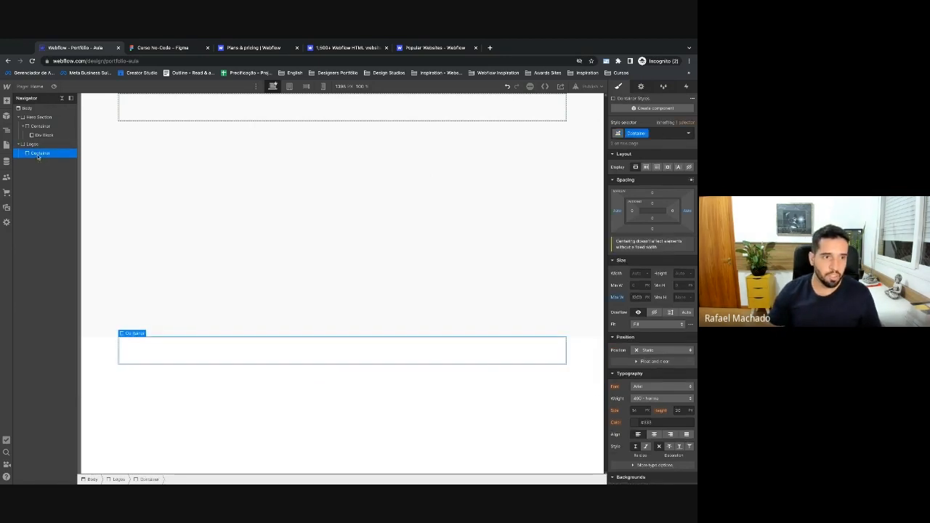
left_click(40, 135)
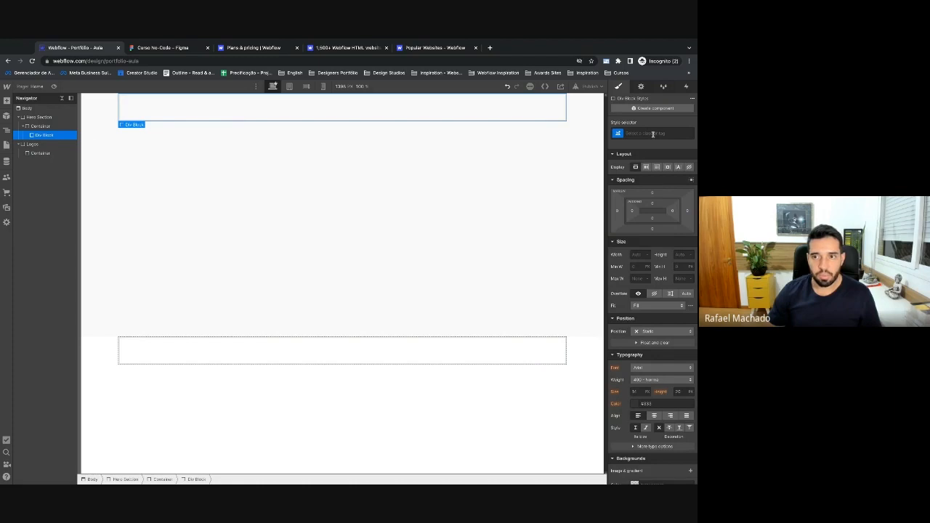
left_click(160, 48)
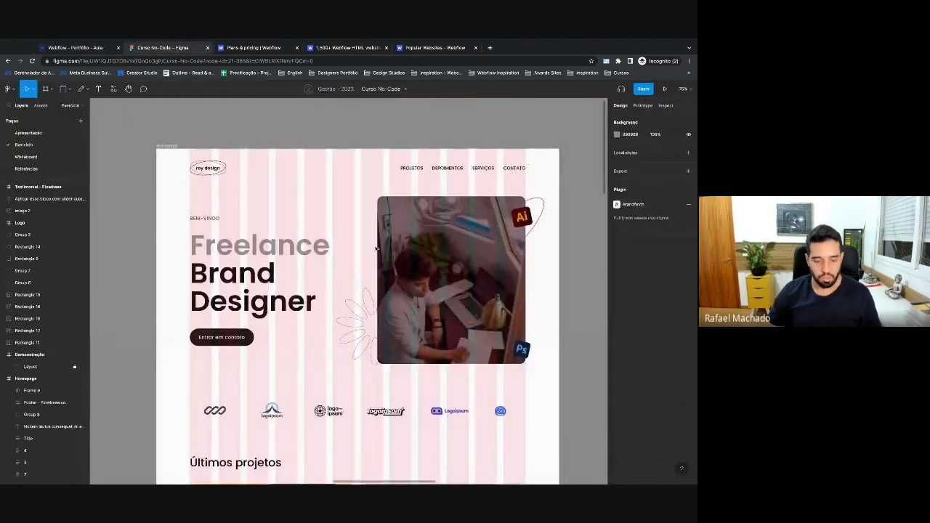
Turn off the layout grid columns on the Figma Homepage mockup and go back to Webflow.
scroll(375, 249, "down", 1)
key("ctrl+shift+4")
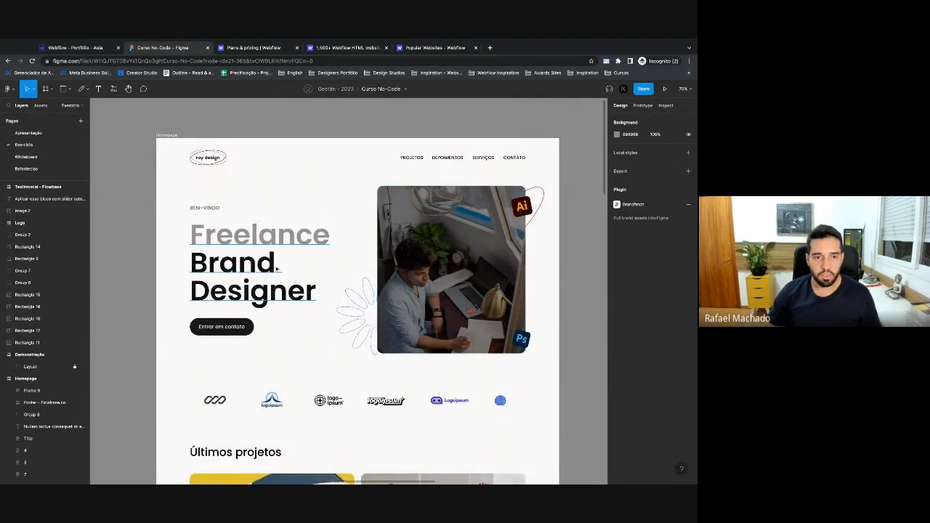
left_click(91, 48)
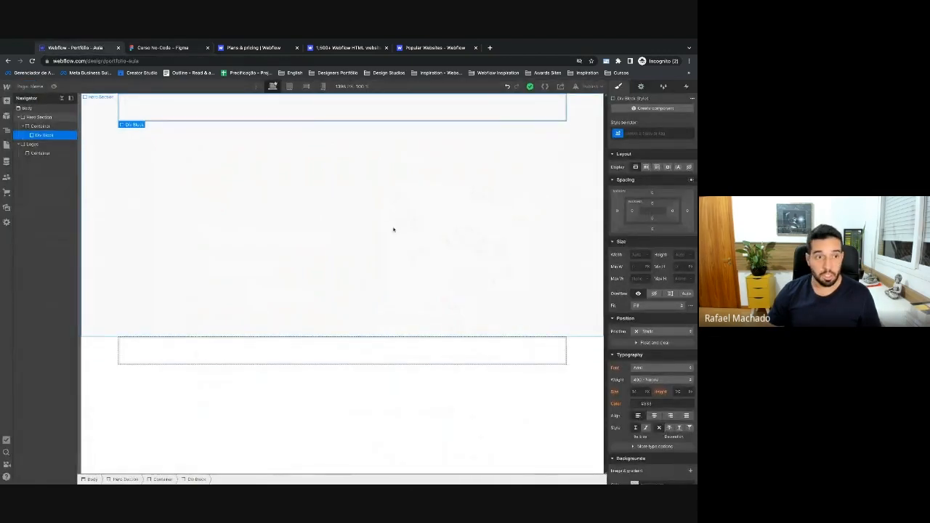
Create and apply a class named 'Grid' on the new hero div block.
left_click(658, 134)
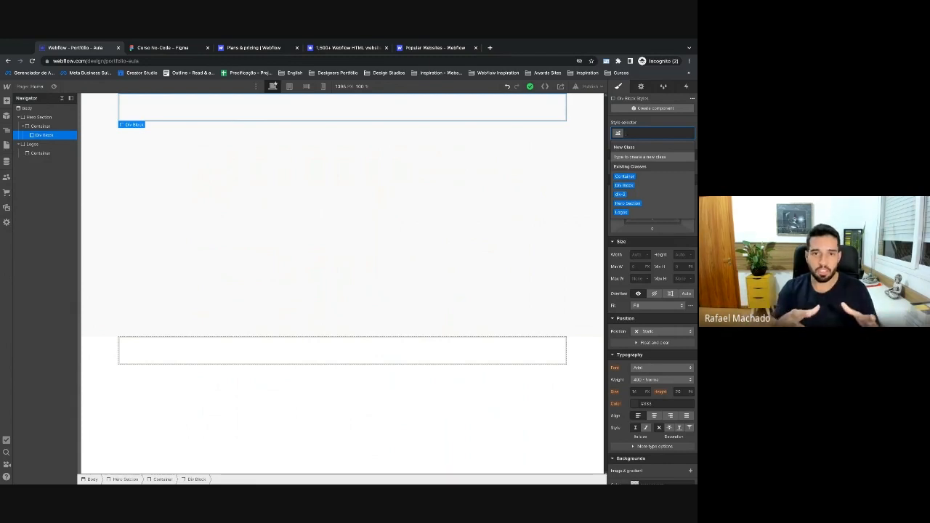
type("Grid")
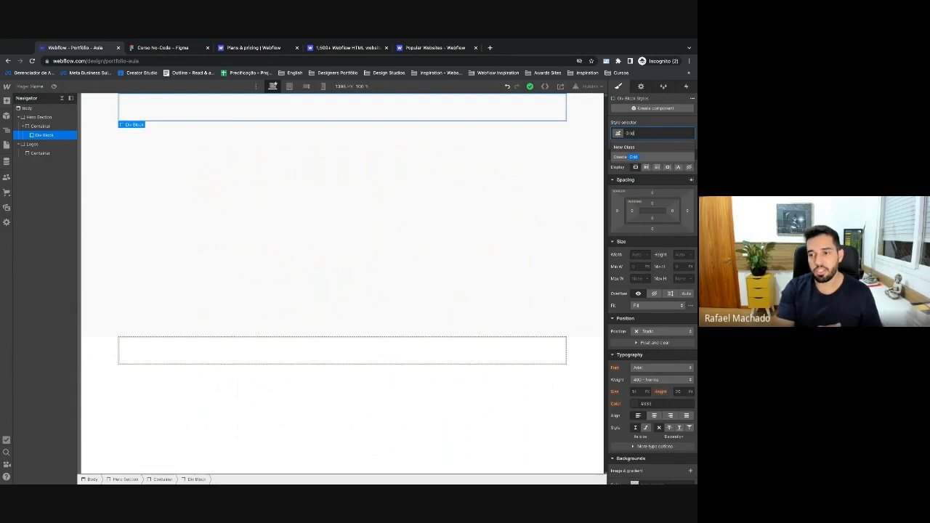
key("Return")
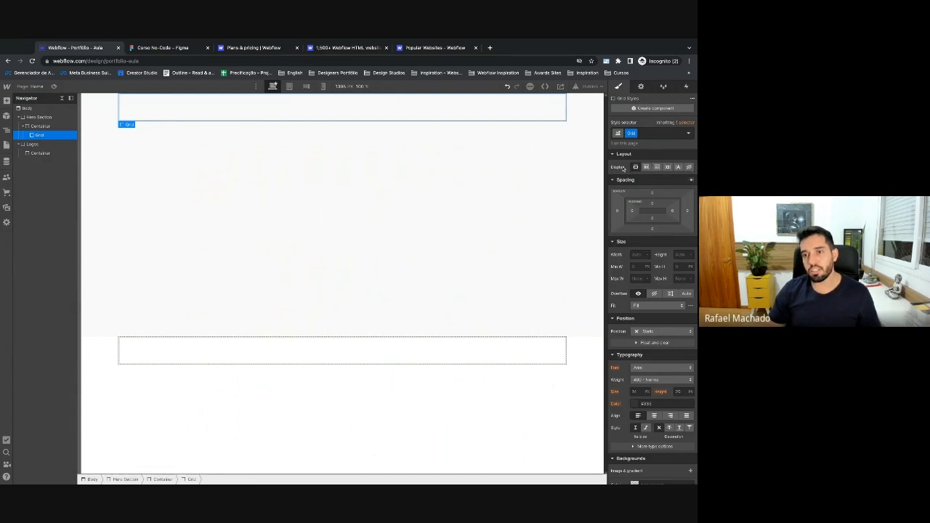
Set the Grid class display to Grid and add extra columns in the grid editor.
left_click(657, 167)
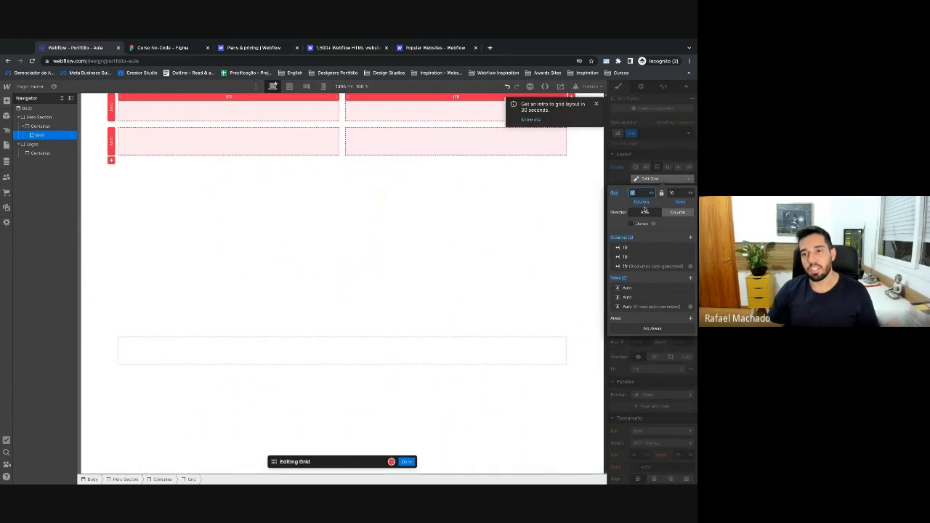
left_click(691, 237)
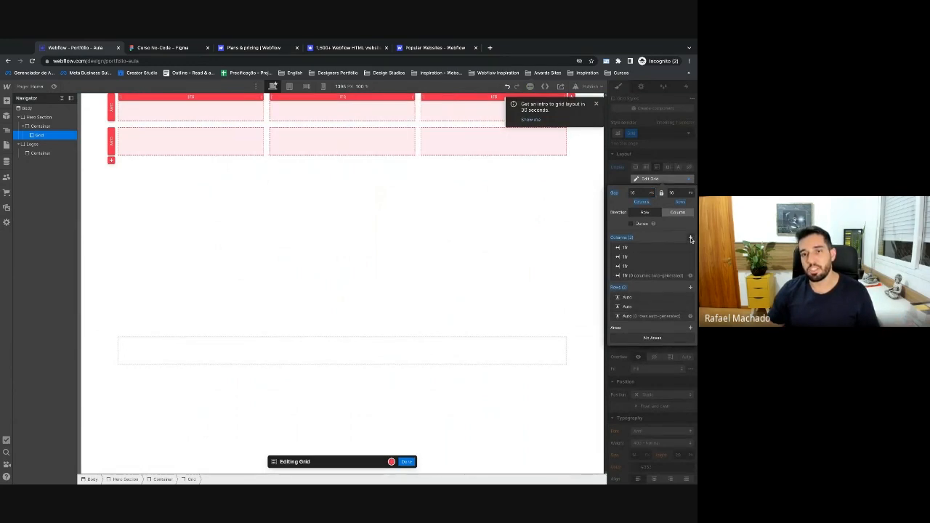
left_click(690, 238)
left_click(690, 237)
left_click(690, 238)
left_click(690, 238)
left_click(691, 238)
left_click(690, 237)
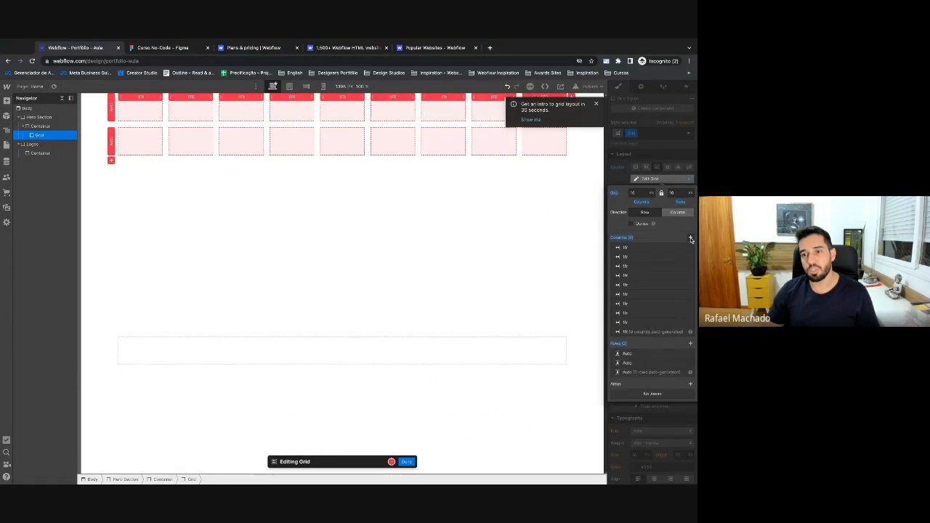
left_click(690, 238)
left_click(690, 238)
left_click(691, 237)
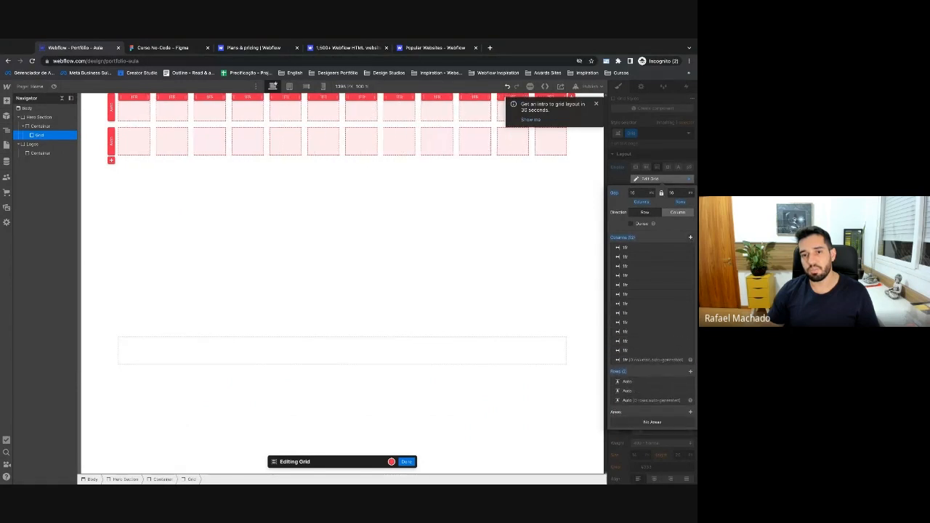
Trim the grid to two equal 1fr columns and a single auto row, then finish editing.
left_click(689, 381)
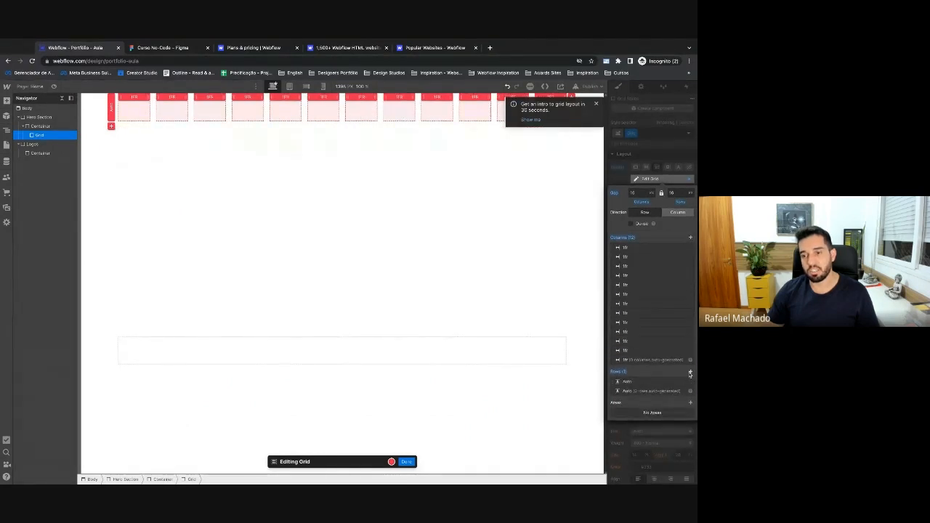
left_click(691, 372)
left_click(690, 371)
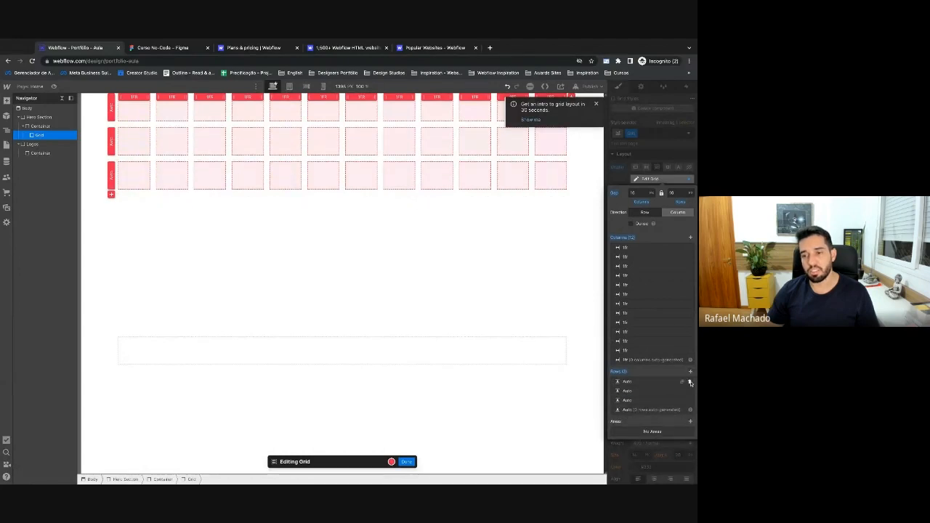
left_click(690, 382)
left_click(689, 381)
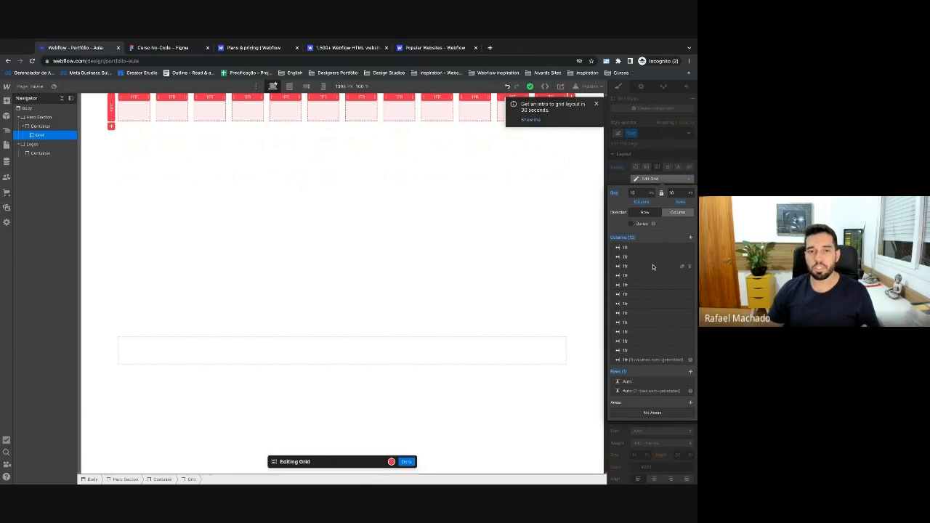
left_click(689, 249)
left_click(690, 249)
left_click(690, 248)
left_click(690, 249)
left_click(689, 249)
left_click(689, 248)
left_click(690, 249)
left_click(689, 248)
left_click(689, 249)
left_click(690, 248)
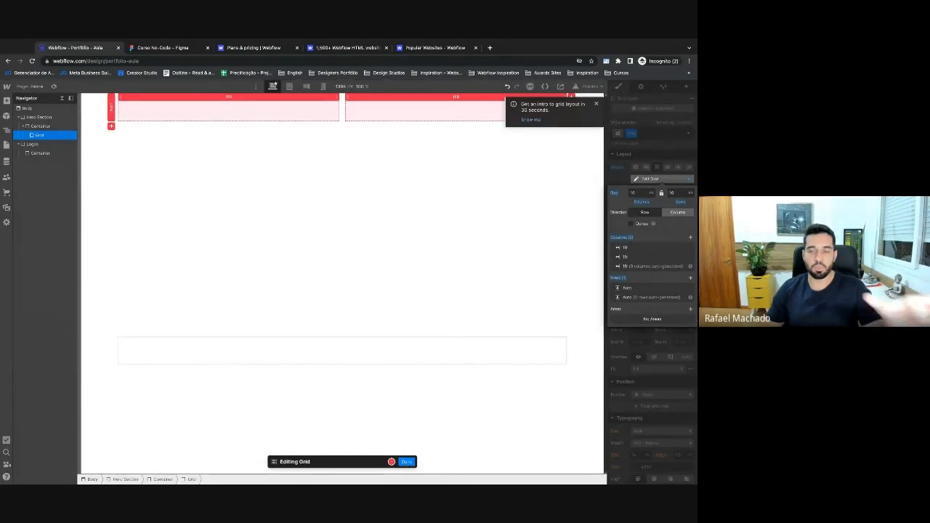
left_click(407, 462)
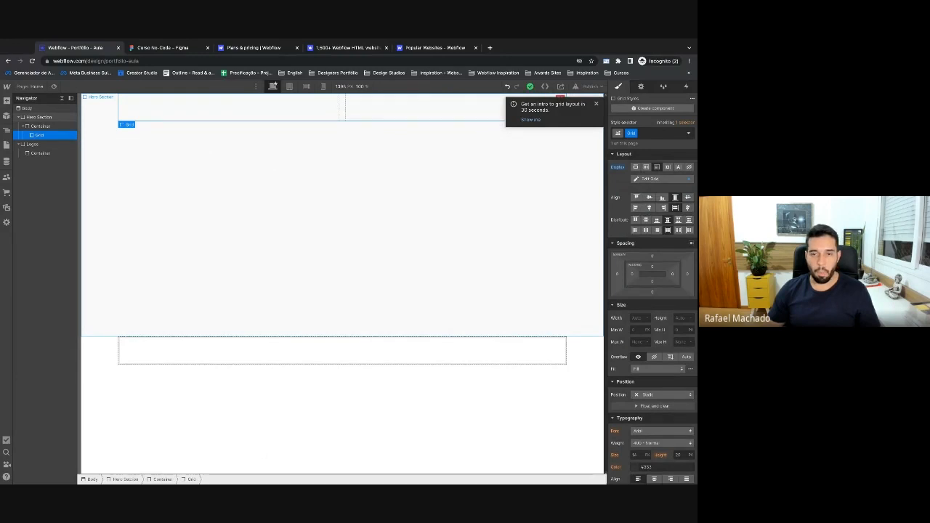
Insert a Text Block into the Grid via Quick Find 'text', then check the BEM-VINDO layer in Figma.
key("ctrl+e")
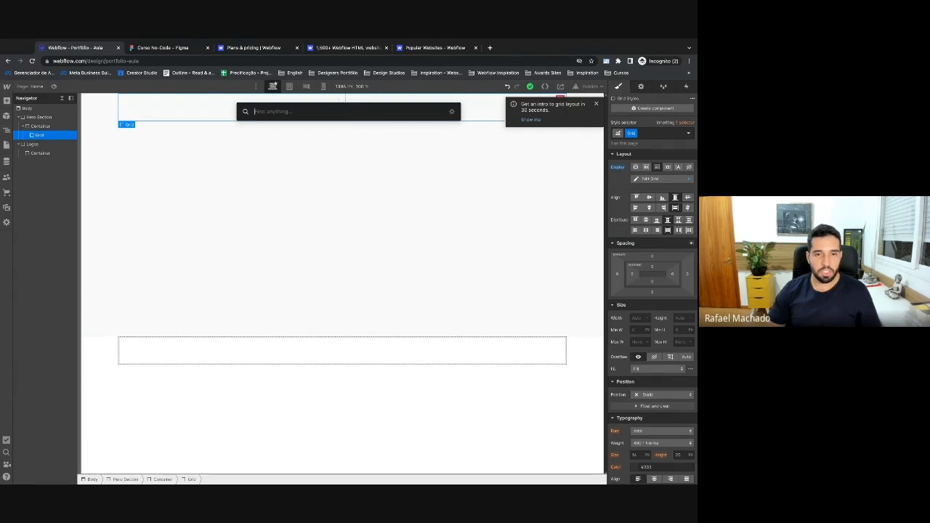
type("text")
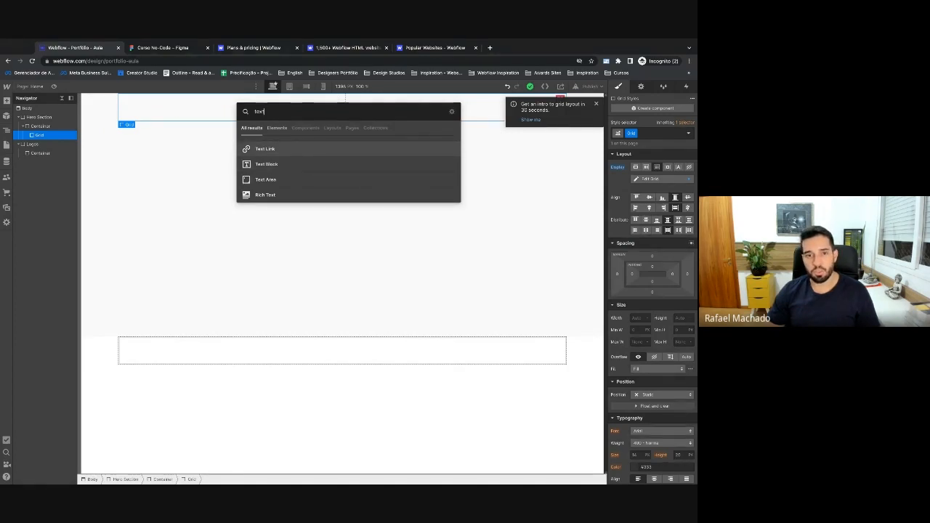
key("Down")
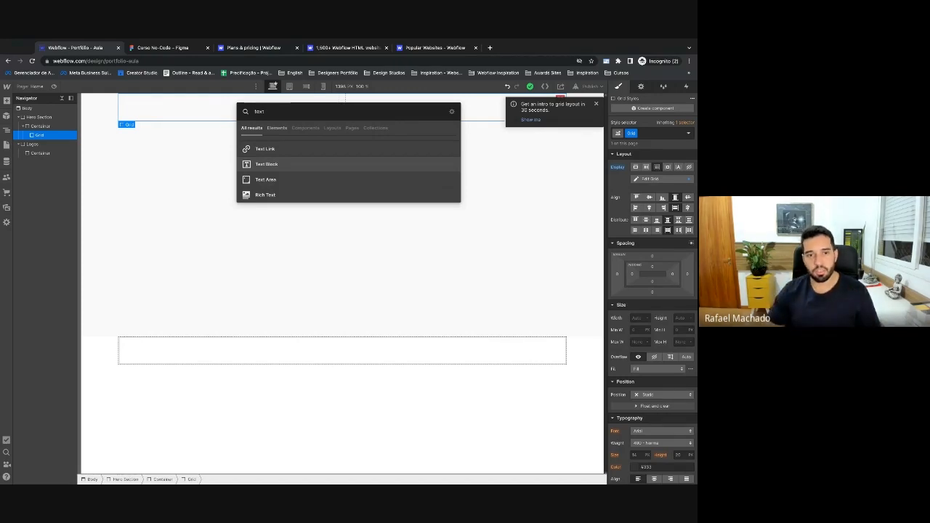
key("Down")
key("Down")
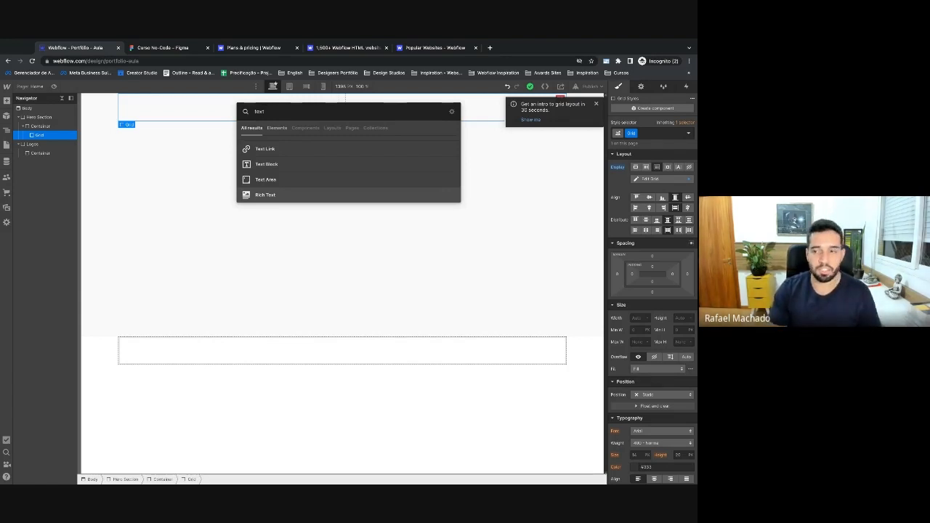
key("Up")
key("Up")
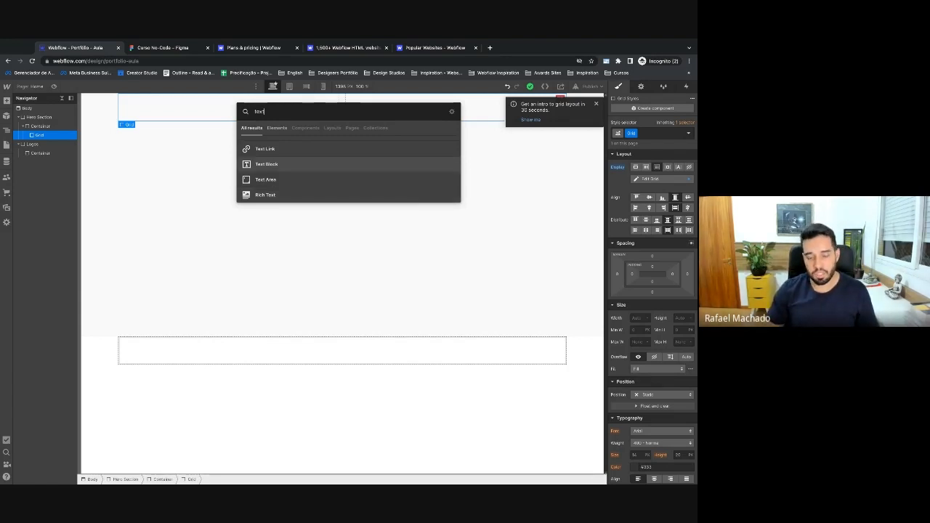
key("Return")
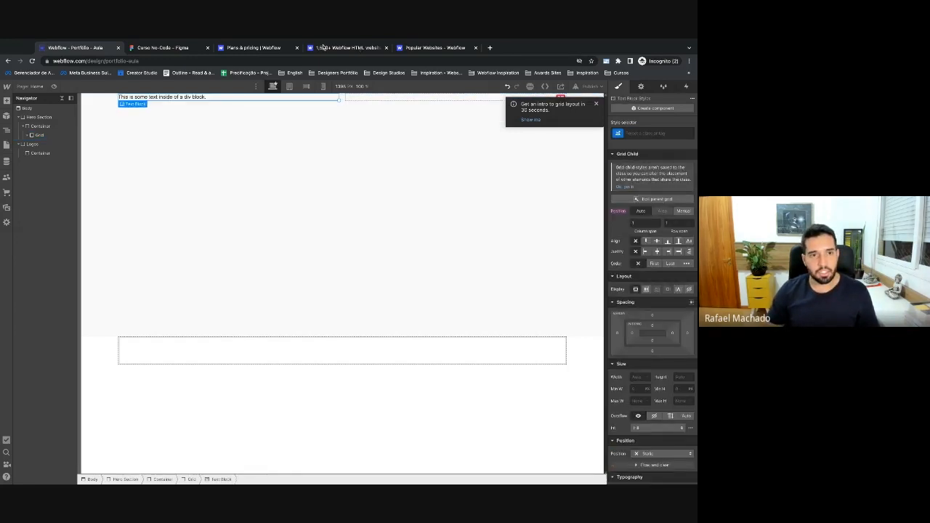
key("ctrl+Tab")
left_click(202, 208)
Insert a Heading 1 into the hero Grid from the Add Elements Typography list.
left_click(226, 245)
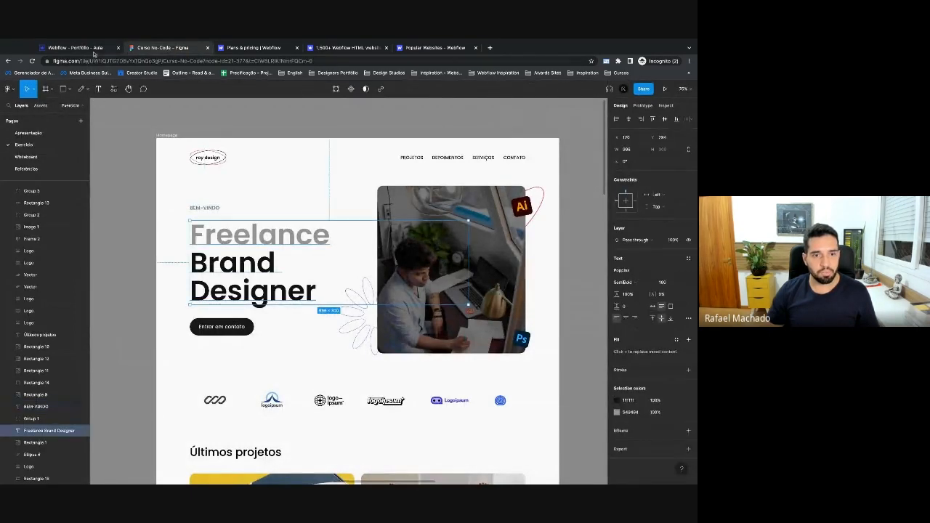
left_click(76, 48)
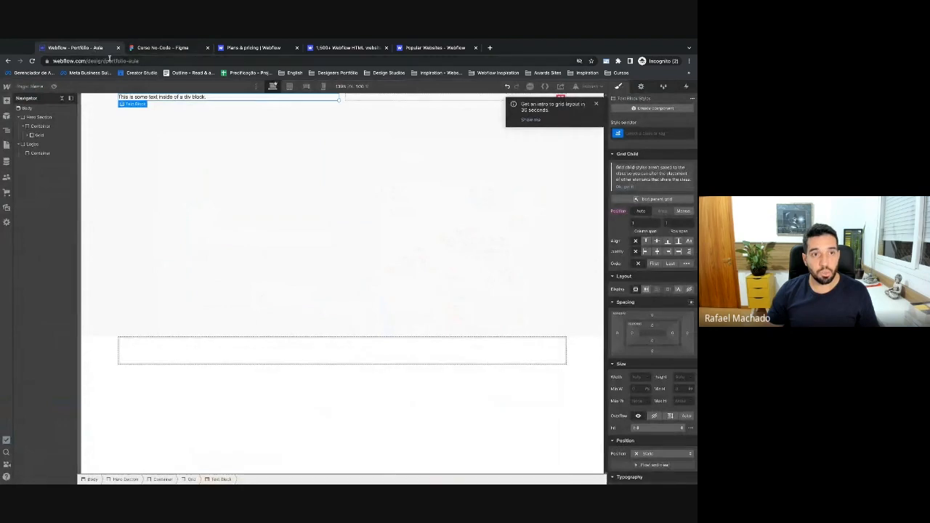
key("ctrl+e")
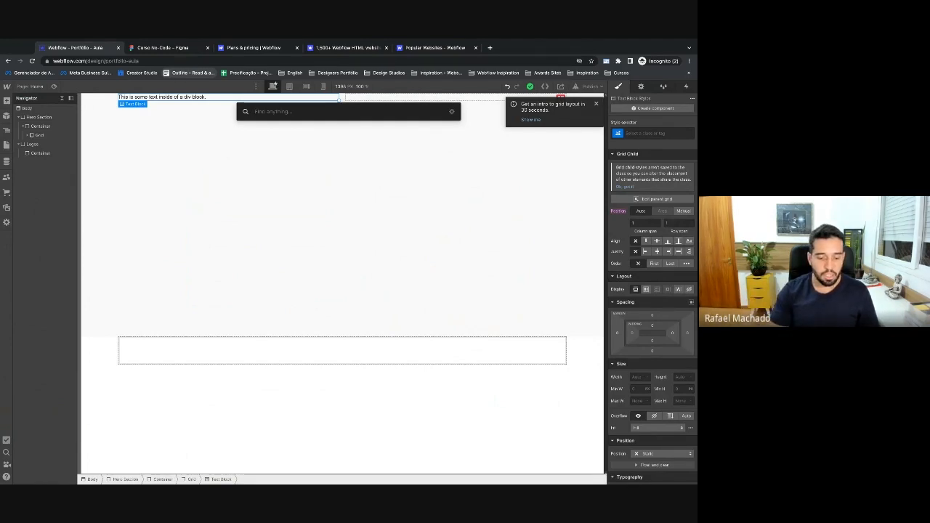
key("Escape")
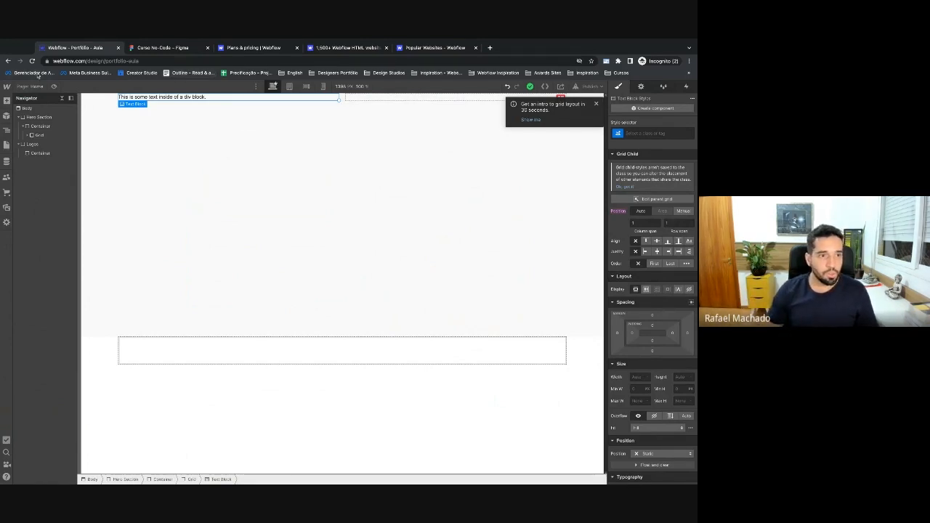
left_click(7, 101)
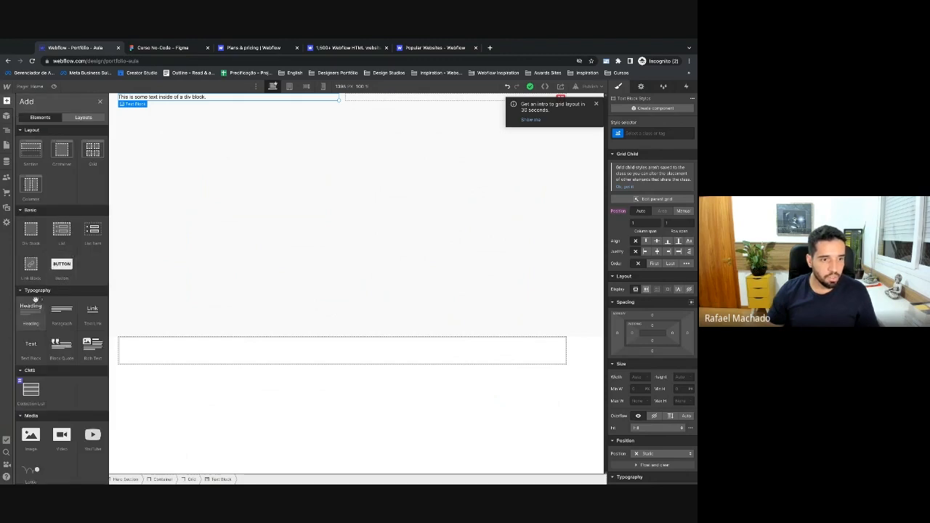
scroll(36, 290, "down", 2)
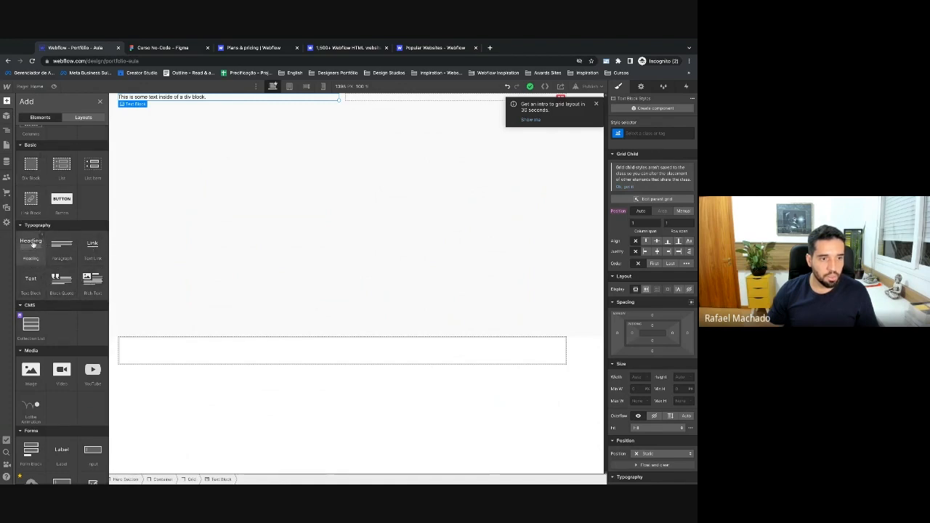
left_click(32, 250)
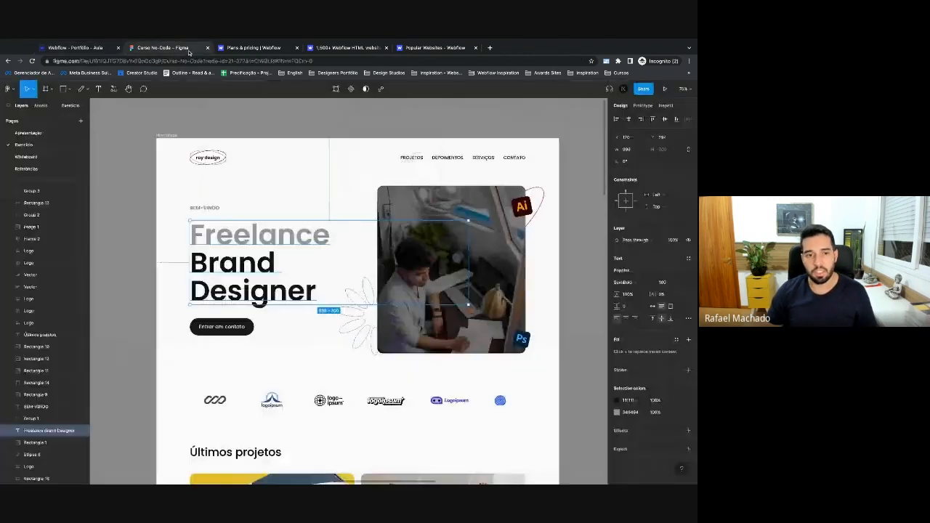
left_click(182, 48)
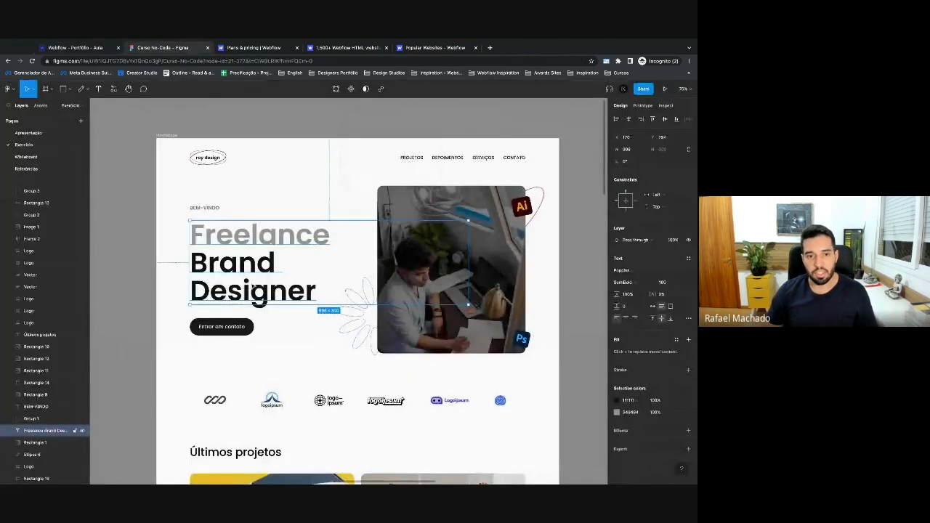
left_click(95, 51)
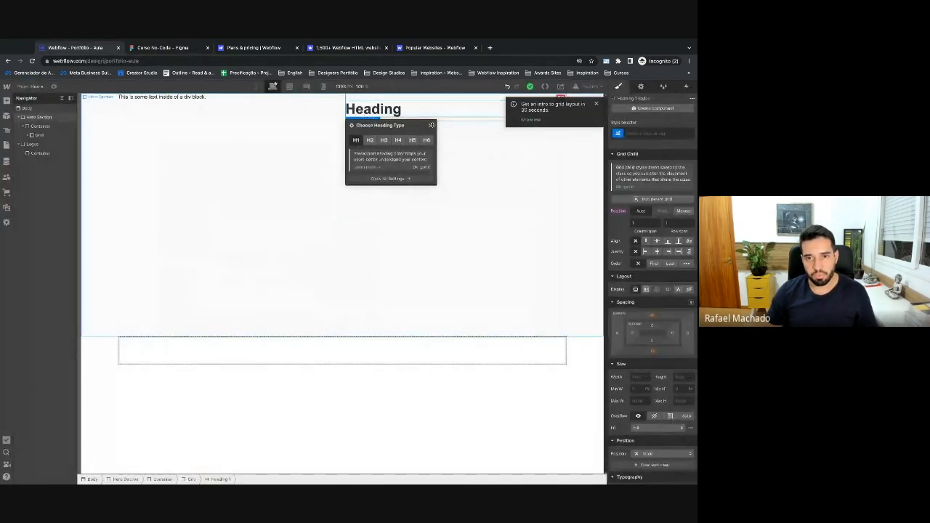
Change the heading text to 'Freelance Brand Designer', then check the Text Block and Heading 1.
double_click(405, 114)
type("Freelance")
left_click(138, 48)
left_click(95, 48)
type("Brand De")
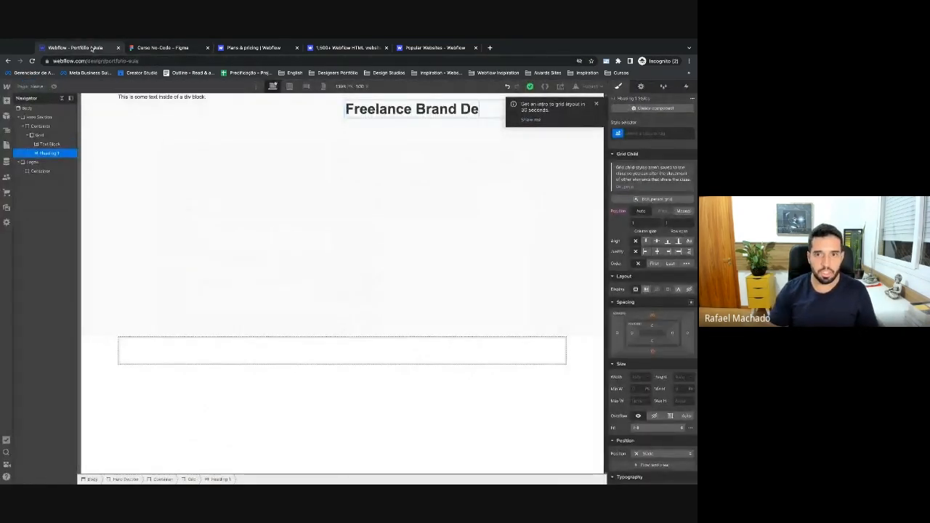
type("signer")
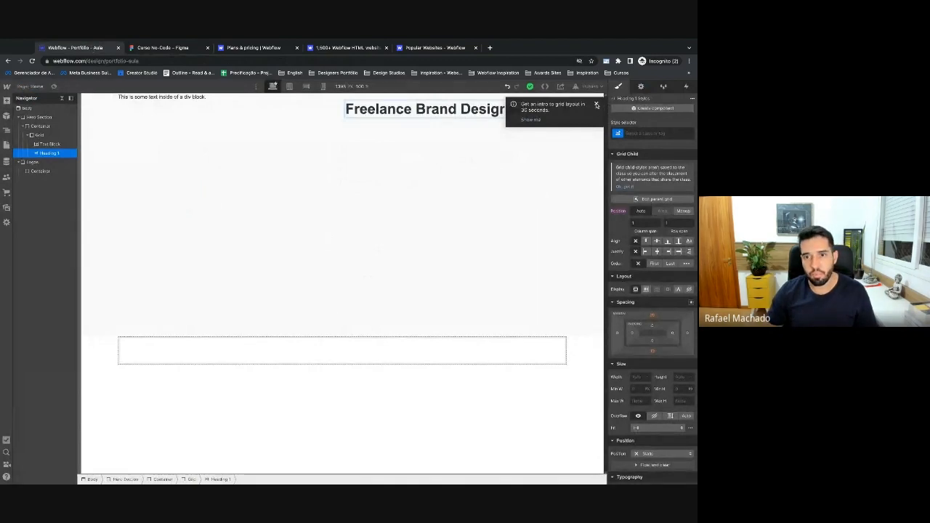
key("Escape")
left_click(47, 144)
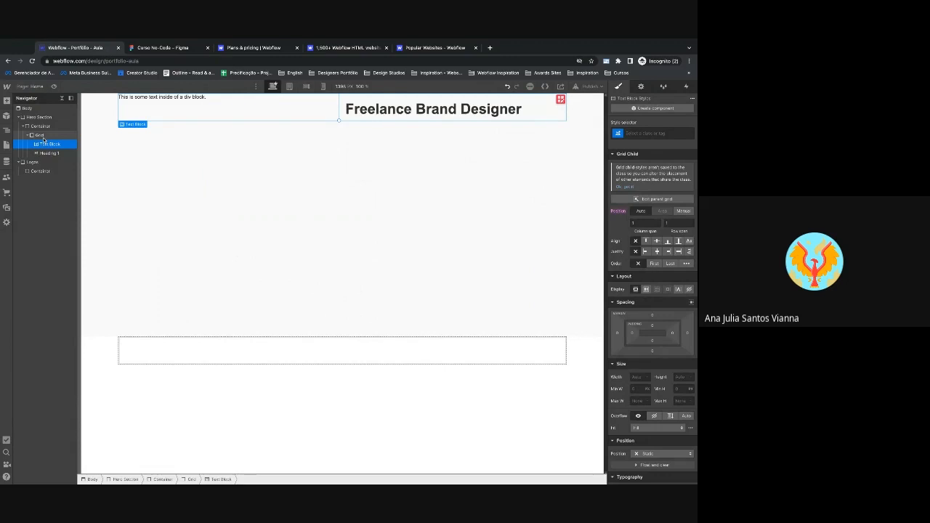
left_click(404, 111)
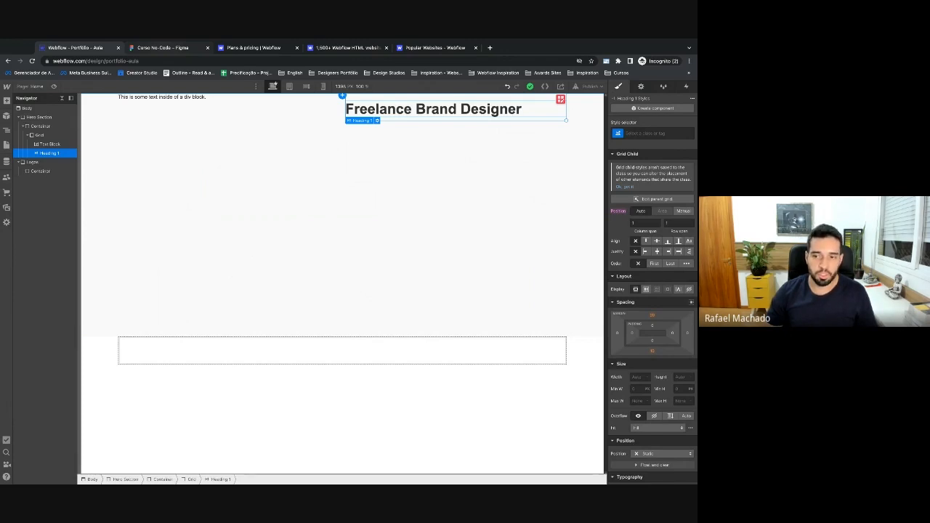
key("ctrl+Tab")
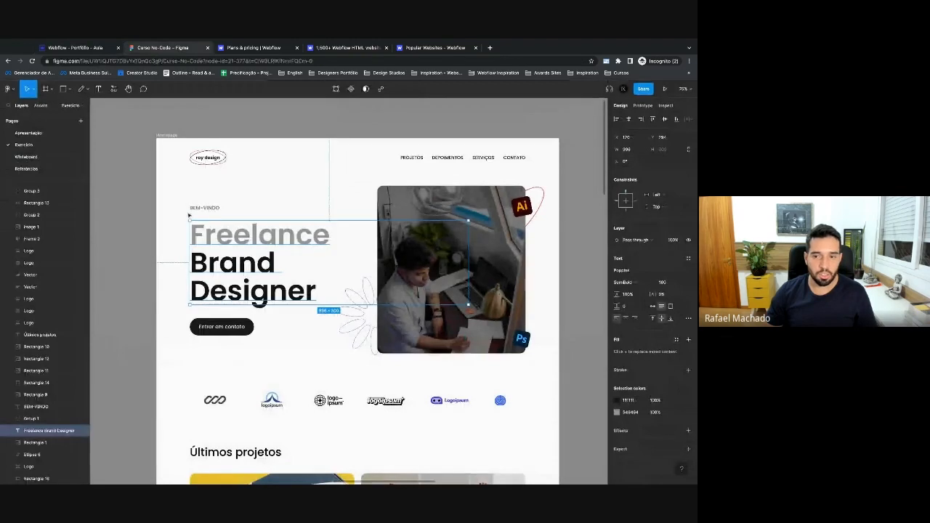
left_click(627, 270)
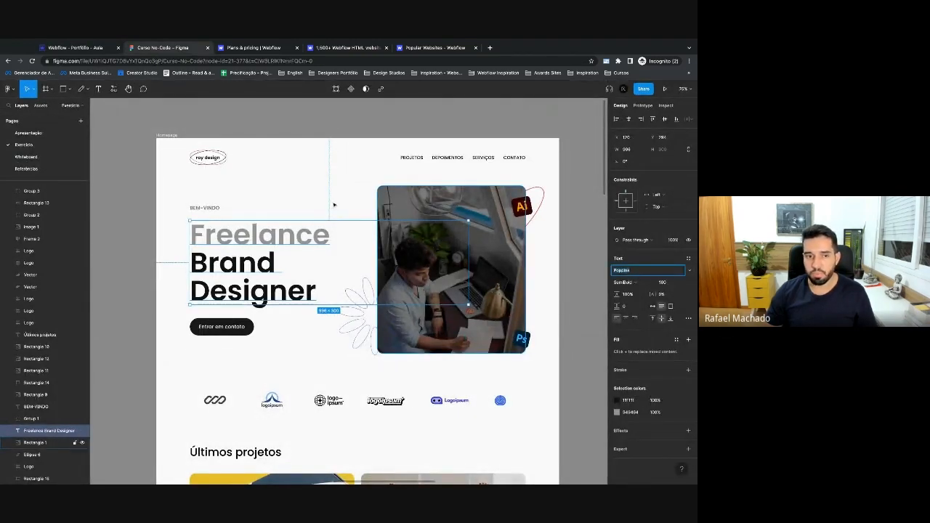
left_click(102, 51)
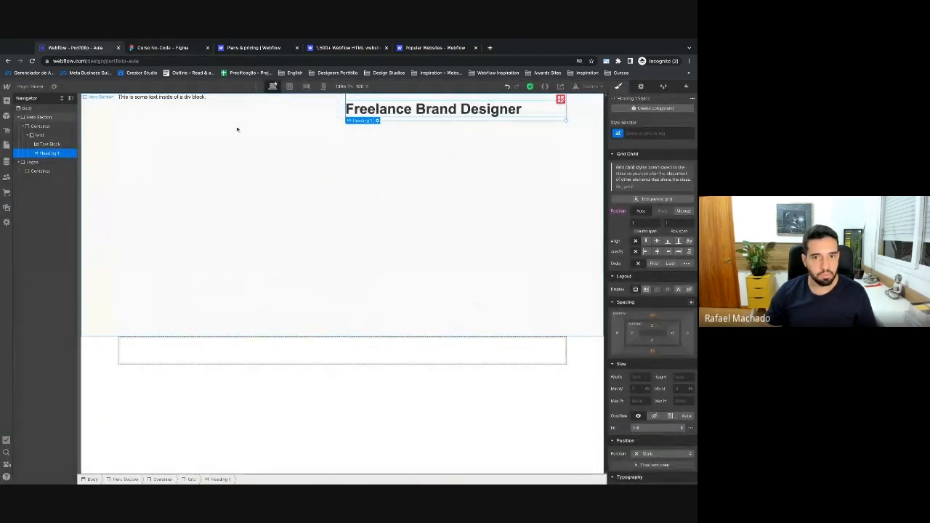
left_click(277, 108)
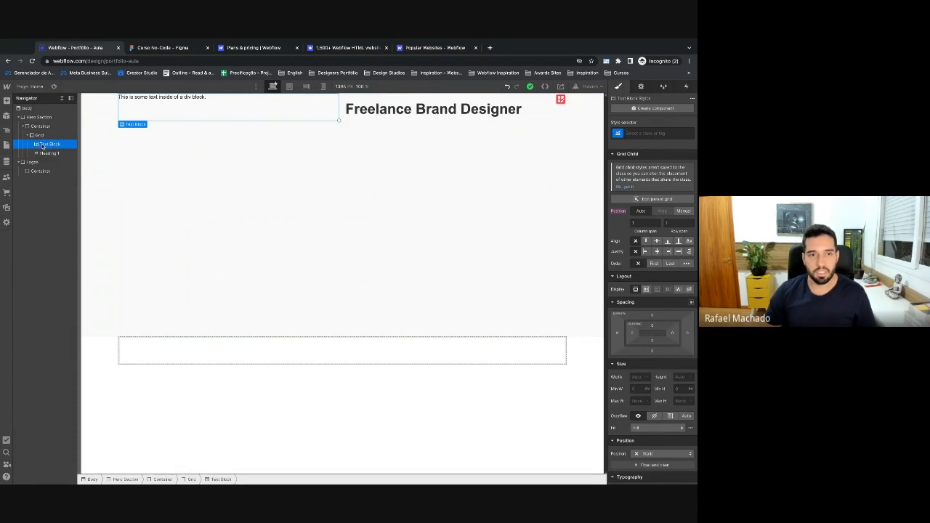
Insert a 'Button Text' button into the Grid via Quick Find, undoing an accidental duplicate.
left_click(43, 135)
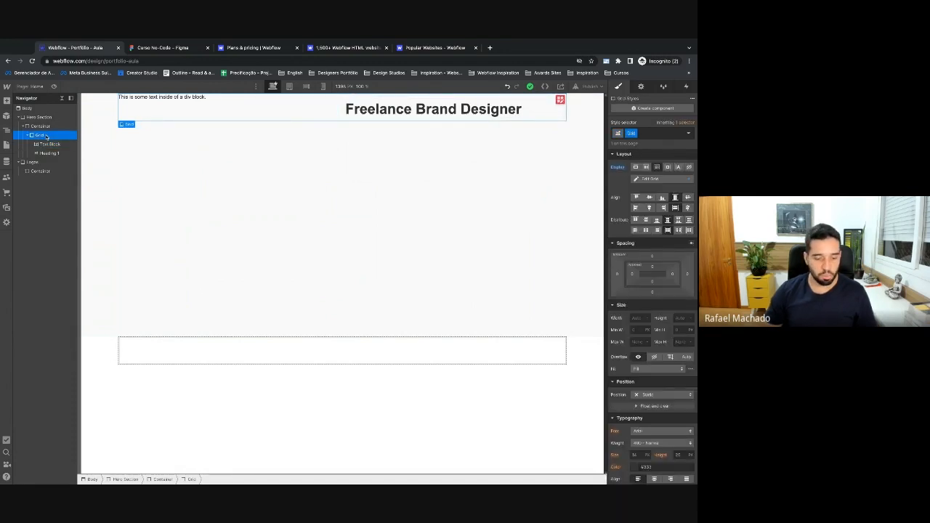
key("ctrl+k")
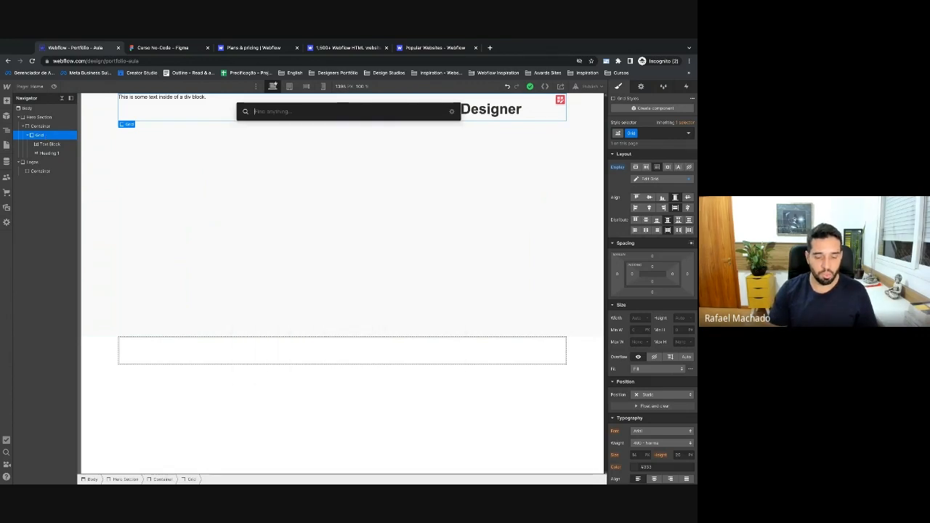
type("butt")
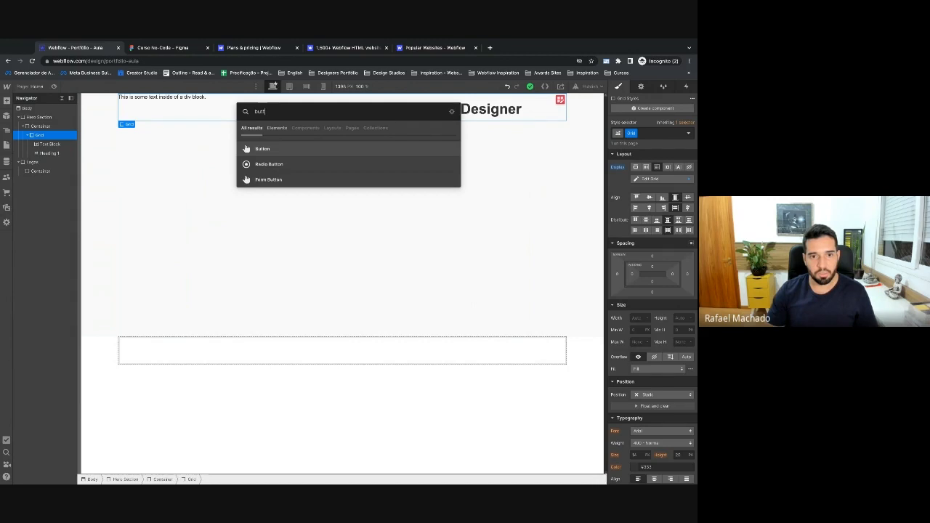
key("Return")
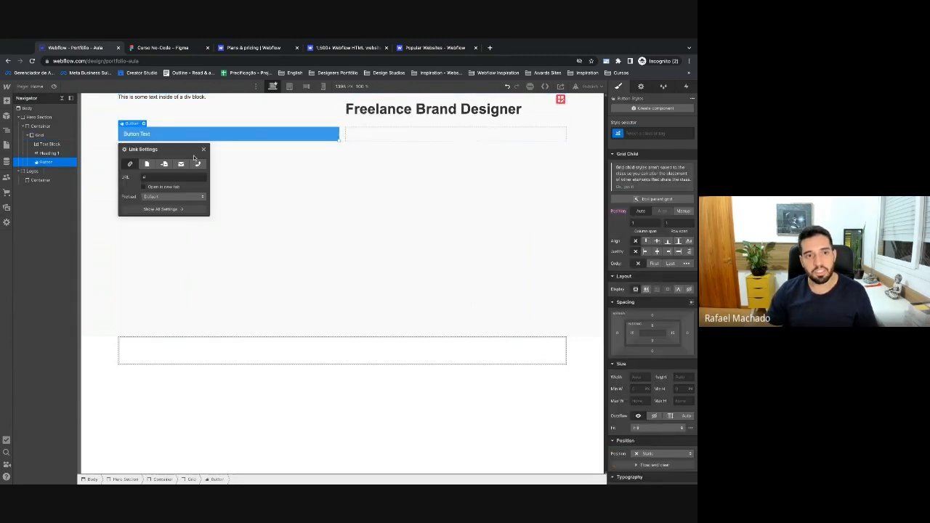
left_click(203, 149)
key("ctrl+d")
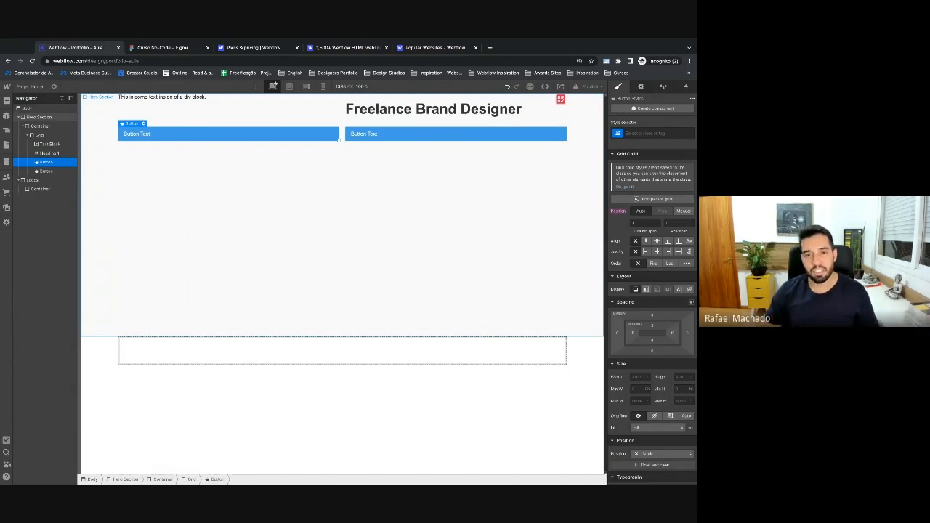
key("ctrl+z")
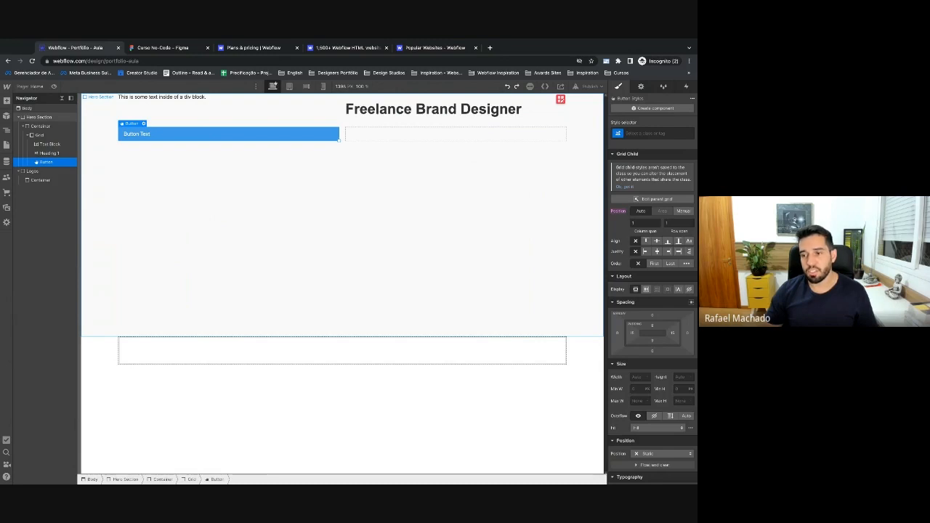
left_click(62, 136)
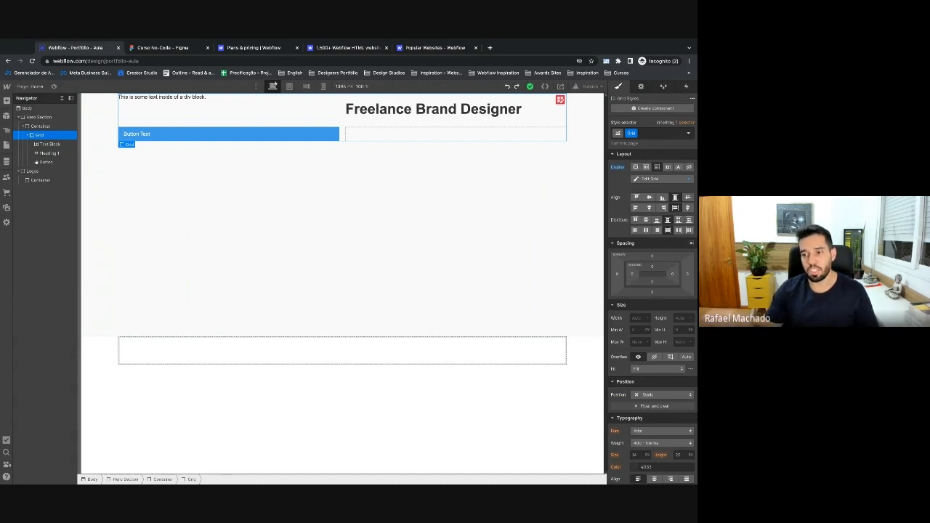
key("super+e")
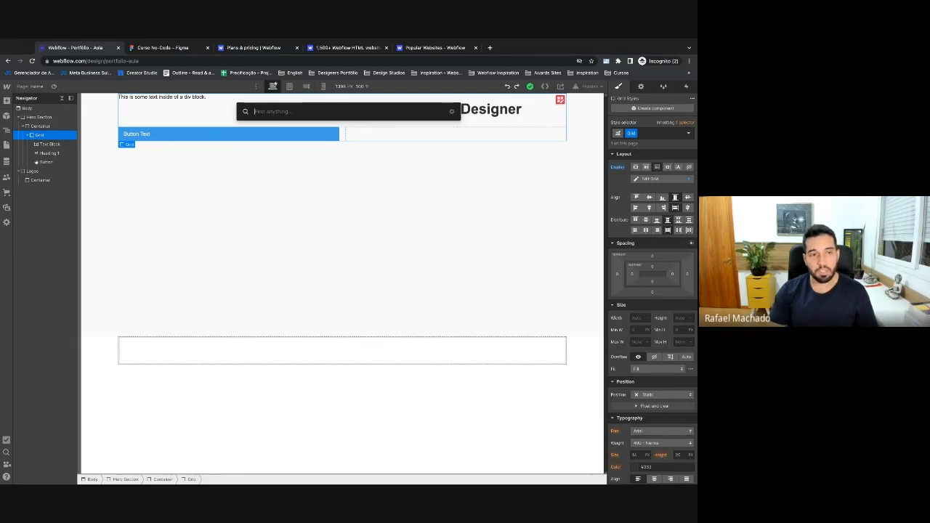
Insert a Div Block into the Grid and move the hero text, heading and button into it.
type("div")
key("Return")
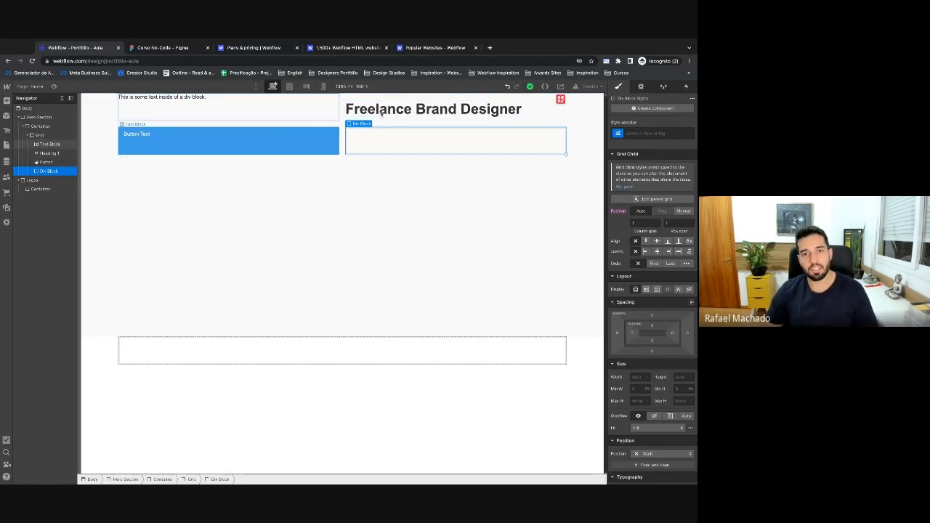
left_click(54, 153)
mouse_move(54, 144)
left_mouse_down()
mouse_move(51, 170)
mouse_move(47, 145)
left_mouse_up()
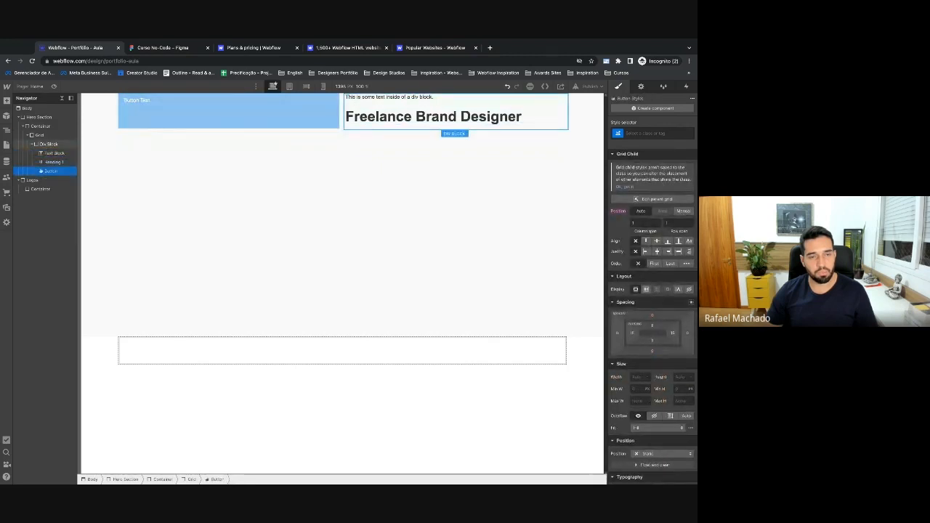
left_click(49, 144)
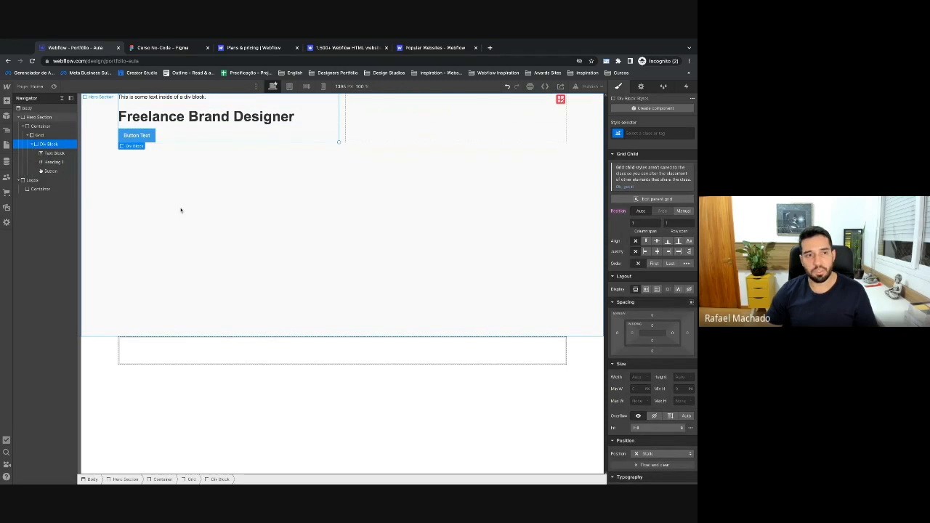
Add a second, empty Div Block to the Grid for the right-hand column.
left_click(45, 136)
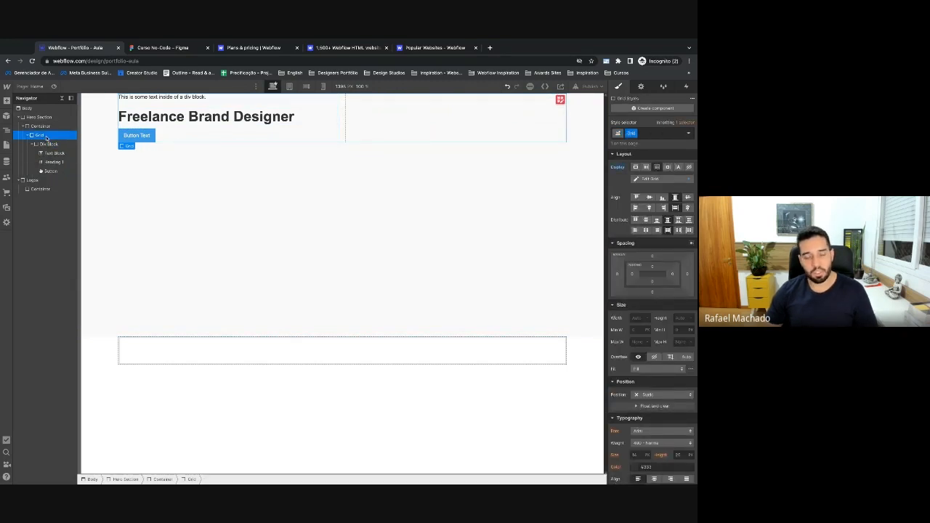
key("ctrl+k")
type("div")
key("Return")
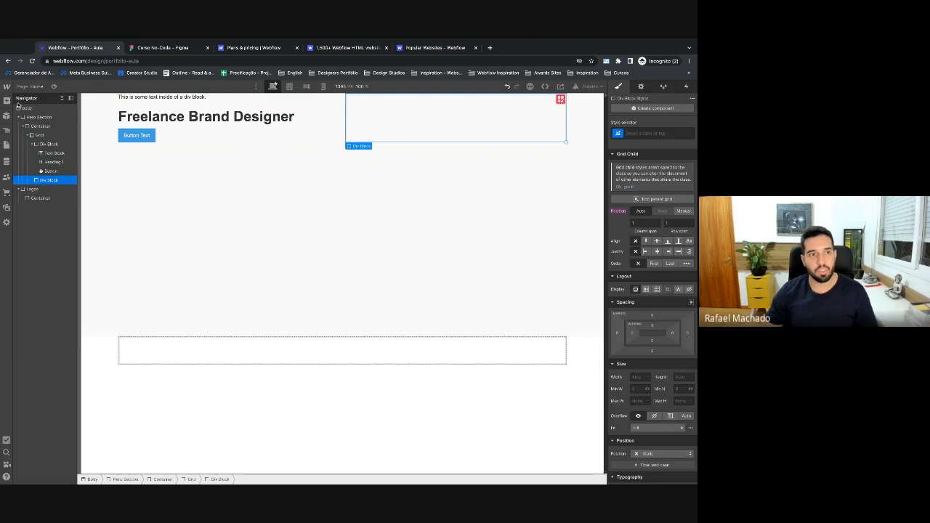
Place an Image placeholder in the right-hand Div Block and glance at the Figma mockup.
left_click(6, 101)
scroll(32, 234, "down", 5)
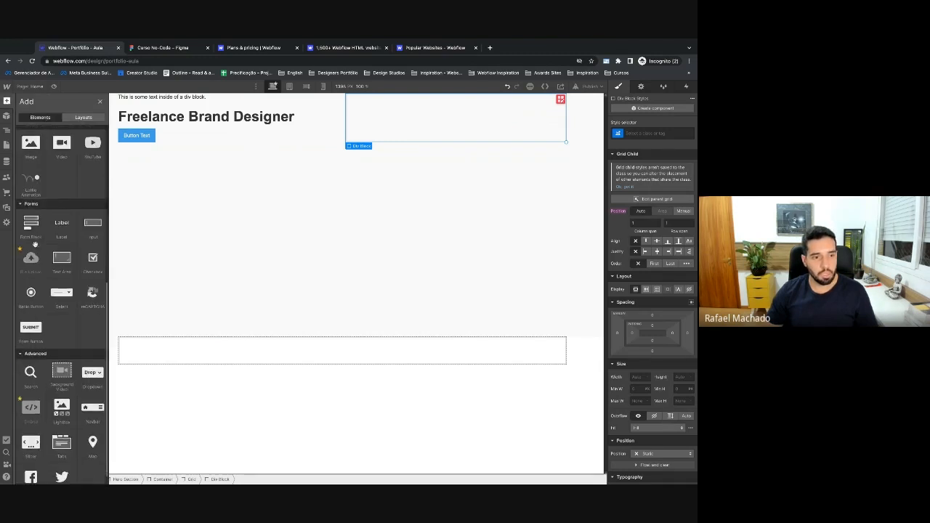
left_click(30, 143)
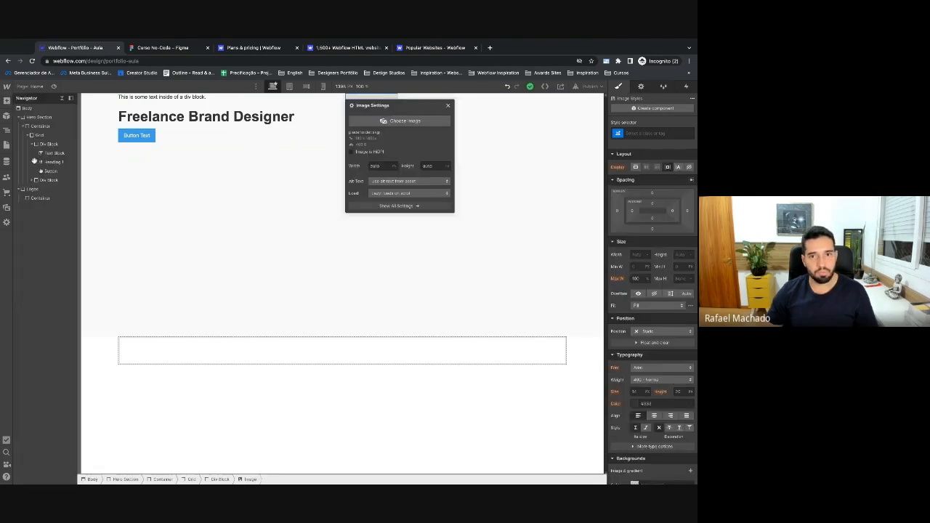
left_click(447, 106)
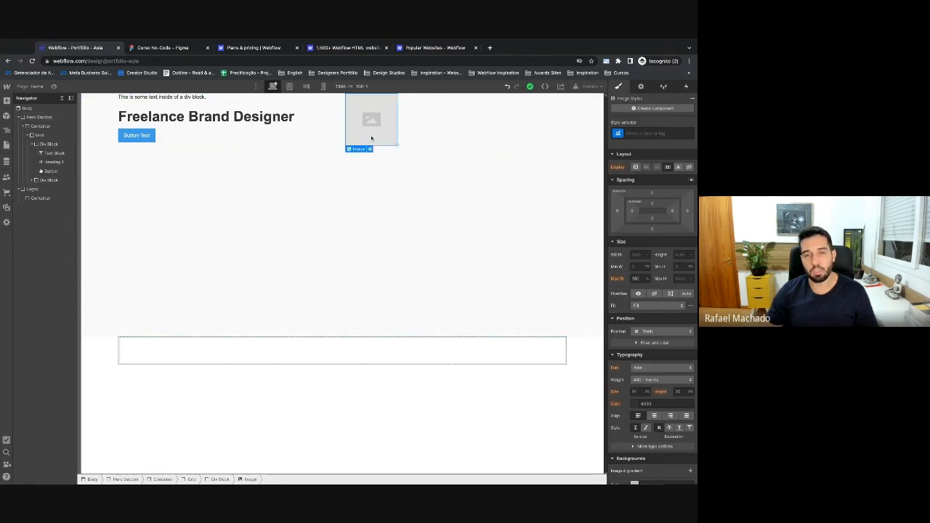
left_click(35, 144)
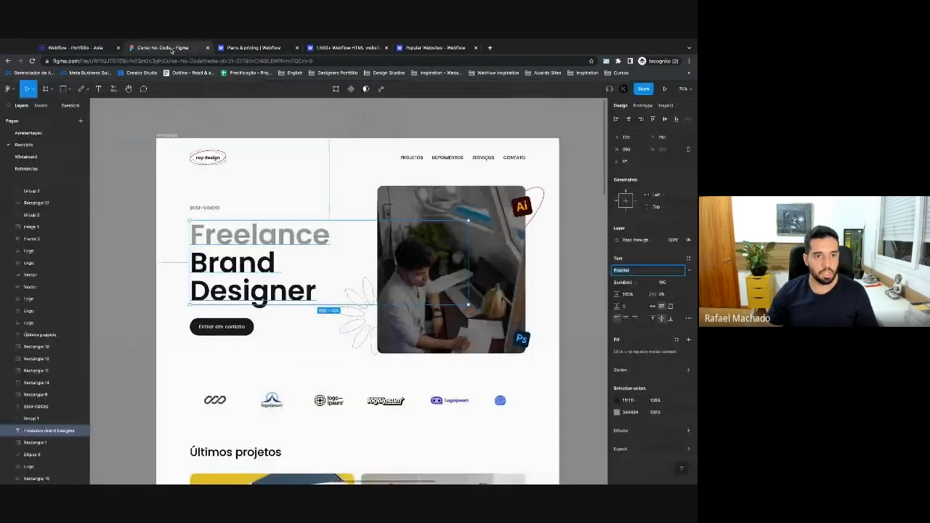
left_click(166, 48)
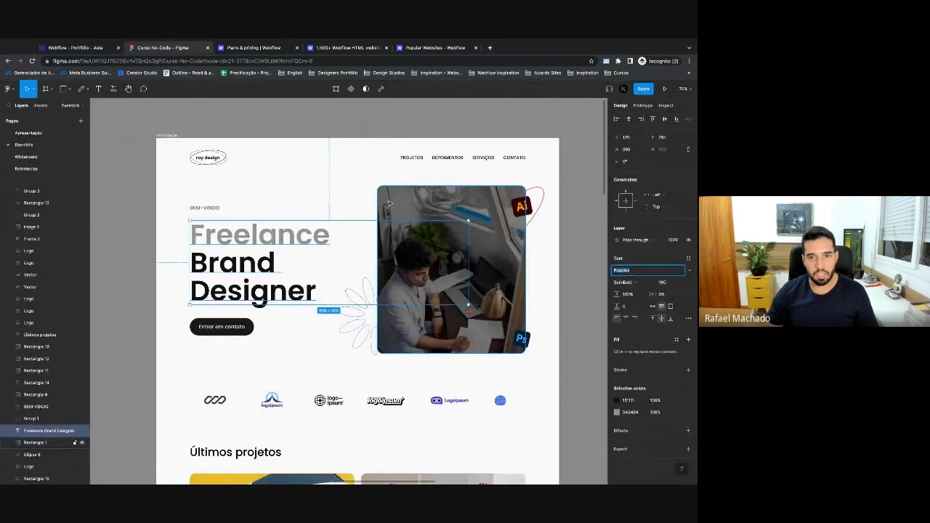
Set the left text Div Block's height to 600px.
left_click(411, 200)
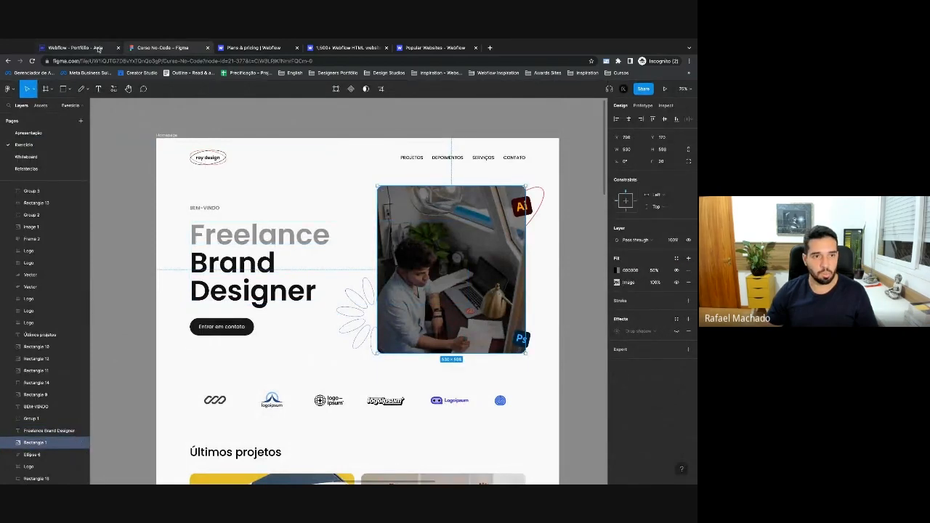
left_click(73, 48)
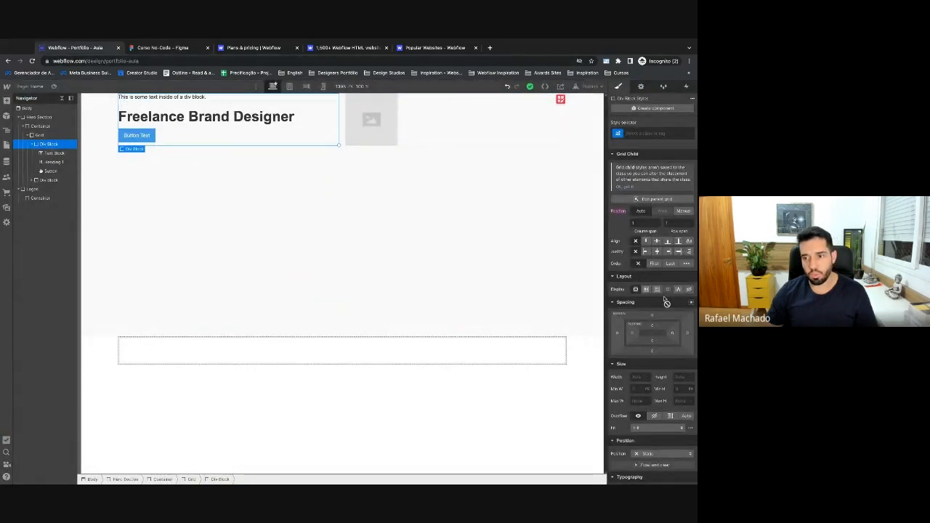
left_click(685, 378)
type("600")
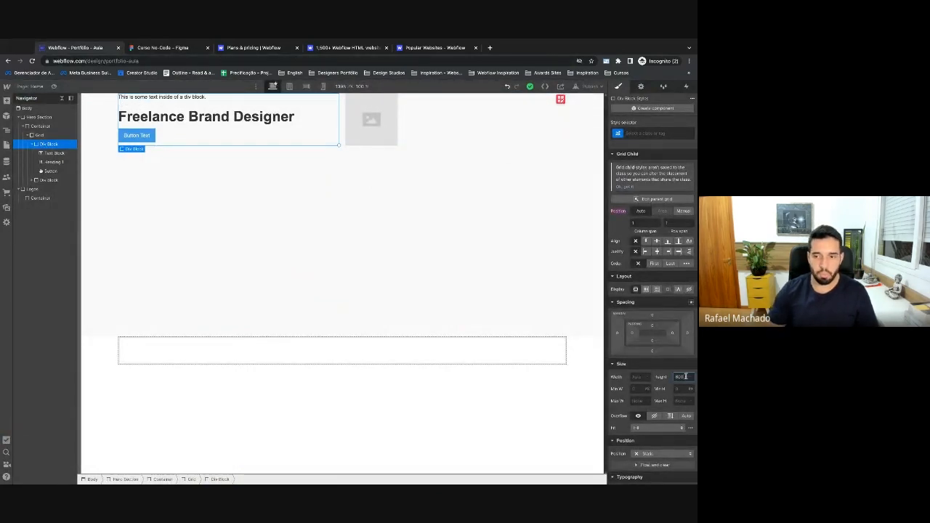
key("Return")
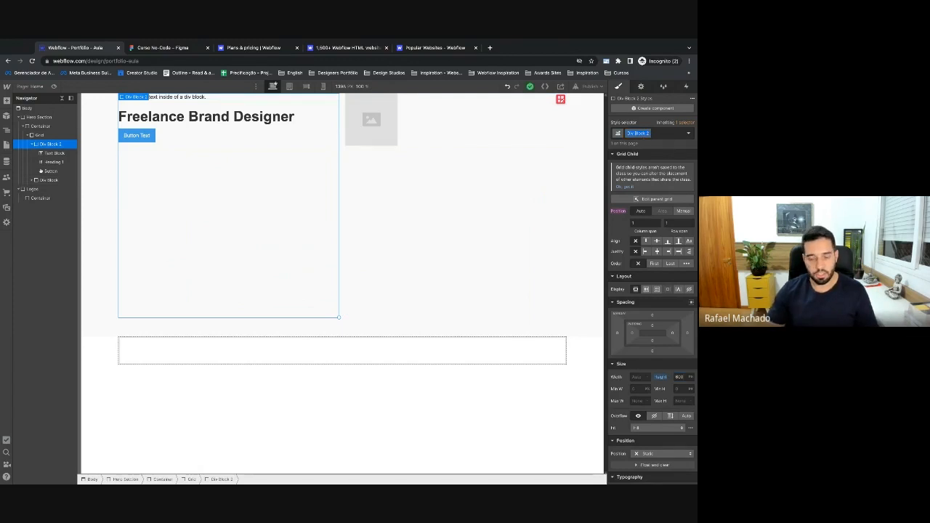
Replace the div's auto-generated class with a new class named hero textos.
key("BackSpace")
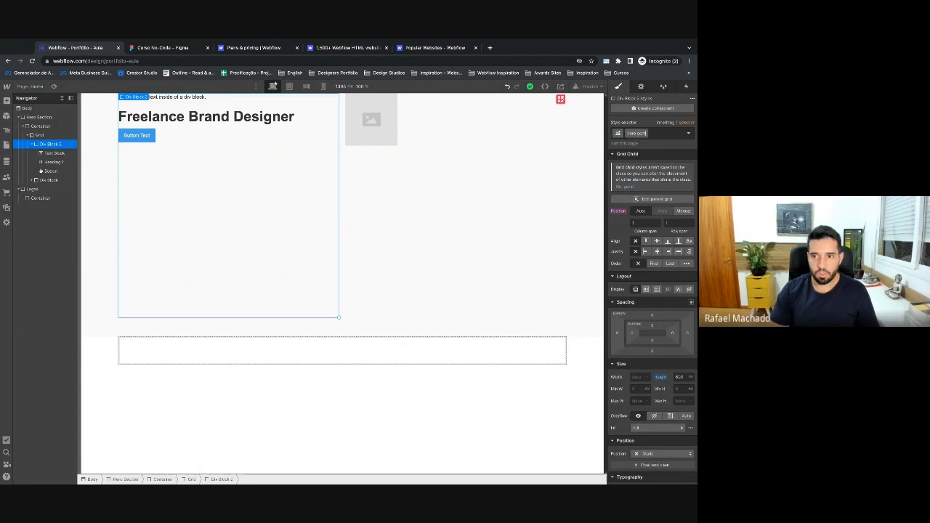
key("BackSpace")
key("BackSpace")
key("BackSpace")
key("BackSpace")
key("BackSpace")
key("BackSpace")
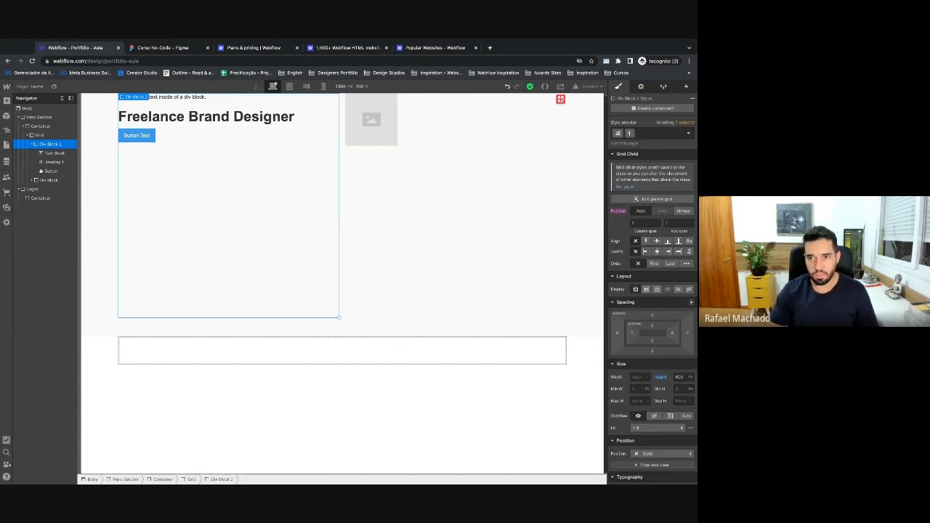
type("hero textos")
key("Return")
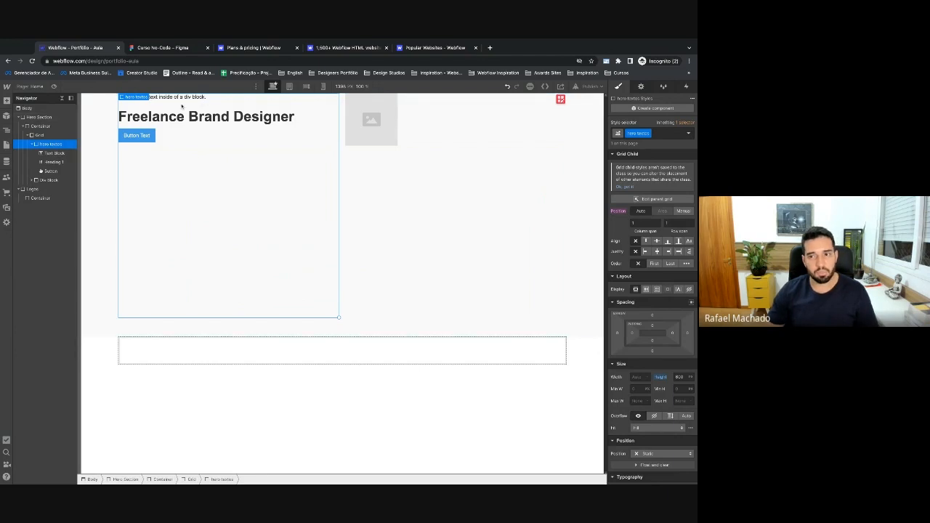
Give the Freelance Brand Designer heading the new class hero titulo.
left_click(144, 124)
left_click(658, 132)
type("hero titulo")
key("Return")
Match the Figma design by setting the hero heading's font size to 100px.
left_click(148, 48)
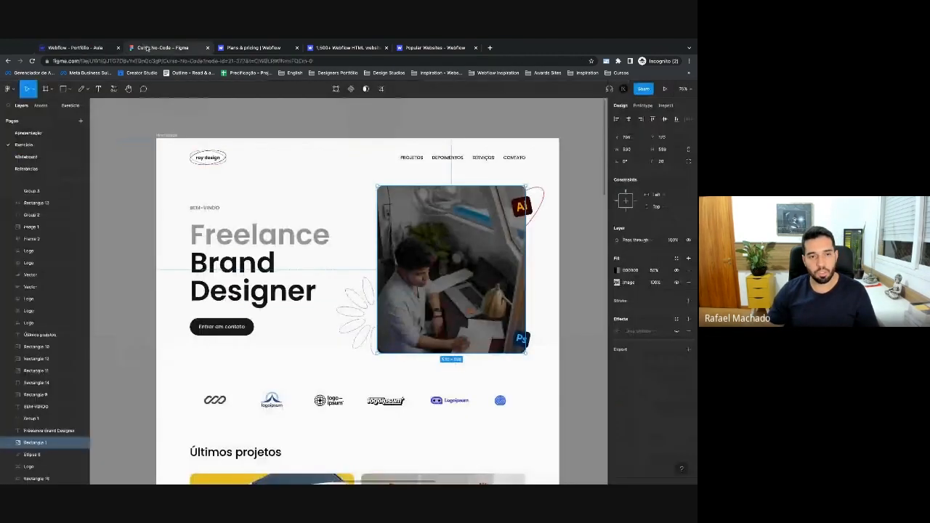
left_click(383, 234)
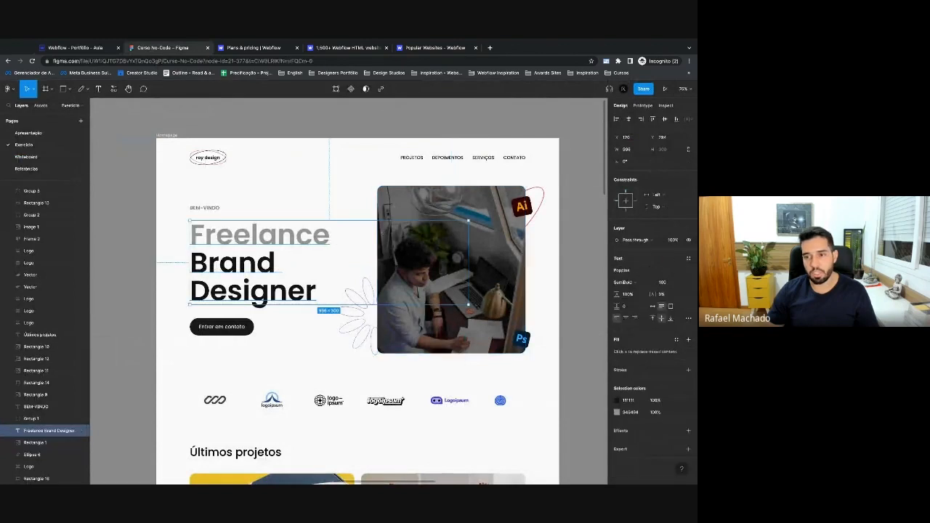
left_click(663, 282)
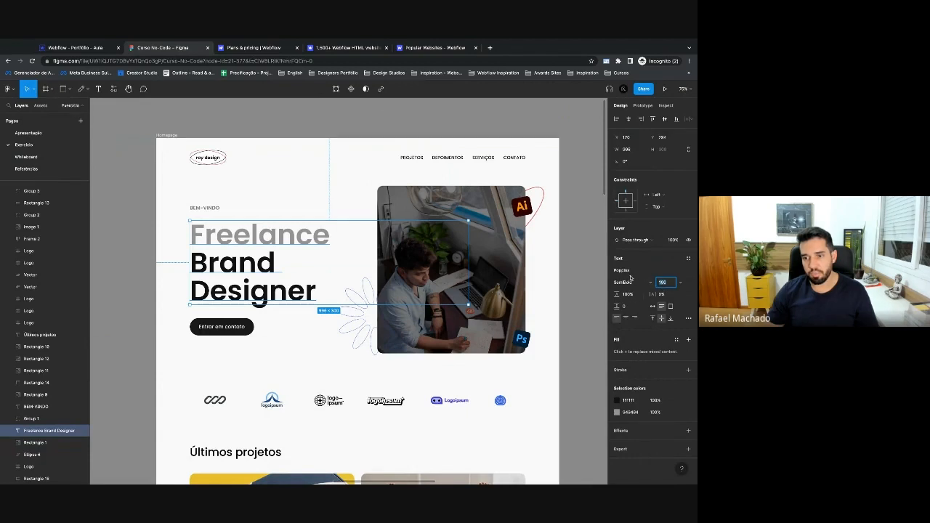
left_click(80, 48)
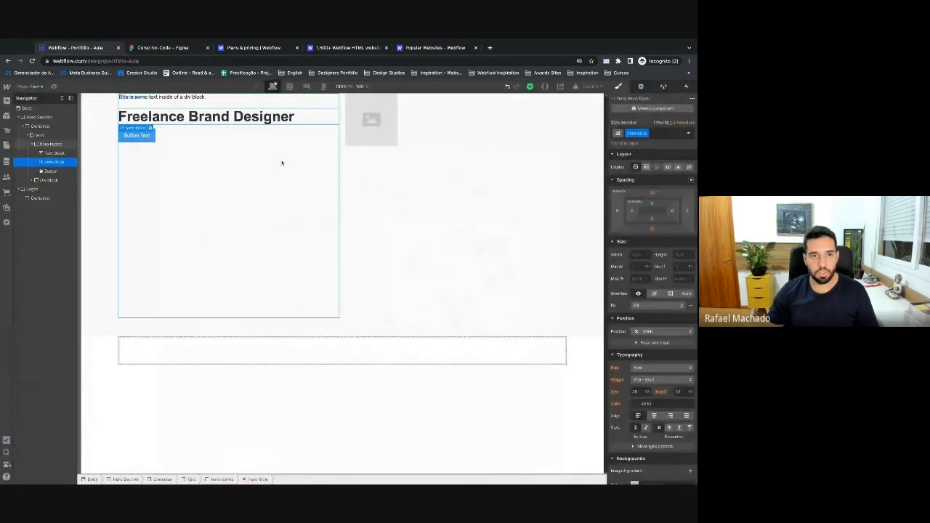
scroll(650, 326, "down", 3)
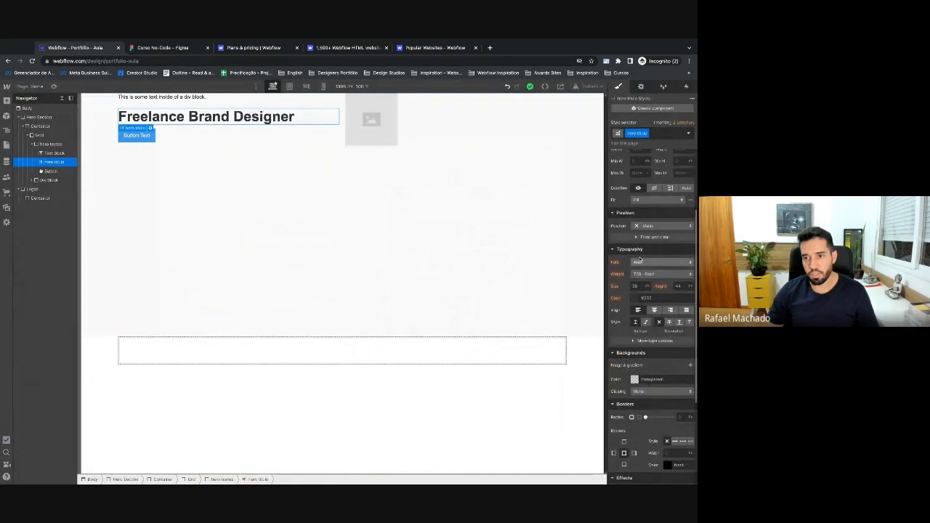
left_click(638, 285)
type("100")
key("Return")
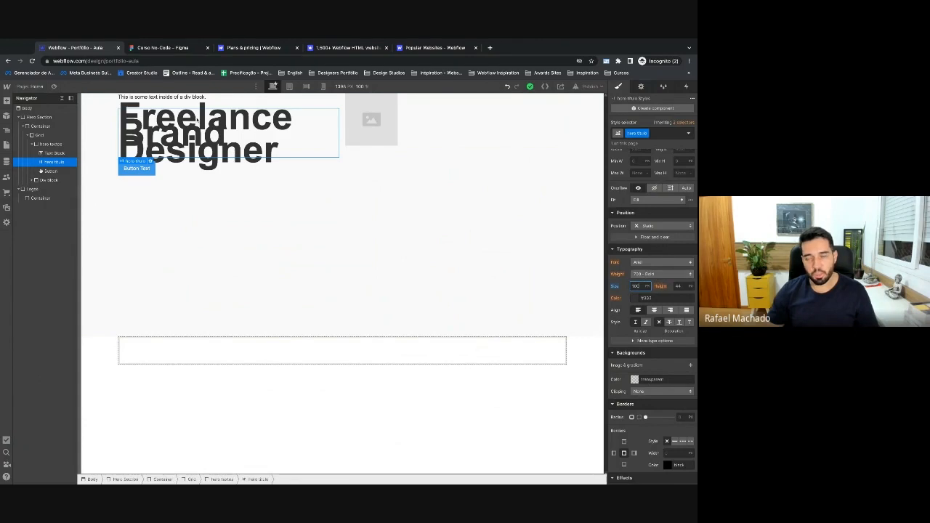
Set the heading's line height to 120 after checking the value in Figma.
left_click(678, 286)
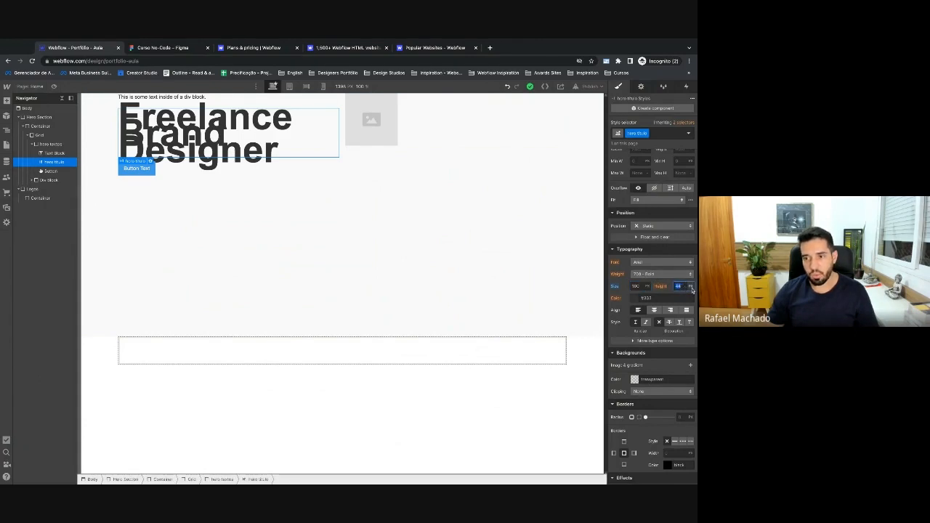
left_click(163, 48)
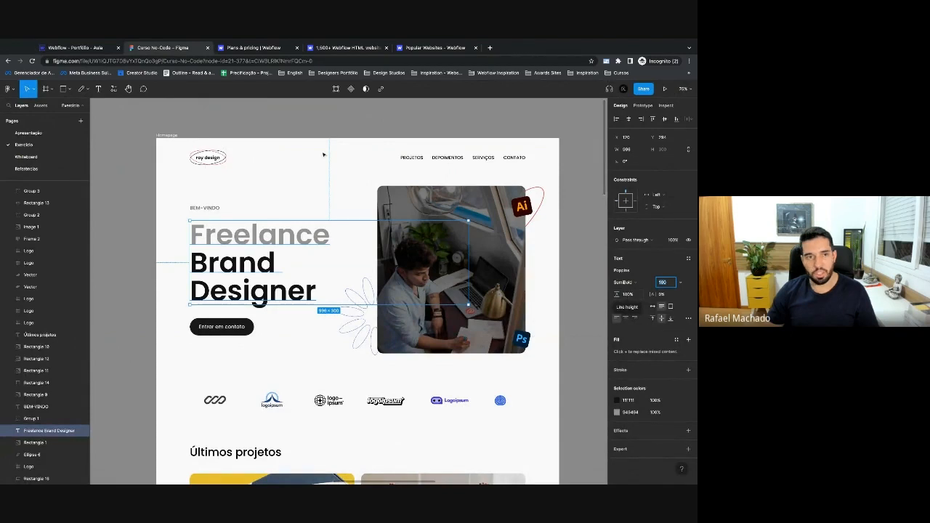
left_click(96, 50)
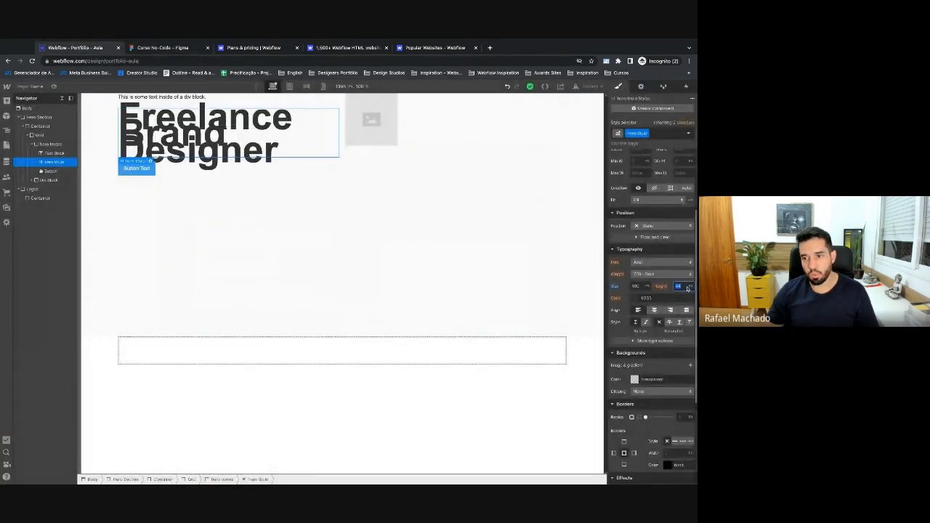
left_click(687, 288)
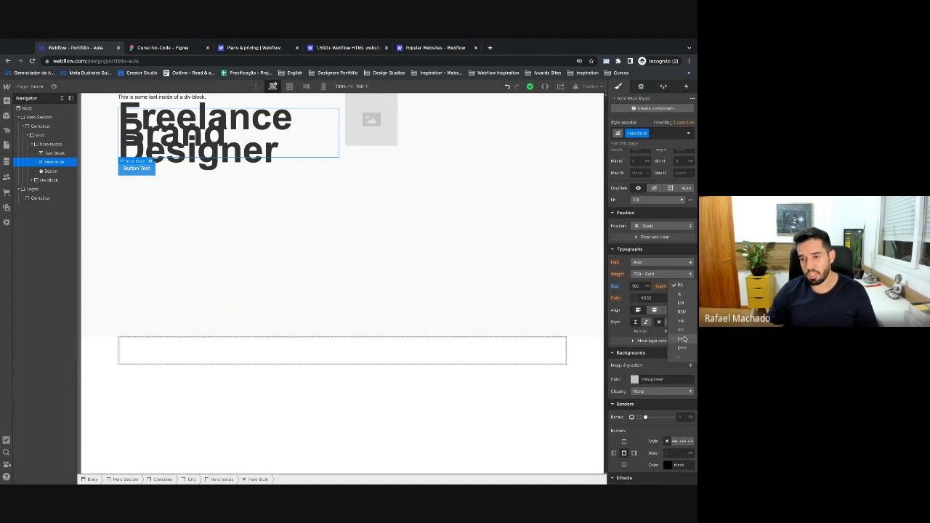
left_click(648, 326)
left_click(687, 286)
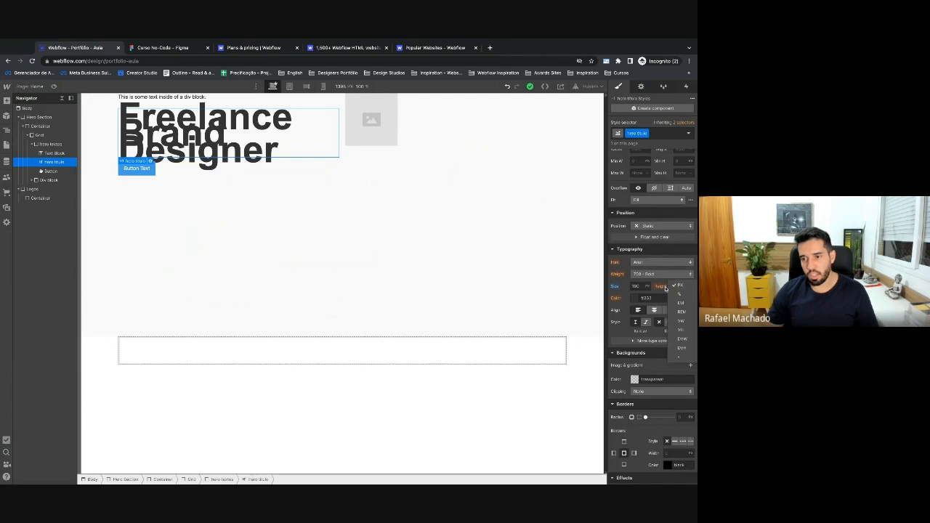
left_click(665, 288)
left_click(677, 286)
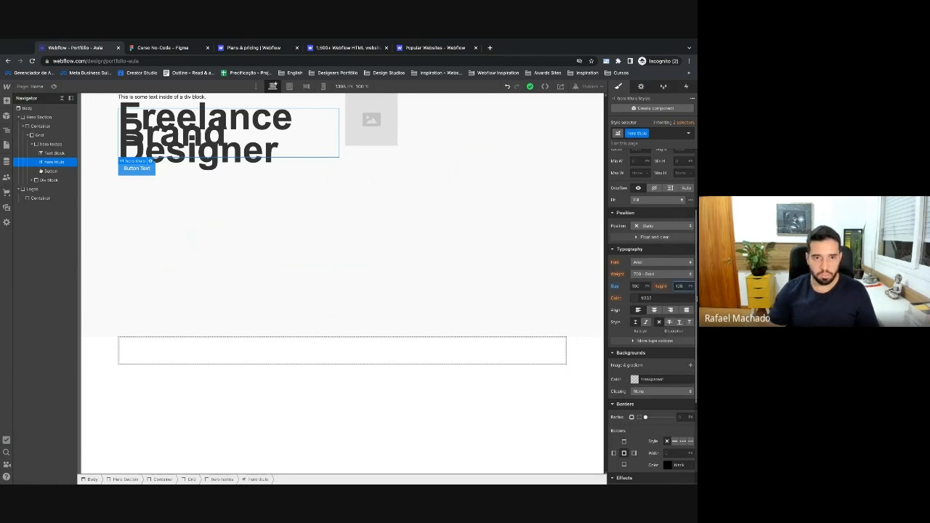
type("120")
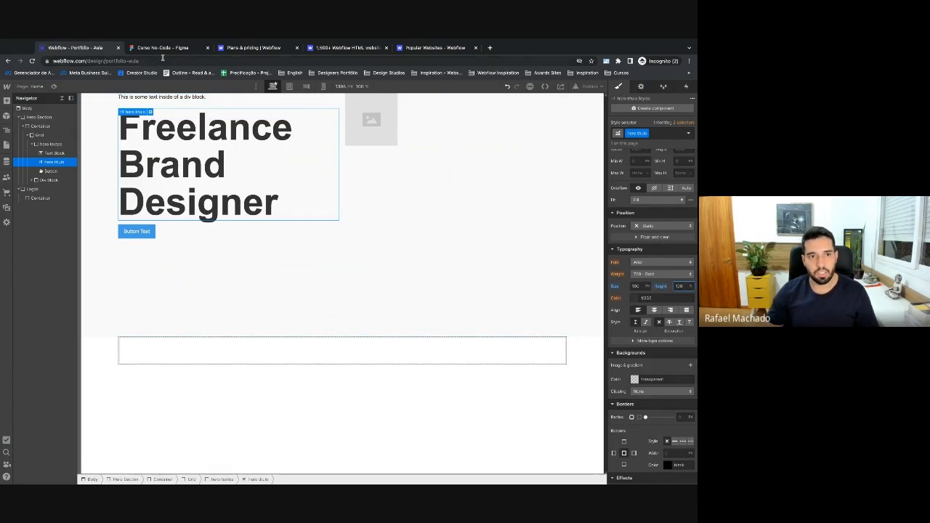
Compare the heading with Figma, then change the text block above it to BEM-VINDO.
left_click(162, 48)
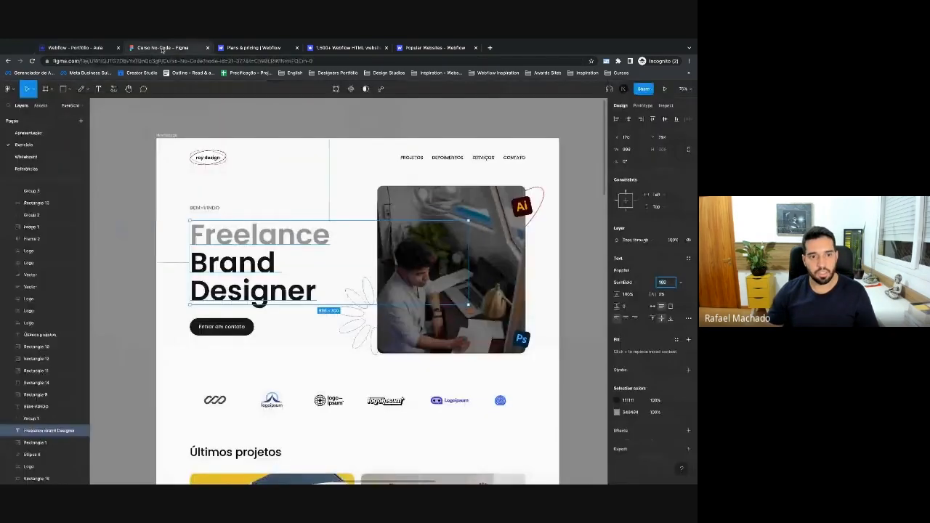
left_click(98, 49)
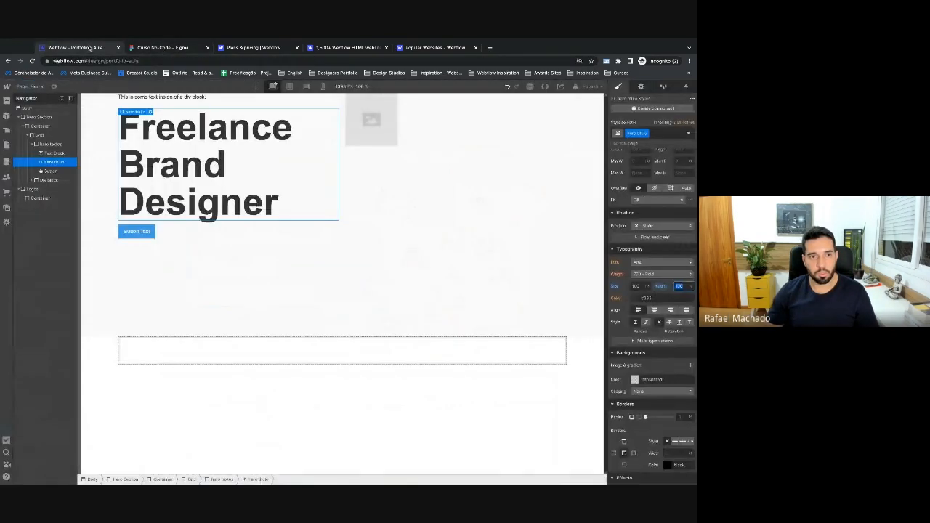
left_click(163, 48)
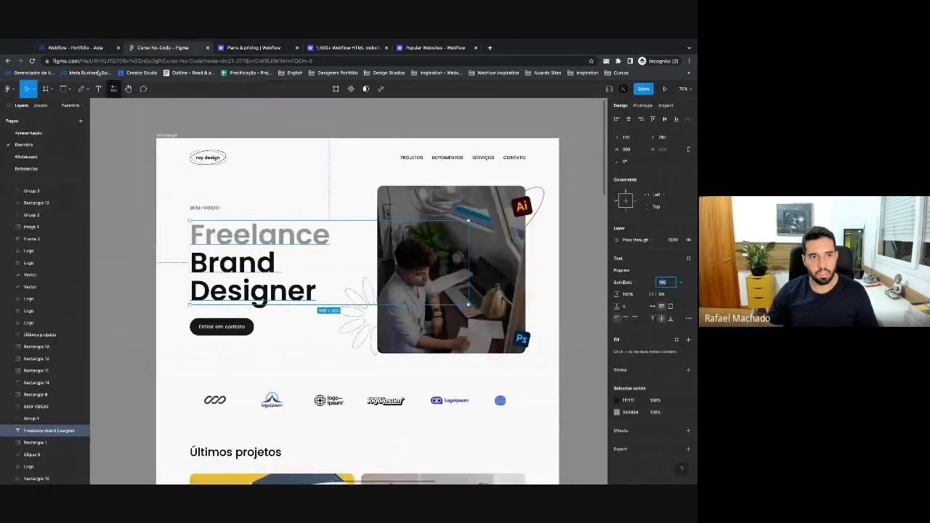
left_click(99, 48)
left_click(167, 98)
type("BEM-V")
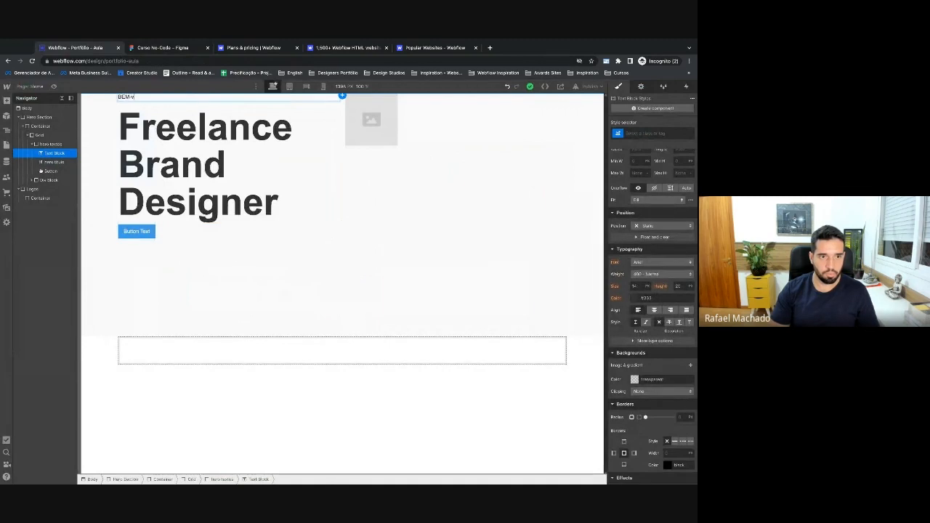
type("INDO")
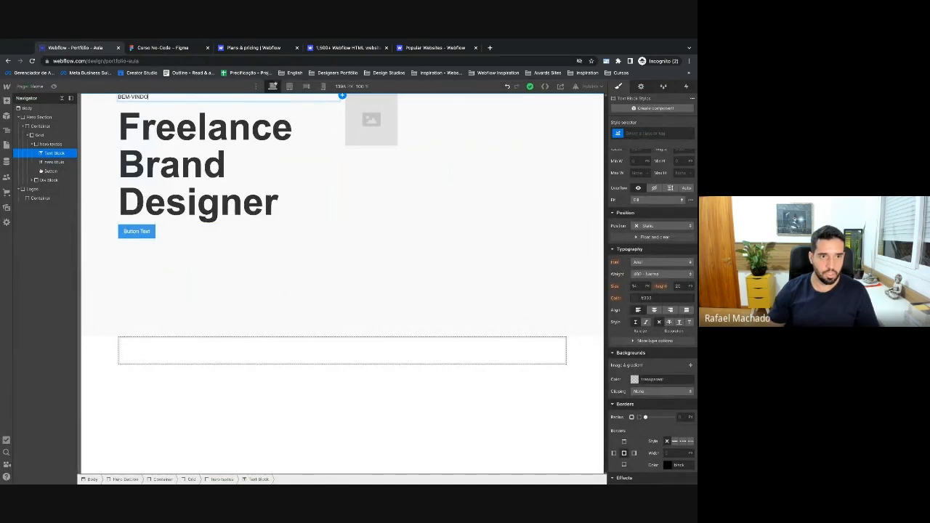
Replace the hero button's label with 'Entrar em contato', as shown in Figma.
left_click(163, 47)
left_click(76, 47)
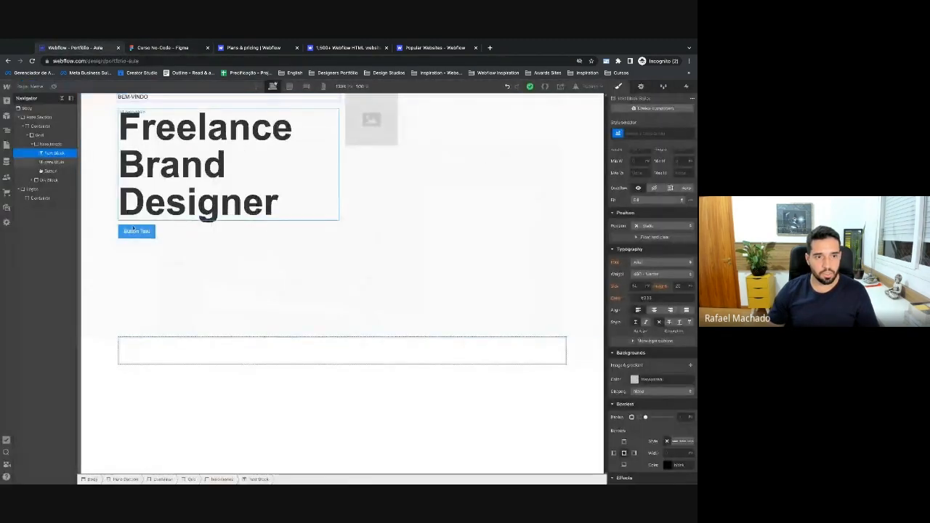
left_click(137, 232)
double_click(137, 232)
key("BackSpace")
type("Entrar em")
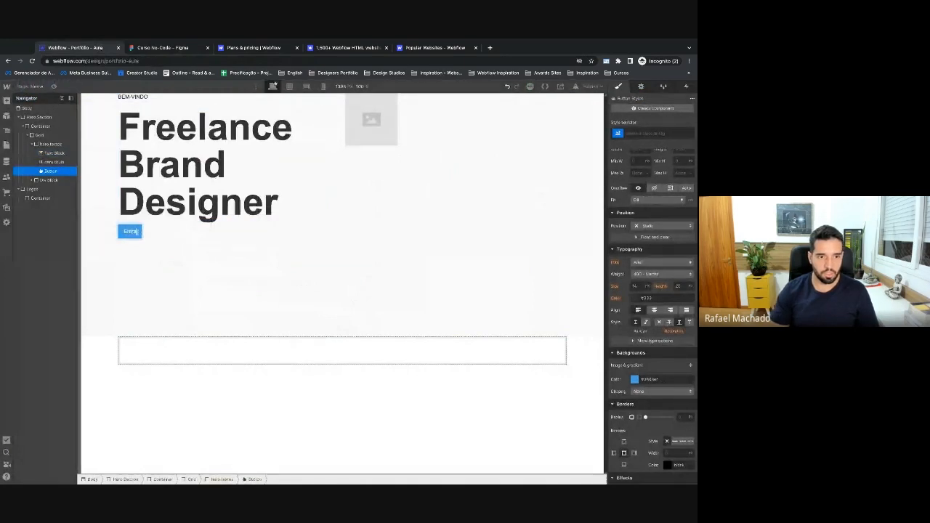
type(" contato")
key("Escape")
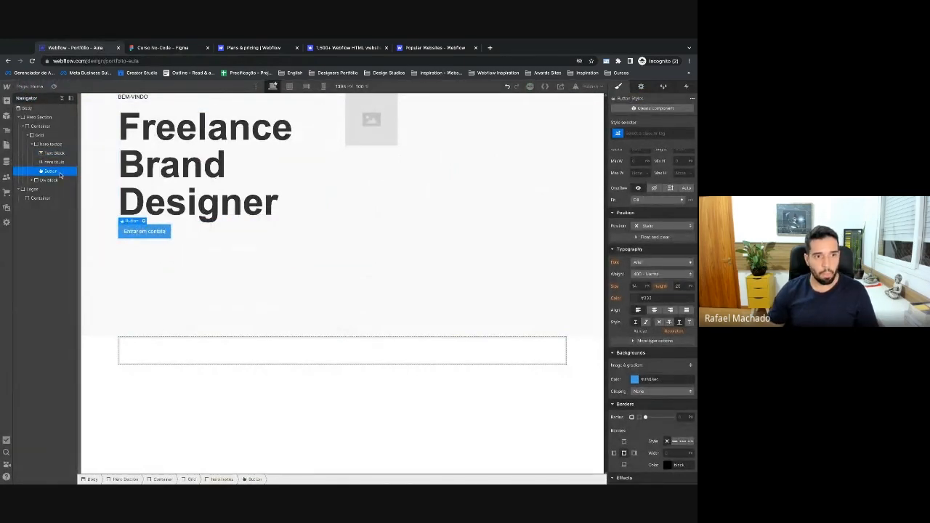
left_click(623, 134)
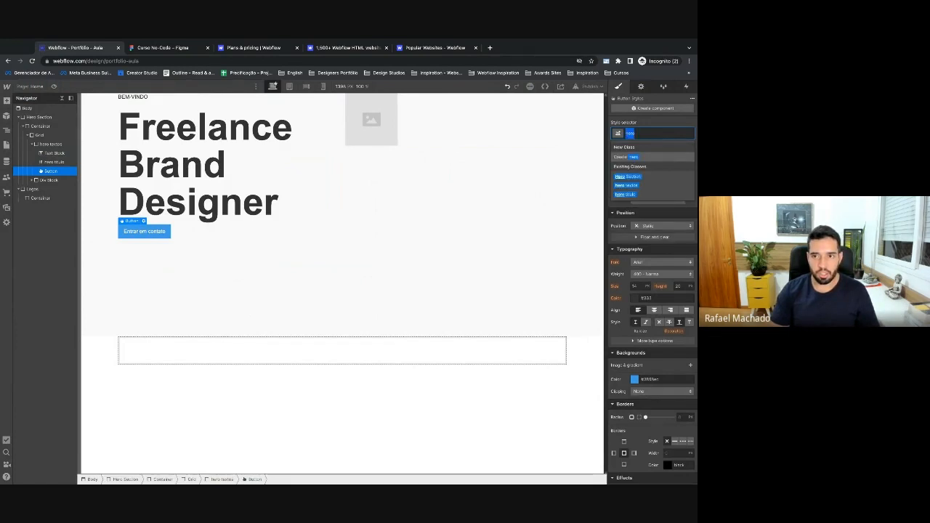
Create the cta primario class on the button and give it a black background.
type("cta")
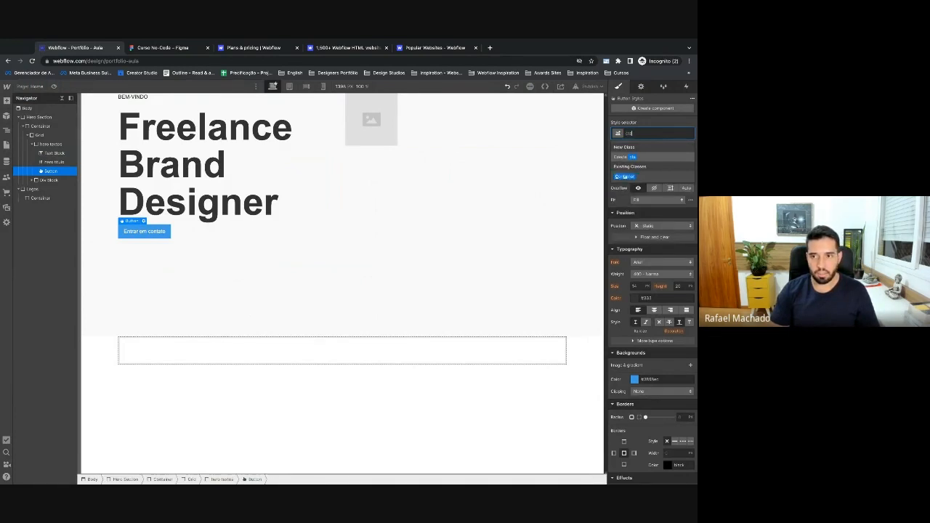
type(" primario")
key("Return")
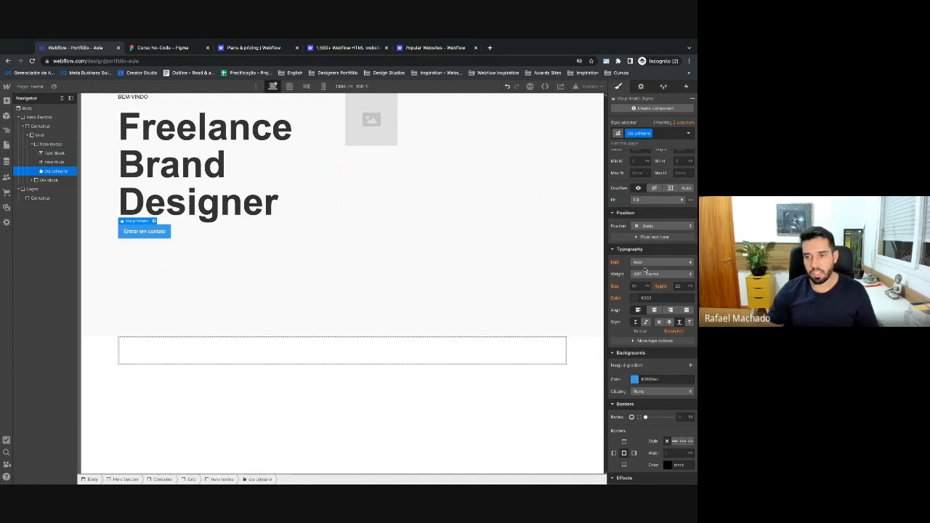
scroll(649, 274, "down", 1)
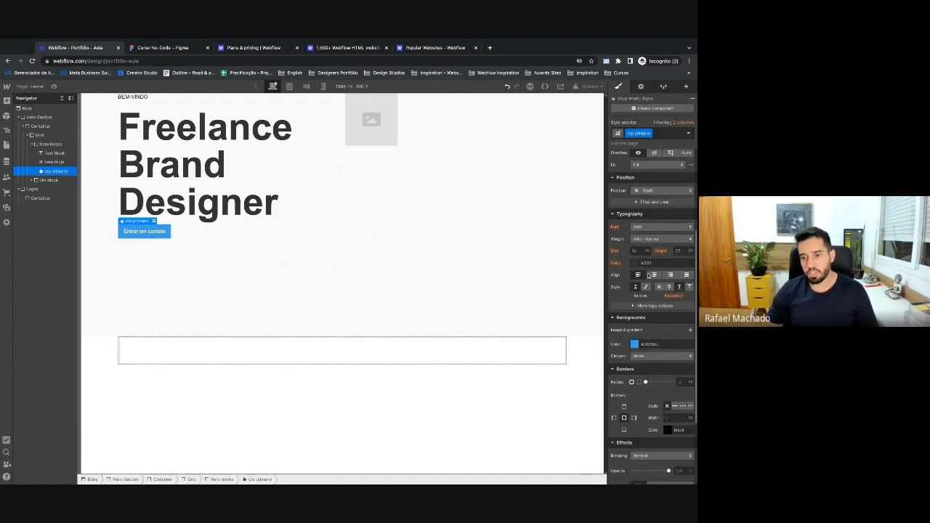
left_click(637, 346)
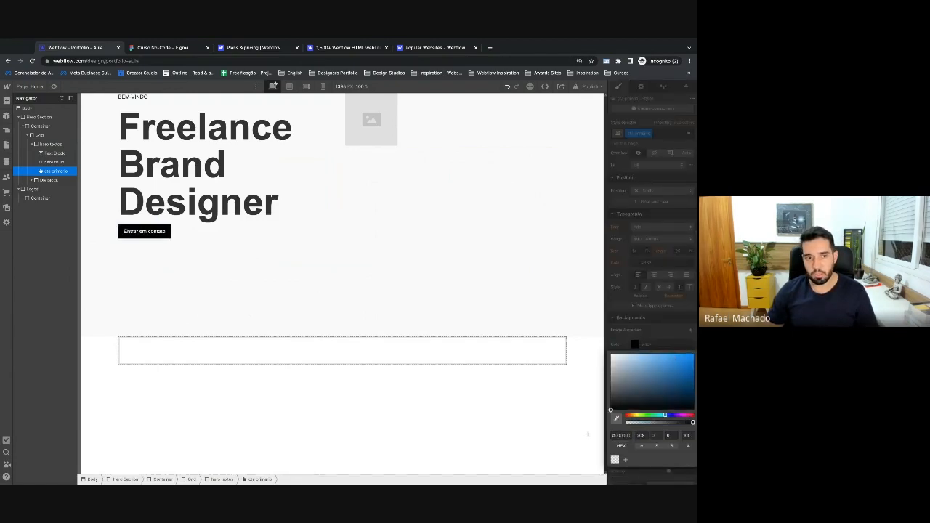
left_click(162, 47)
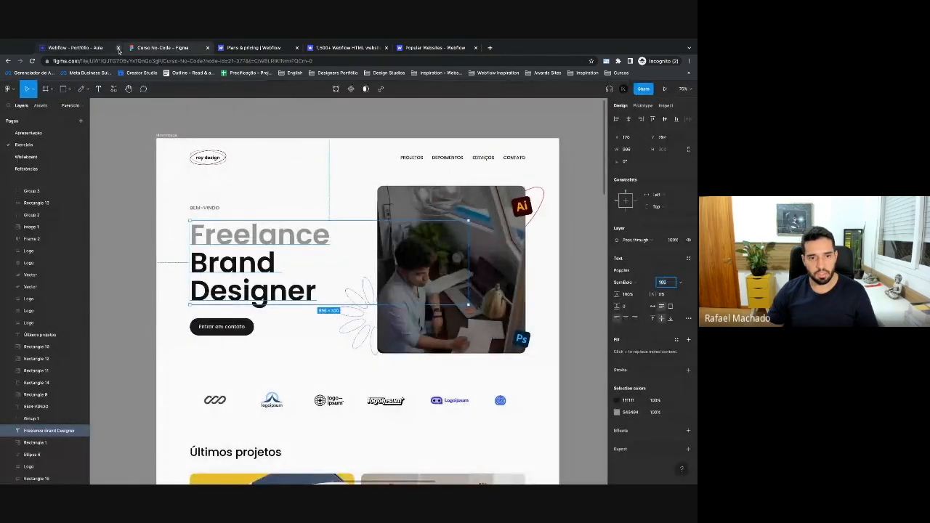
left_click(80, 48)
Set the button's border radius to 100 for a pill shape.
scroll(627, 281, "down", 5)
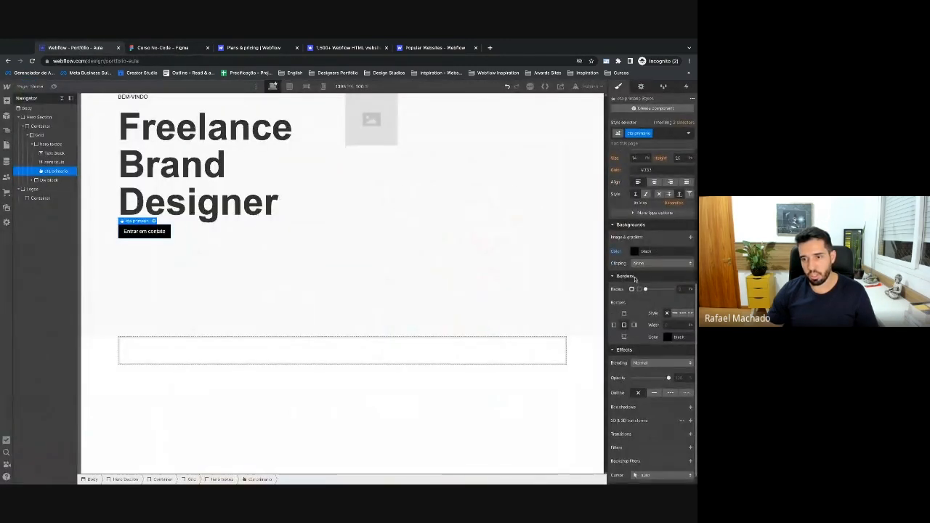
left_click(680, 290)
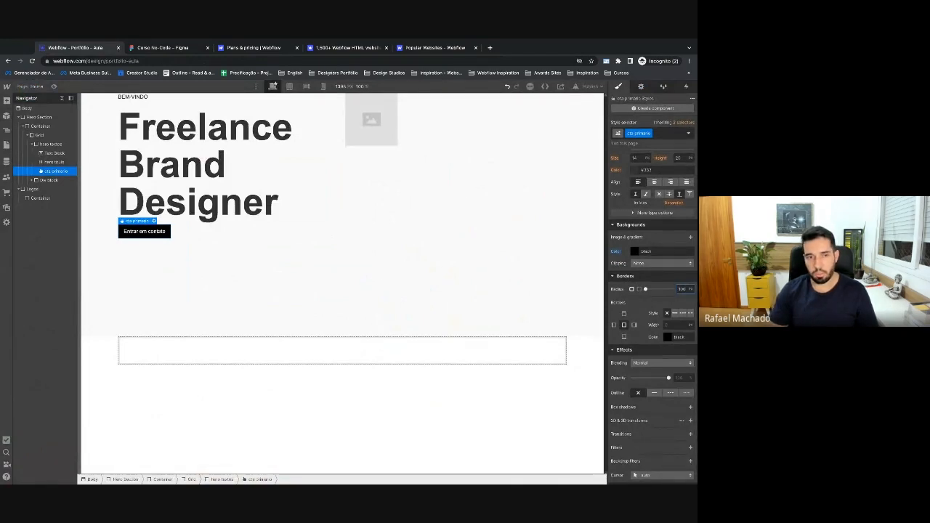
key("Return")
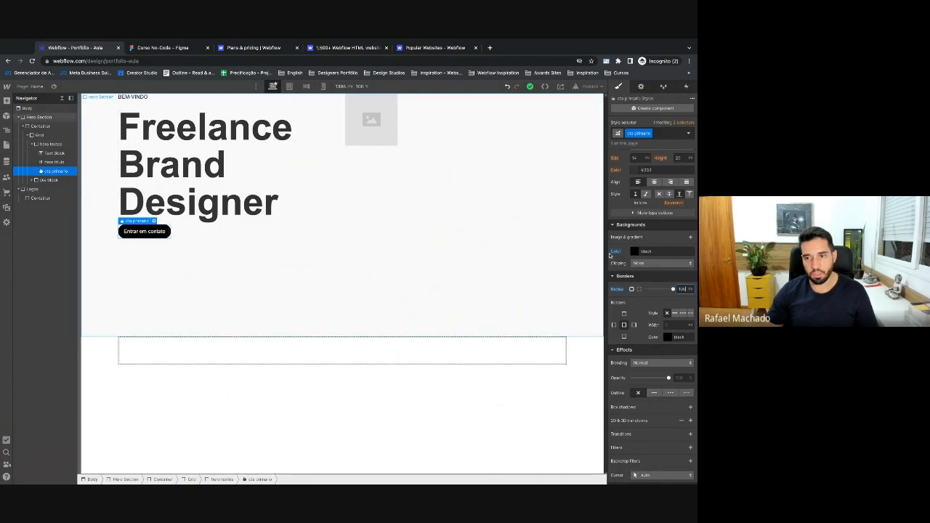
scroll(614, 261, "up", 5)
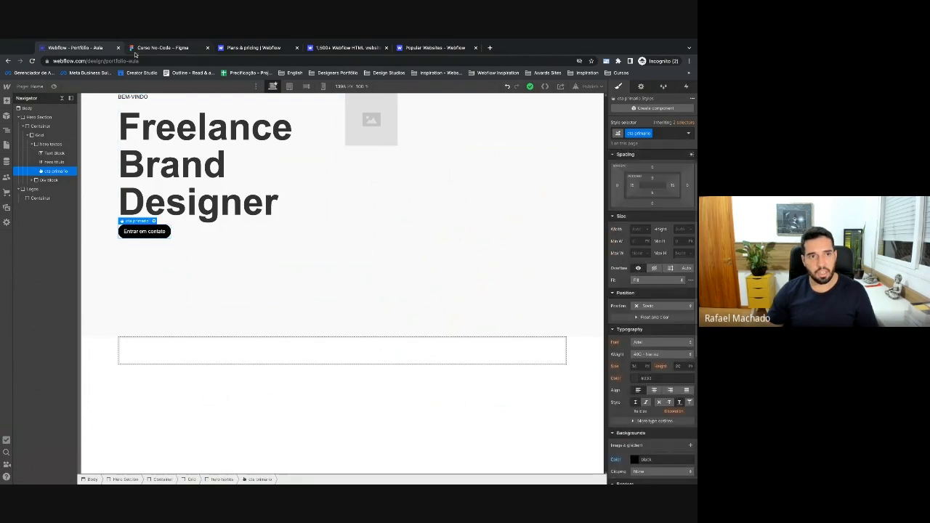
left_click(135, 50)
Match the Figma button by setting its top and bottom padding to 20.
left_click(237, 328)
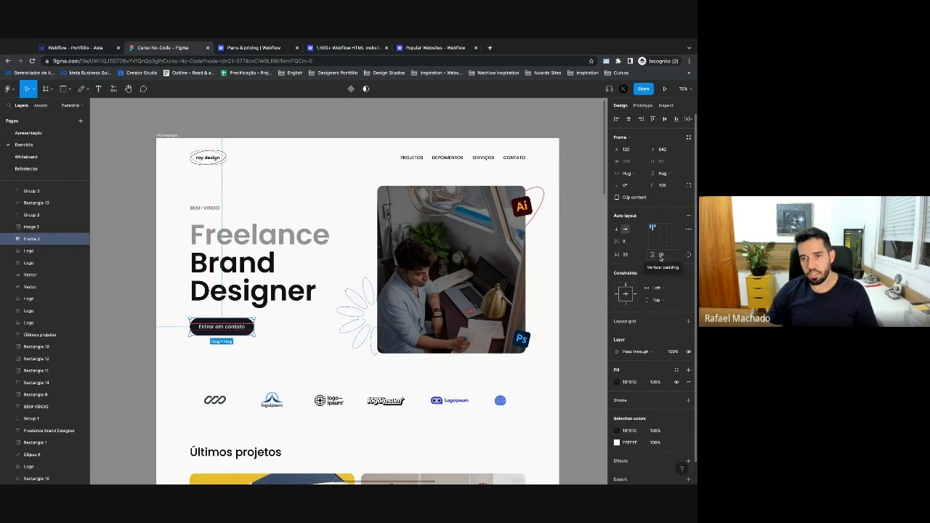
left_click(83, 48)
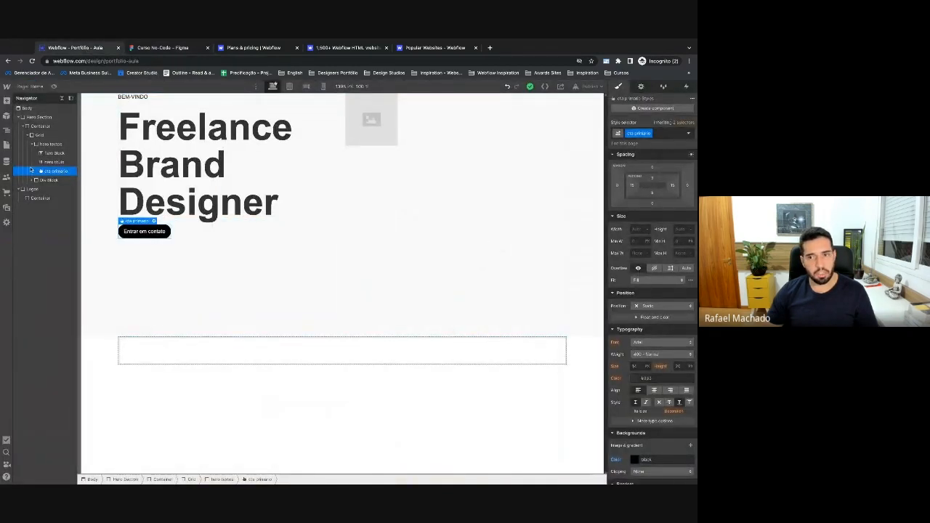
scroll(636, 217, "up", 1)
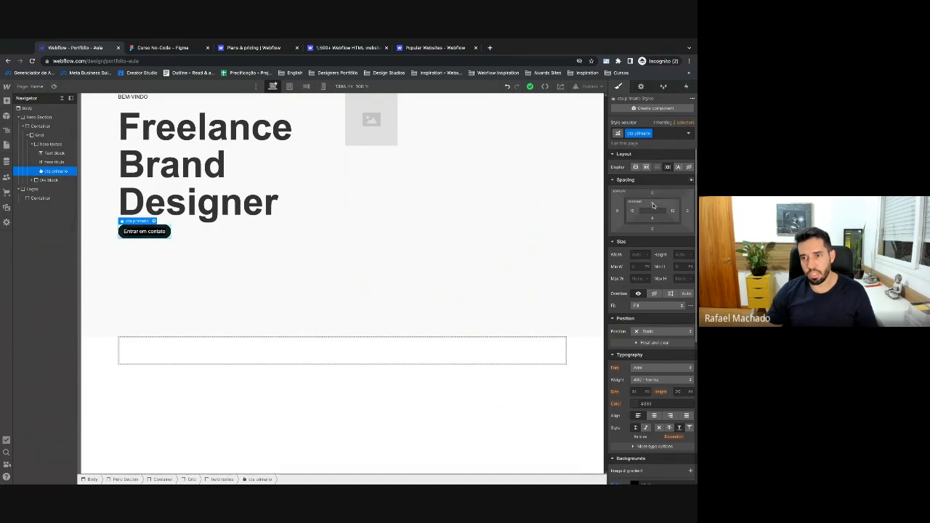
left_click(161, 48)
left_click(92, 50)
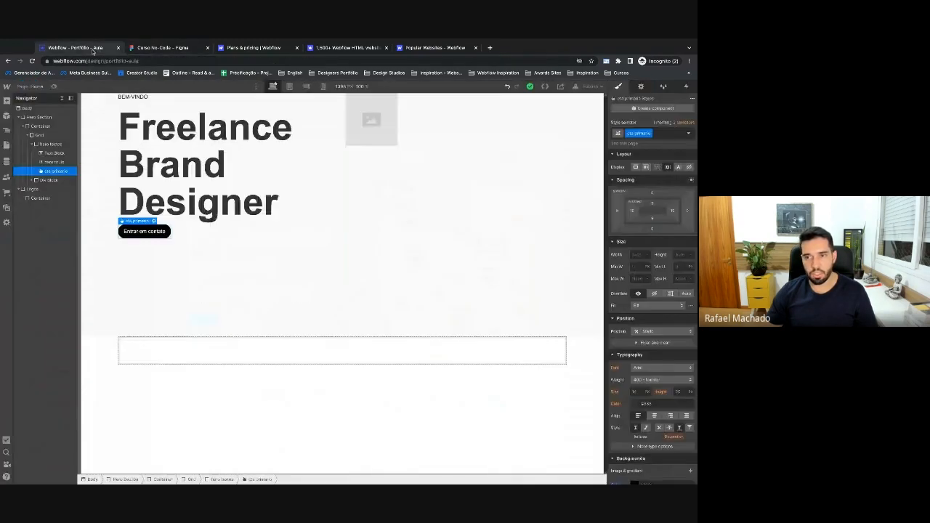
mouse_move(653, 204)
left_mouse_down()
mouse_move(676, 215)
mouse_move(662, 217)
left_mouse_up()
left_click(652, 218)
type("20")
key("Return")
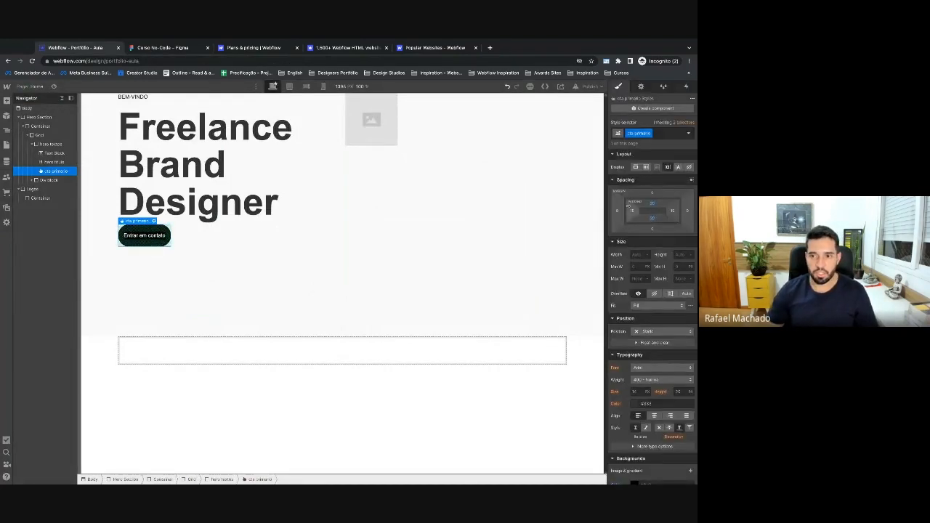
Widen the button with more left padding and a right padding of 32.
left_click_drag(632, 211, 633, 213)
left_click(672, 211)
type("32")
key("Return")
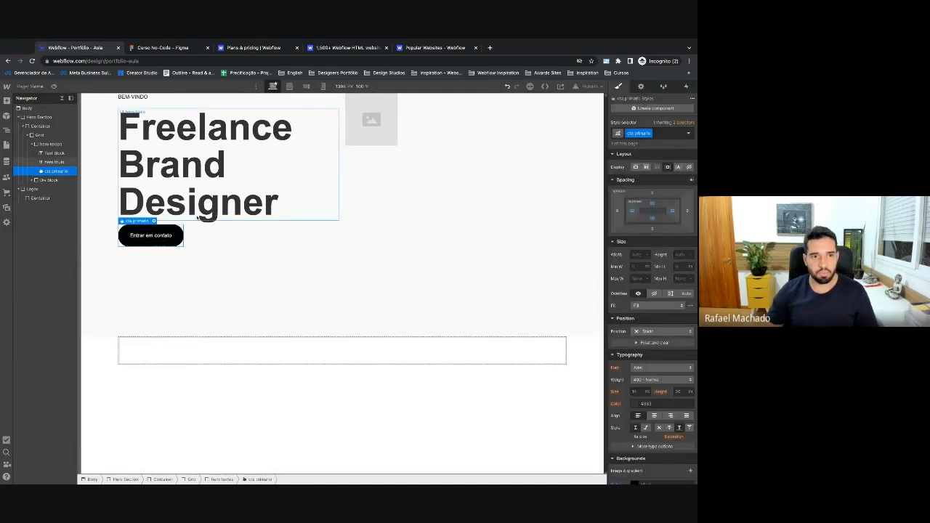
Measure the BEM-VINDO-to-heading gap in Figma, then select the Webflow heading.
left_click(143, 50)
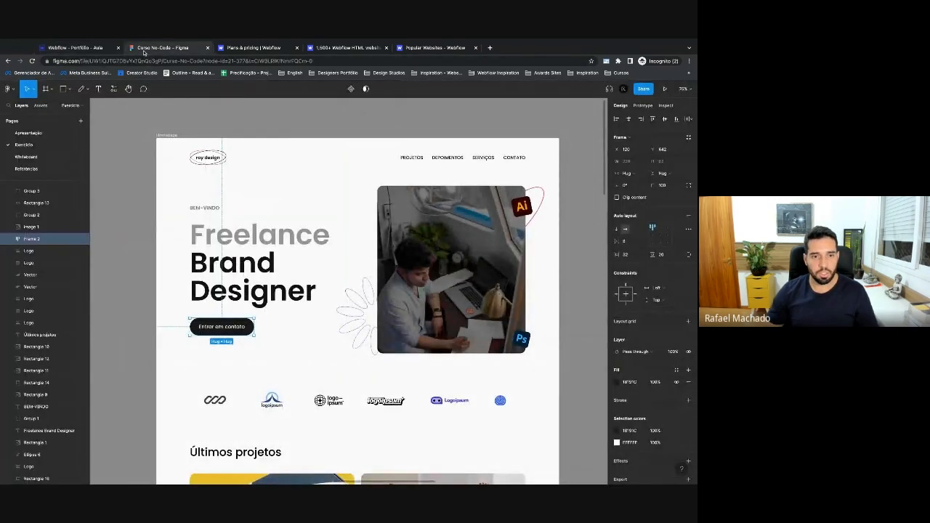
left_click(245, 291)
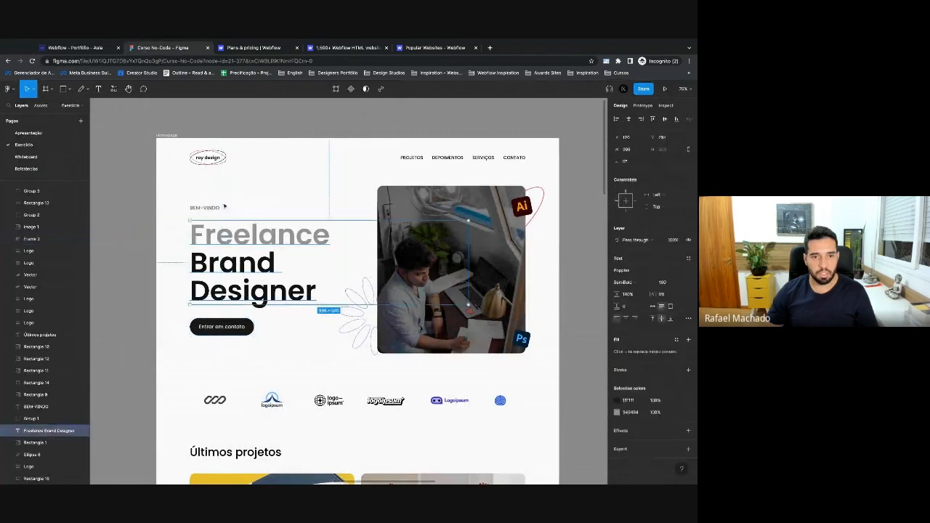
key("alt")
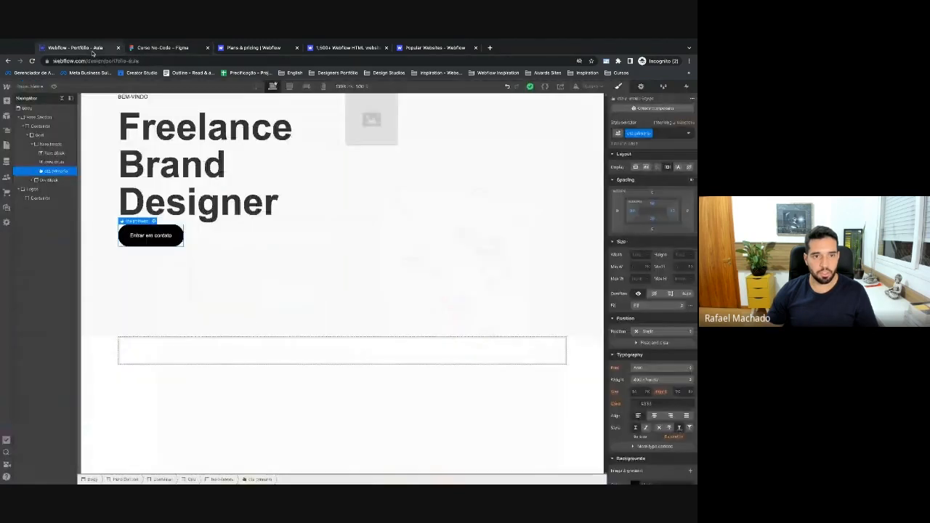
left_click(94, 49)
left_click(145, 48)
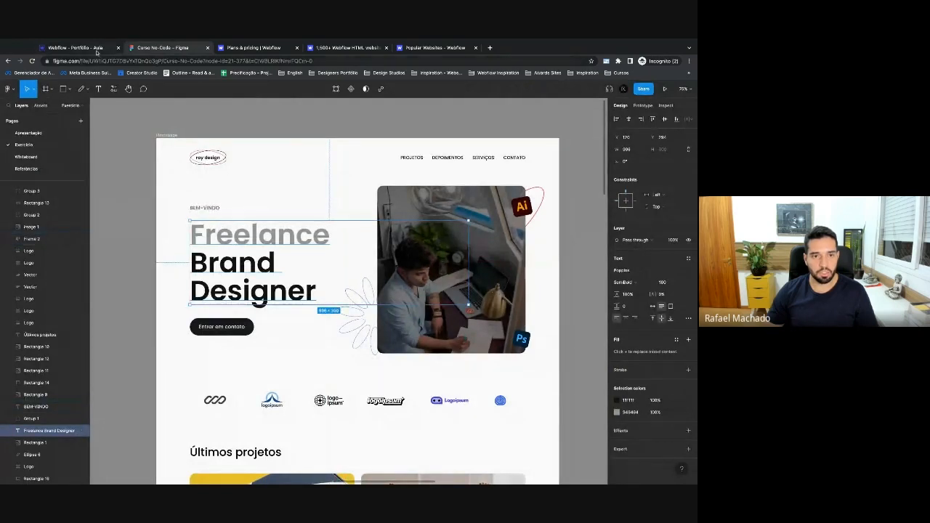
left_click(96, 50)
left_click(213, 186)
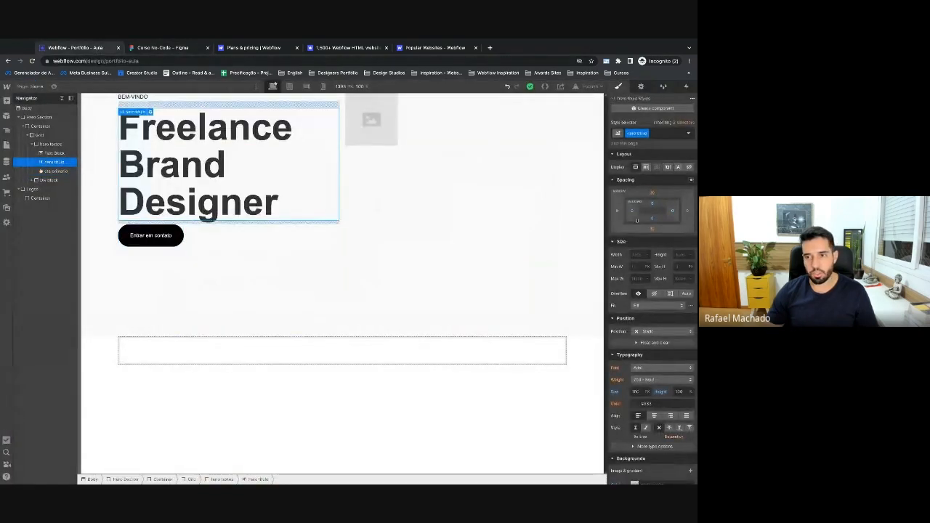
Give the hero heading a 36 top margin and 48 bottom margin.
left_click(652, 192)
type("36")
key("Return")
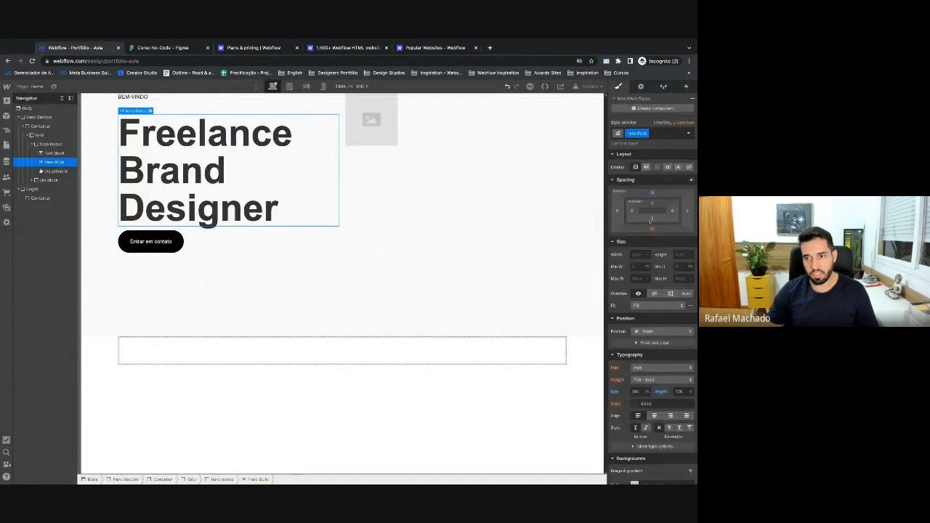
left_click(652, 229)
type("48")
key("Return")
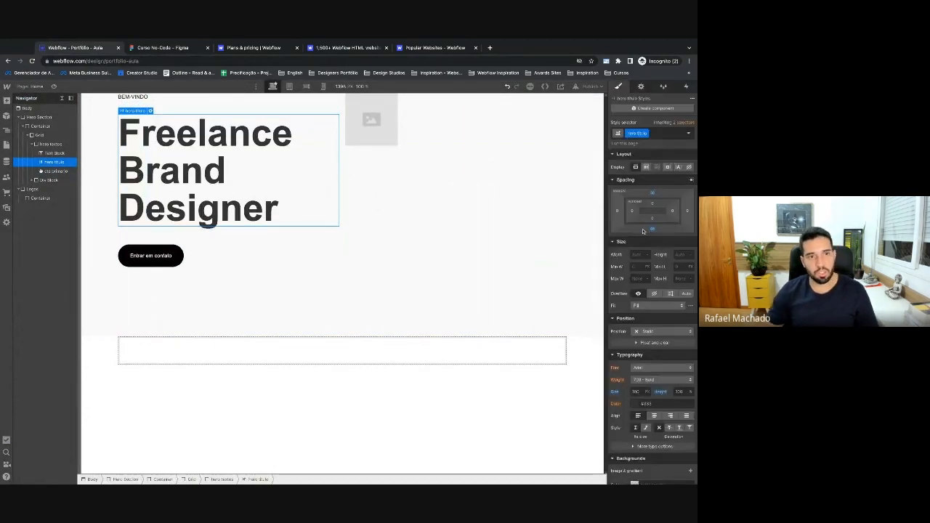
Make hero textos a vertical flex column, aligned to the start and justified to the centre.
left_click(208, 230)
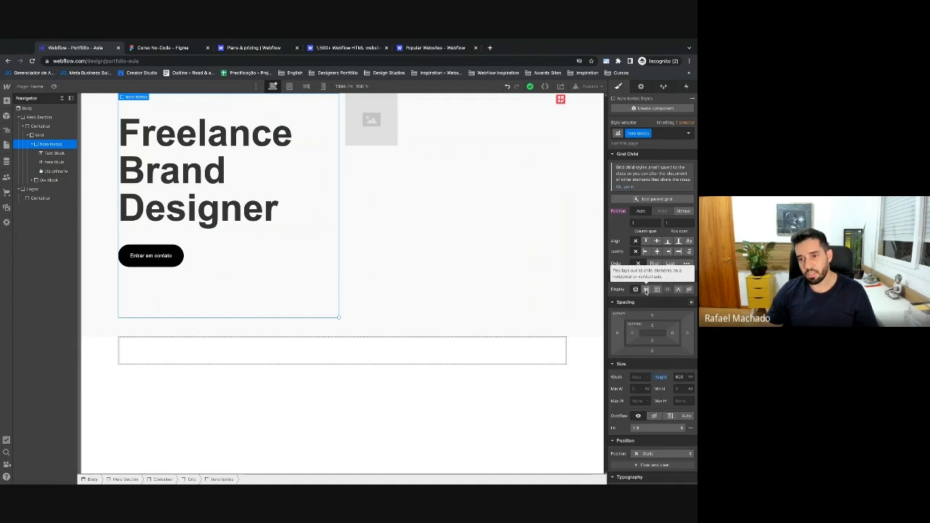
left_click(646, 289)
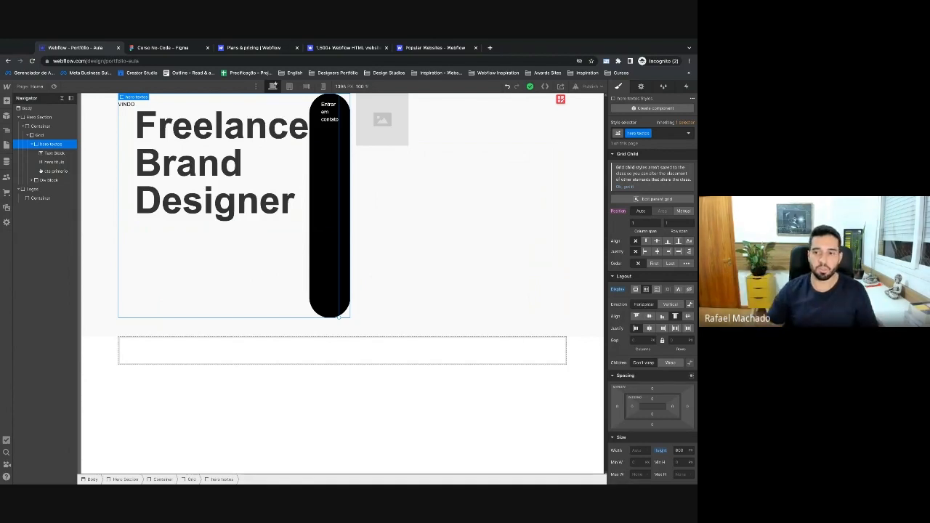
left_click(667, 306)
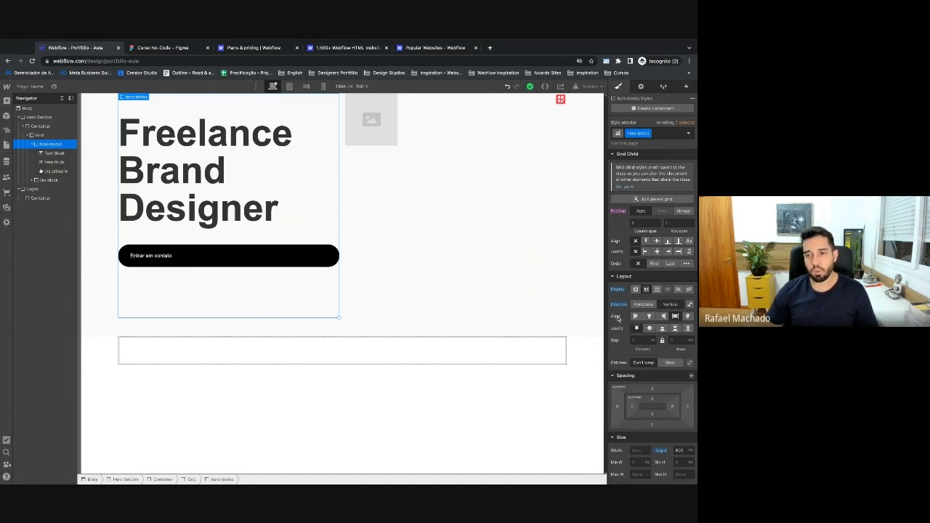
left_click(663, 318)
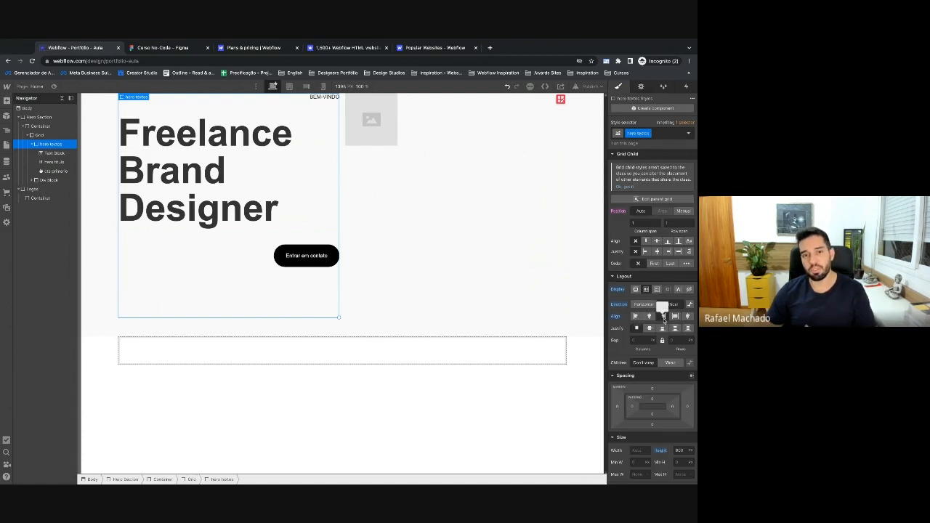
left_click(635, 316)
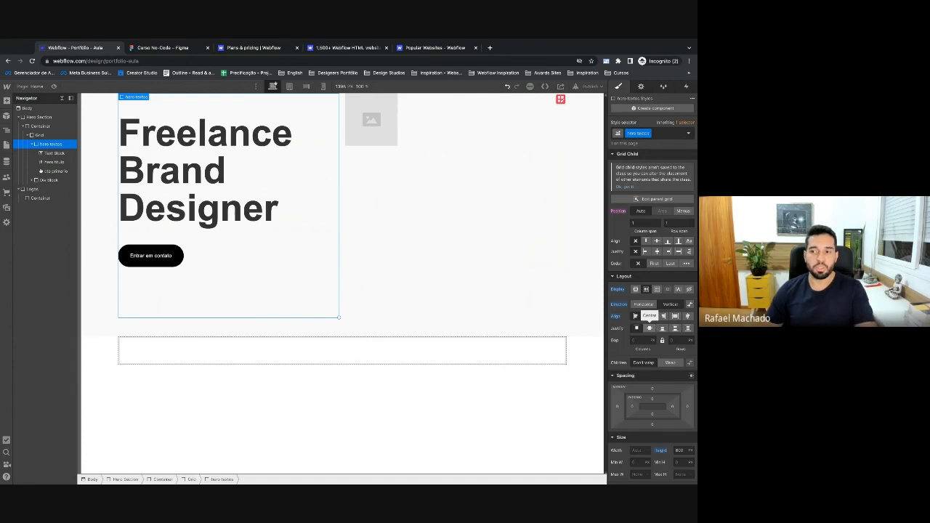
left_click(649, 329)
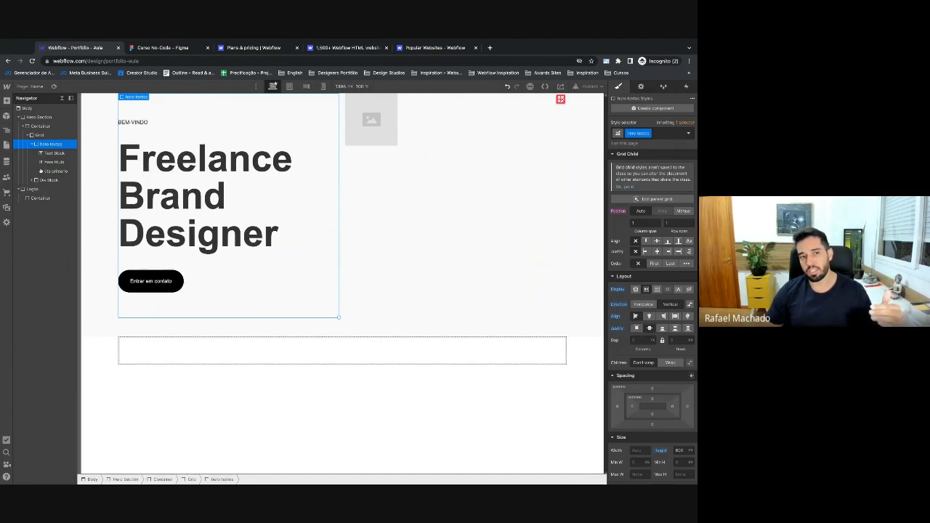
left_click(372, 120)
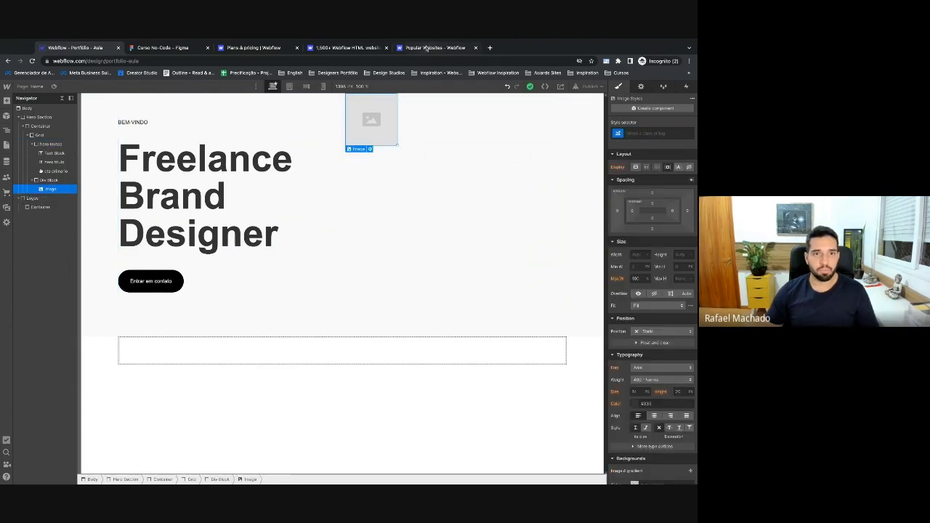
Export the Figma hero photo Rectangle 1 as a PNG at 2x scale.
left_click(162, 49)
left_click(393, 193)
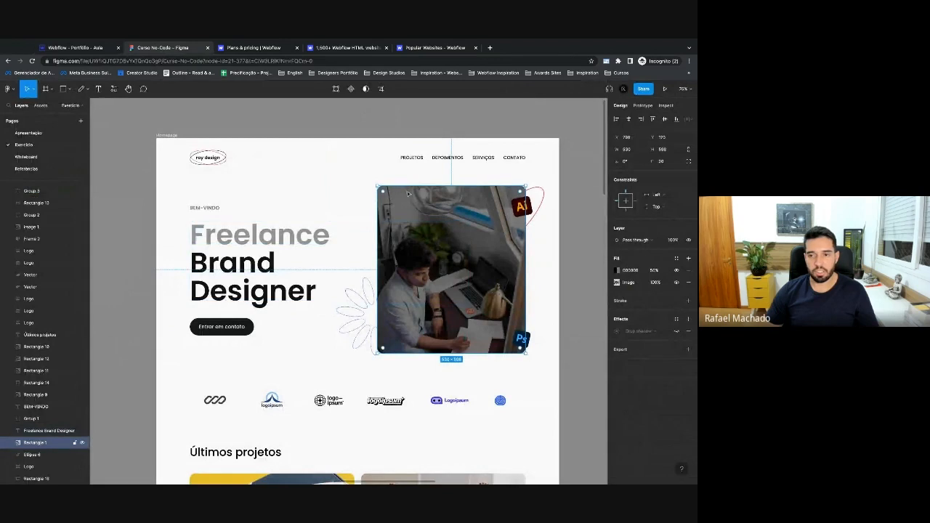
left_click(688, 350)
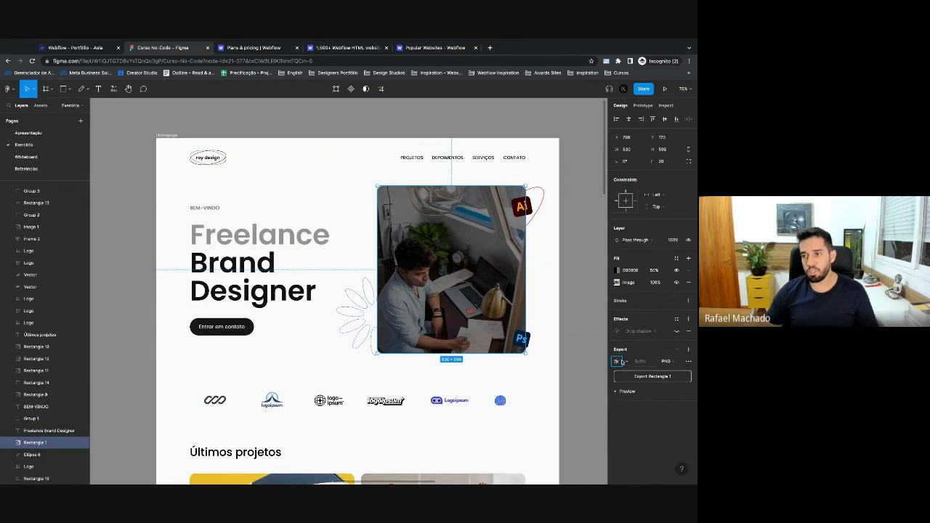
type("2")
key("Tab")
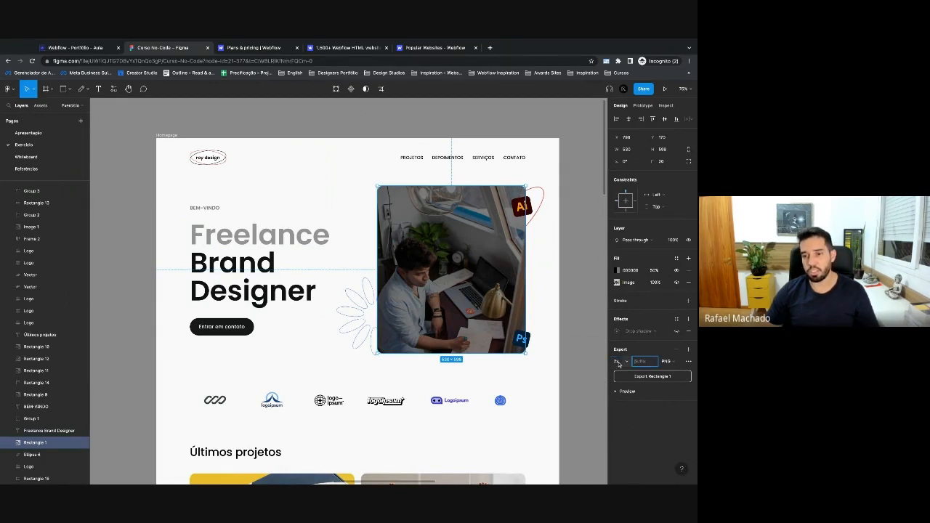
left_click(644, 380)
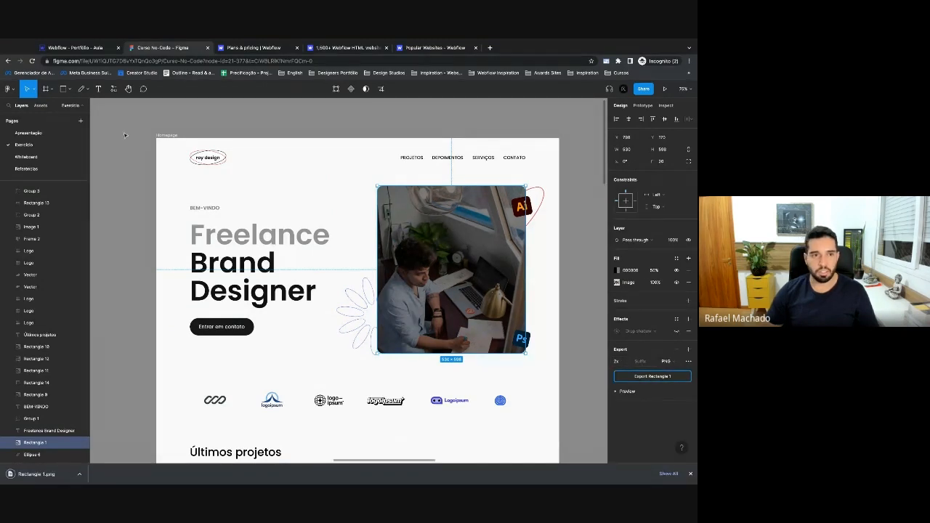
left_click(75, 47)
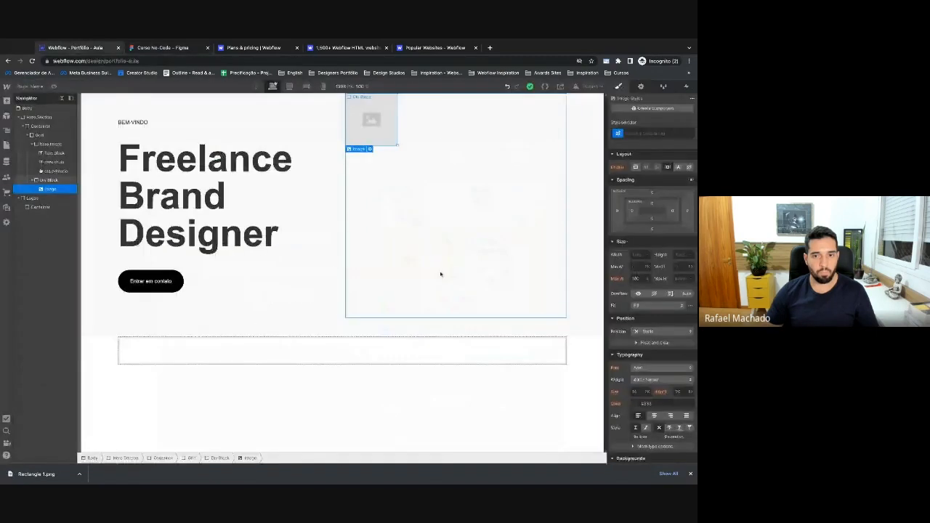
Upload Rectangle 1.png to Assets and place it in the hero image placeholder.
left_click(369, 148)
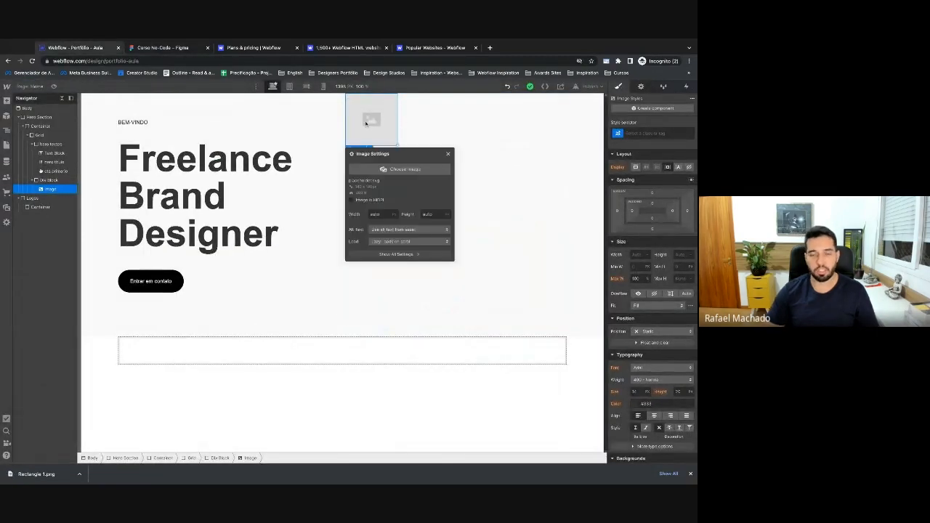
left_click(388, 172)
left_click_drag(36, 474, 84, 313)
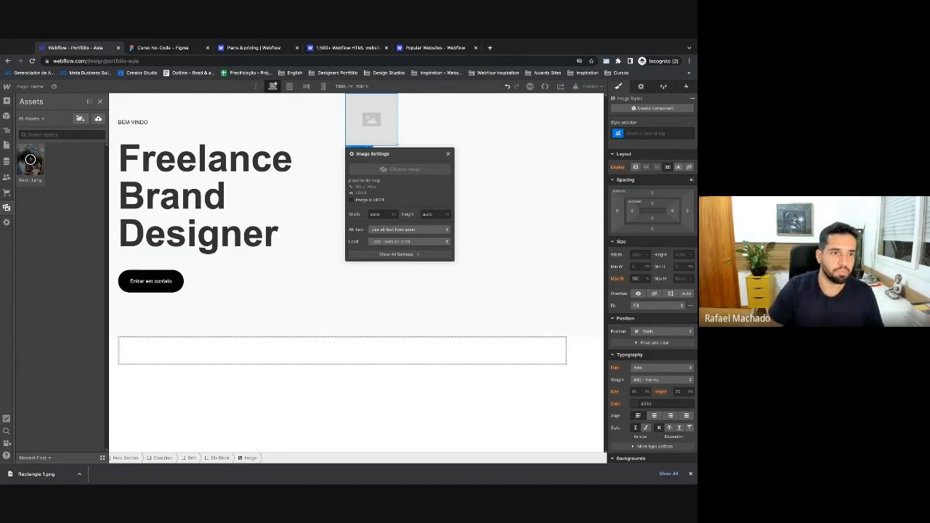
left_click(30, 163)
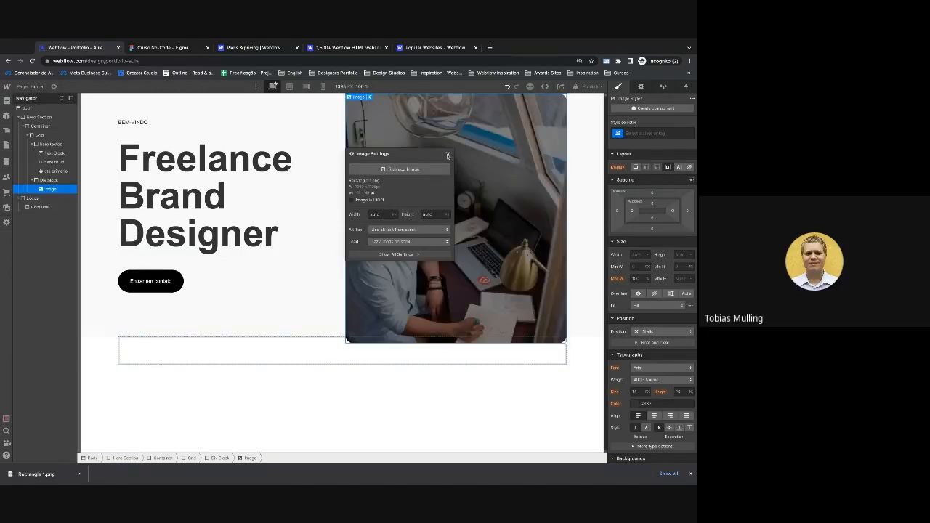
left_click(448, 154)
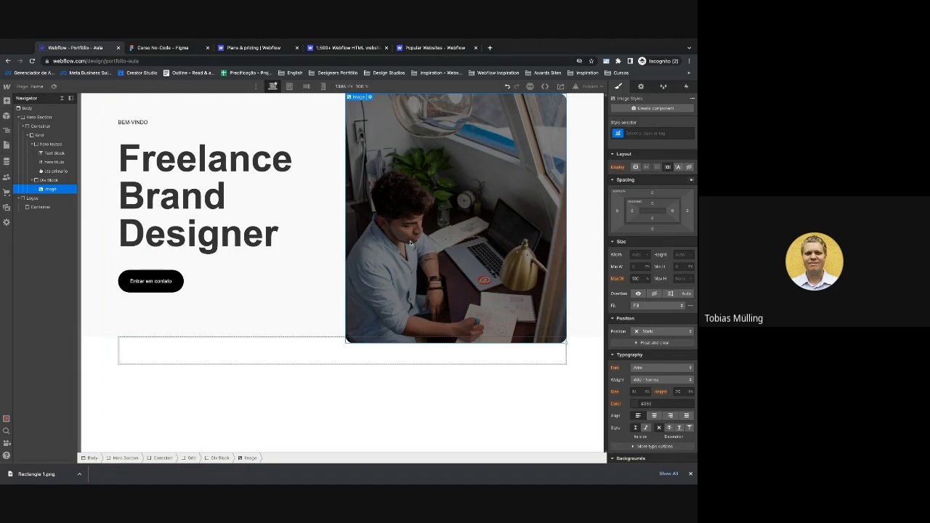
Mark the hero photo as HiDPI so it displays at half size.
left_click(340, 237)
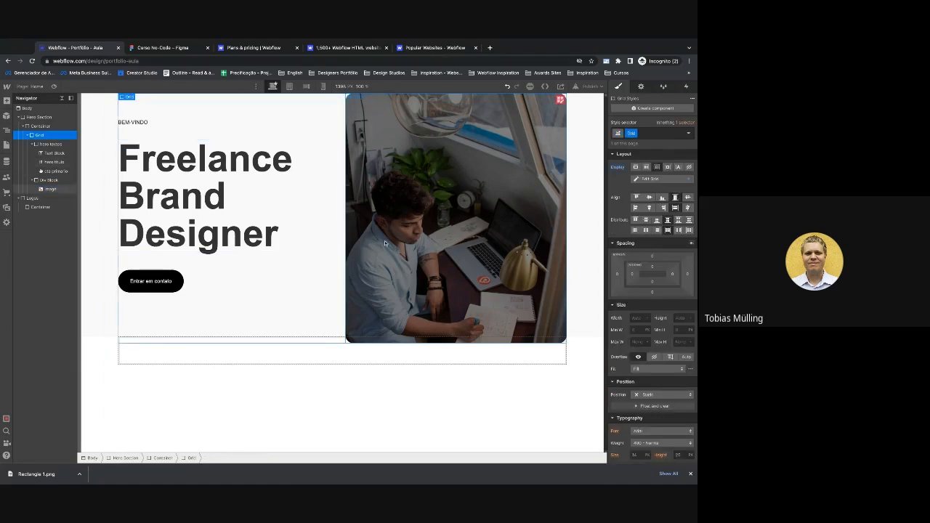
left_click(389, 137)
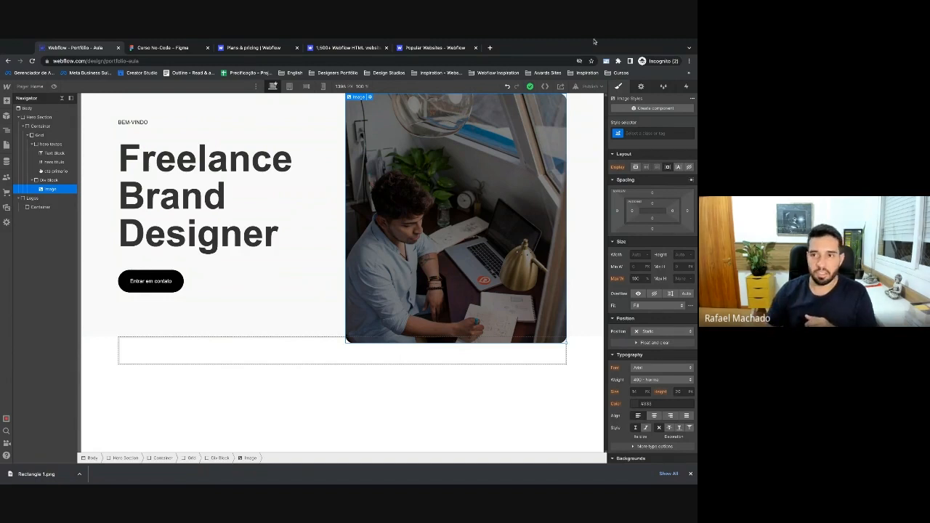
double_click(474, 161)
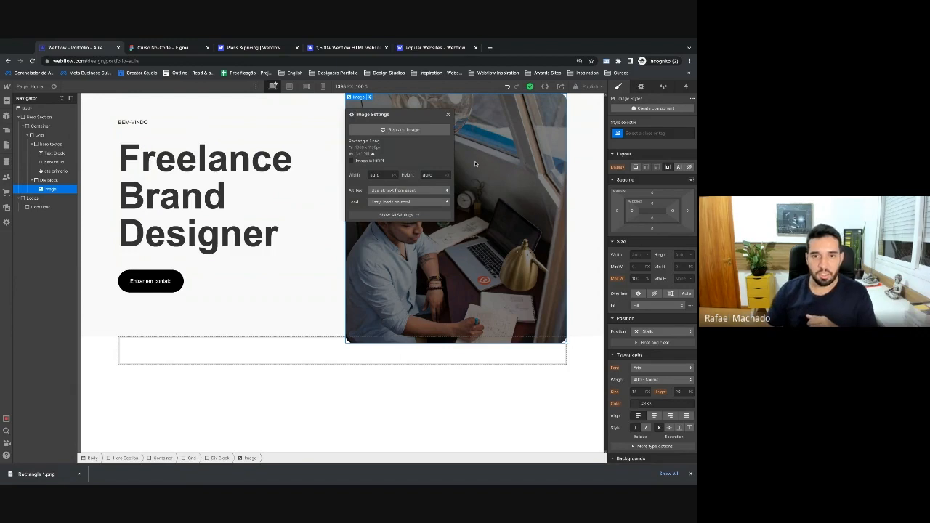
left_click(367, 161)
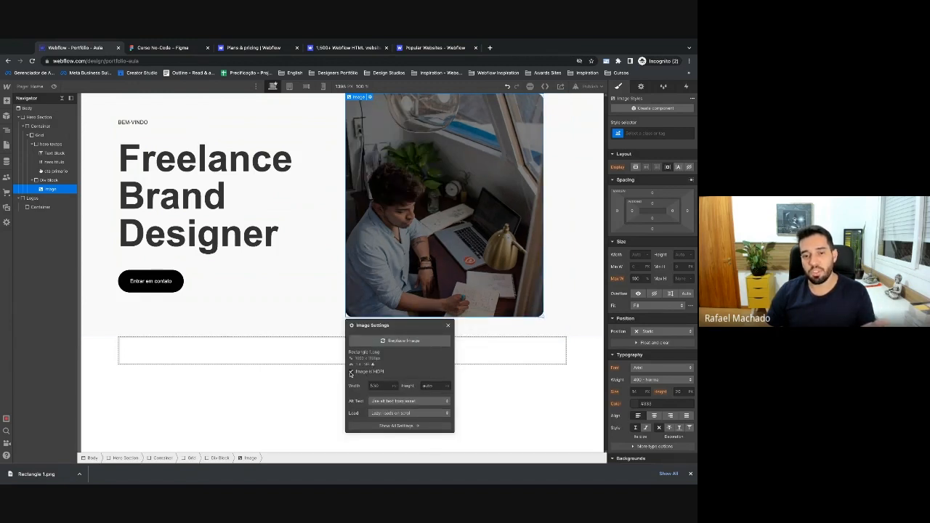
left_click(447, 325)
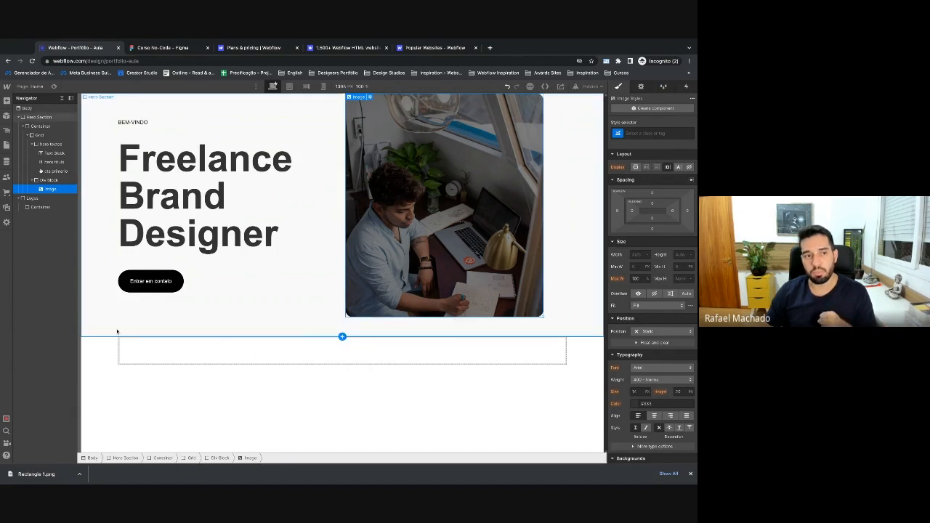
left_click(52, 181)
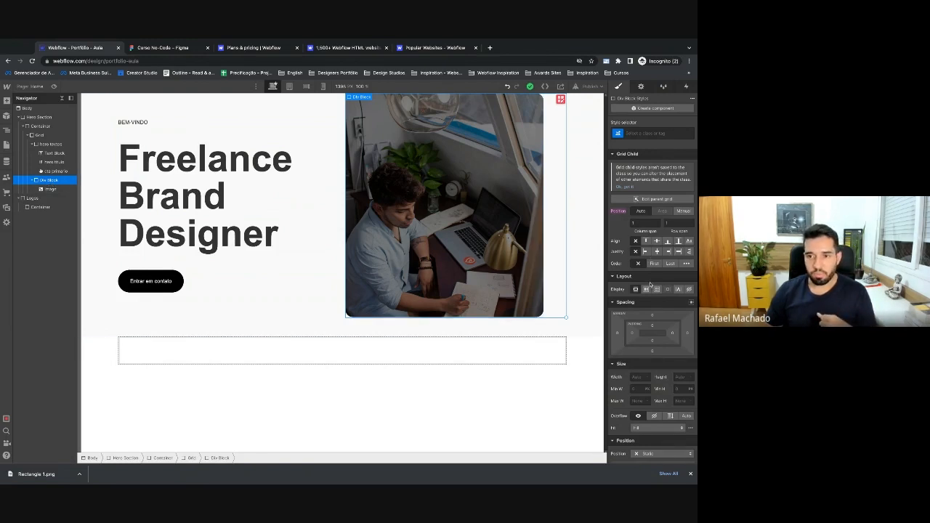
left_click(646, 135)
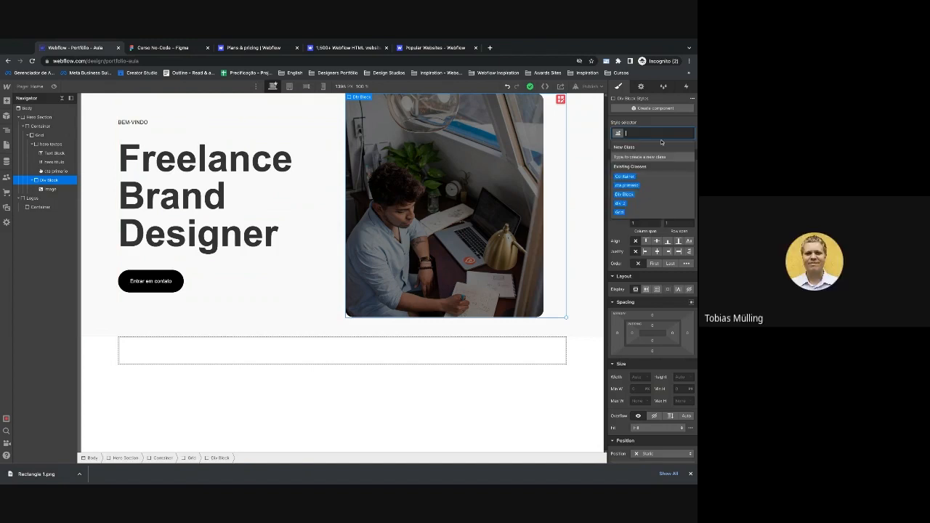
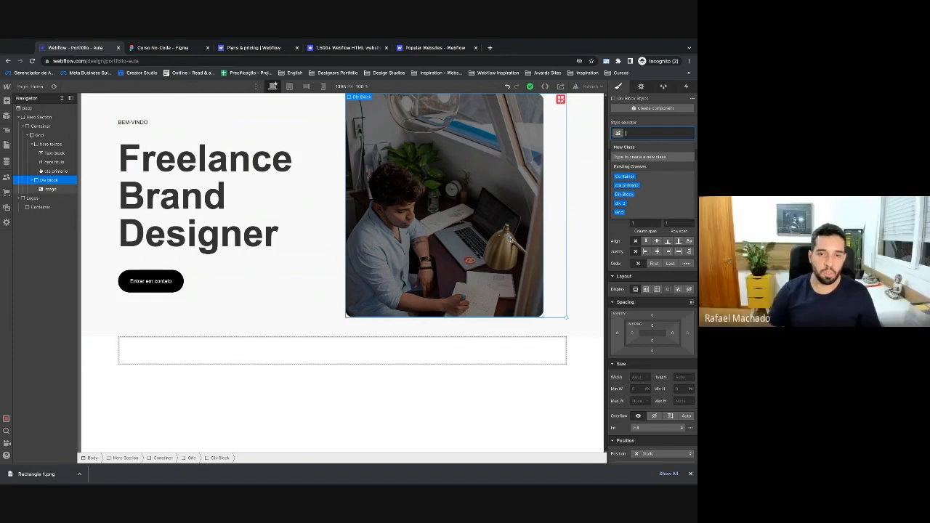
Give the Div Block wrapping the hero photo a new 'hero image' class.
left_click(511, 240)
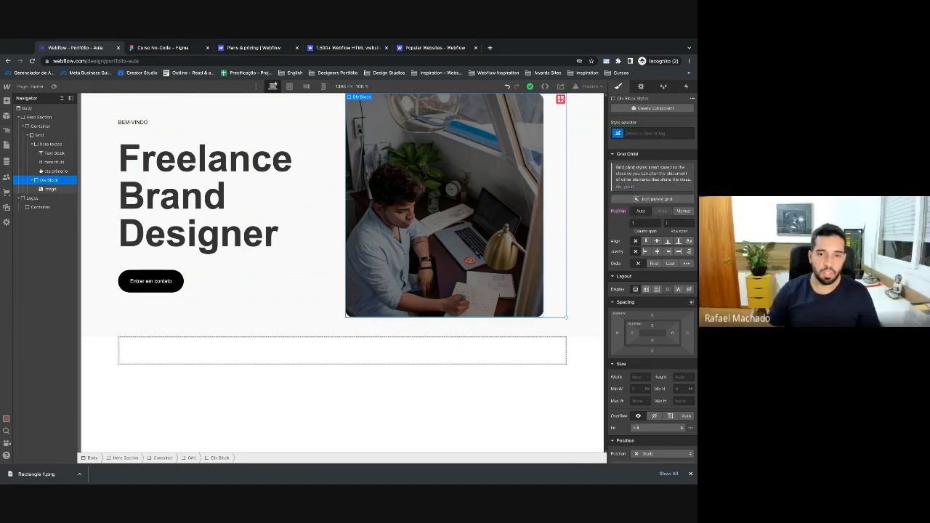
left_click(68, 182)
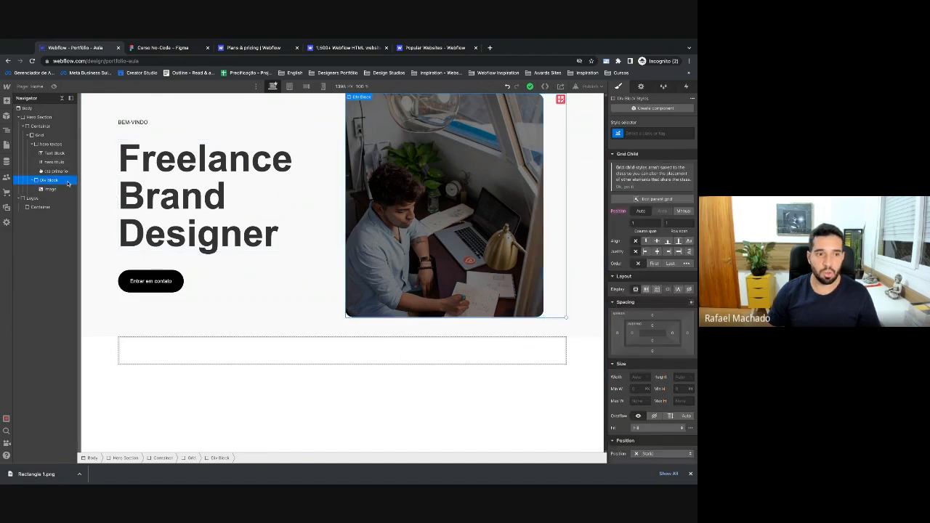
left_click(633, 134)
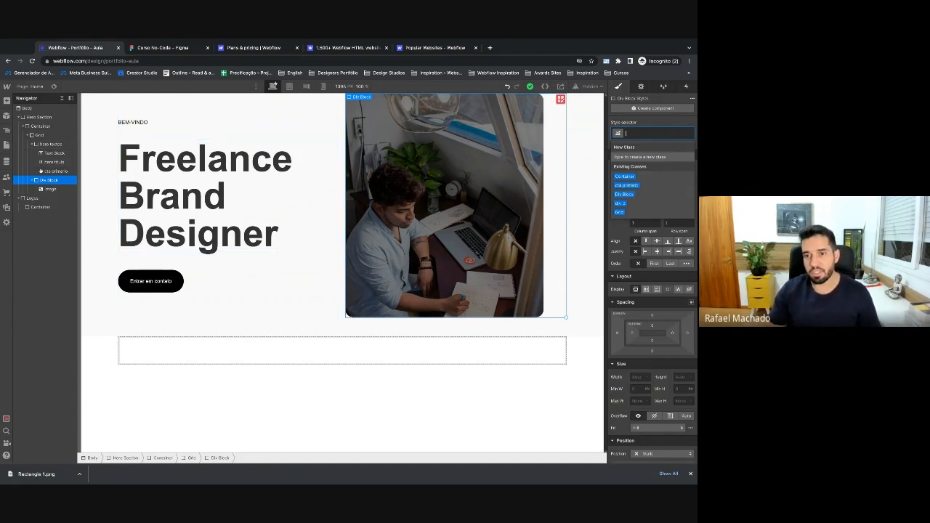
left_click(391, 190)
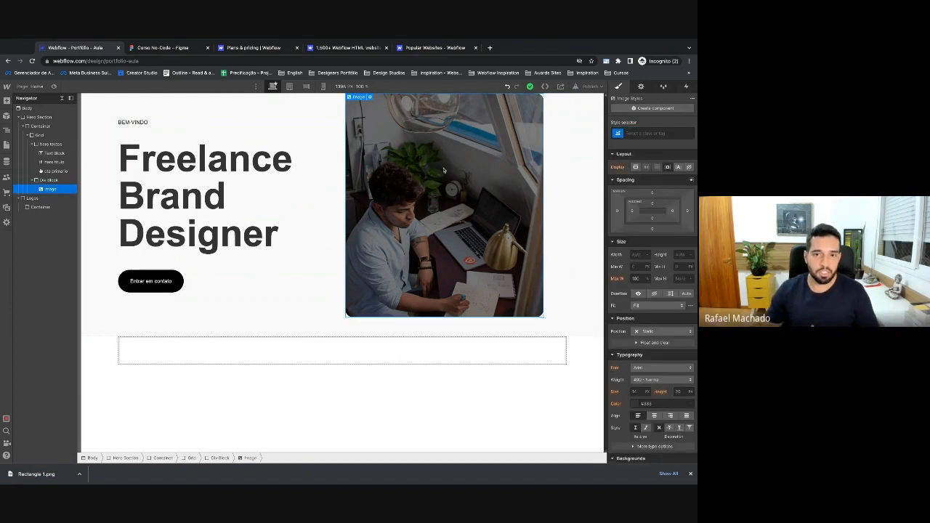
left_click(58, 181)
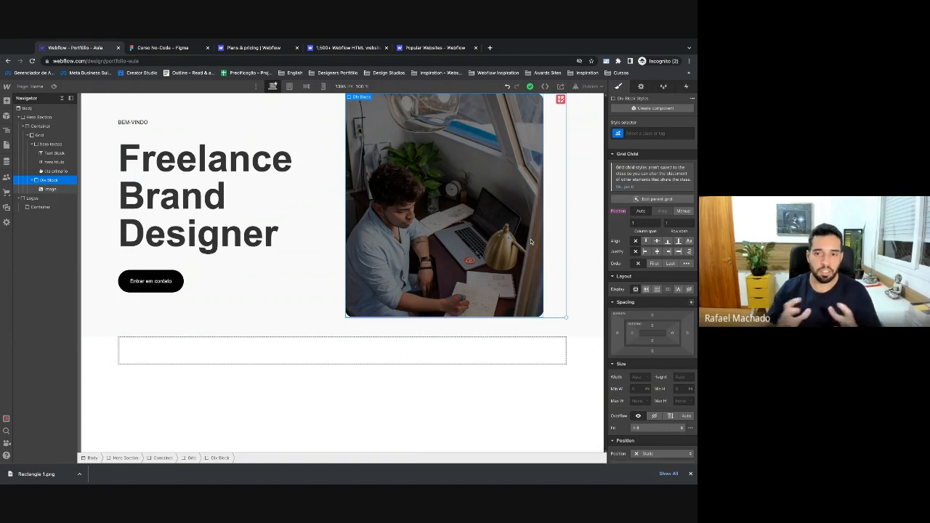
left_click(641, 134)
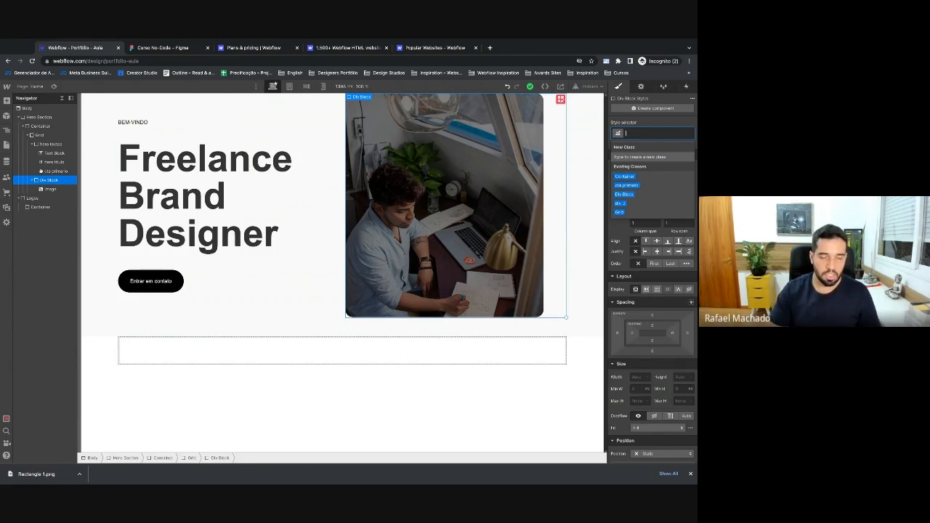
type("hero image")
key("Return")
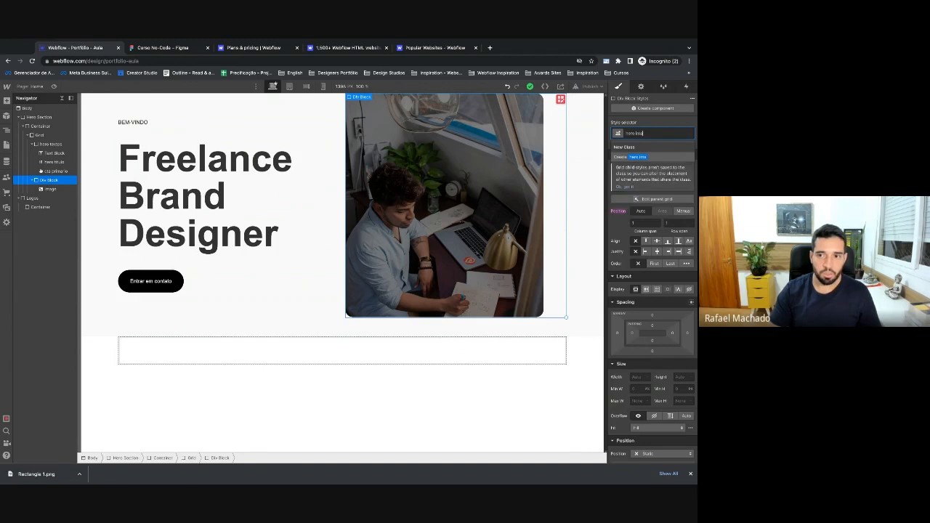
Set hero image to Display Flex with Justify end so the photo aligns right.
left_click(647, 290)
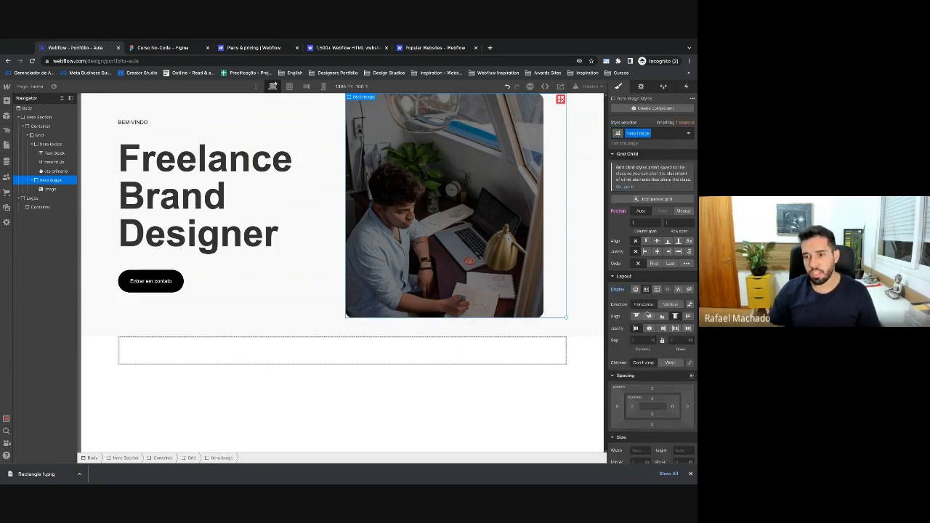
left_click(663, 329)
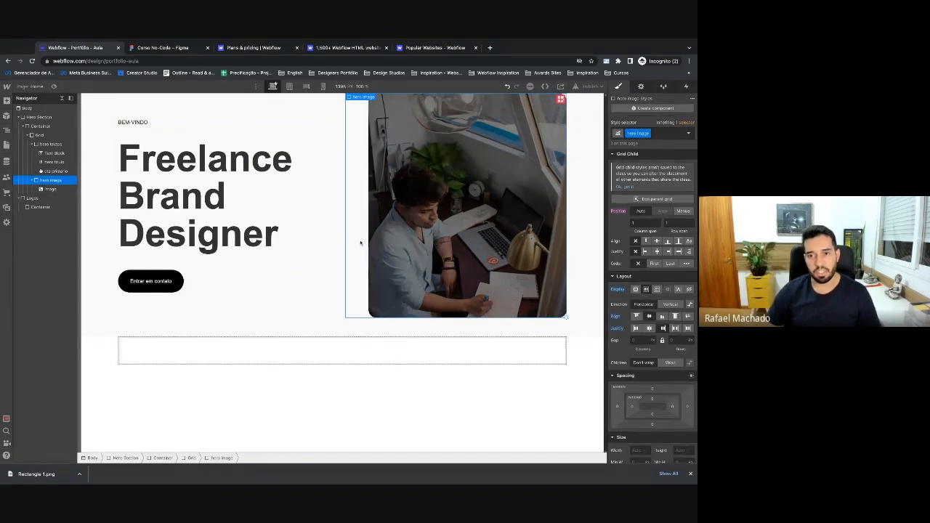
left_click(335, 265)
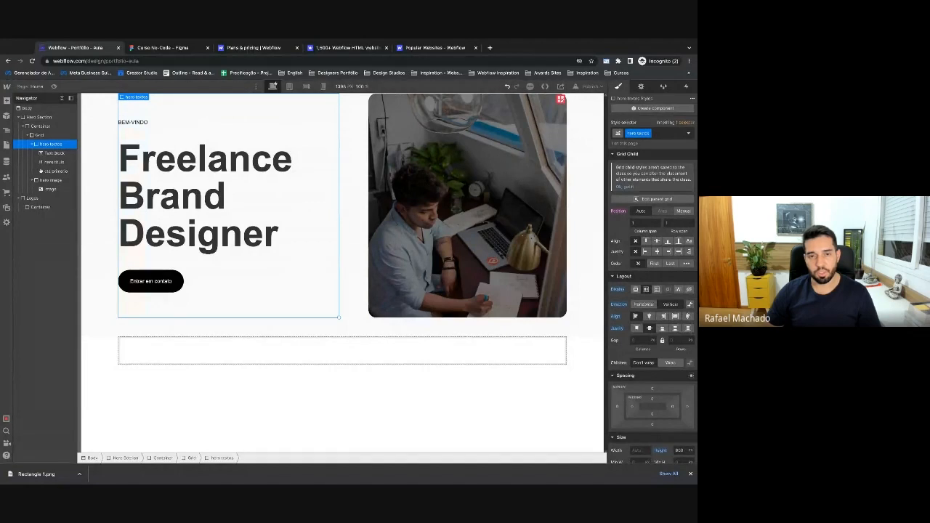
left_click(342, 282)
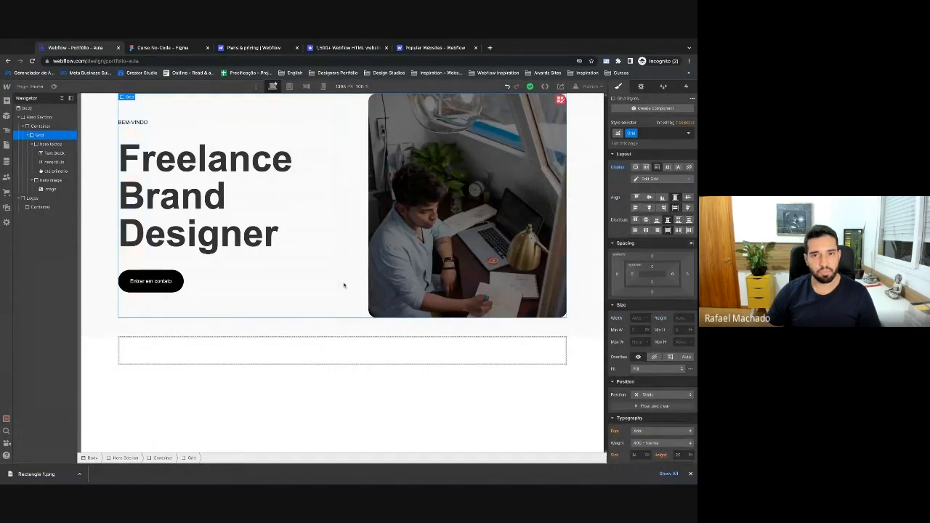
After comparing with the Figma hero, give the hero Grid a top margin of about 160.
left_click(141, 49)
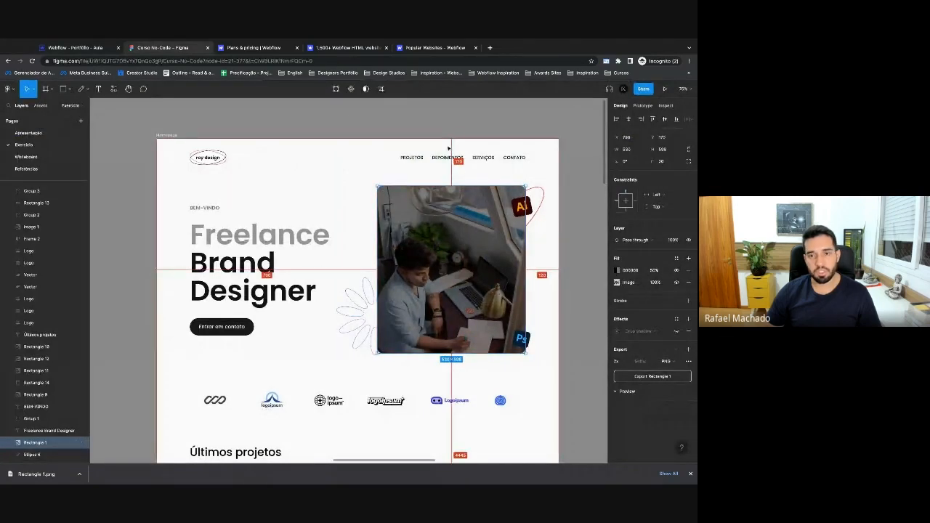
left_click(86, 48)
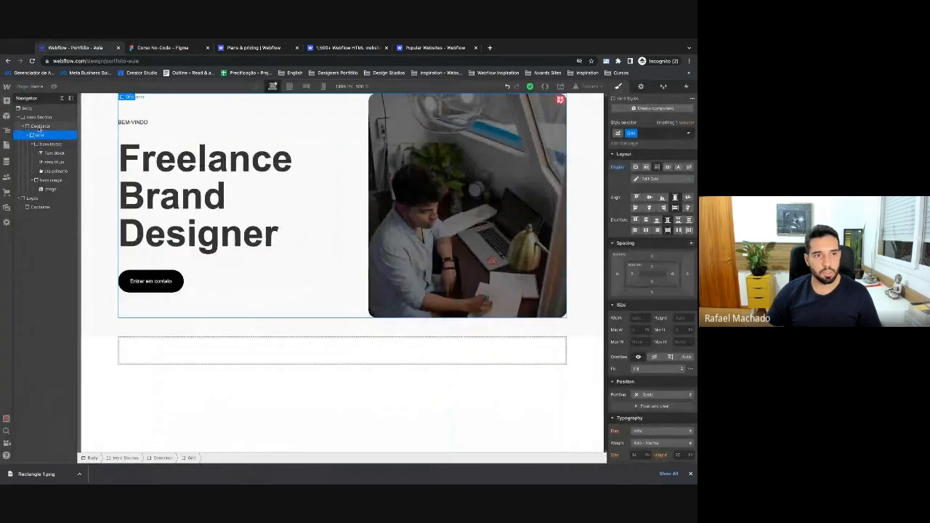
left_click(29, 135)
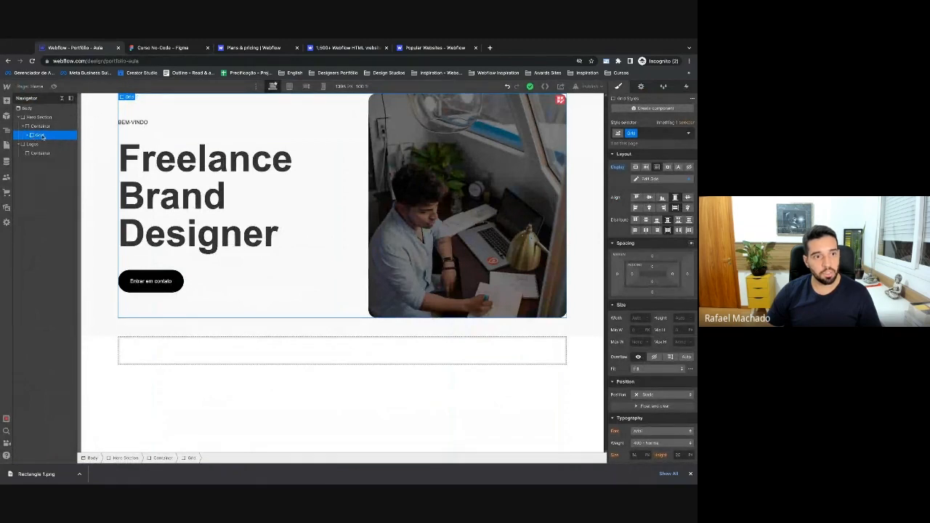
left_click(652, 256)
left_click(672, 290)
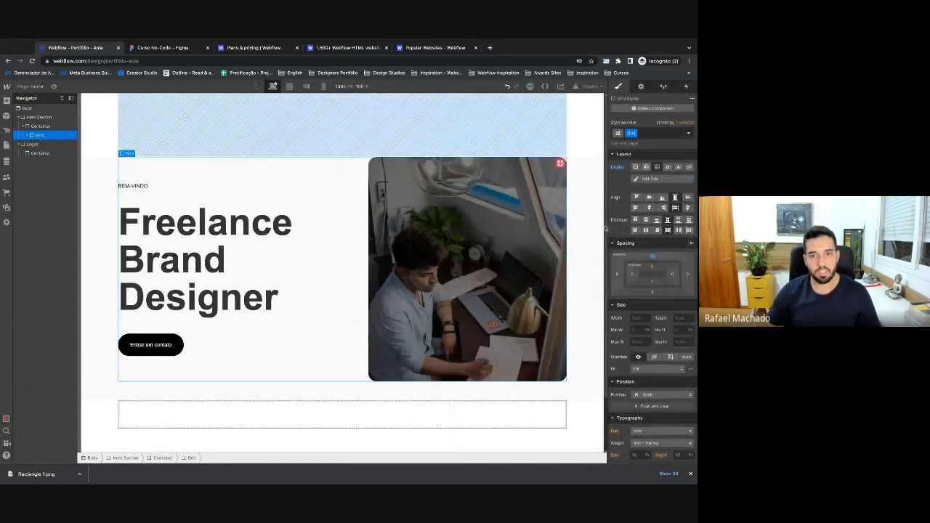
scroll(576, 133, "down", 2)
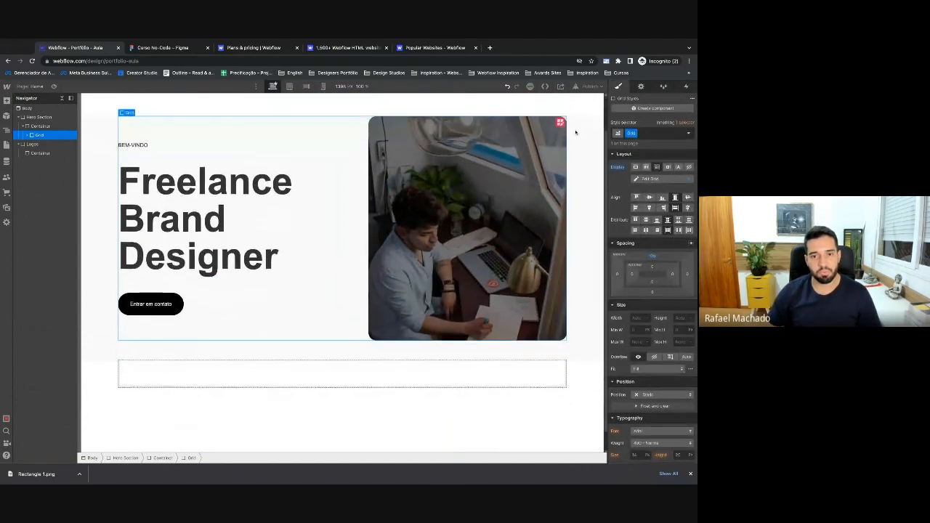
scroll(576, 132, "up", 2)
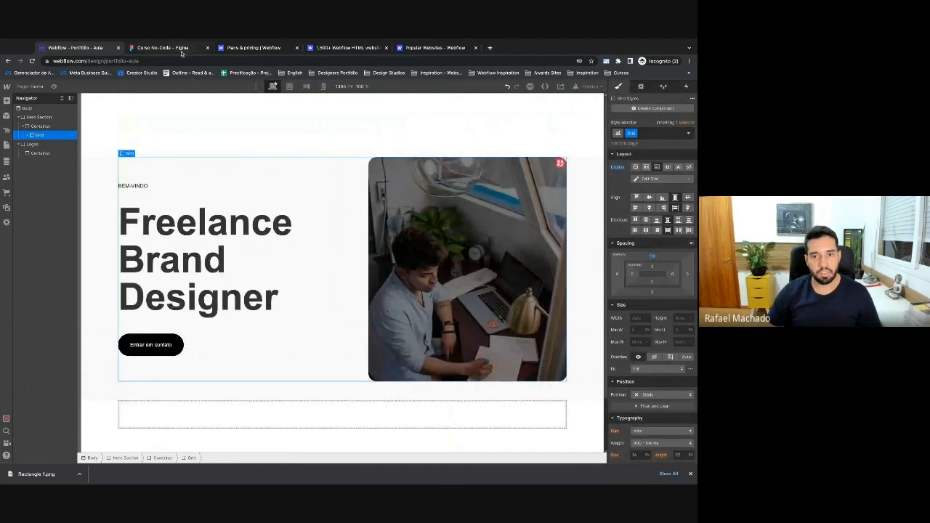
left_click(163, 48)
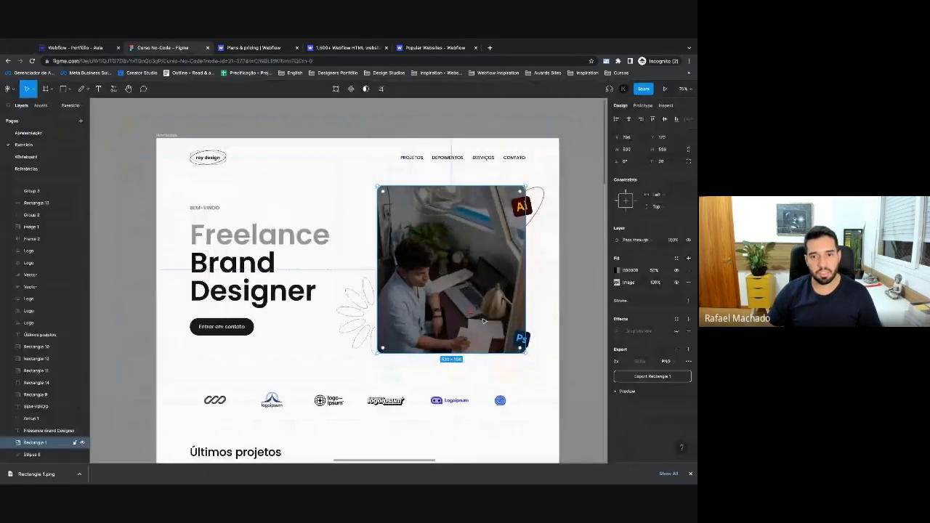
Export the Ai and Ps badge images together as PNG from Figma.
left_click(524, 206)
left_click(523, 337, "shift")
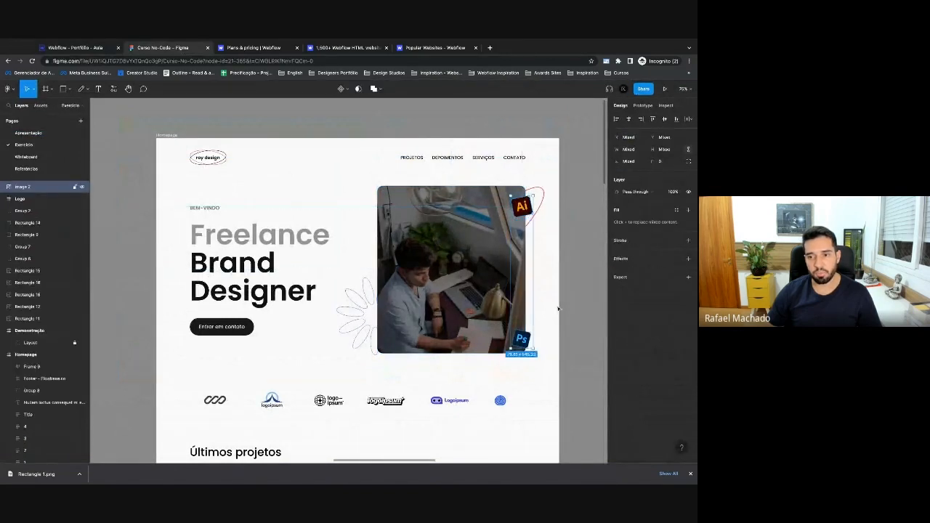
left_click(638, 276)
left_click(652, 305)
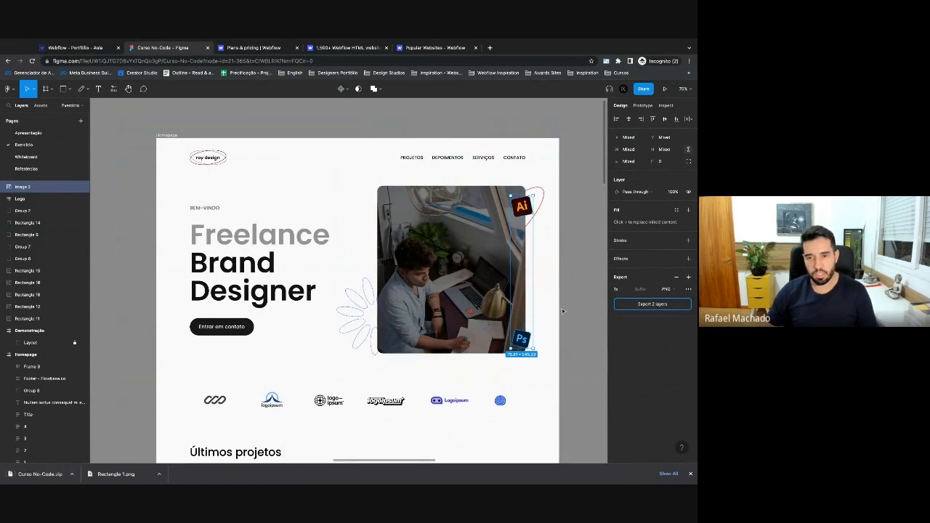
Export the outline ellipse and flower shape as SVG and open both downloaded zips.
left_click(539, 203)
left_click(364, 315, "shift")
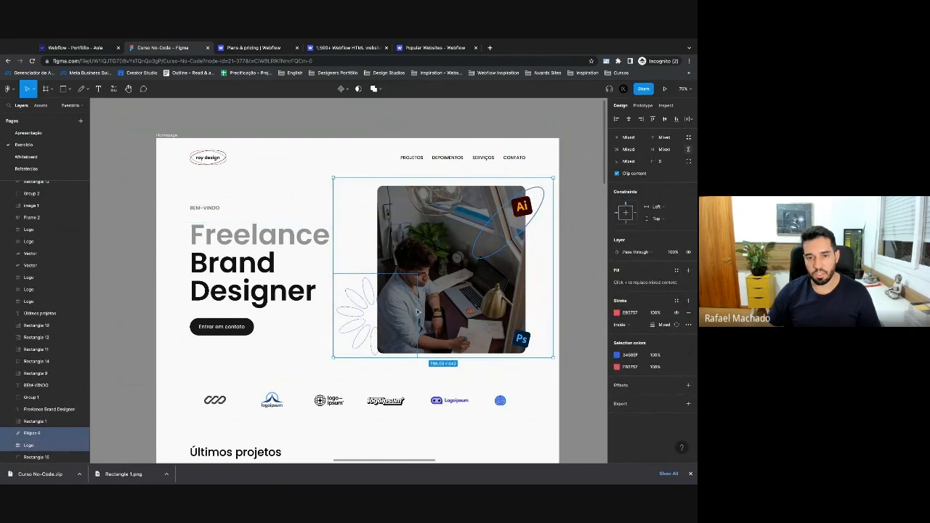
left_click(688, 404)
left_click(675, 427)
left_click(674, 445)
left_click(634, 444)
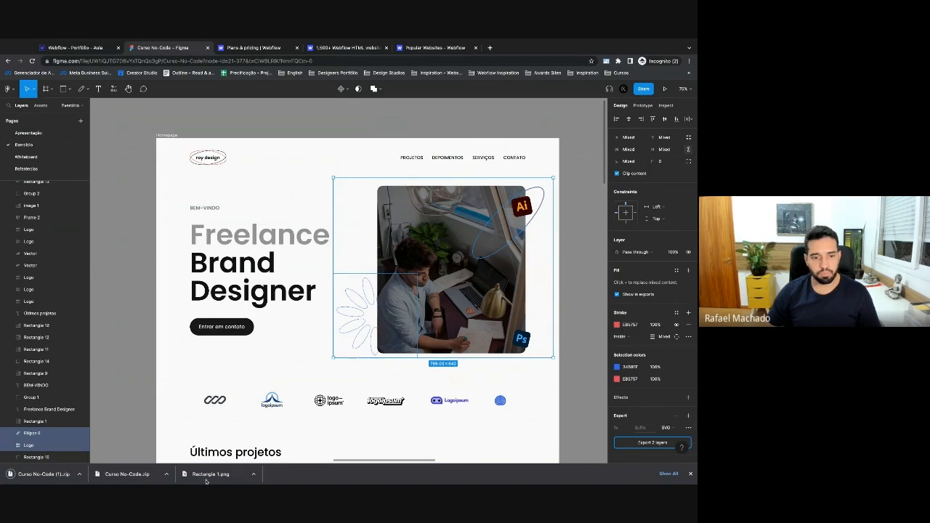
left_click(125, 475)
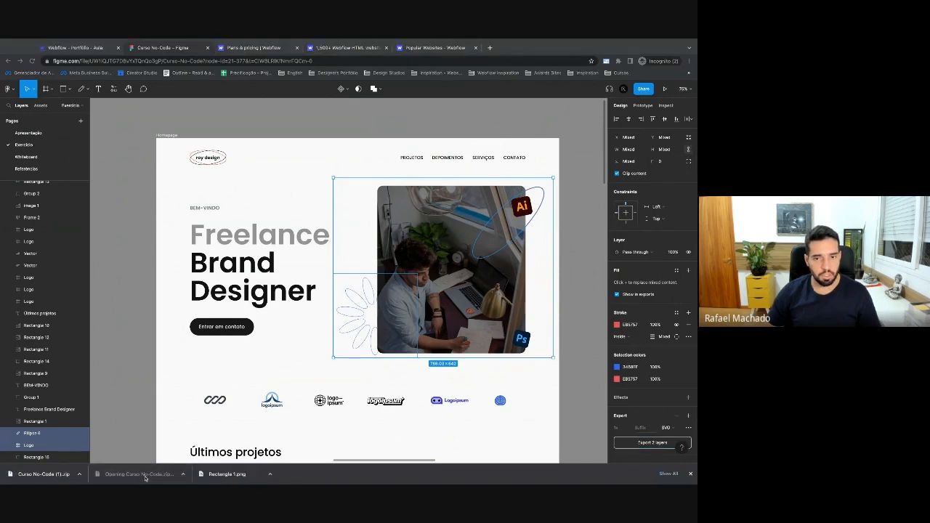
left_click(40, 480)
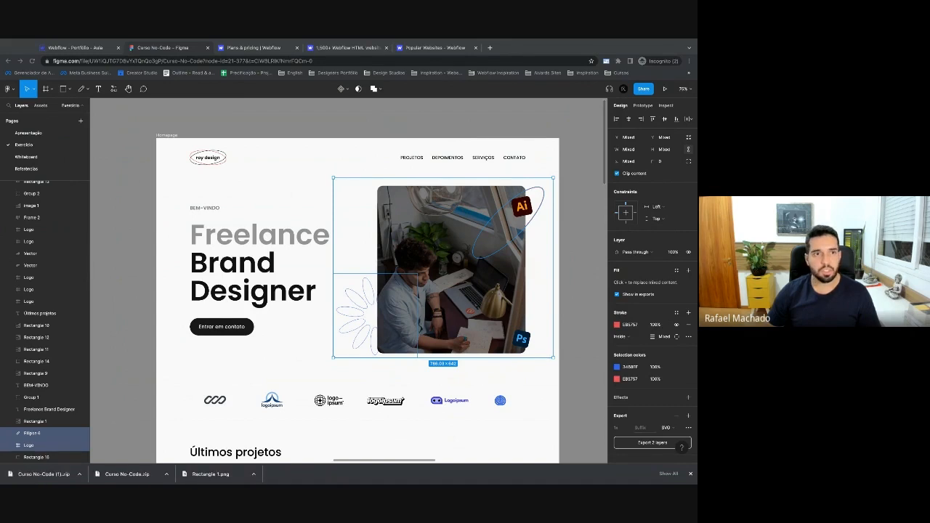
key("ctrl+shift+Tab")
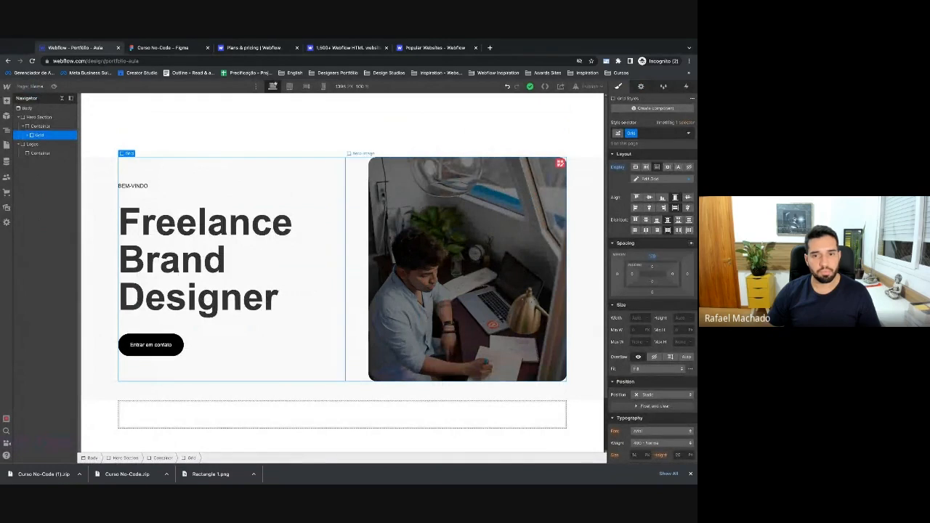
Upload the Ai and Ps badge PNGs and the logo and ellipse SVGs into Webflow Assets.
left_click(385, 269)
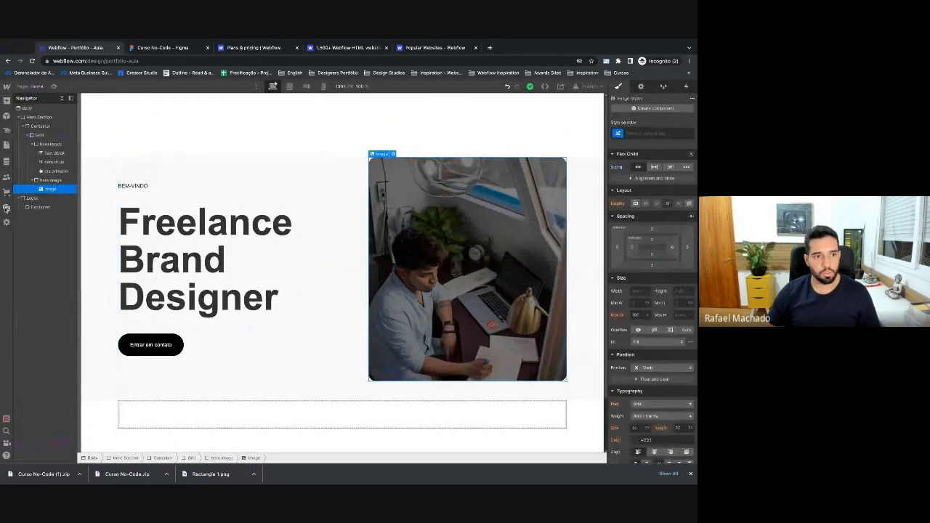
left_click(6, 208)
left_click_drag(694, 239, 581, 239)
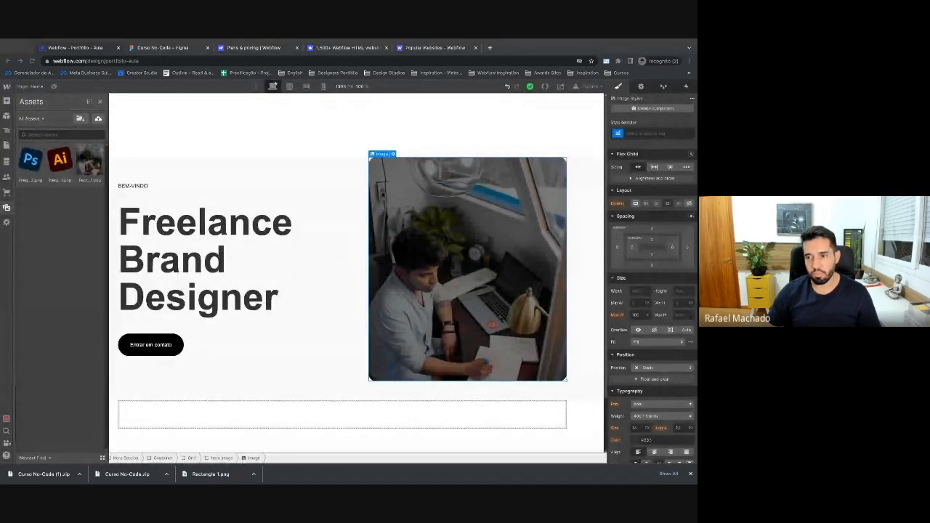
left_click_drag(4, 235, 143, 235)
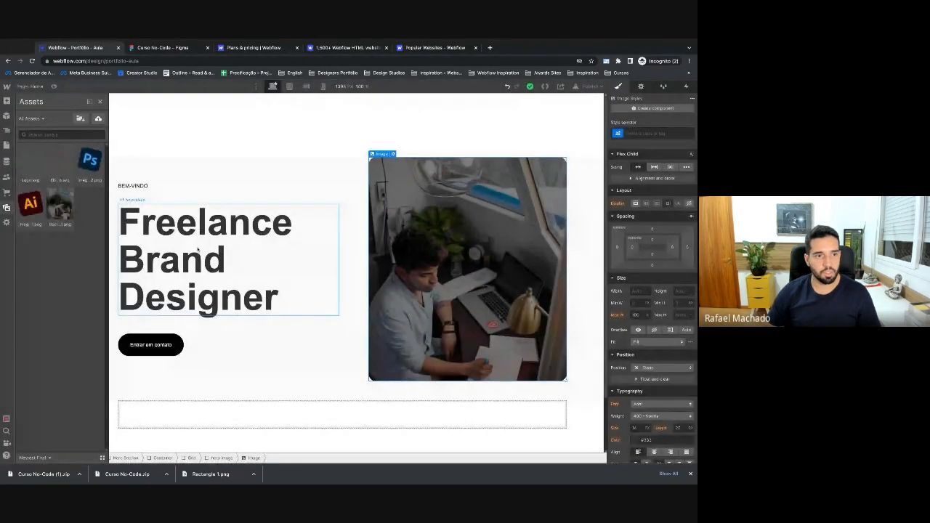
left_click(99, 101)
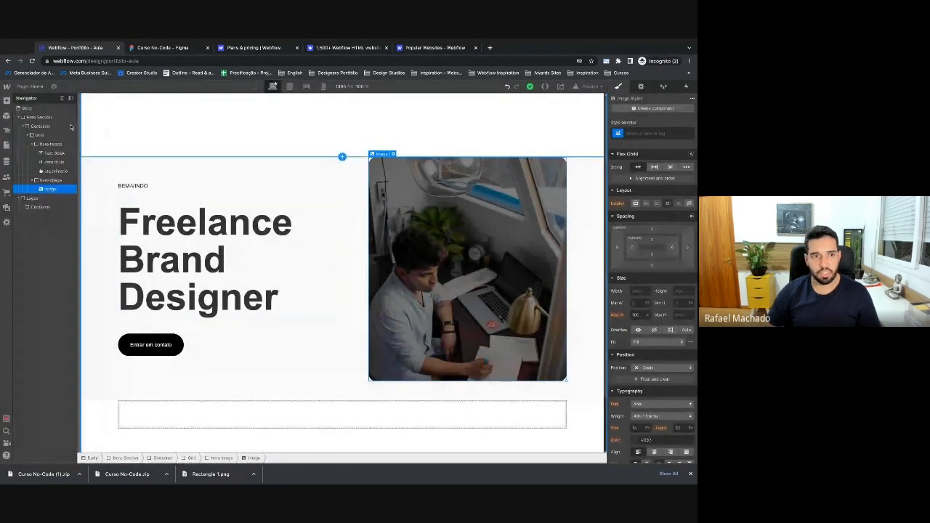
left_click(41, 180)
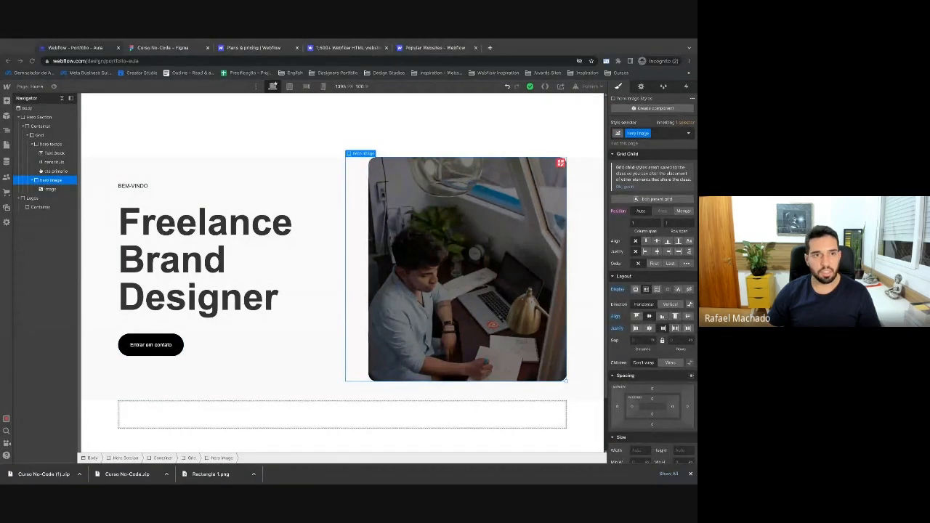
left_click(163, 47)
left_click(322, 135)
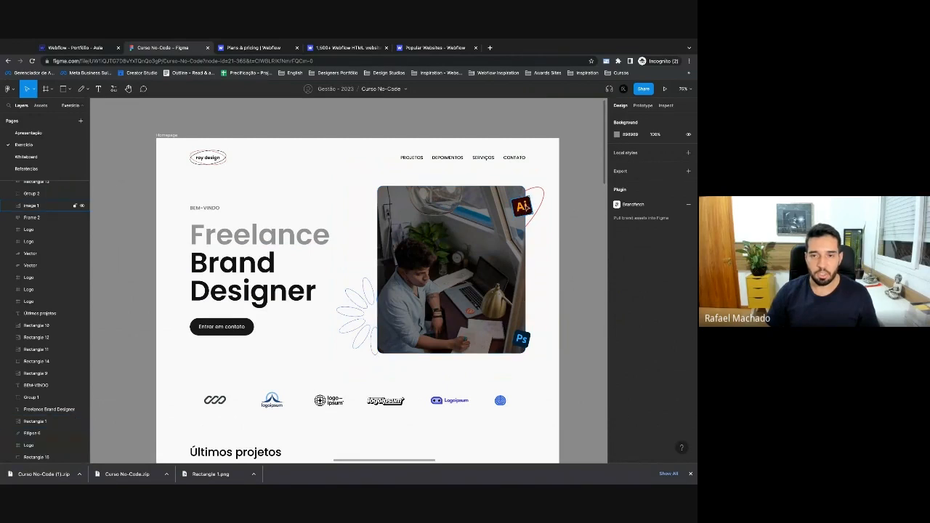
Check the Ai badge's 1x PNG export preview in Figma.
left_click(526, 208)
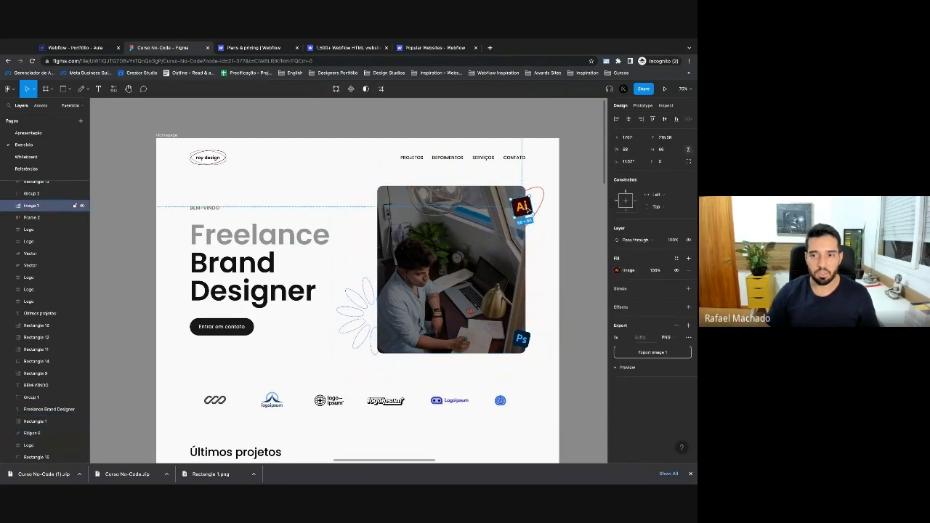
left_click(618, 368)
left_click(617, 370)
left_click(617, 369)
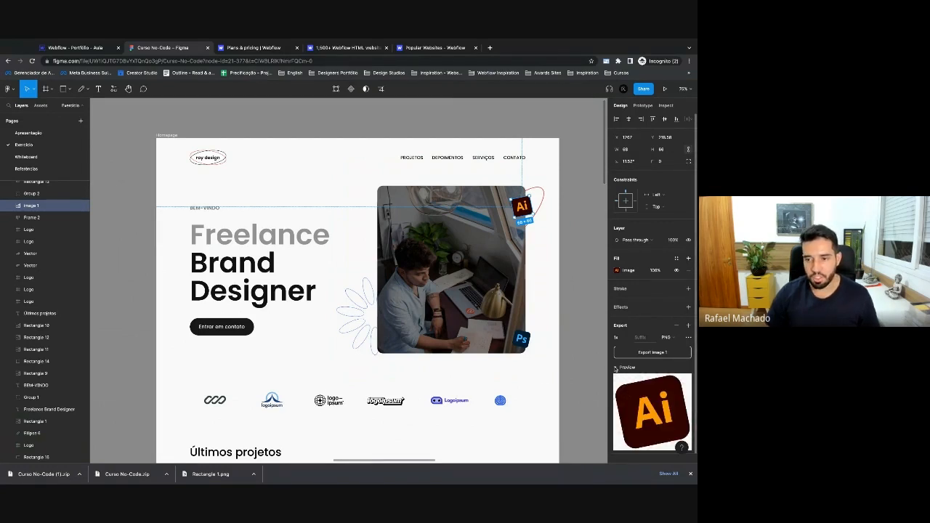
left_click(617, 368)
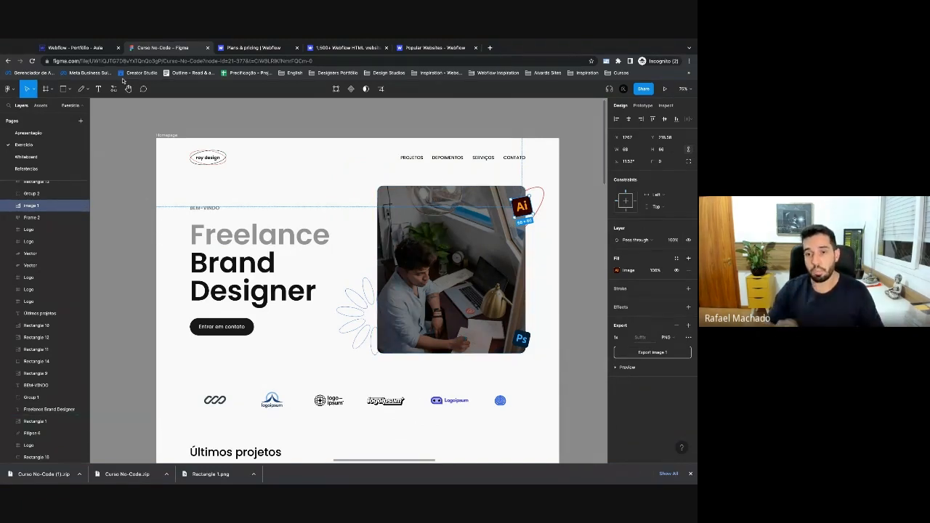
left_click(72, 47)
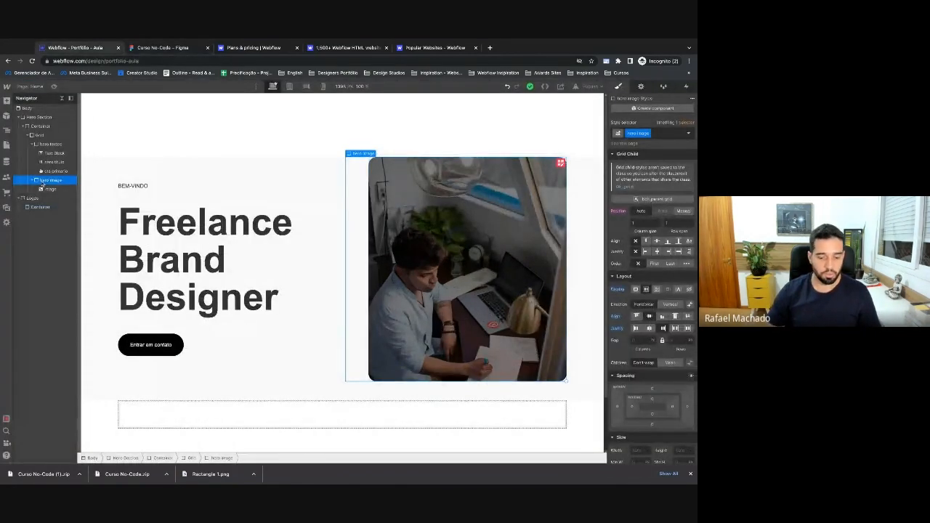
Insert an Image element beside the hero photo using the Ai icon asset.
key("ctrl+k")
type("im")
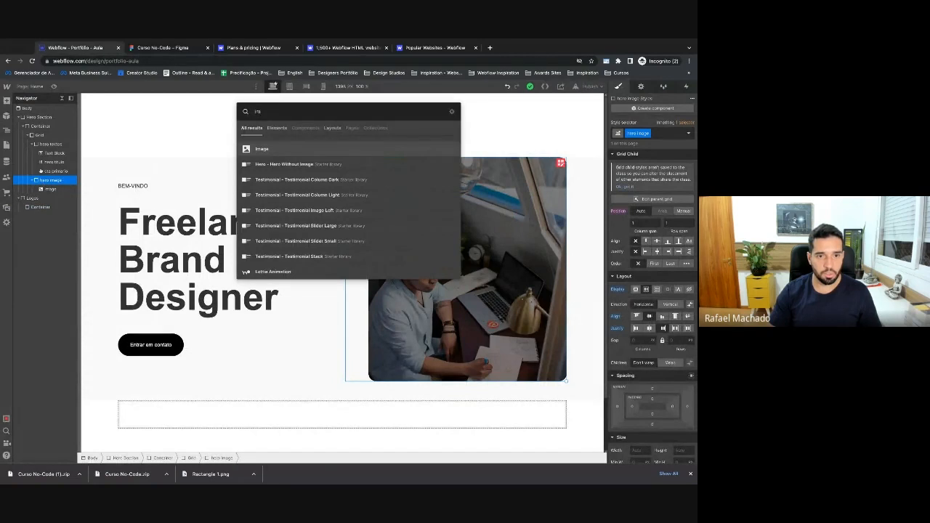
type("a")
key("Return")
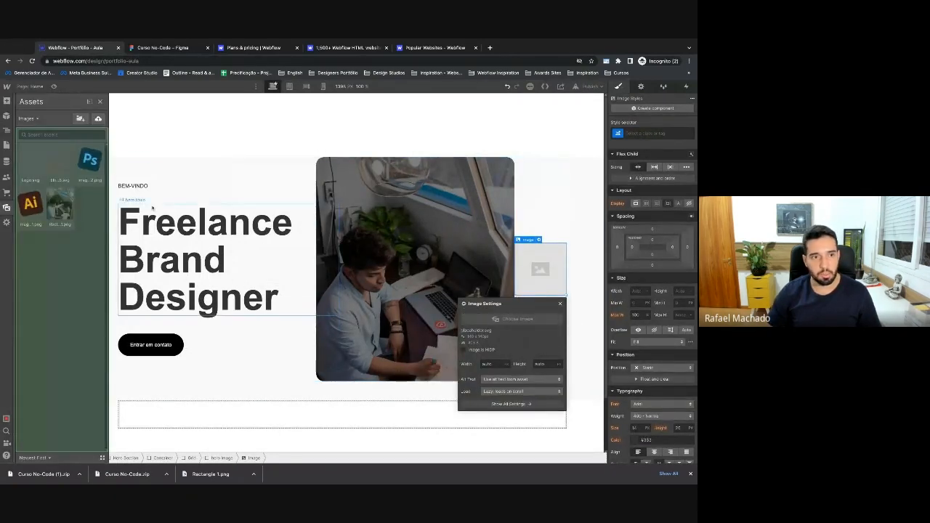
left_click(31, 204)
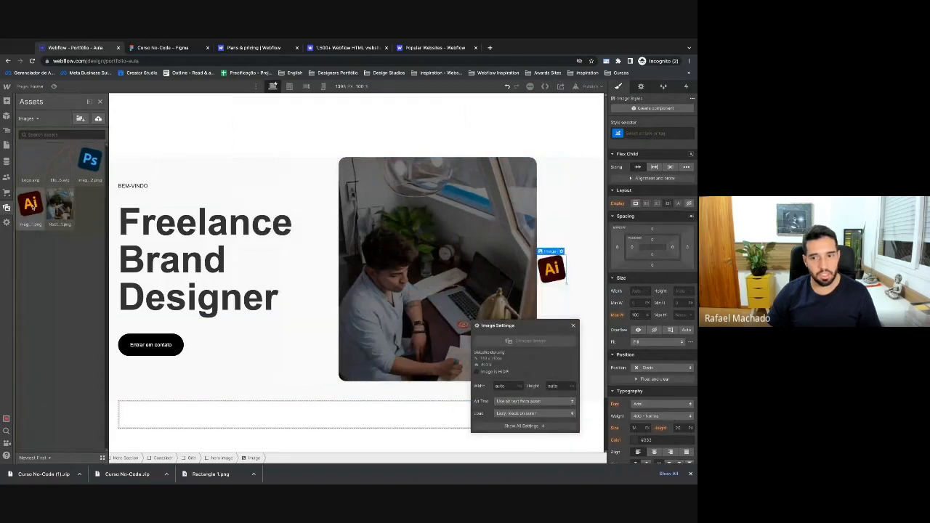
left_click(32, 207)
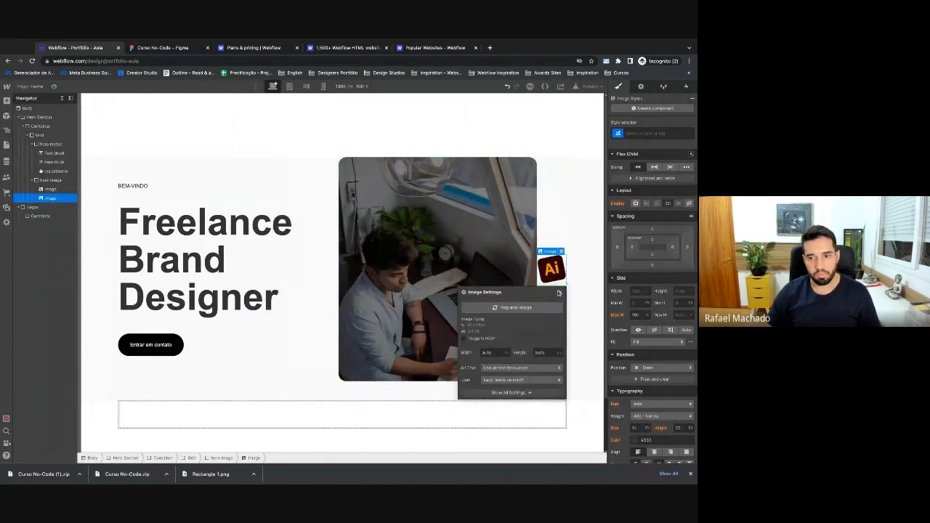
left_click(560, 294)
Duplicate the Ai image and replace the copy with the Ps logo.
key("ctrl+c")
key("ctrl+v")
left_click(552, 281)
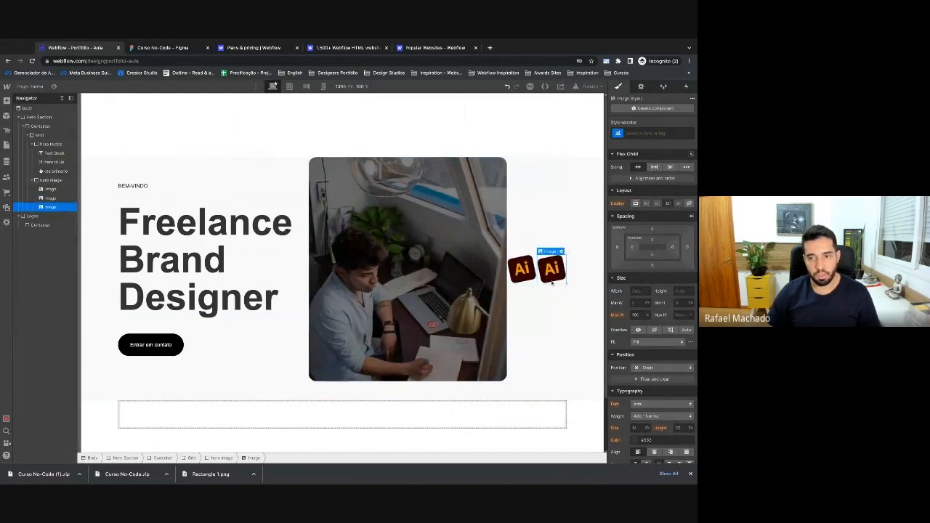
double_click(552, 281)
left_click(532, 309)
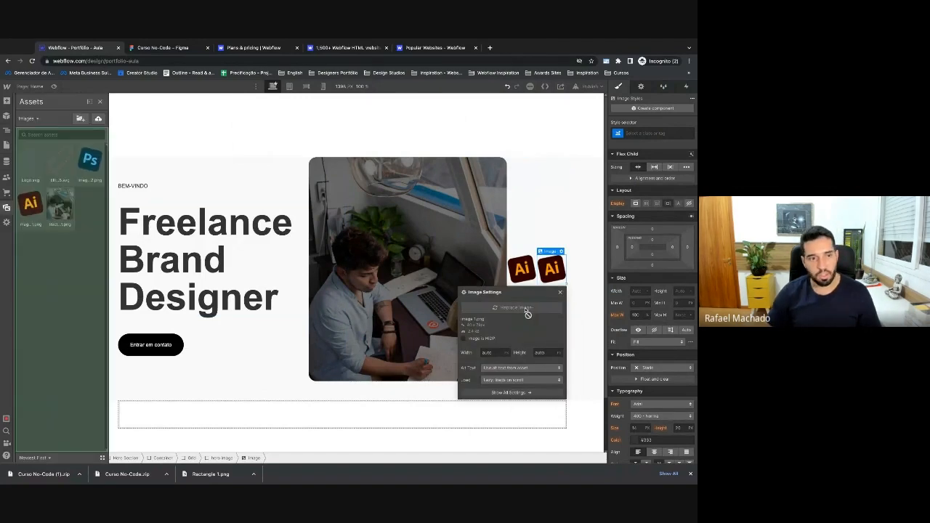
left_click(88, 160)
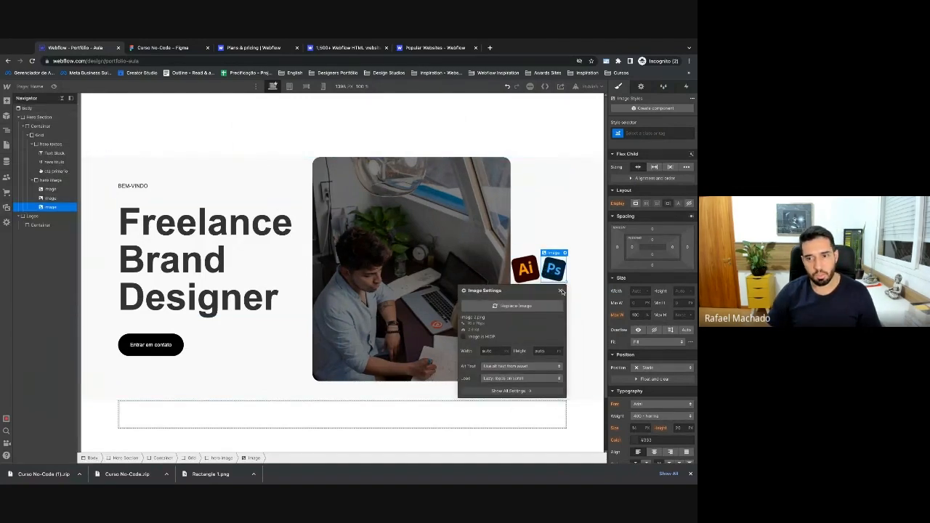
left_click(560, 290)
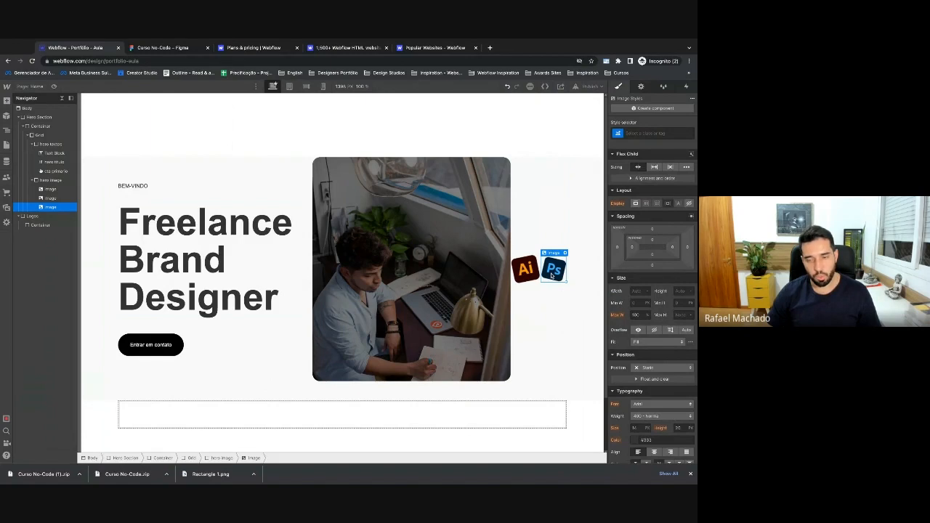
Paste another copy and replace it with the flower outline asset.
key("ctrl+v")
double_click(553, 275)
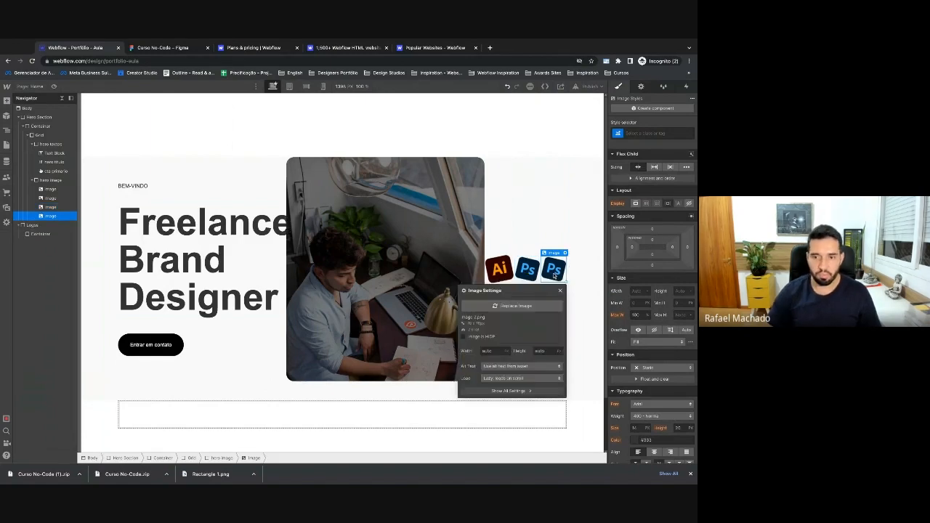
left_click(525, 306)
left_click(46, 165)
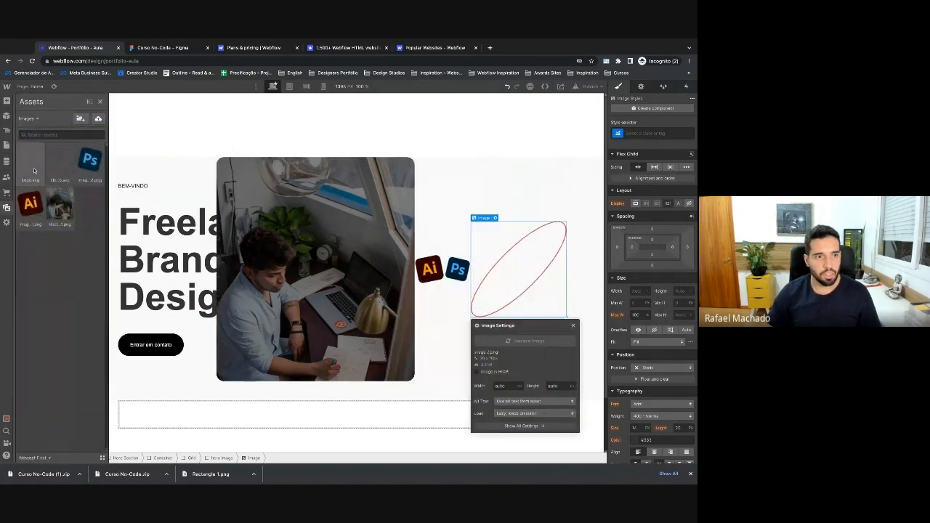
left_click(557, 333)
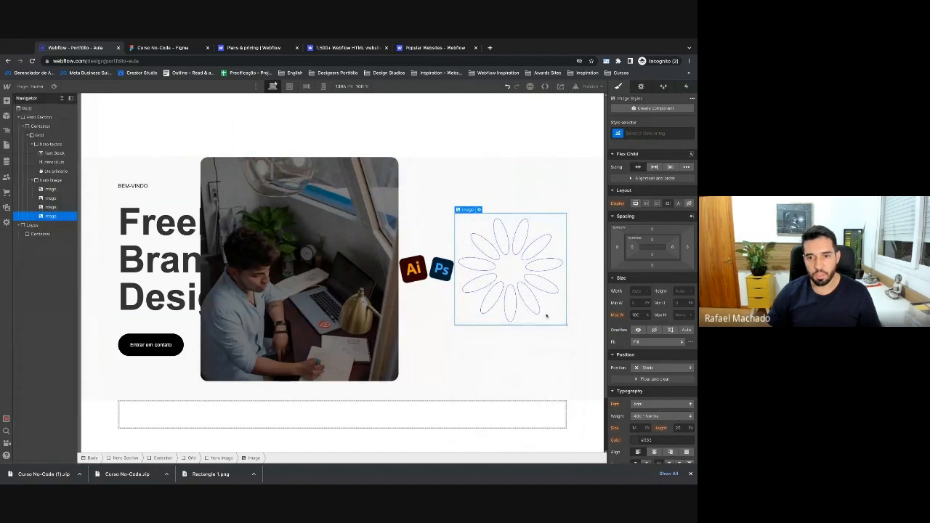
Duplicate the flower image and replace the copy with the red ellipse.
key("super+v")
double_click(506, 290)
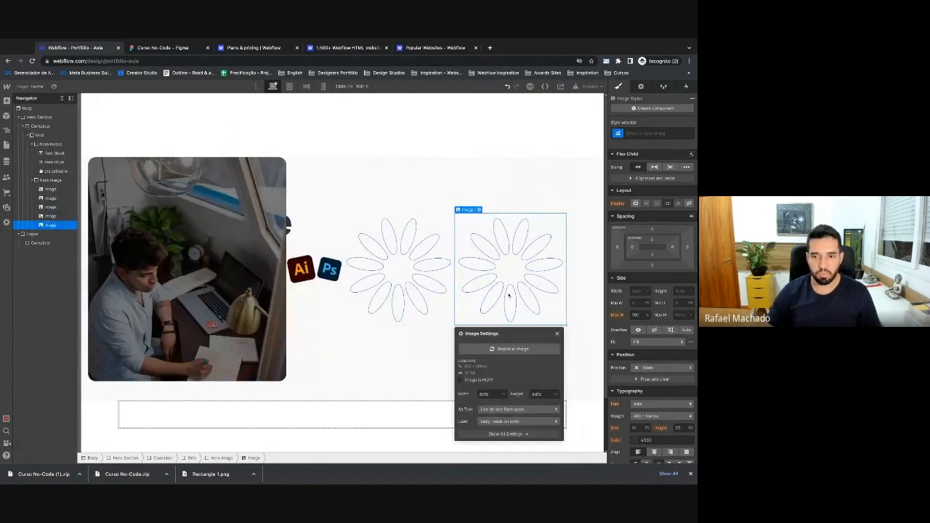
left_click(509, 350)
left_click(63, 164)
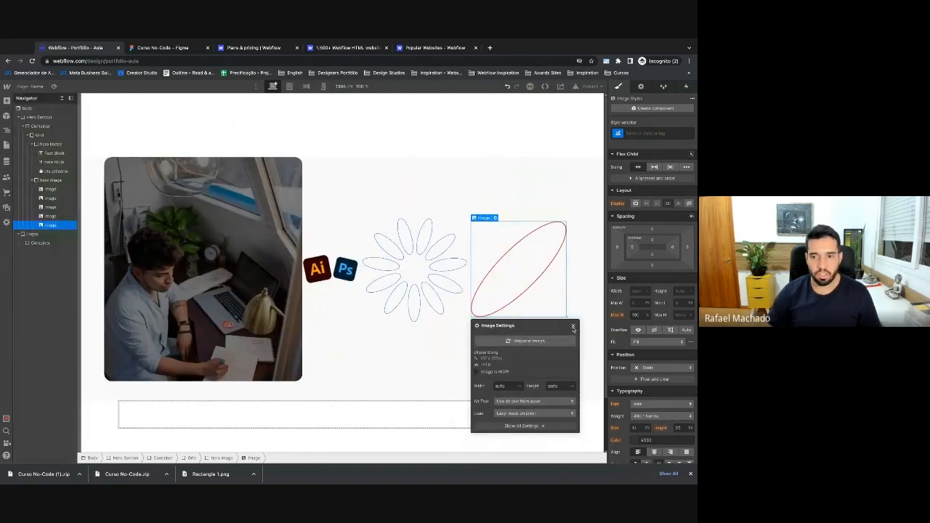
left_click(572, 326)
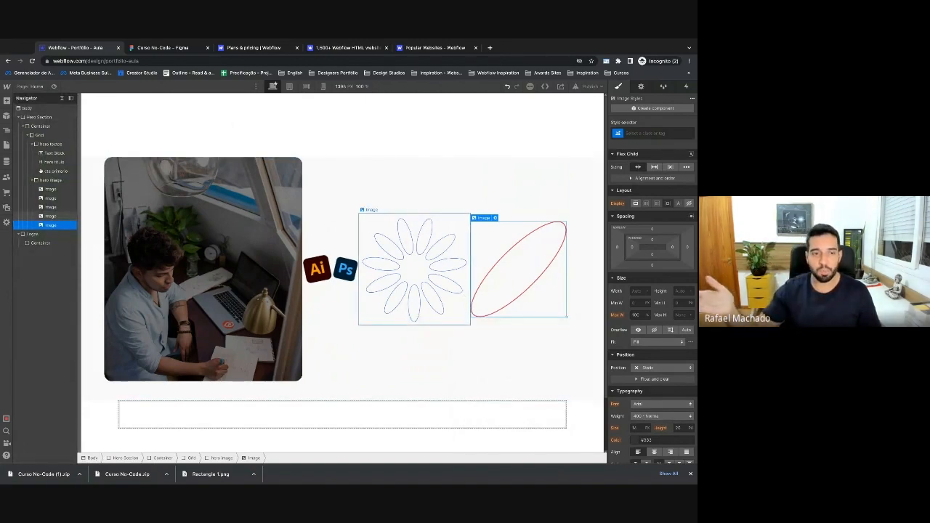
left_click(49, 180)
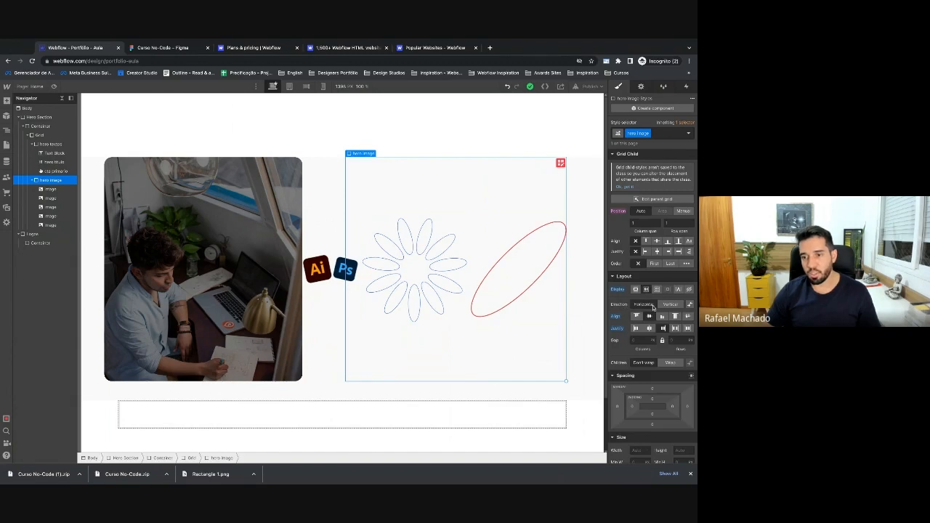
left_click(667, 305)
scroll(561, 322, "down", 3)
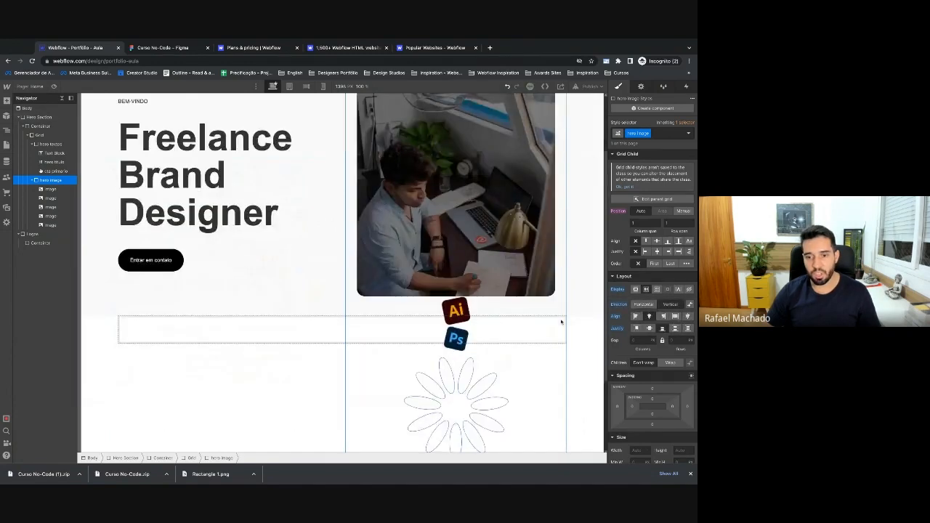
scroll(561, 322, "up", 3)
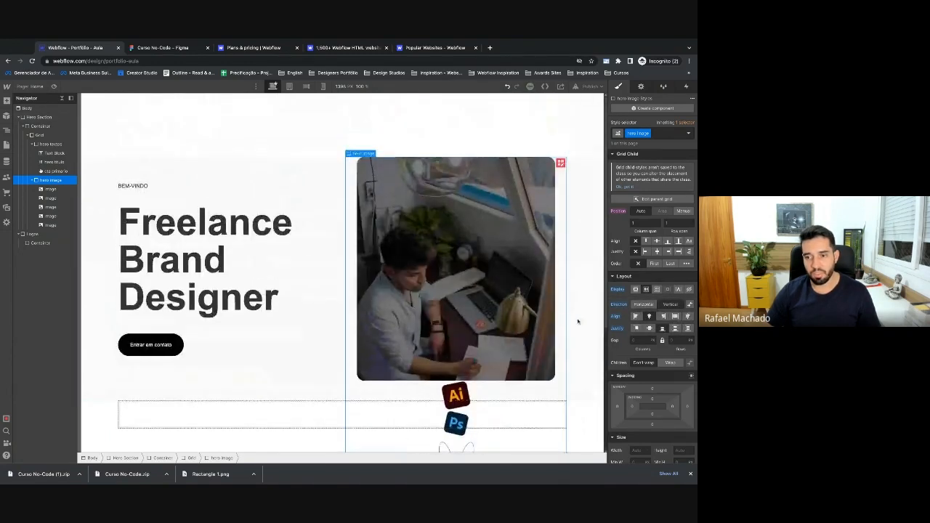
left_click(644, 305)
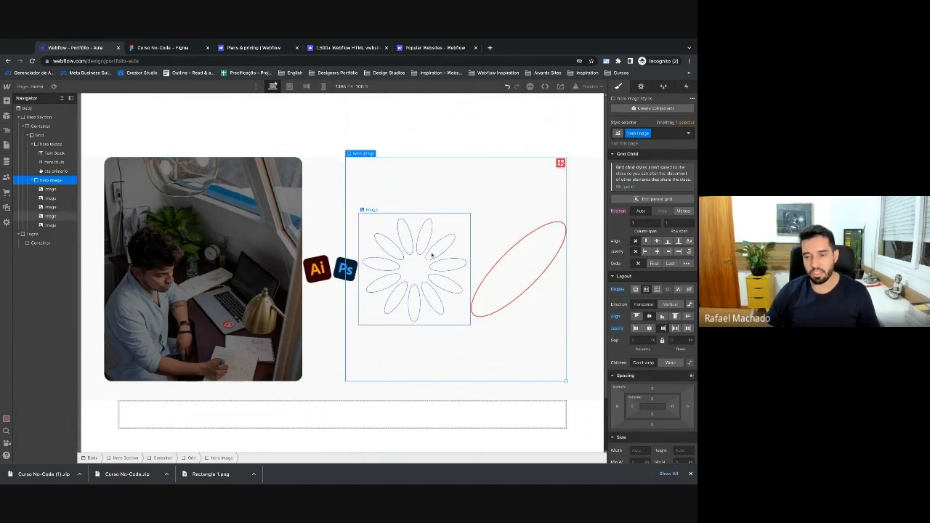
left_click(54, 199)
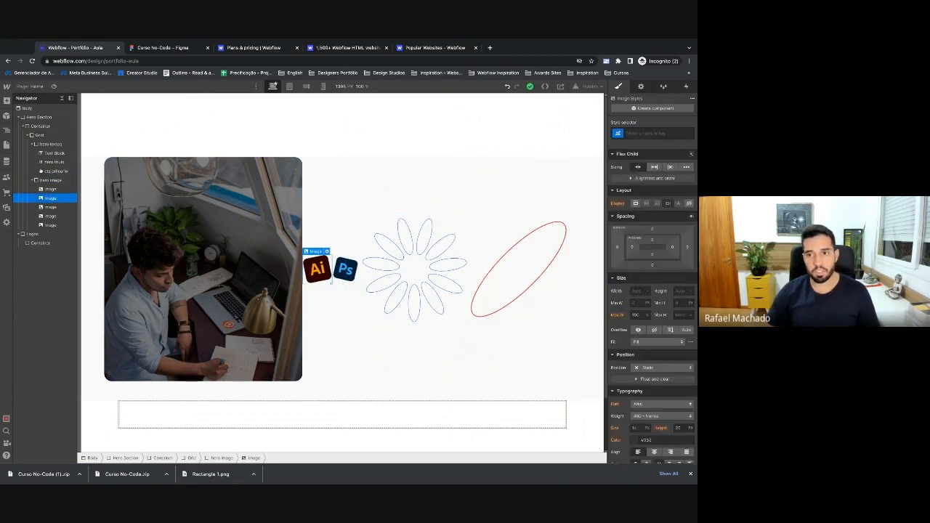
Give the Ai badge the illustrator class and set its Position to Absolute.
left_click(645, 133)
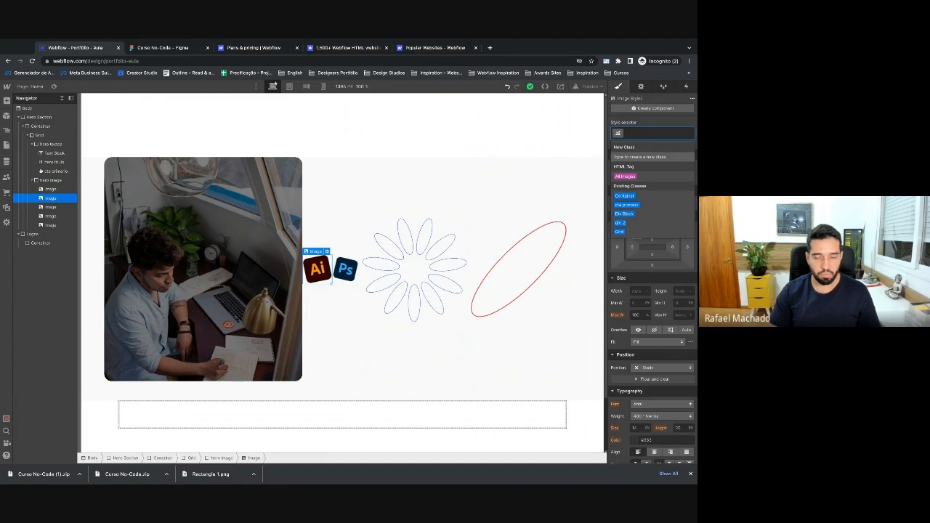
type("ia")
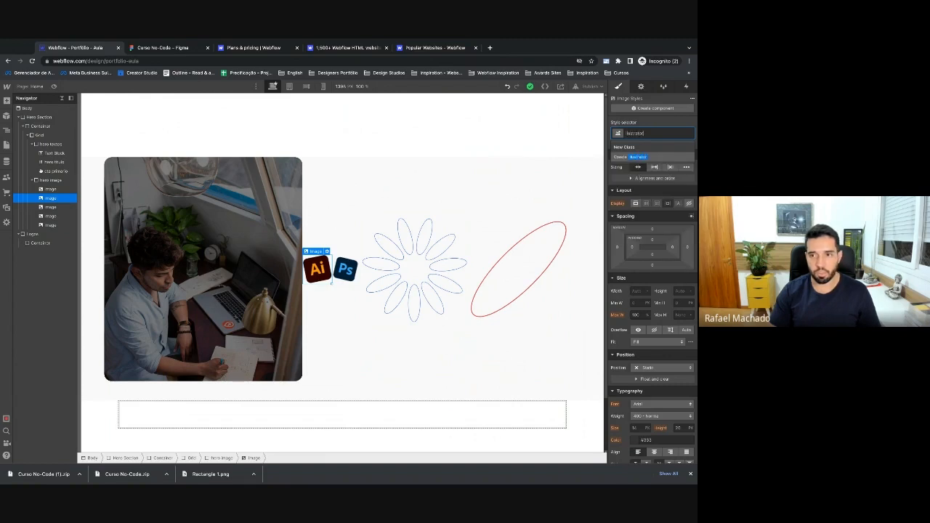
key("Return")
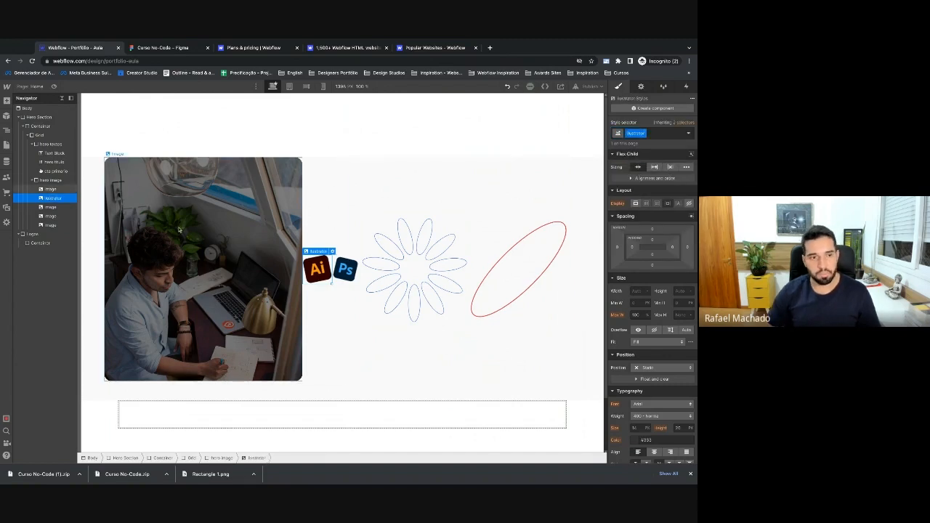
scroll(646, 369, "down", 1)
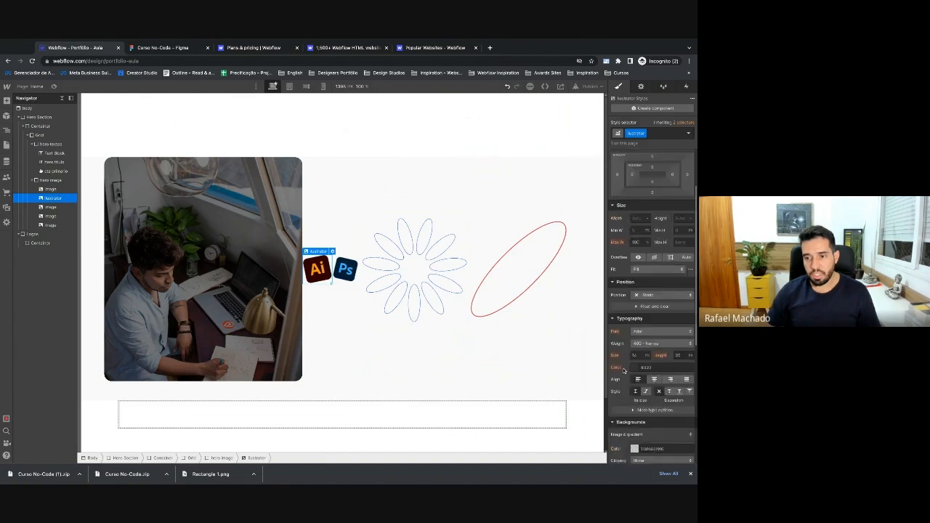
left_click(648, 287)
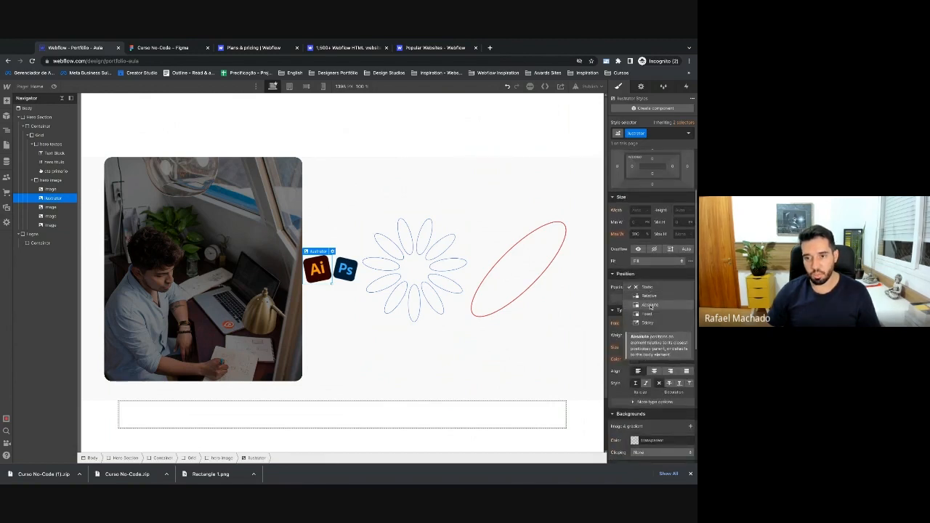
left_click(651, 305)
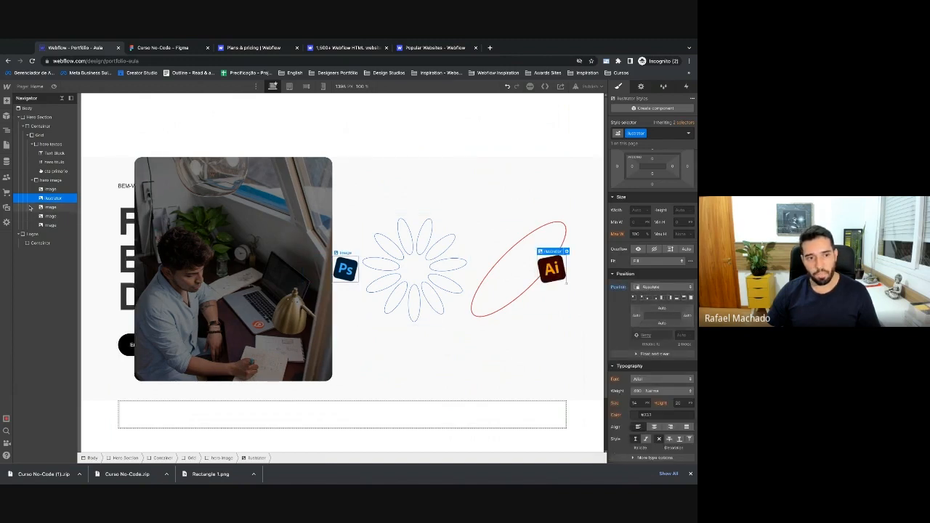
Give the Ps badge a new photoshop class with Absolute position.
left_click(345, 269)
left_click(635, 134)
type("photoshop")
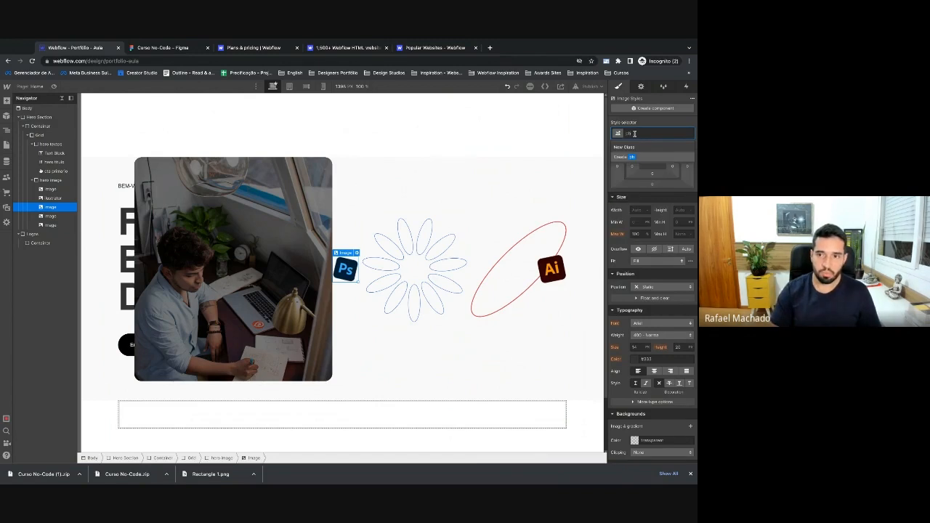
key("Return")
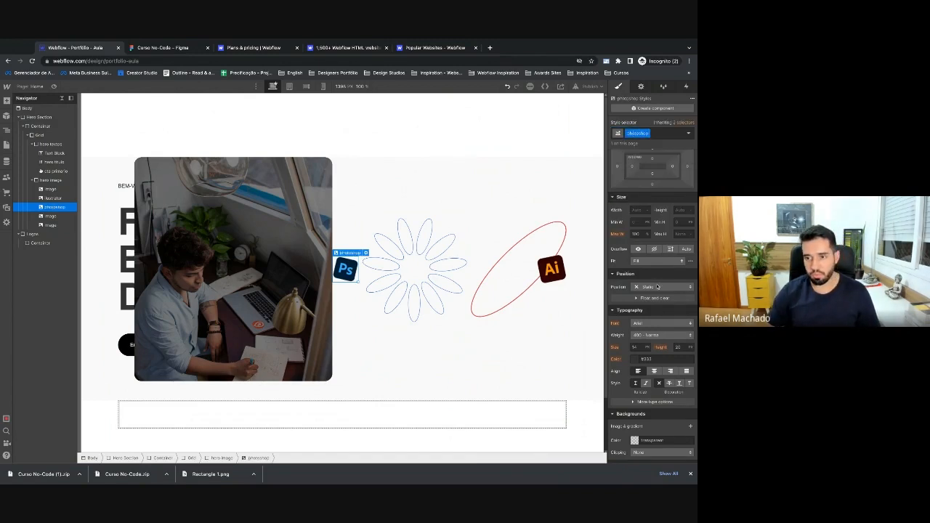
left_click(658, 287)
left_click(649, 304)
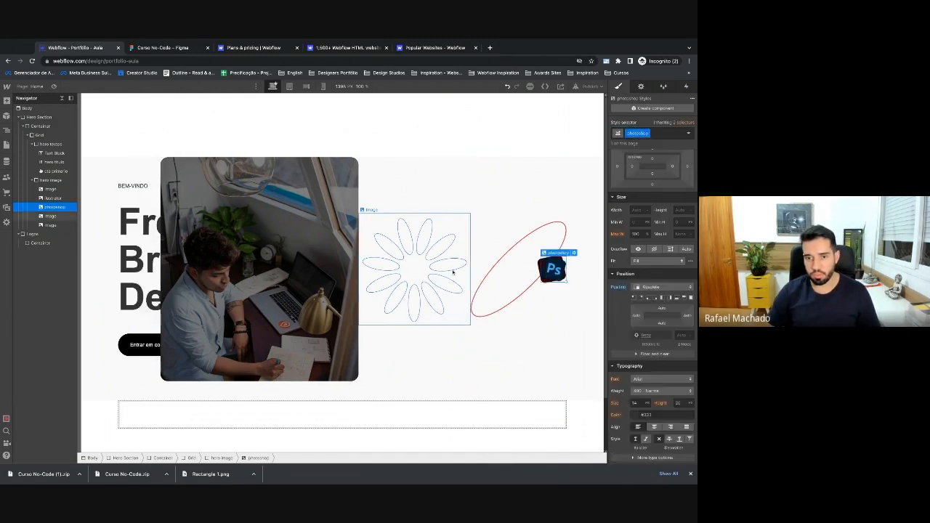
Give the flower outline a new vetor-1 class with Absolute position.
left_click(430, 262)
left_click(659, 132)
type("vetor-1")
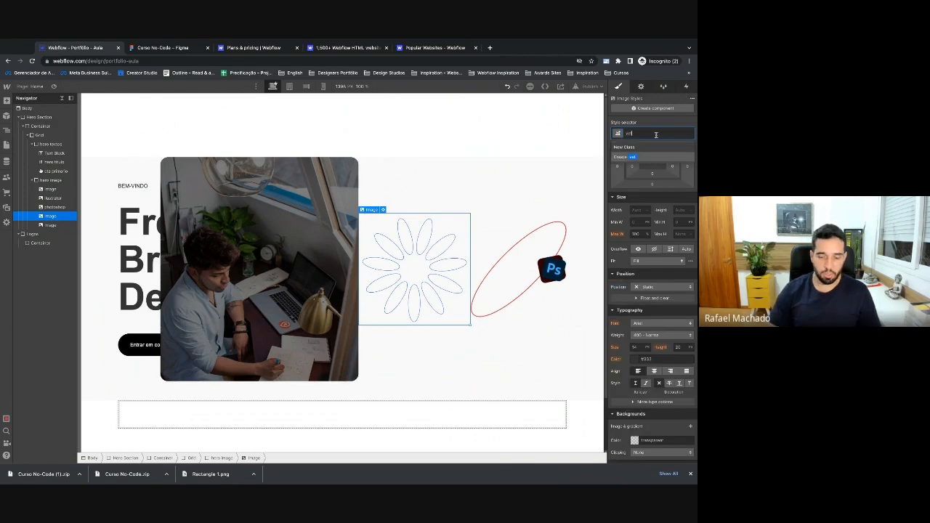
key("Return")
left_click(661, 287)
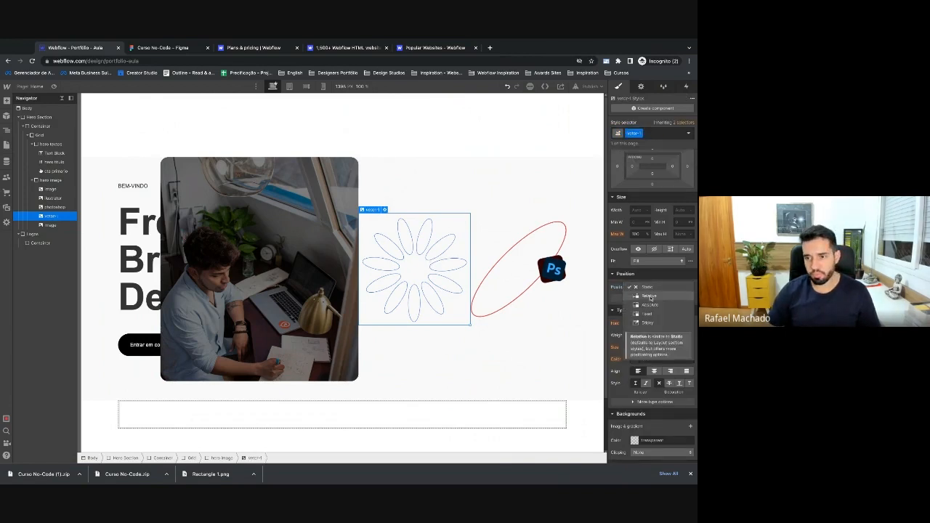
left_click(649, 304)
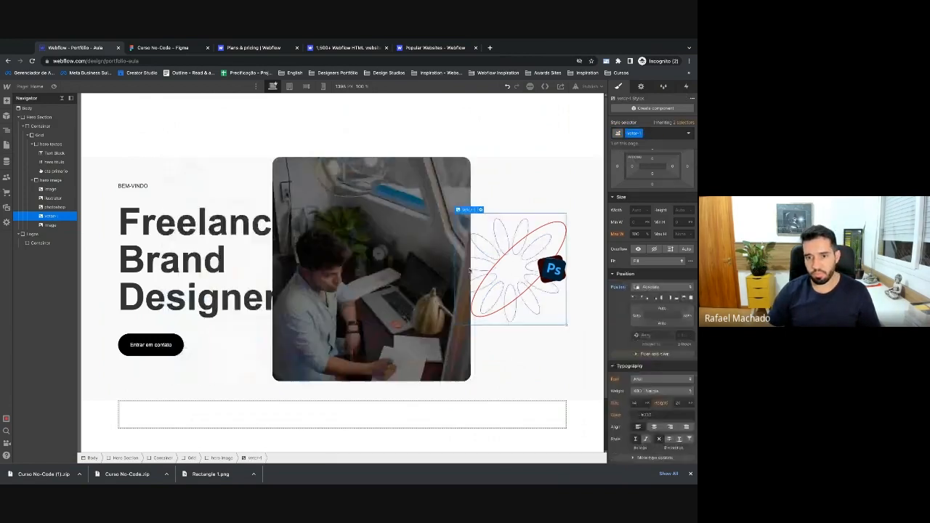
Give the red ellipse a new vetor-2 class with Absolute position.
left_click(37, 224)
left_click(633, 133)
type("vetor-2")
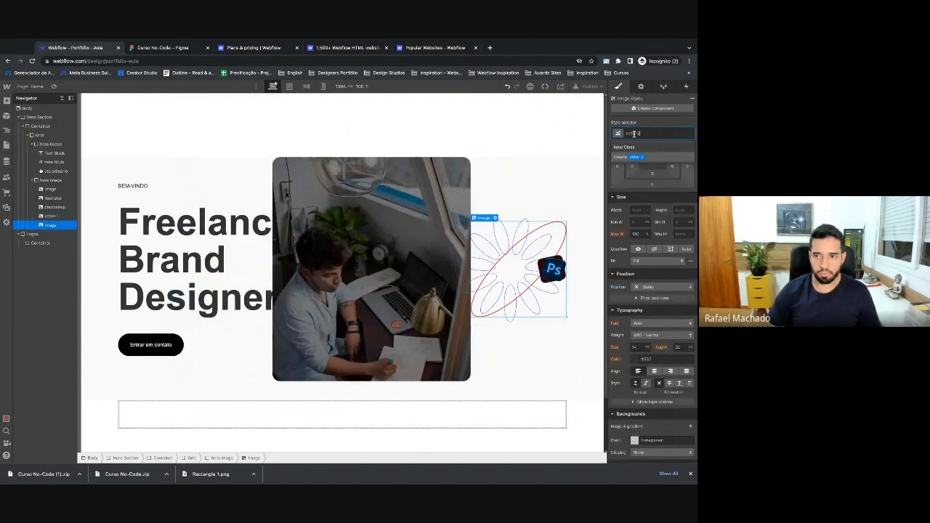
key("Return")
left_click(658, 287)
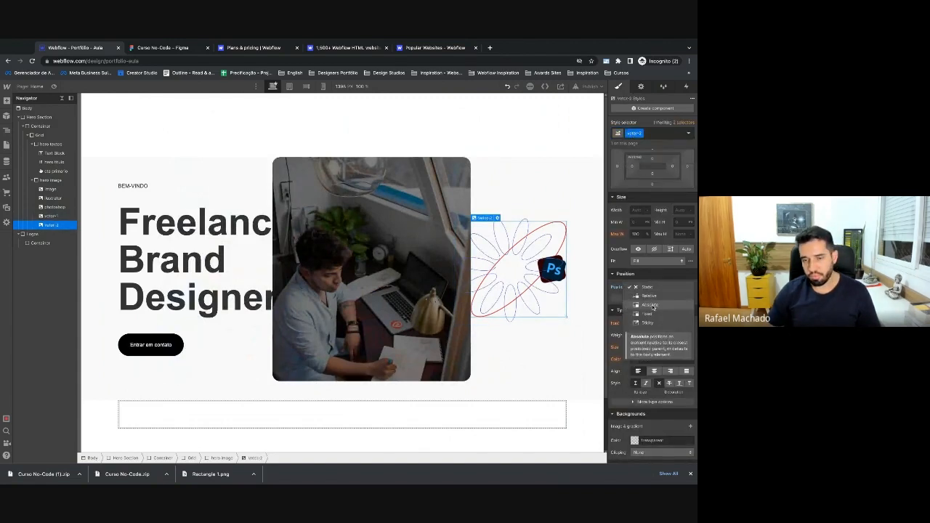
left_click(649, 305)
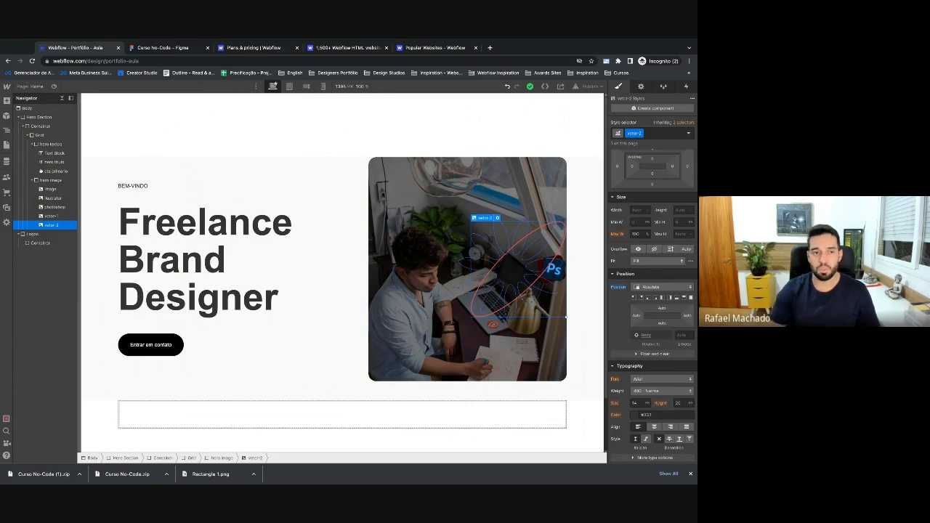
Pin the illustrator badge to the top-left corner with the position preset.
left_click(690, 473)
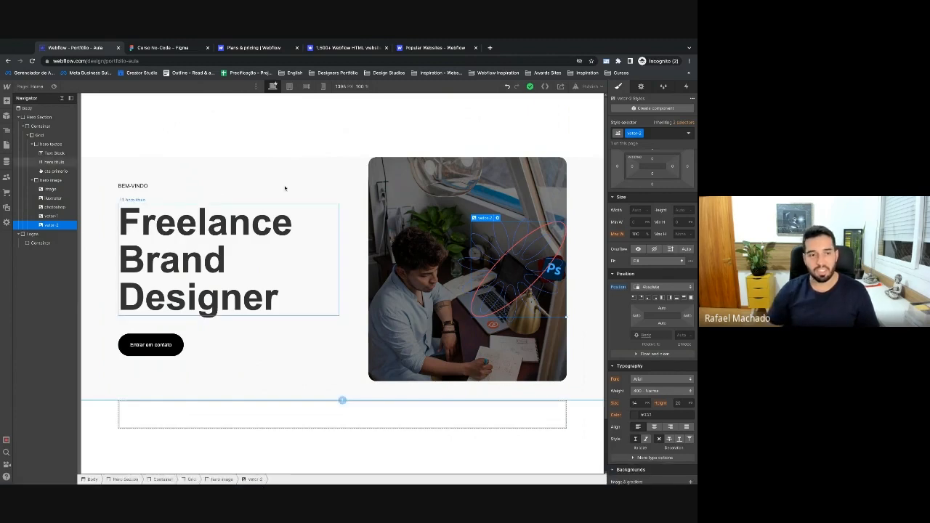
left_click(51, 179)
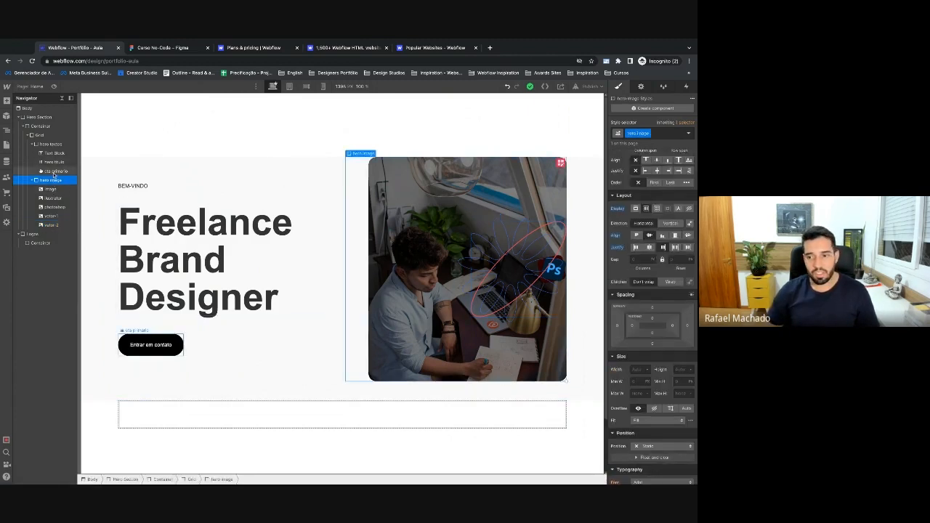
left_click(51, 215)
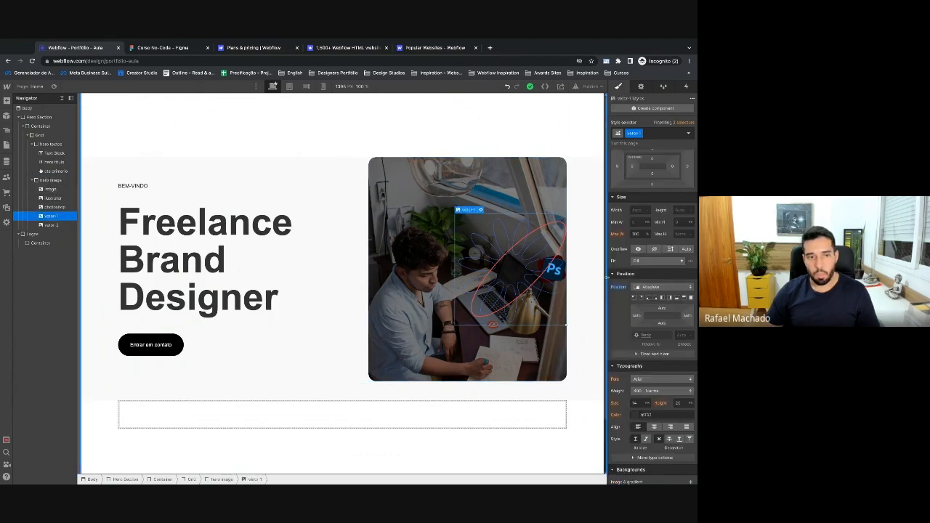
left_click(51, 199)
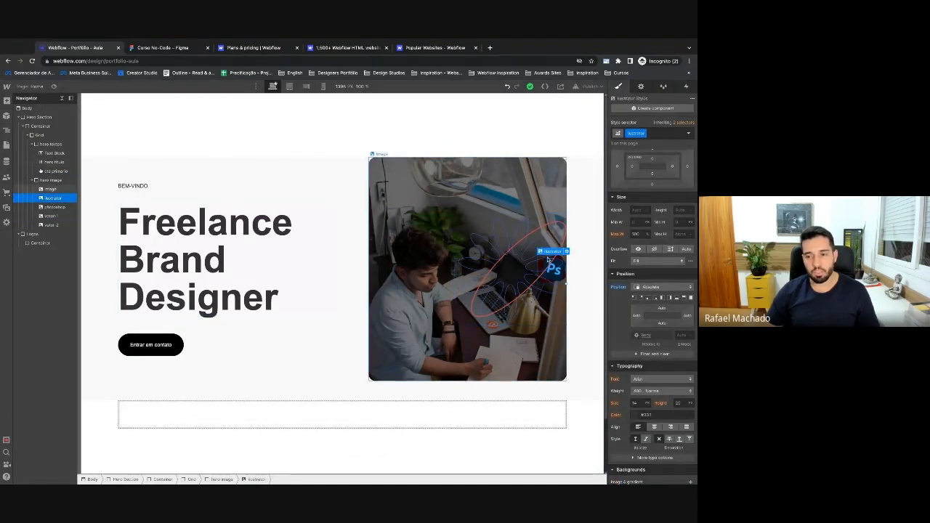
scroll(658, 291, "down", 1)
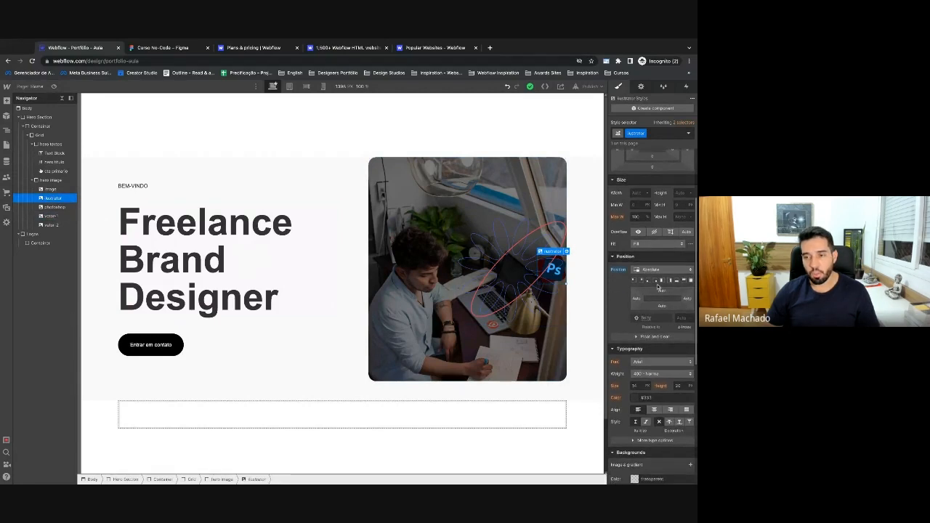
scroll(643, 283, "down", 1)
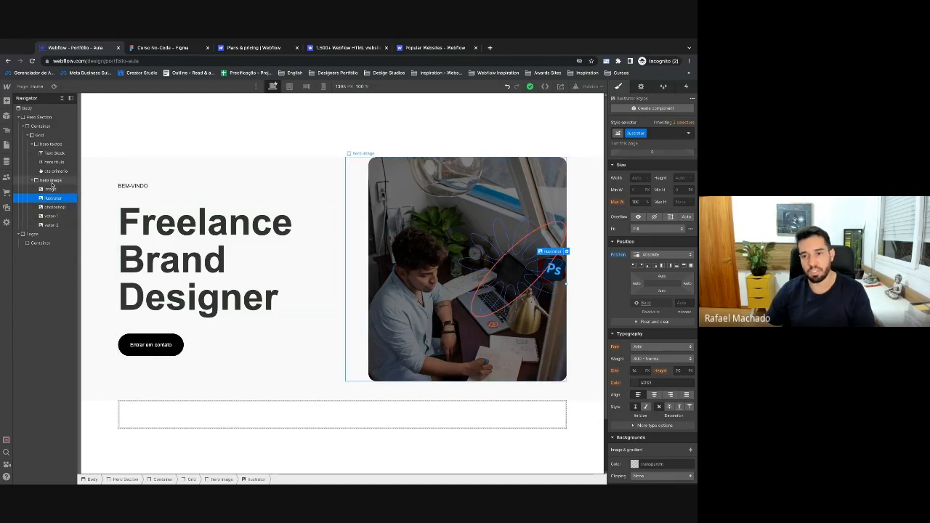
left_click(633, 266)
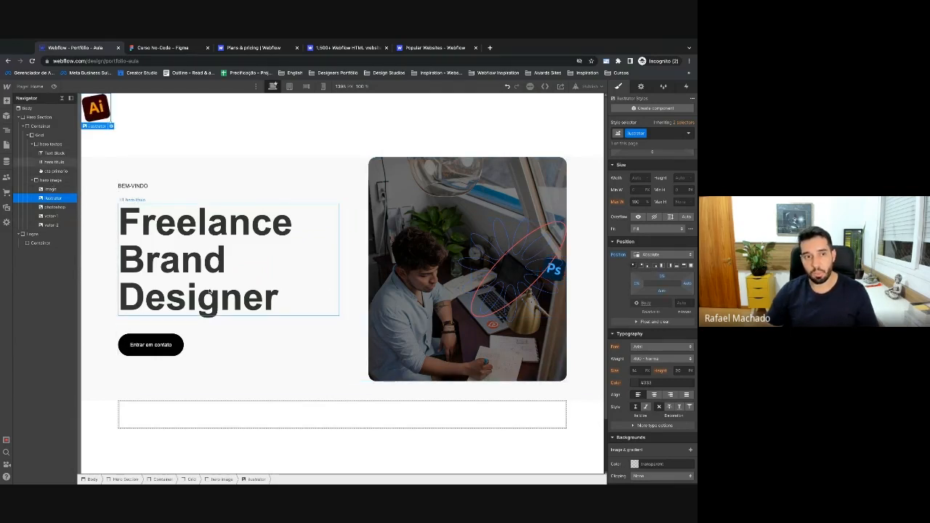
Pin the photoshop badge to the top-right corner.
left_click(55, 207)
left_click(640, 266)
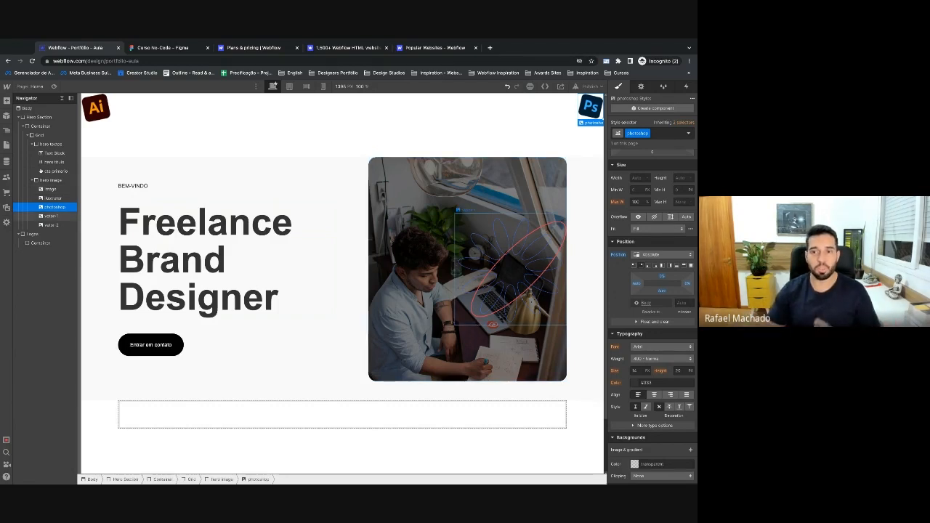
left_click(56, 181)
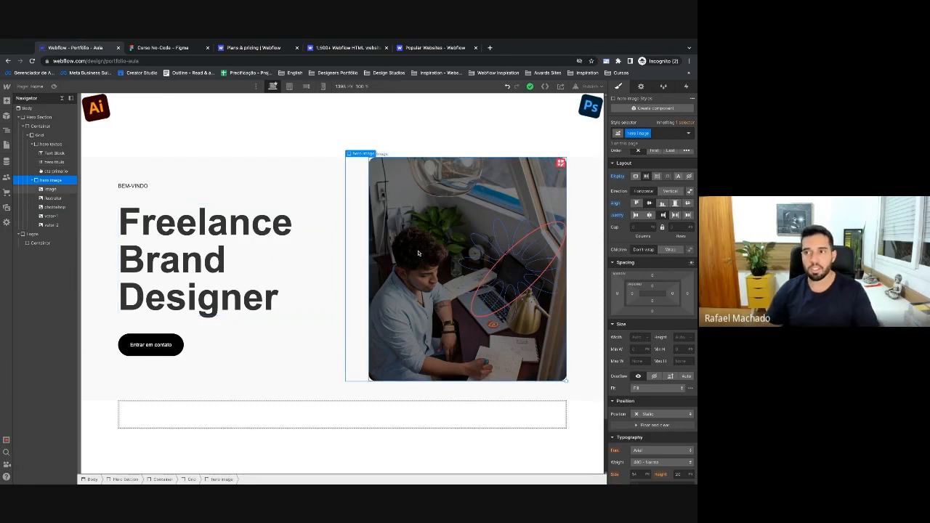
Set the hero image block's Position to Relative, then compare the badge layout with Figma.
scroll(642, 341, "down", 2)
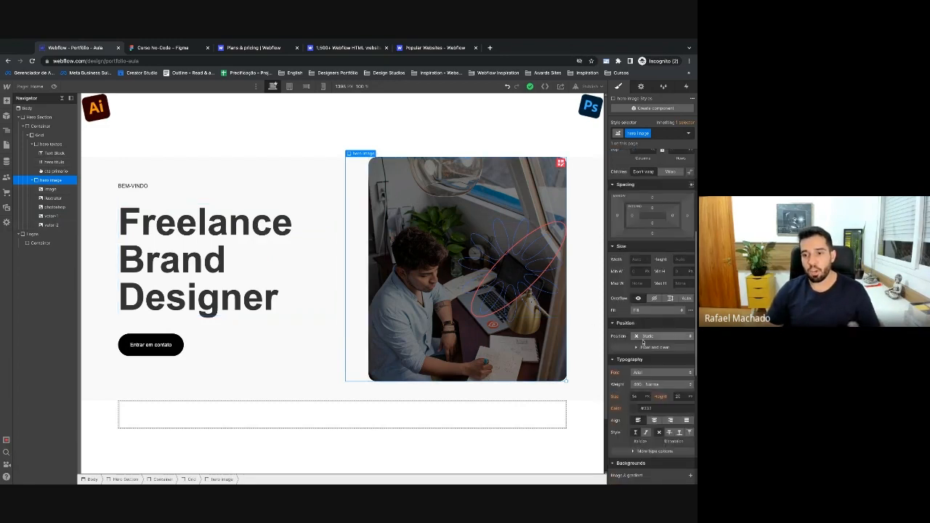
left_click(645, 337)
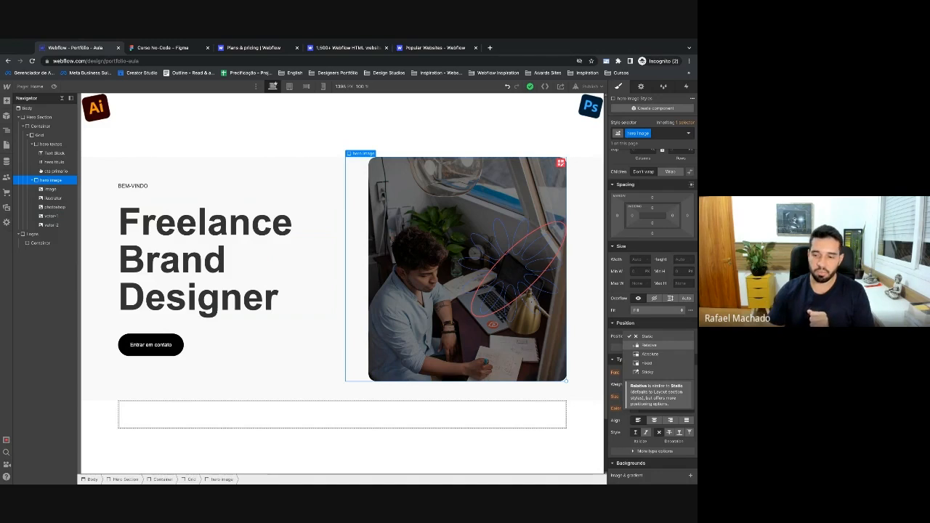
left_click(648, 345)
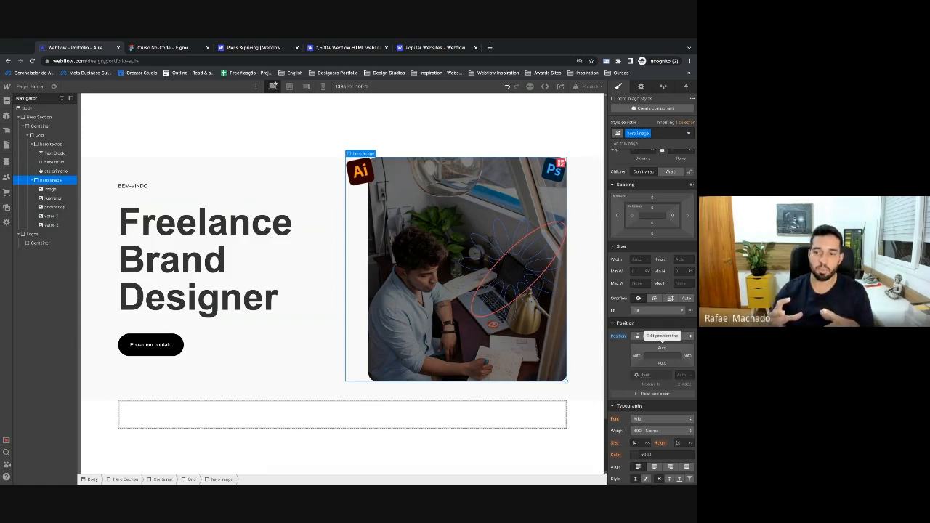
left_click(51, 198)
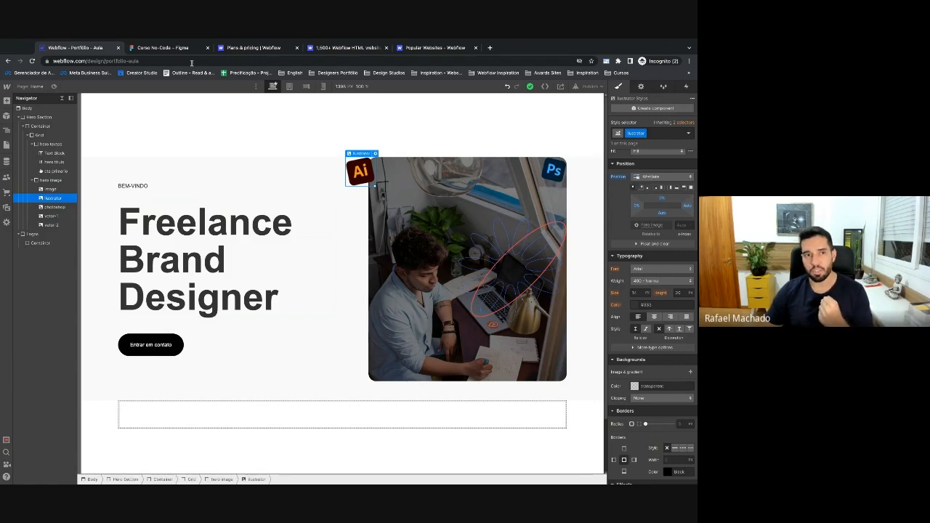
left_click(162, 48)
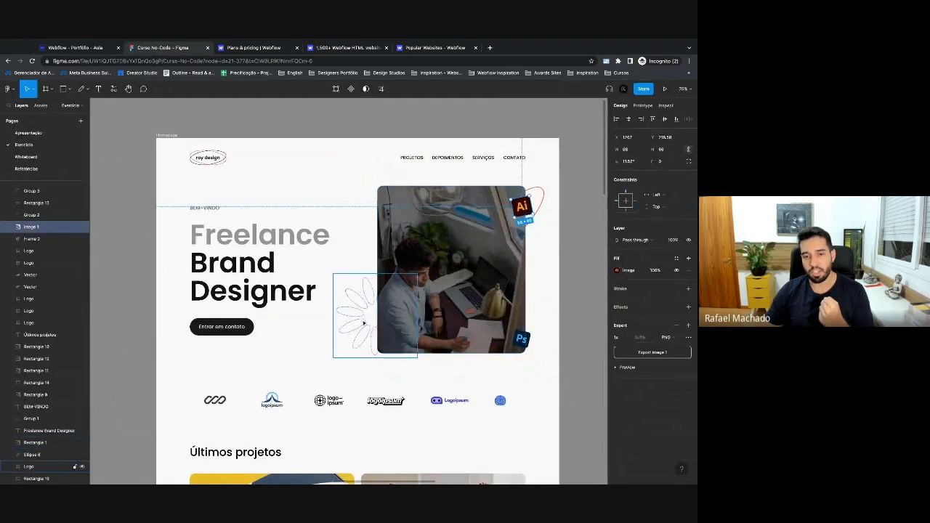
left_click(96, 48)
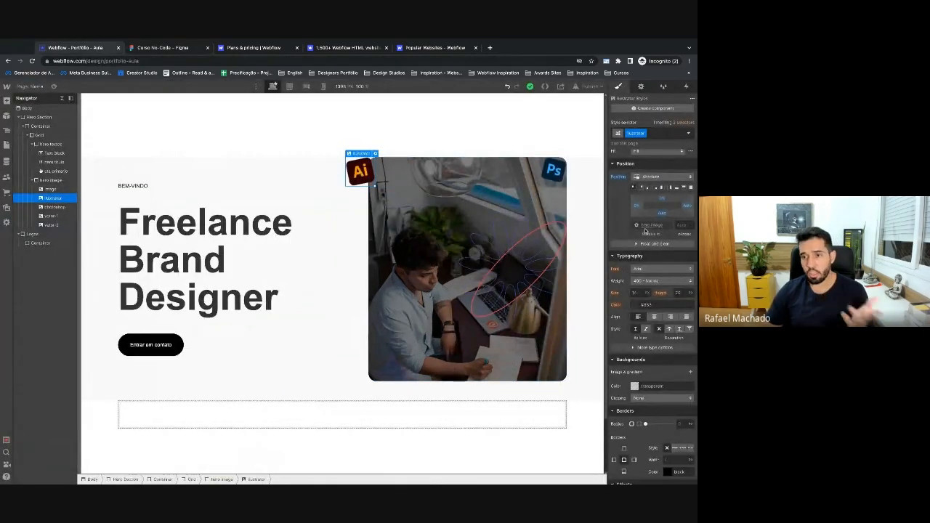
Check Figma, then scrub the Ai badge's top offset to move it down the photo's right edge.
left_click(151, 48)
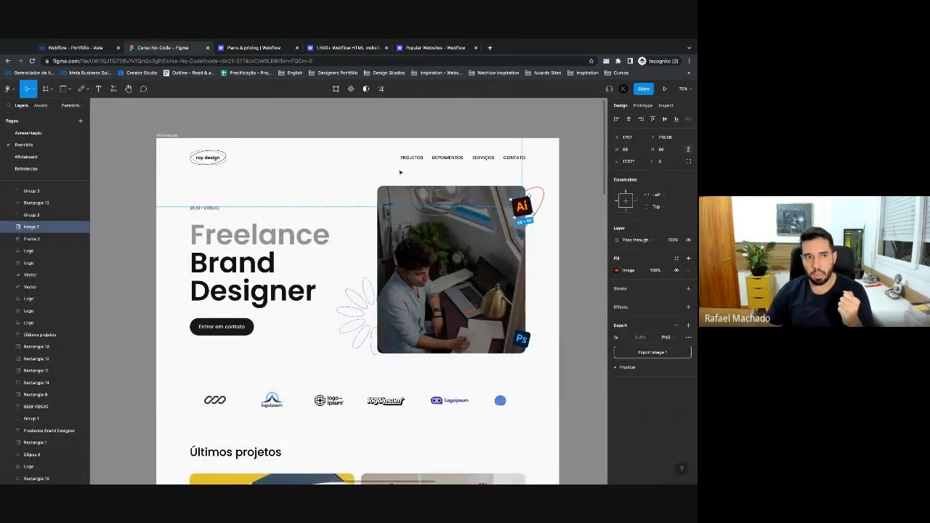
left_click(69, 48)
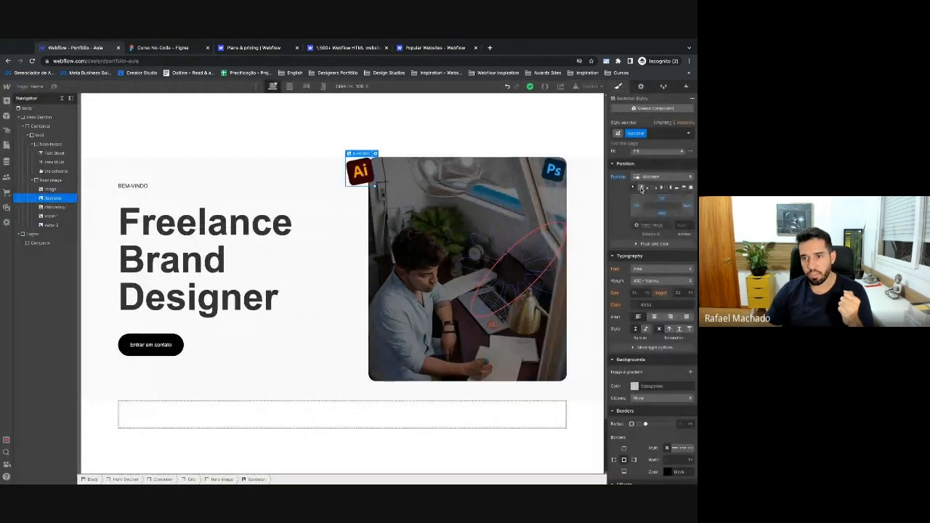
left_click_drag(662, 198, 685, 209)
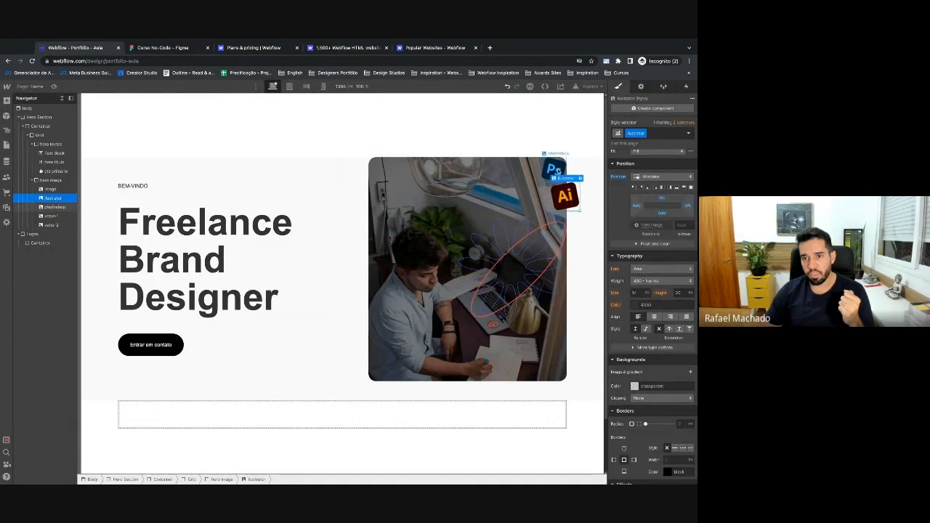
Pin the Ps badge bottom-right, nudge it past the right edge and about 9% up.
left_click(558, 170)
left_click(656, 188)
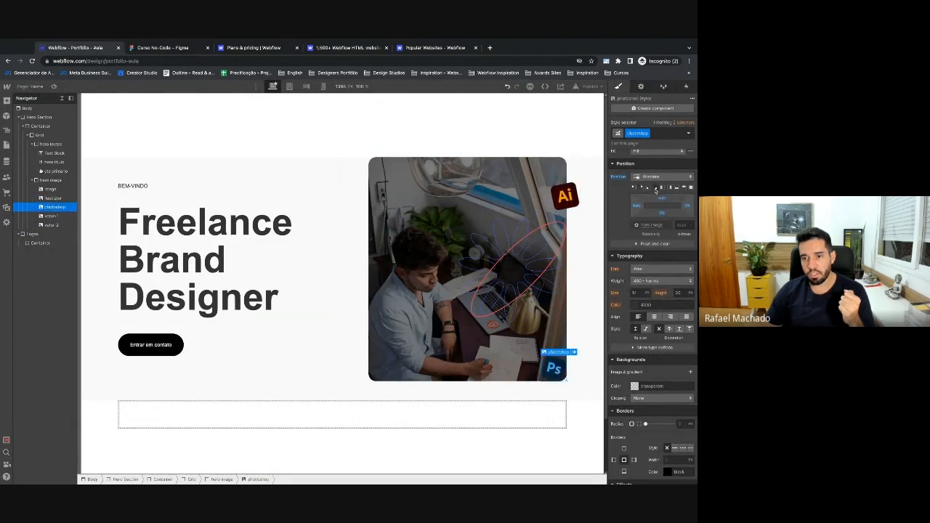
left_click_drag(687, 208, 671, 210)
left_click_drag(664, 214, 664, 207)
left_click(530, 254)
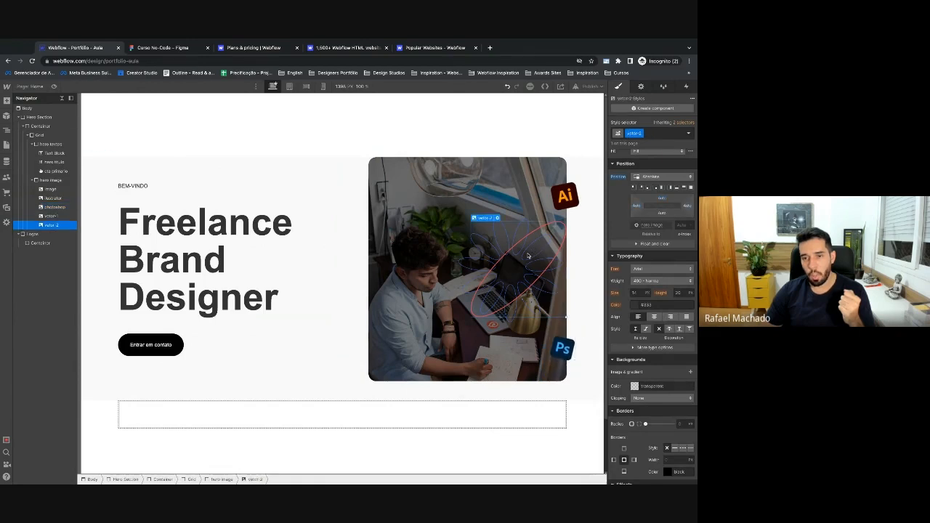
left_click(158, 48)
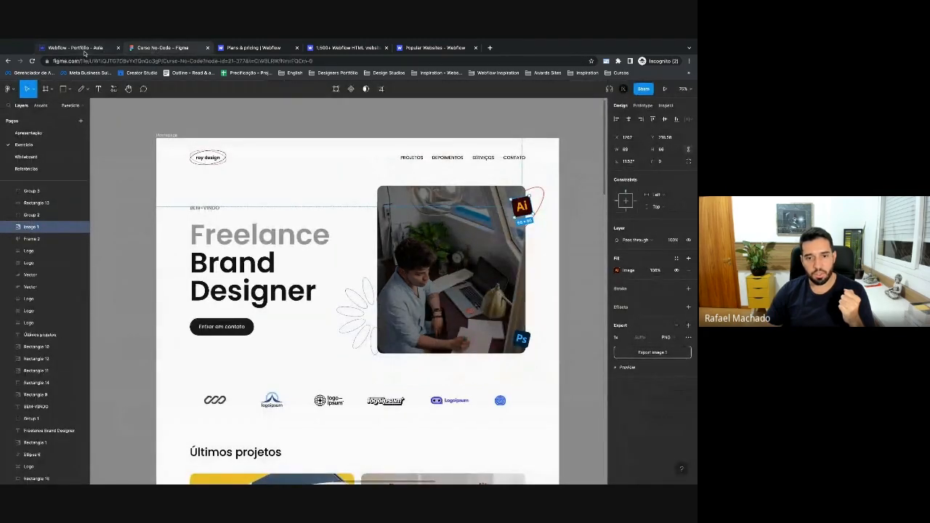
left_click(78, 48)
Pin the vetor-1 flower outline to the photo's bottom-left, pushed left past the edge.
left_click(647, 188)
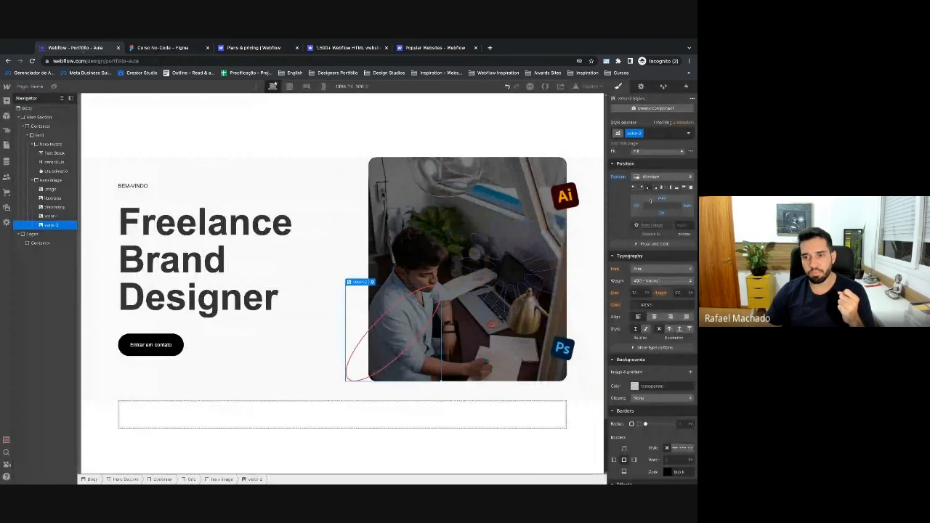
key("super+z")
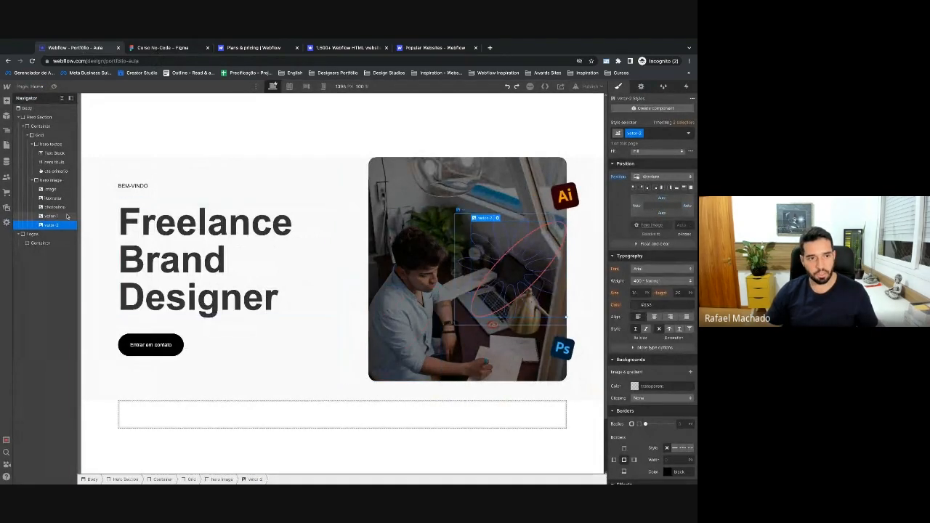
left_click(51, 216)
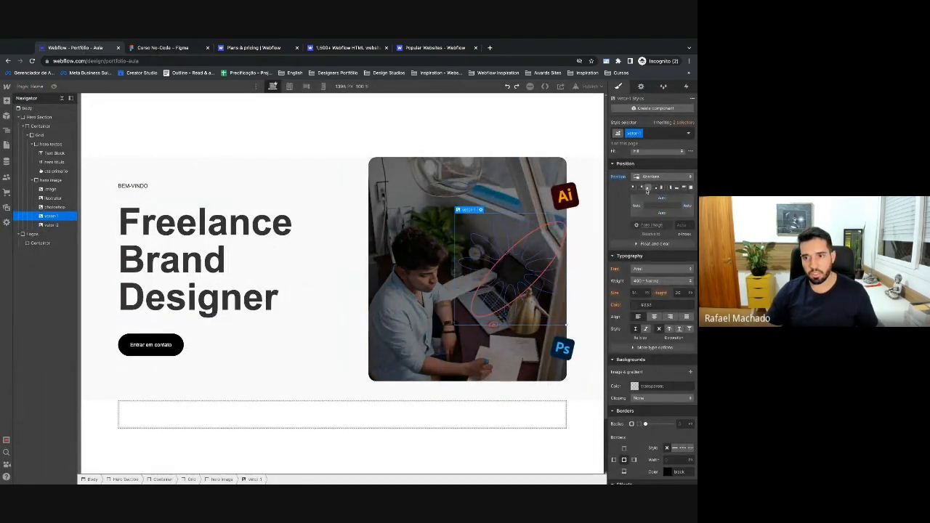
left_click(646, 189)
left_click_drag(642, 210, 641, 210)
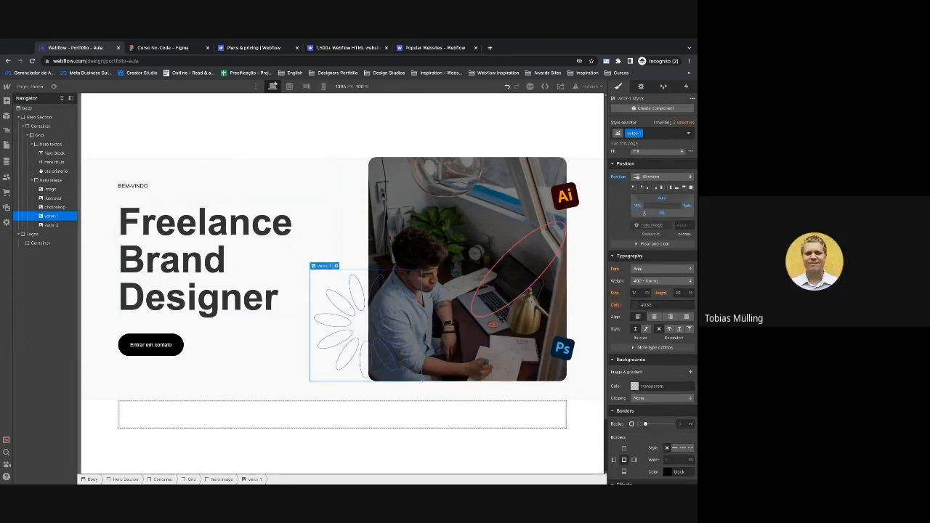
Pin the vetor-2 red ellipse to the photo's top-right, offset up and outward.
left_click(51, 224)
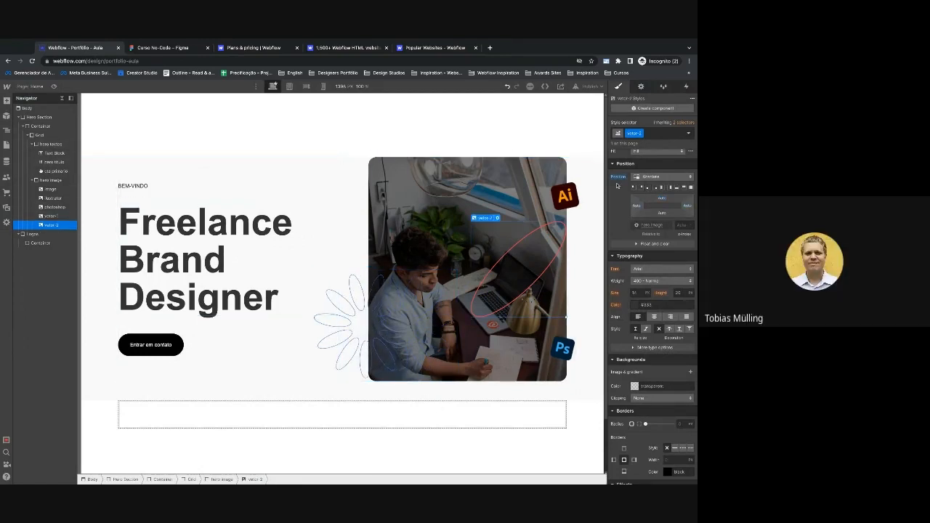
left_click(640, 188)
left_click_drag(660, 200, 689, 210)
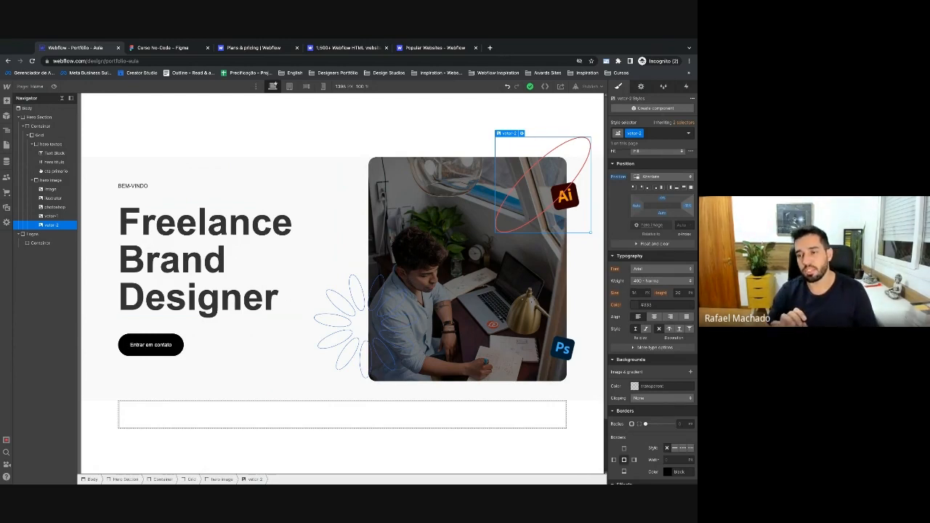
left_click(290, 87)
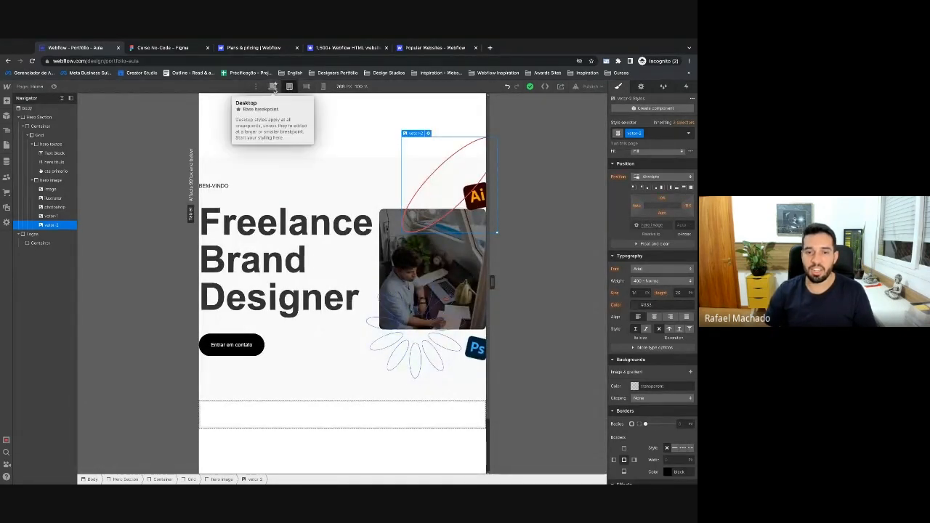
left_click(375, 249)
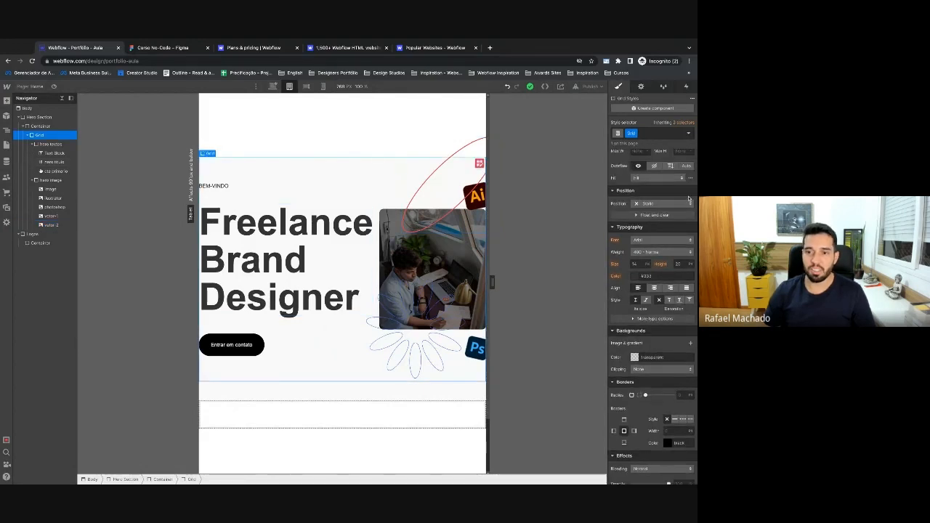
left_click(655, 181)
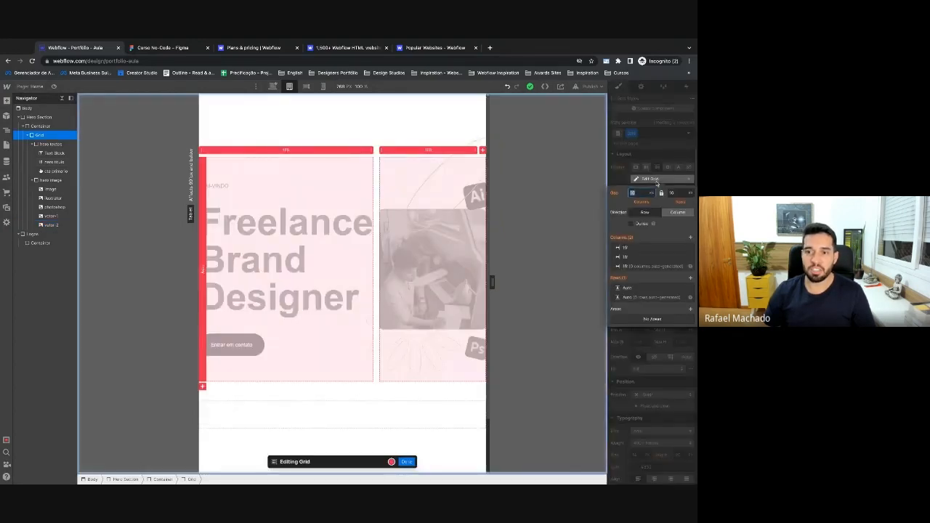
left_click(689, 248)
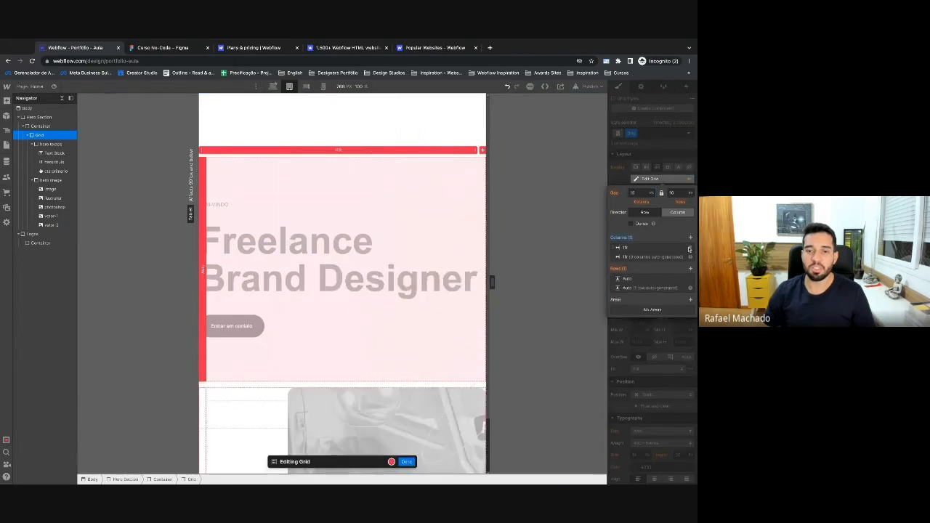
left_click(407, 463)
scroll(408, 466, "down", 4)
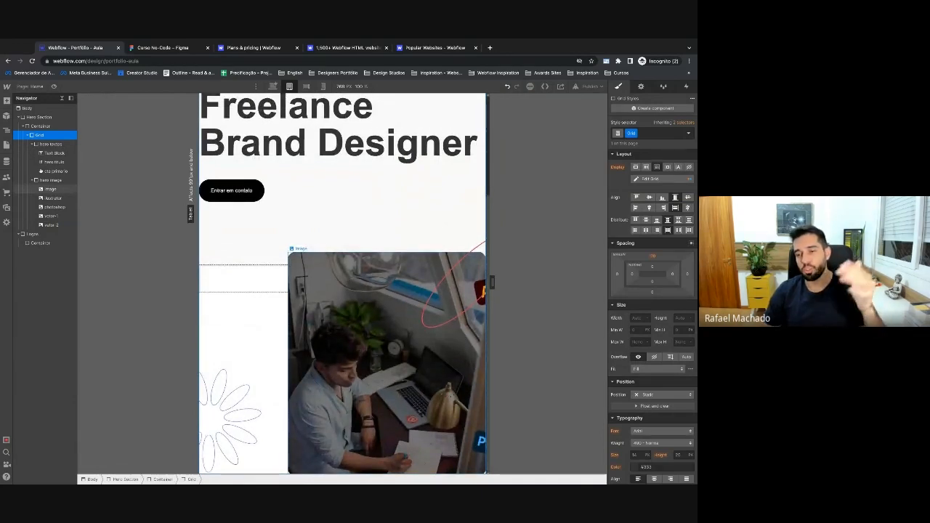
key("super+z")
scroll(301, 207, "up", 2)
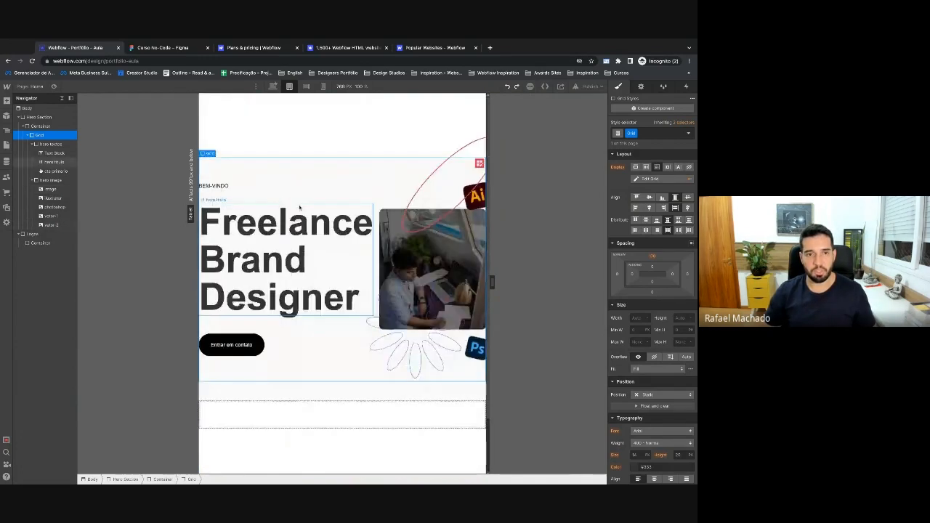
left_click(273, 85)
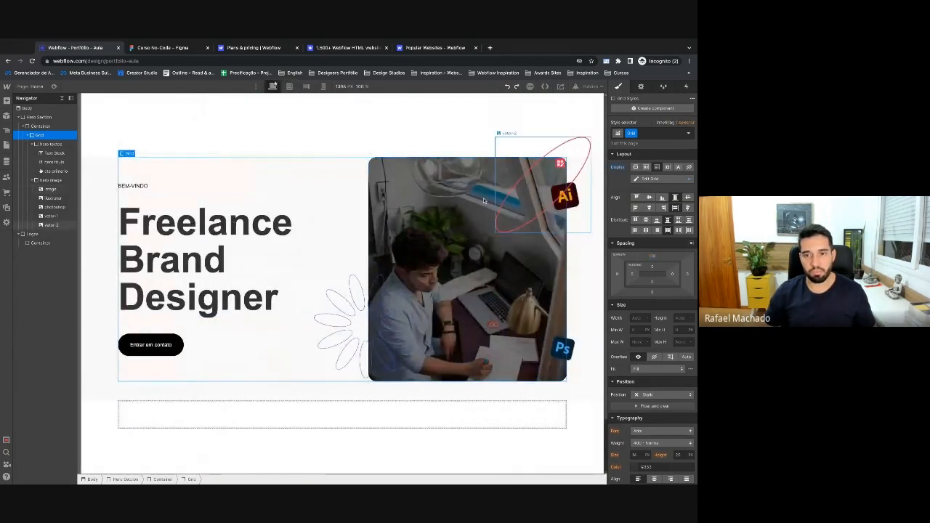
left_click(444, 211)
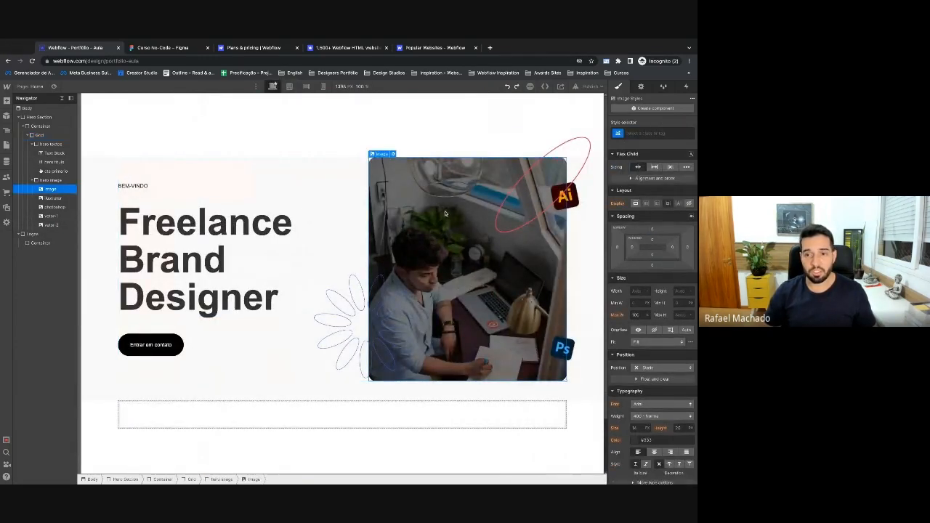
left_click(173, 48)
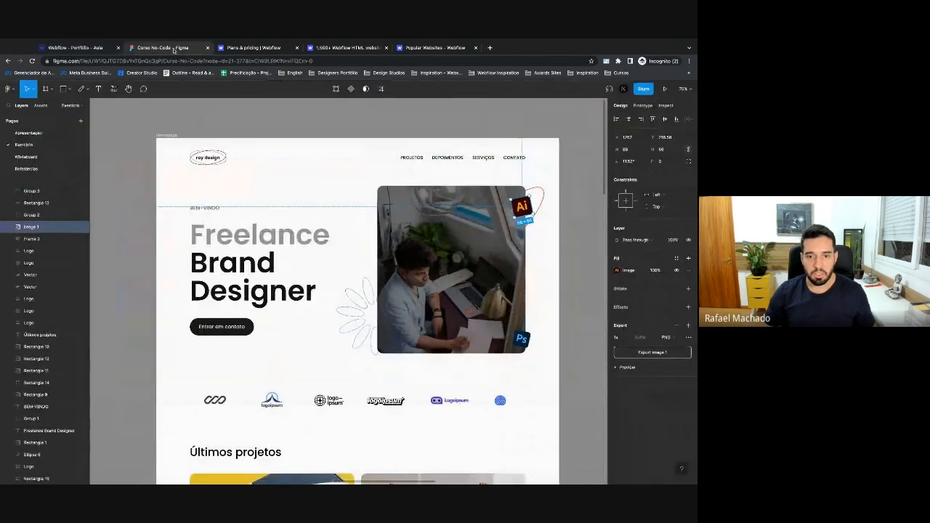
left_click(104, 48)
left_click(342, 320)
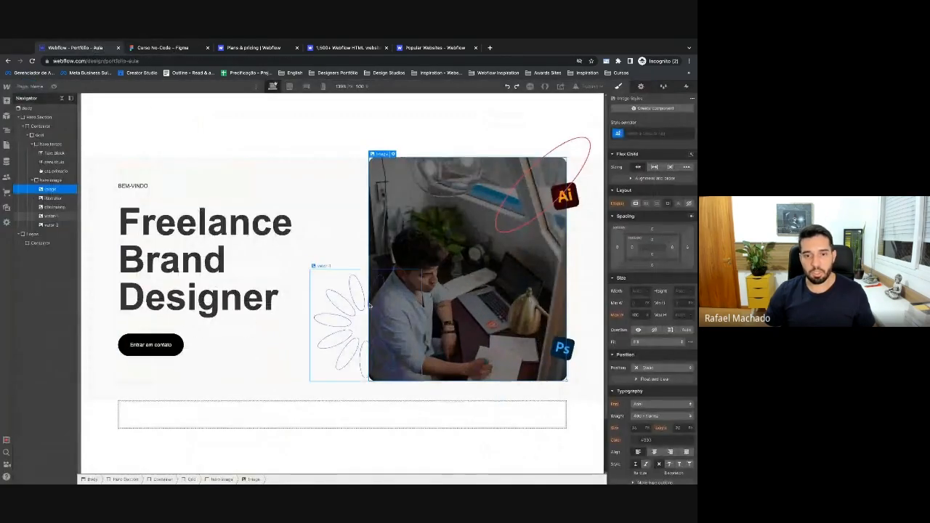
left_click(539, 180)
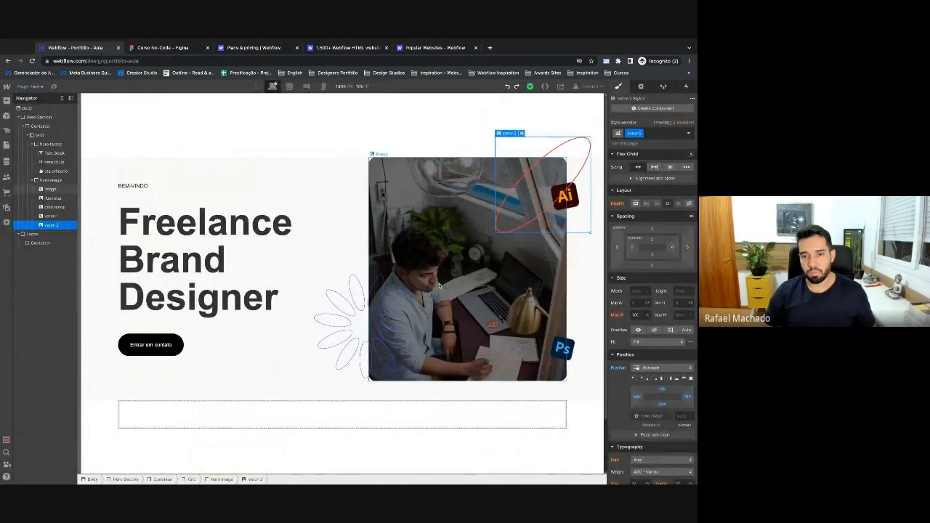
left_click(375, 333)
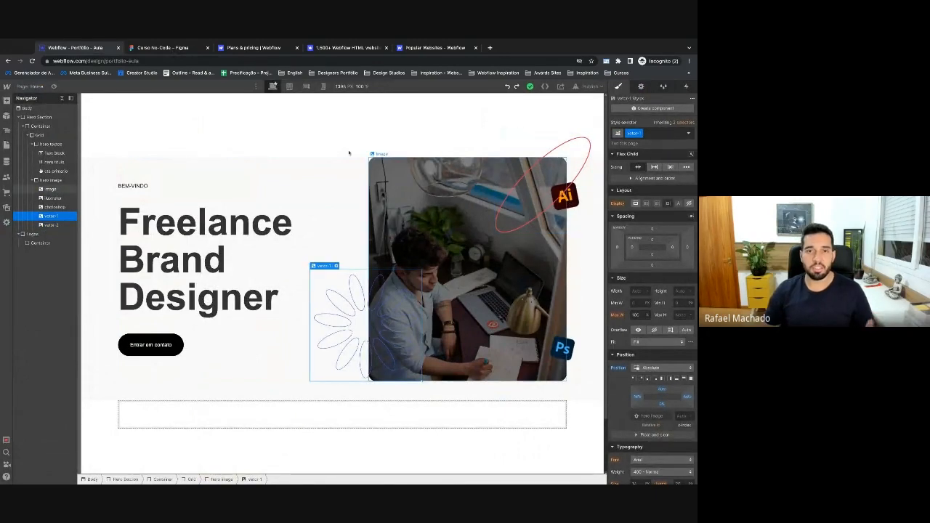
left_click(163, 47)
On the Whiteboard page, replace the bullet text with a 'z-index' heading.
left_click(26, 157)
double_click(323, 318)
type("z-index")
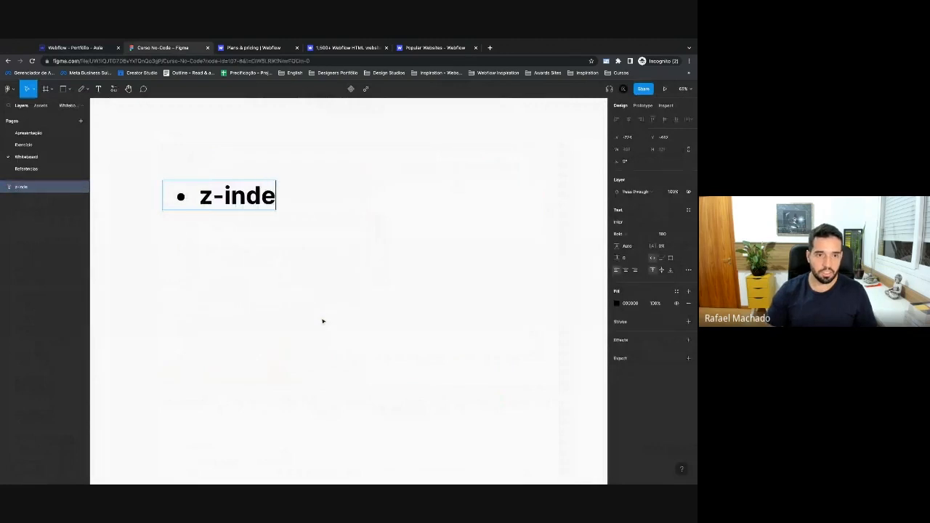
key("Escape")
left_click(320, 174)
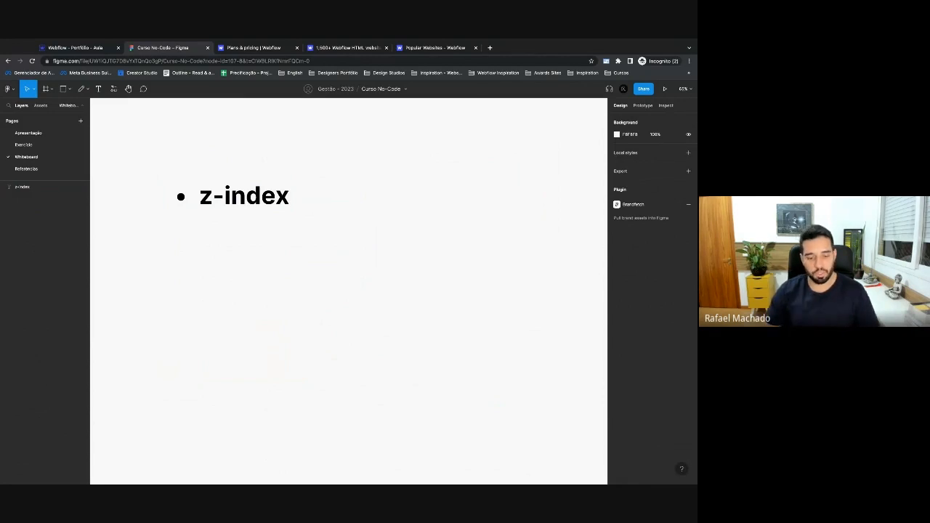
Draw a grey rectangle and an overlapping darker-grey copy offset down-right.
key("r")
mouse_move(378, 168)
left_mouse_down()
mouse_move(444, 276)
mouse_move(484, 283)
mouse_move(488, 272)
left_mouse_up()
left_click(476, 308)
left_click_drag(386, 190, 426, 227)
left_click(616, 222)
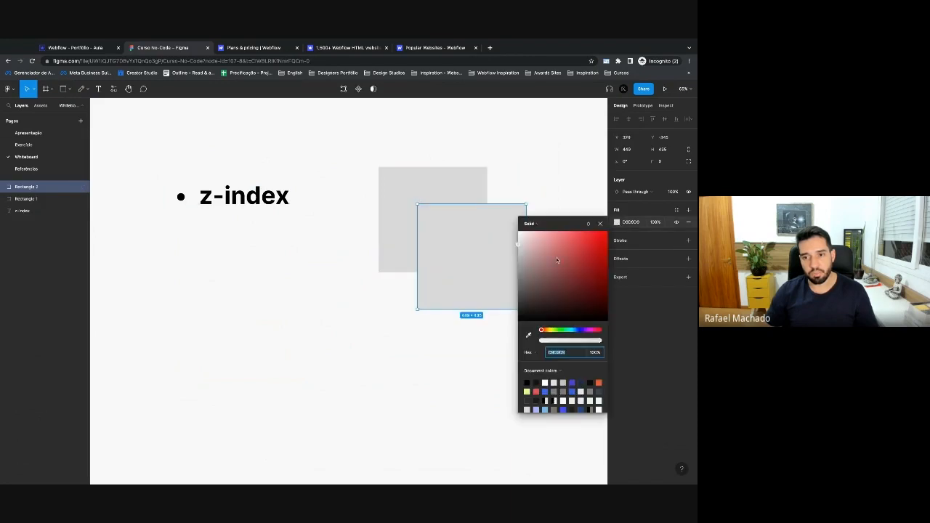
left_click_drag(521, 276, 515, 279)
key("Escape")
left_click(502, 258)
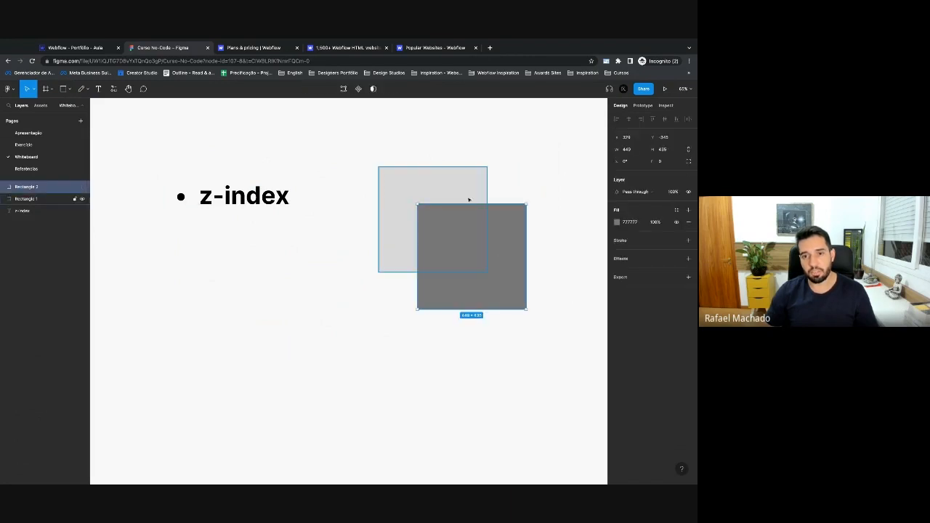
left_click(399, 227)
left_click(291, 301)
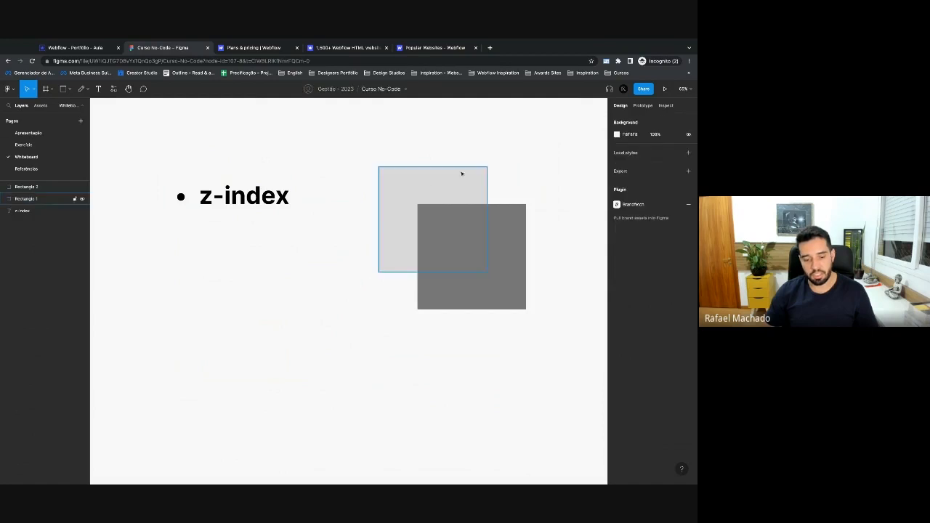
Add a '0' text label on the light rectangle and a copied '1' label on the dark one.
key("t")
left_click(497, 172)
type("z")
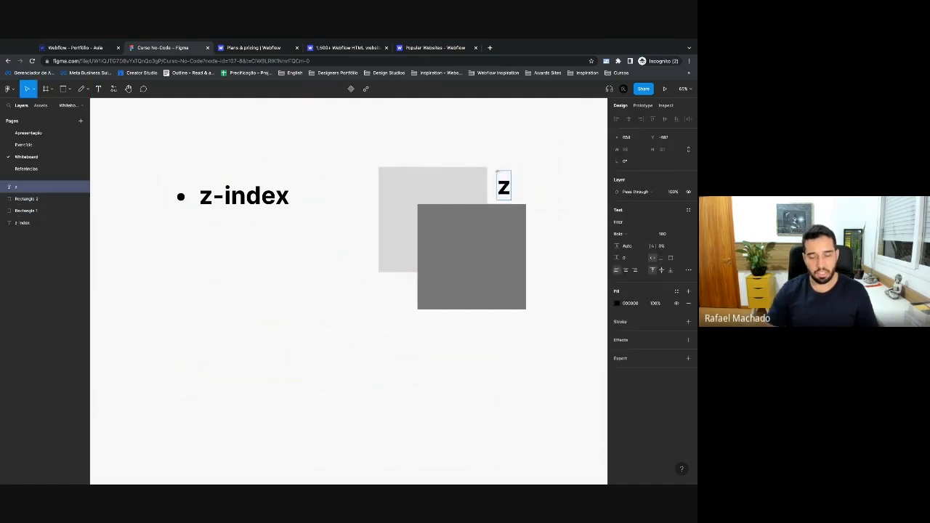
type("-index")
key("ctrl+a")
type("0")
key("Escape")
left_click_drag(505, 185, 517, 221)
double_click(517, 222)
type("1")
key("Escape")
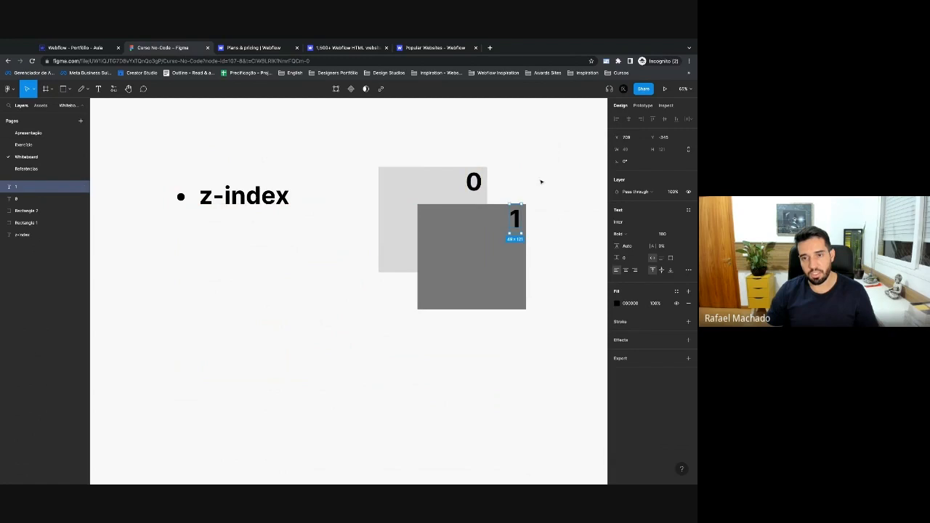
left_click(564, 233)
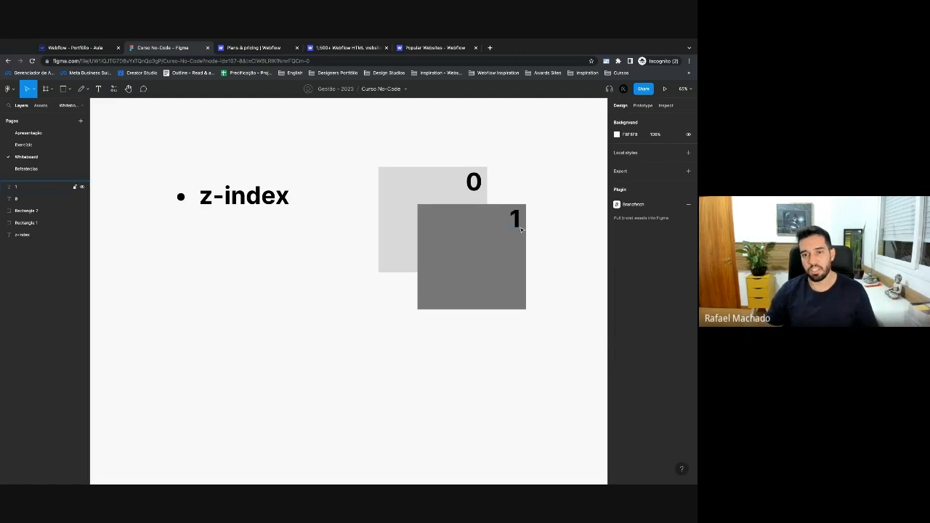
Change the dark rectangle's label to '999' and nudge it left inside the rectangle.
left_click(519, 225)
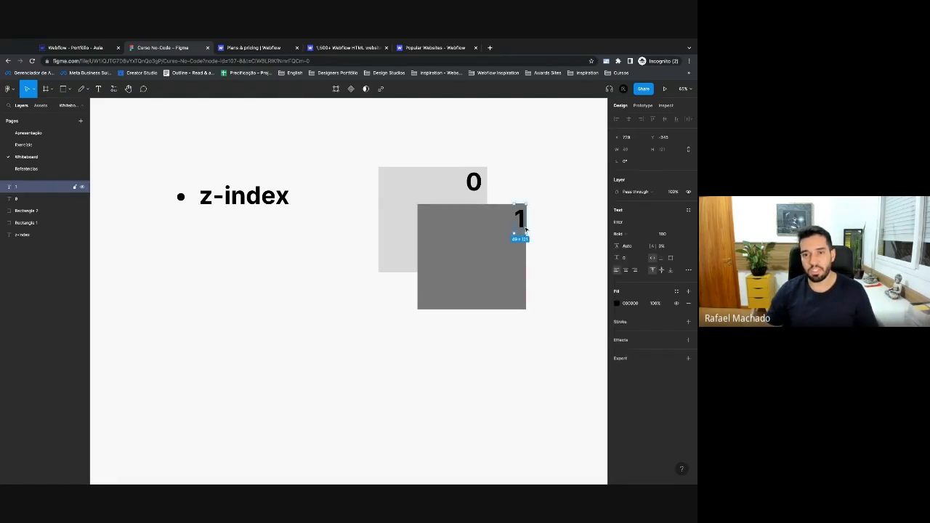
type("999")
key("Escape")
key("Left")
key("Left")
key("Left")
key("Left")
key("shift+Left")
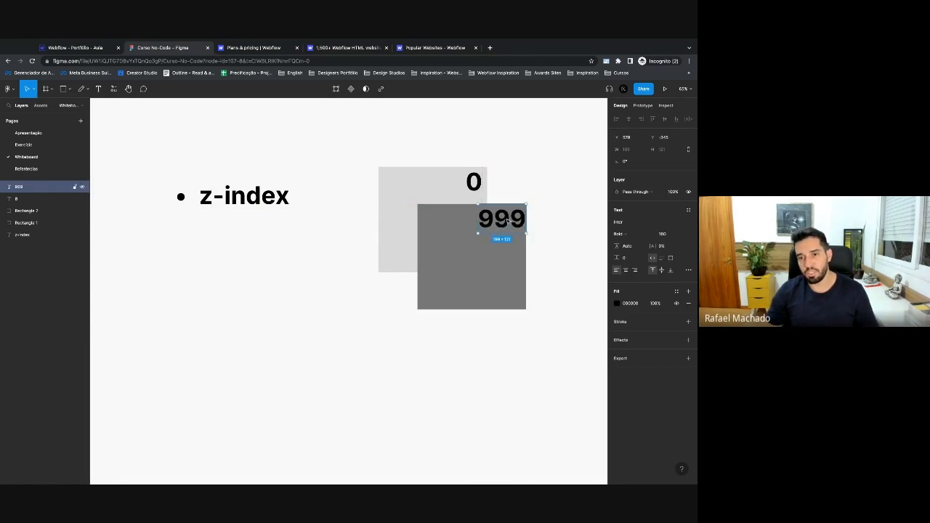
left_click(524, 163)
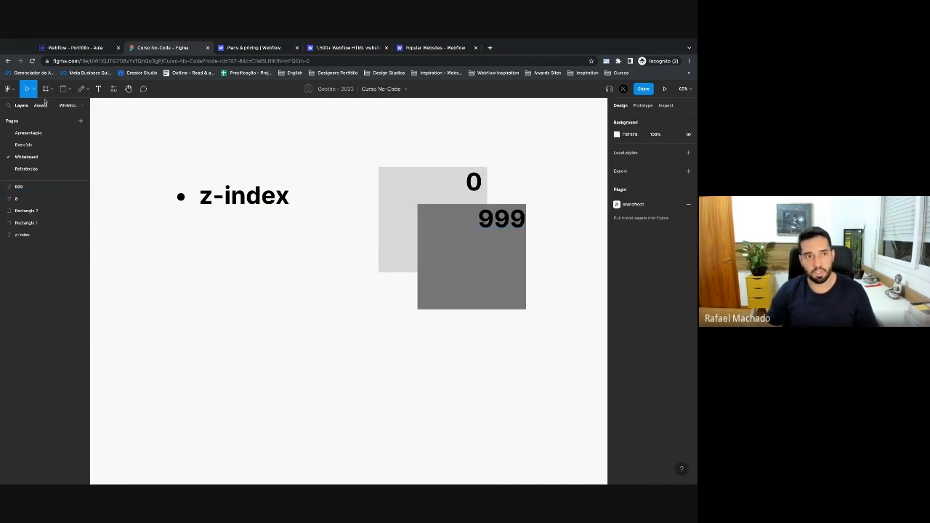
left_click(74, 48)
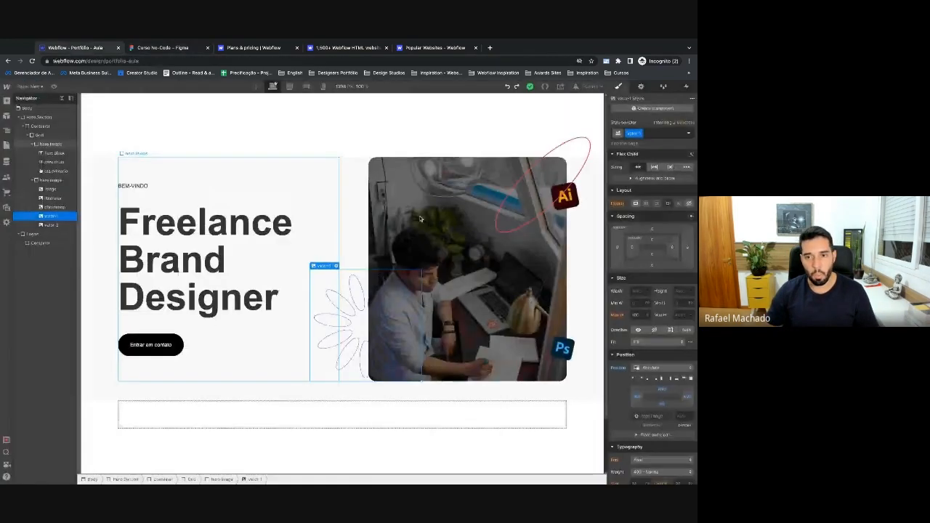
Set Z-index -1 on the red ellipse and flower outline vectors, then select Hero Section.
left_click(521, 188)
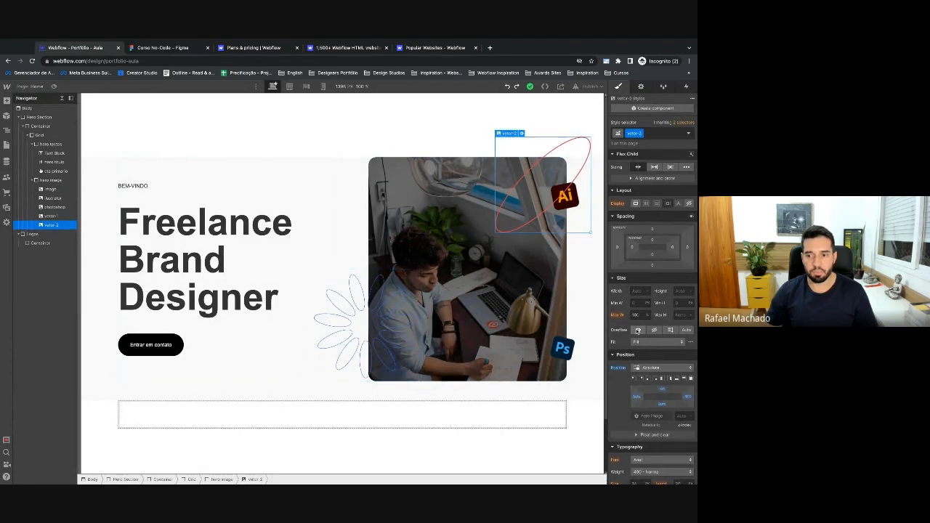
scroll(638, 329, "down", 3)
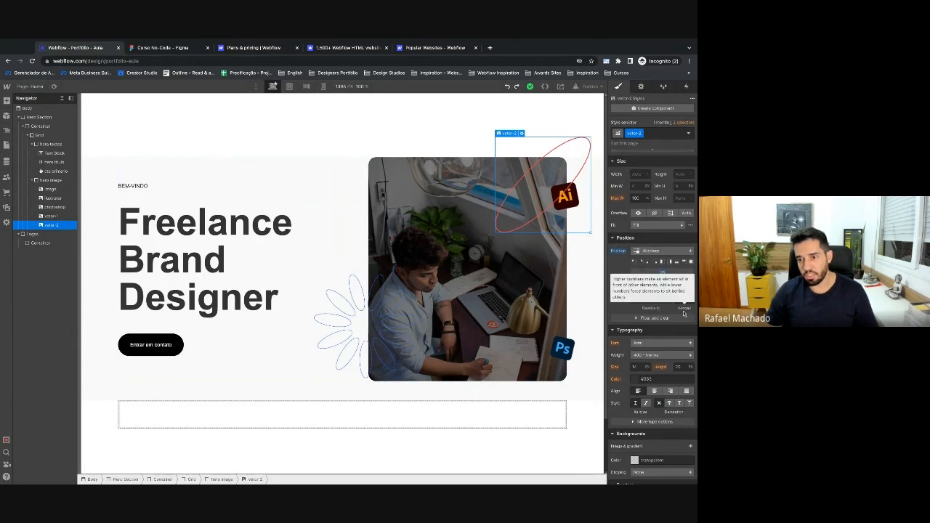
type("-1")
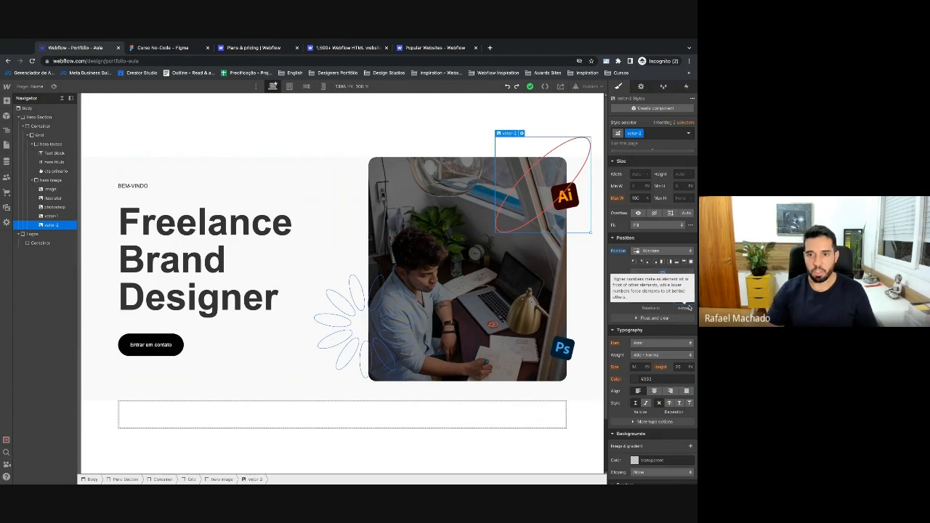
left_click(365, 289)
left_click(683, 300)
key("Return")
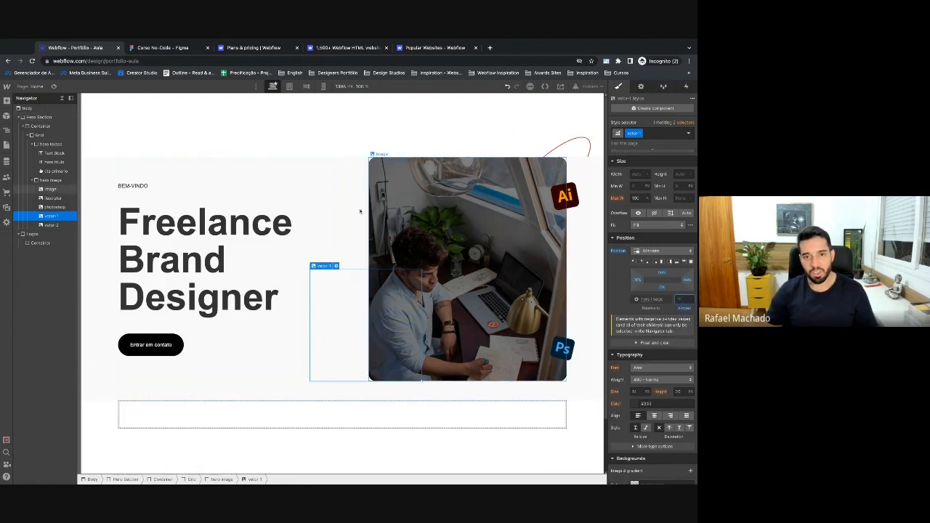
left_click(338, 194)
left_click(46, 118)
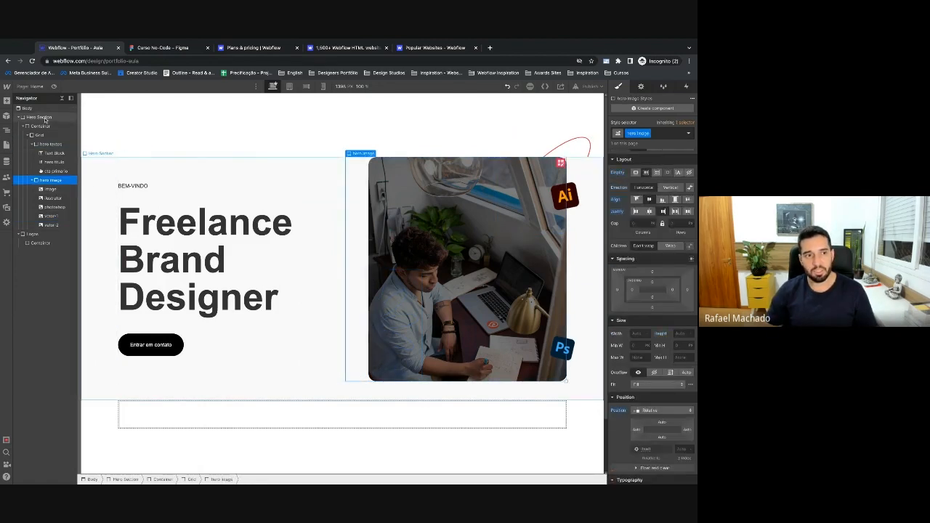
scroll(618, 275, "down", 1)
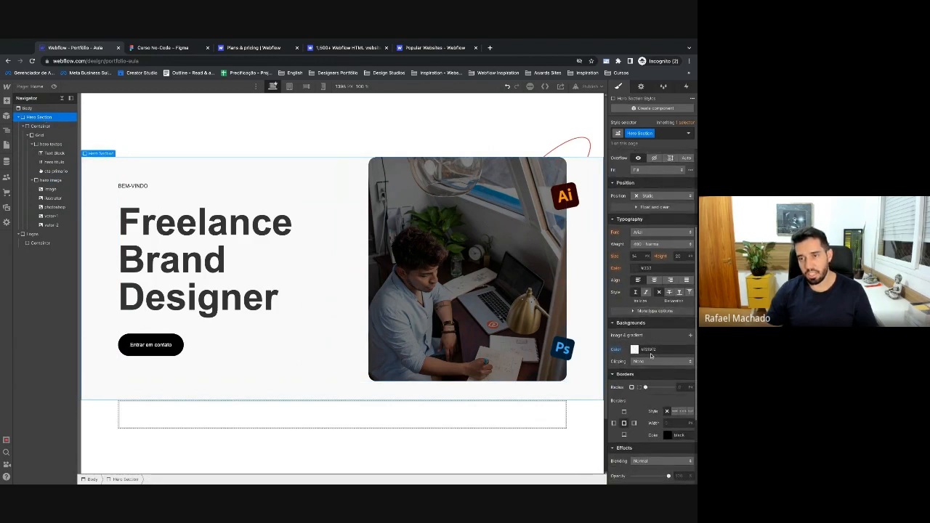
Change the Hero Section background colour from #f3f3f3 to transparent.
left_click(618, 354, "alt")
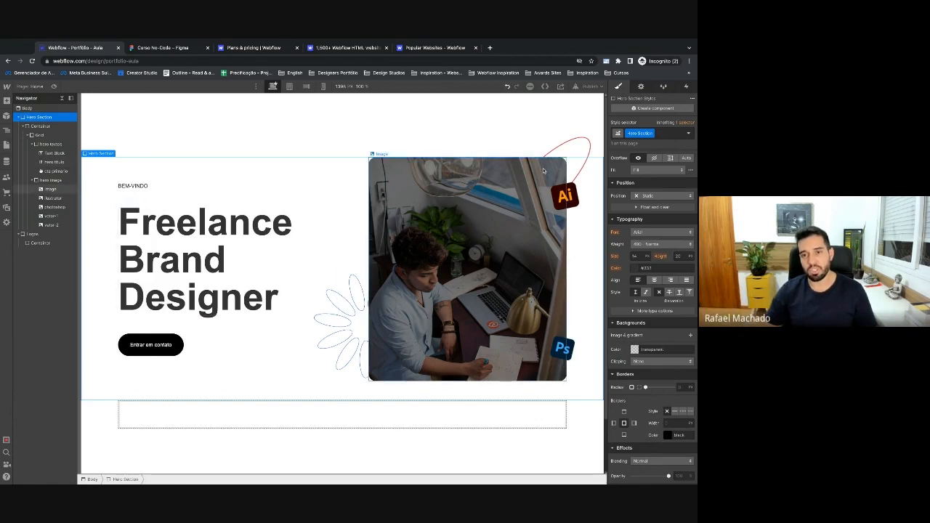
left_click(161, 47)
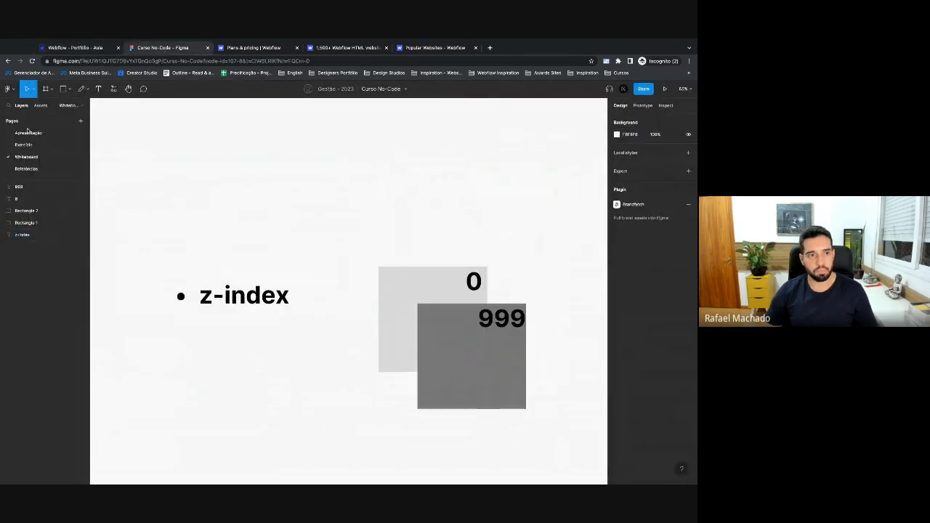
Review the Homepage frame on Figma's Exercício page, then select Body in Webflow.
left_click(24, 145)
scroll(311, 203, "down", 4)
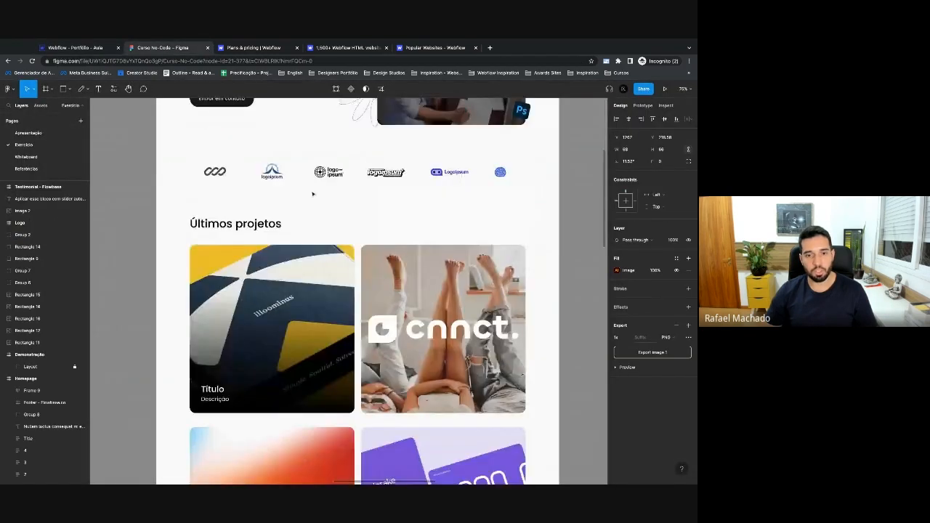
left_click(322, 201)
scroll(323, 201, "up", 3)
scroll(323, 200, "up", 1)
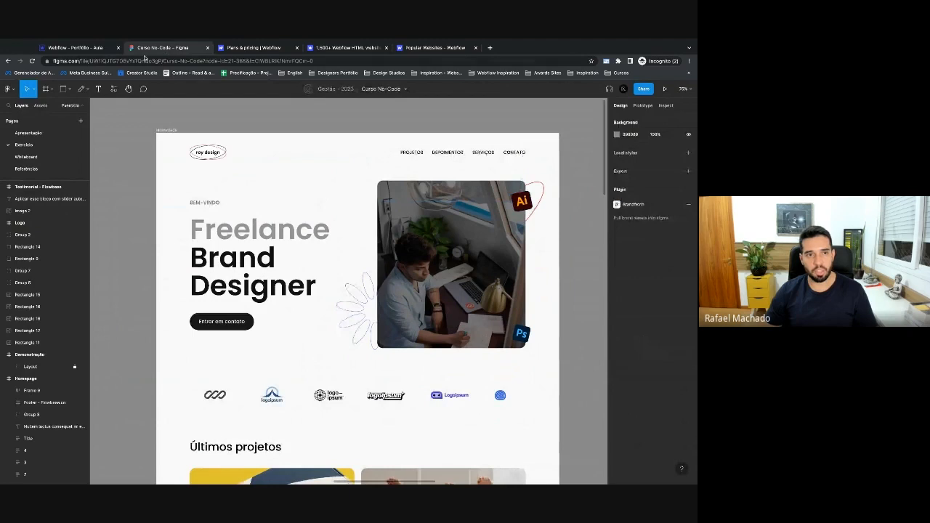
left_click(166, 130)
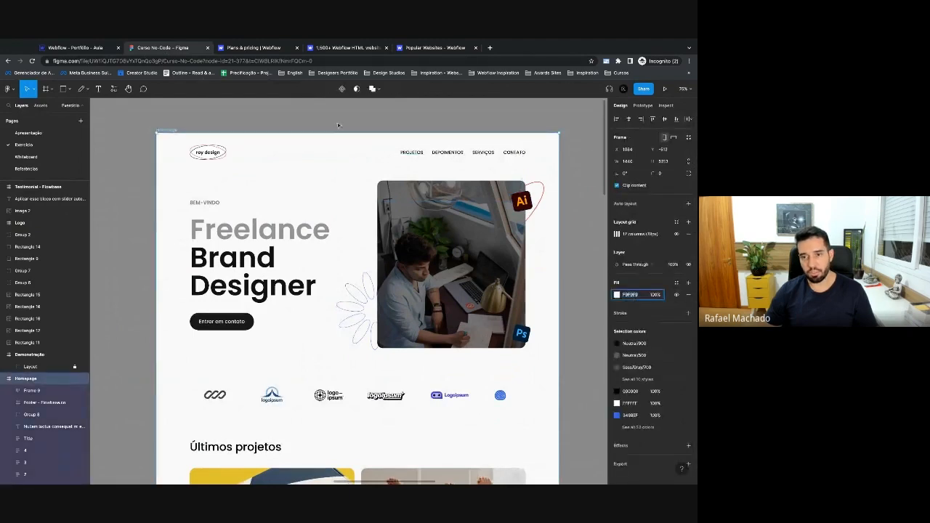
key("Escape")
left_click(79, 47)
left_click(45, 109)
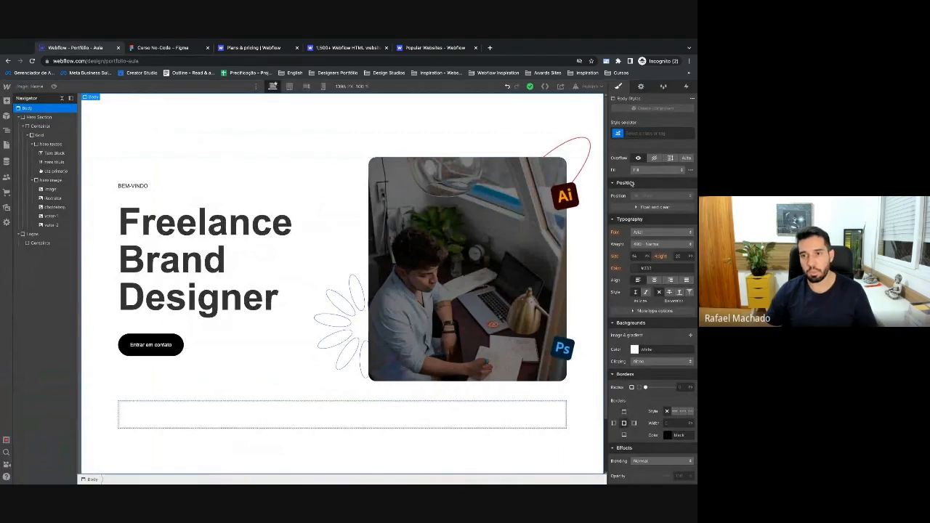
Switch the style target to the Body (All Pages) tag and set its background to f8f8f8.
left_click(677, 350)
type("#f8f8f8")
key("Return")
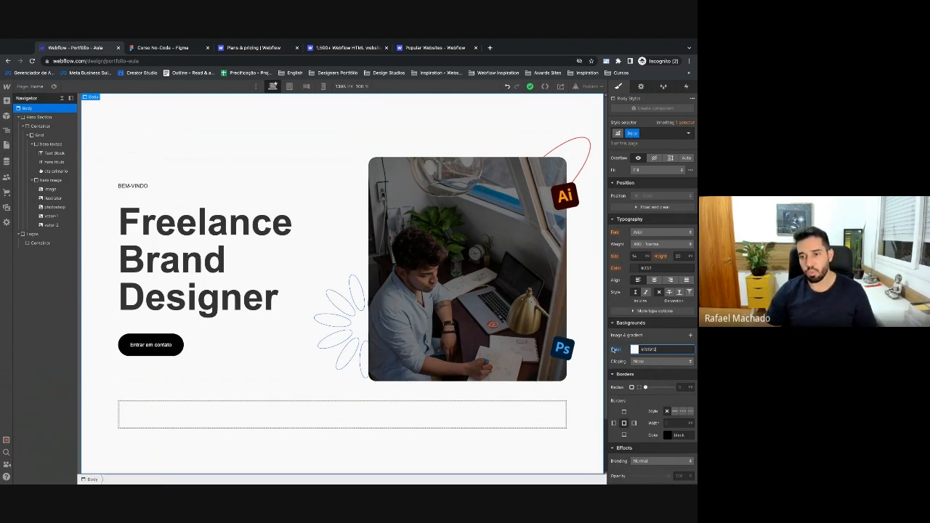
left_click(662, 135)
key("BackSpace")
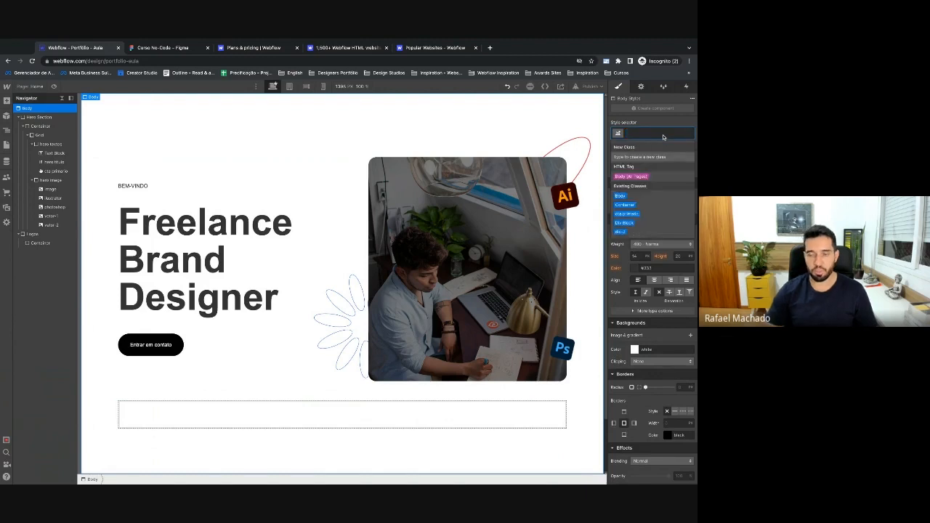
left_click(561, 124)
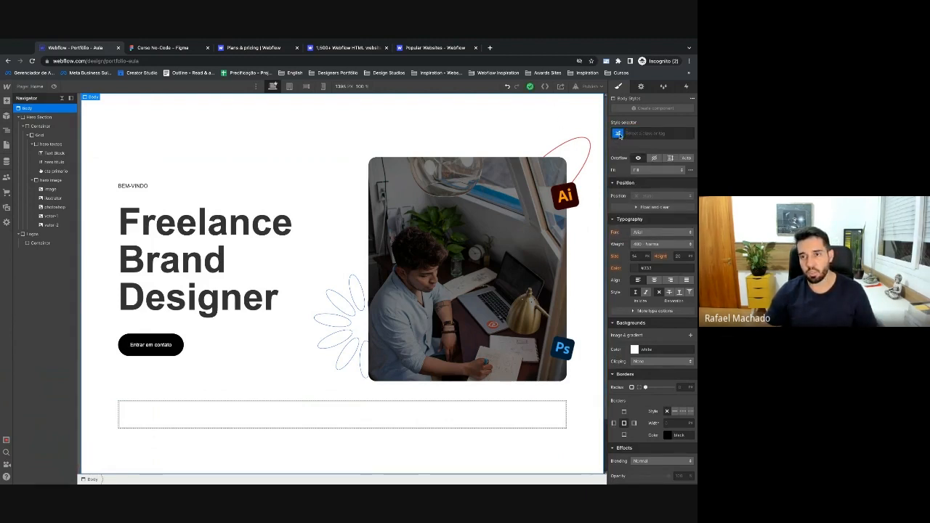
left_click(618, 133)
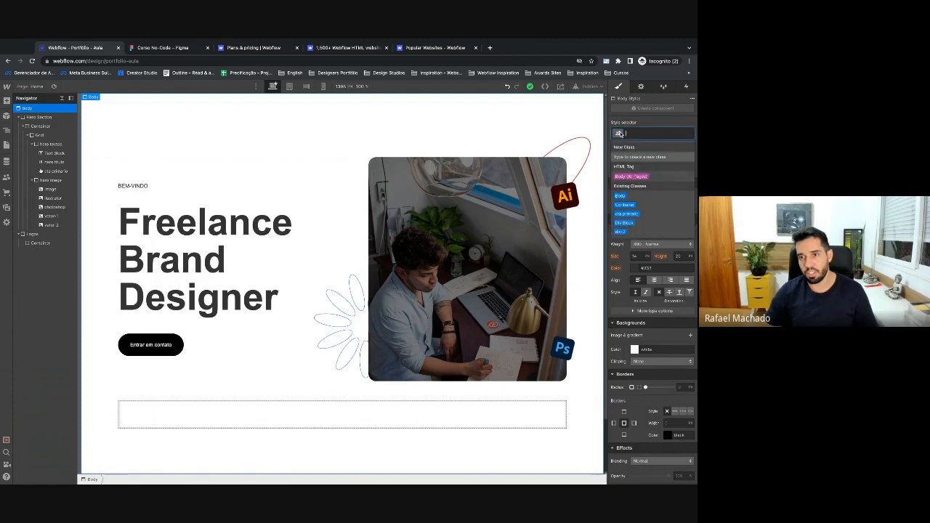
left_click(638, 176)
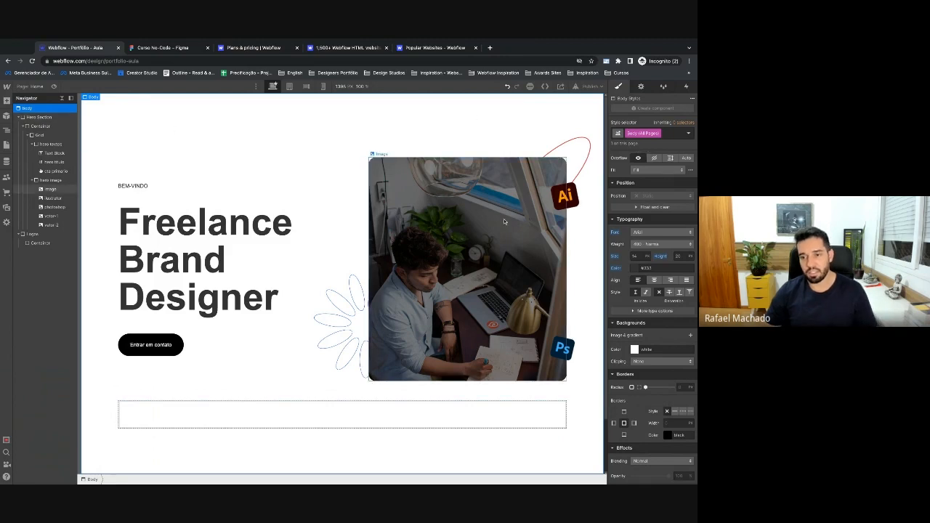
left_click(658, 352)
type("f8f8f8")
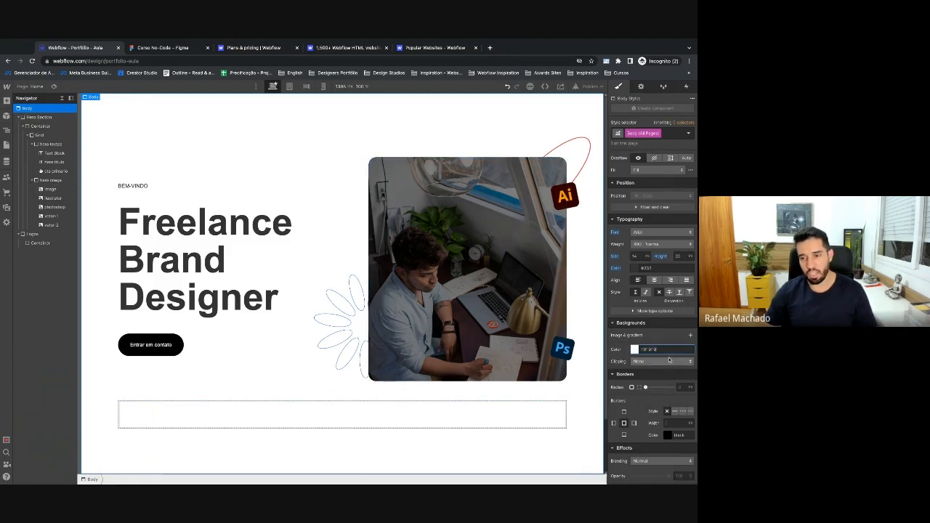
key("Return")
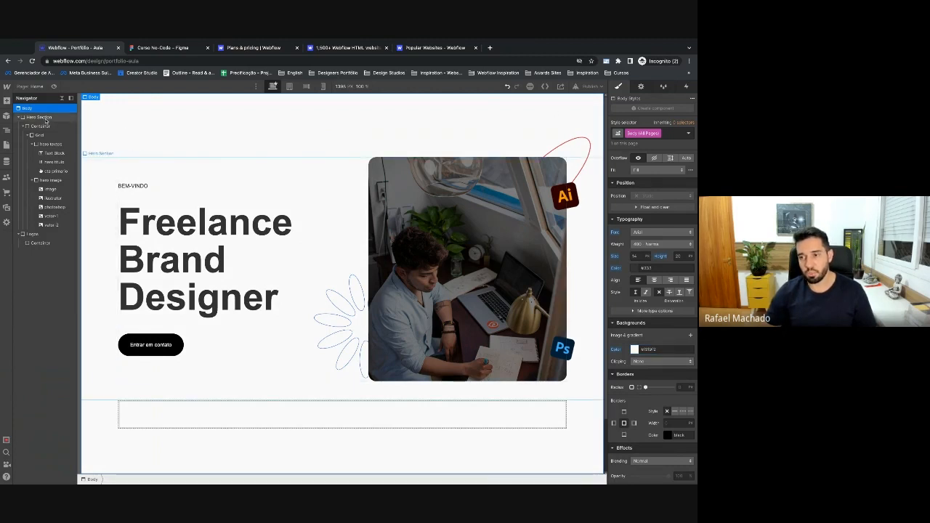
Reselect Body to confirm its Body (All Pages) styling, then pick the hero image column.
left_click(45, 118)
left_click(41, 111)
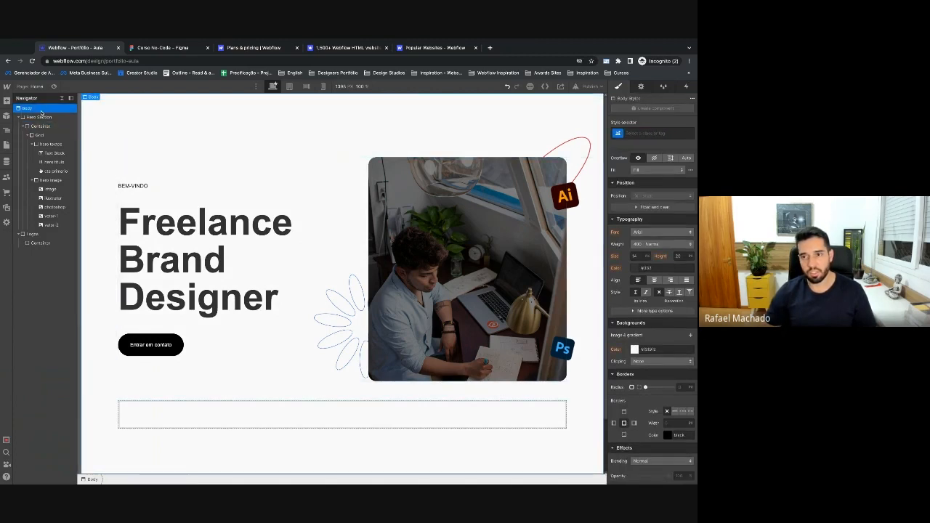
left_click(621, 136)
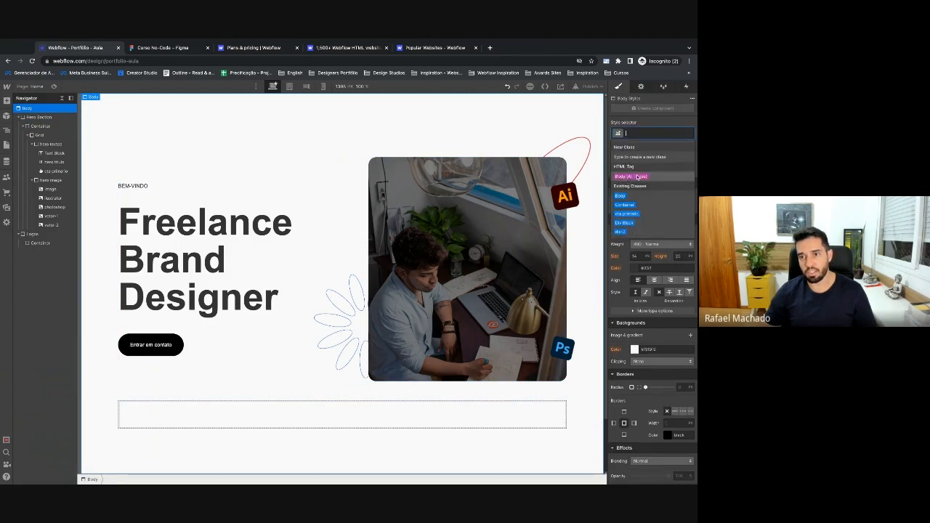
key("Escape")
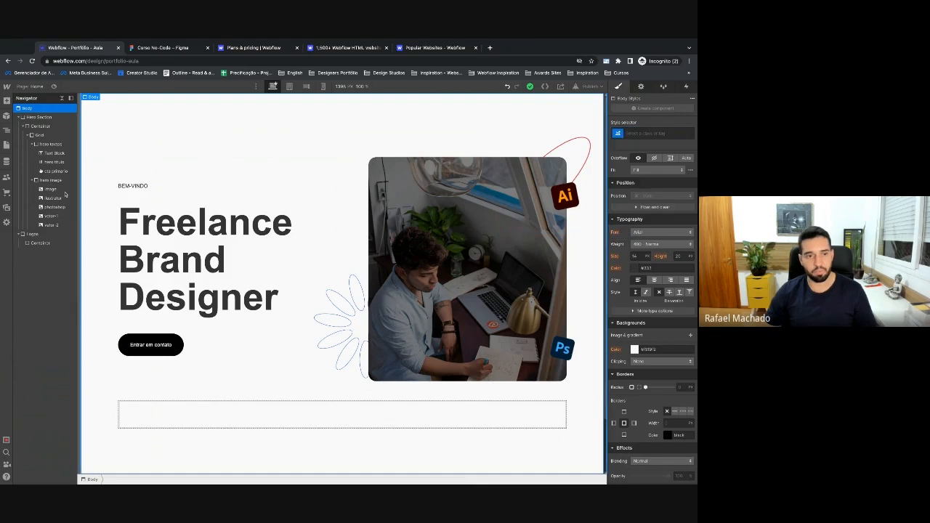
left_click(286, 258)
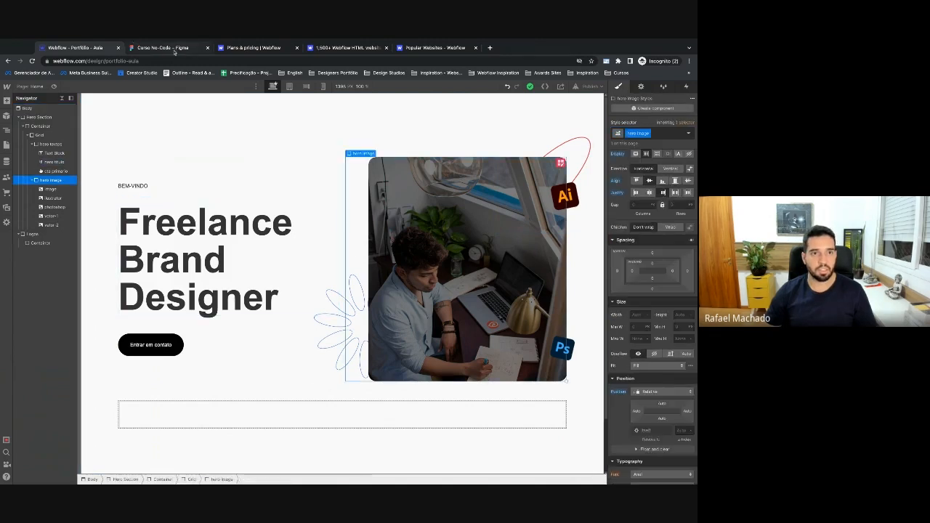
Collapse the hero layers in Webflow's Navigator and select the logo strip's container.
left_click(164, 47)
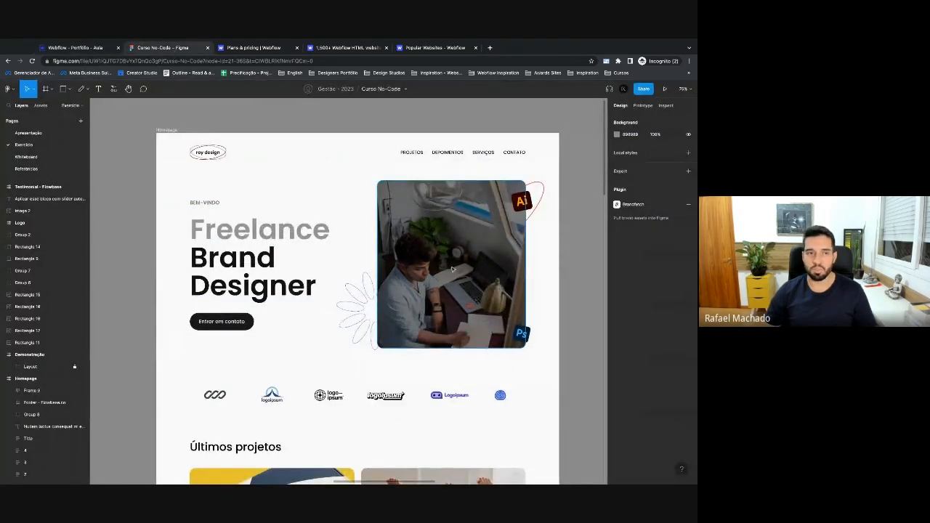
left_click(85, 48)
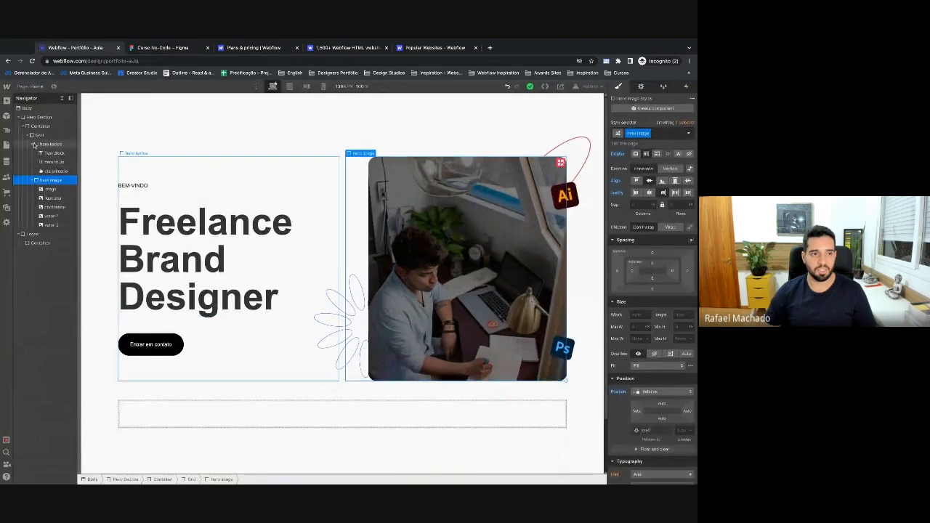
left_click(33, 145)
left_click(28, 135)
left_click(23, 126)
left_click(41, 144)
In Figma, marquee-select the first logo's two Vector layers and group them with Ctrl+G.
left_click(188, 47)
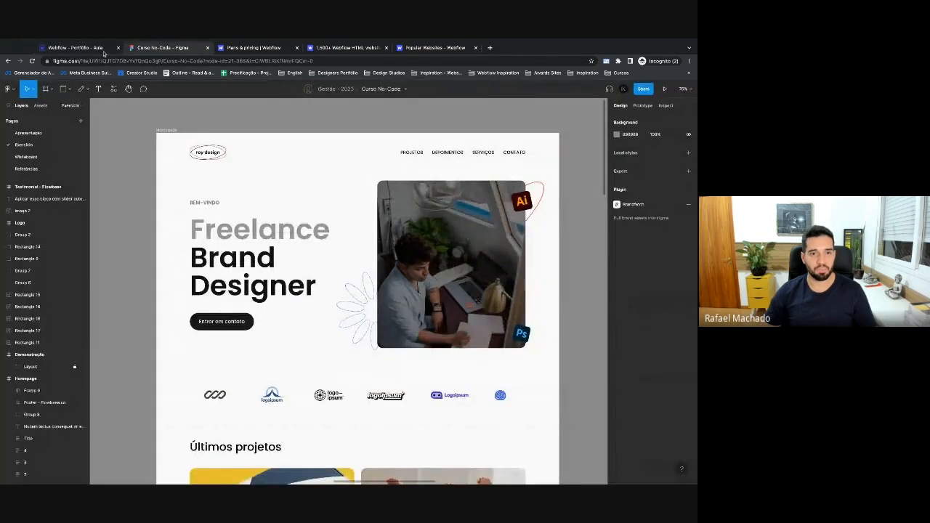
scroll(295, 240, "down", 3)
left_click(215, 290)
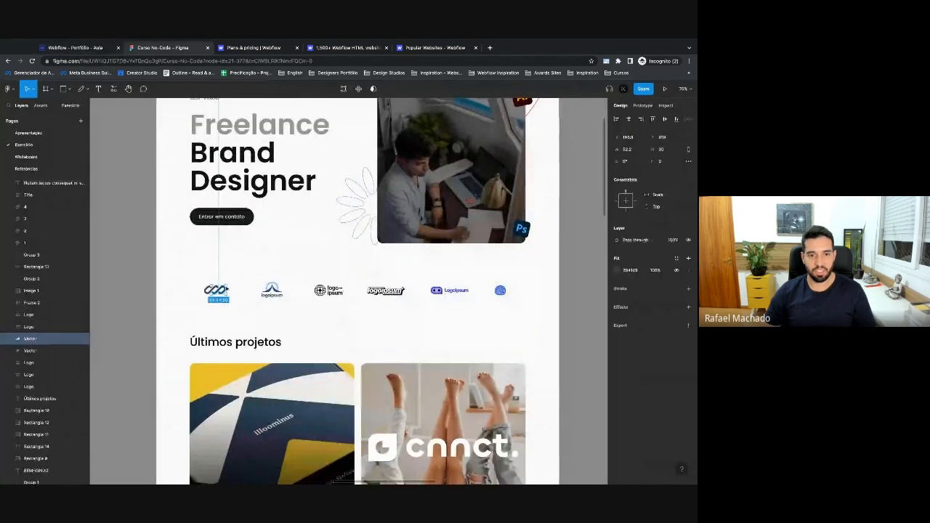
left_click(145, 294)
left_click_drag(170, 281, 231, 299)
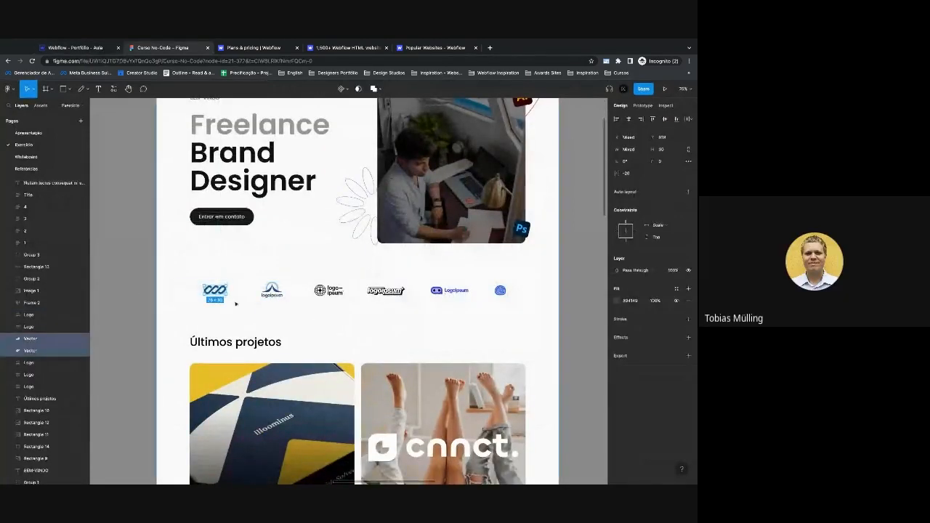
key("super+g")
Inspect the remaining five logos in the strip one by one, then clear the selection.
left_click(271, 290)
left_click(329, 290)
left_click(386, 290)
left_click(450, 285)
left_click(500, 290)
left_click(528, 307)
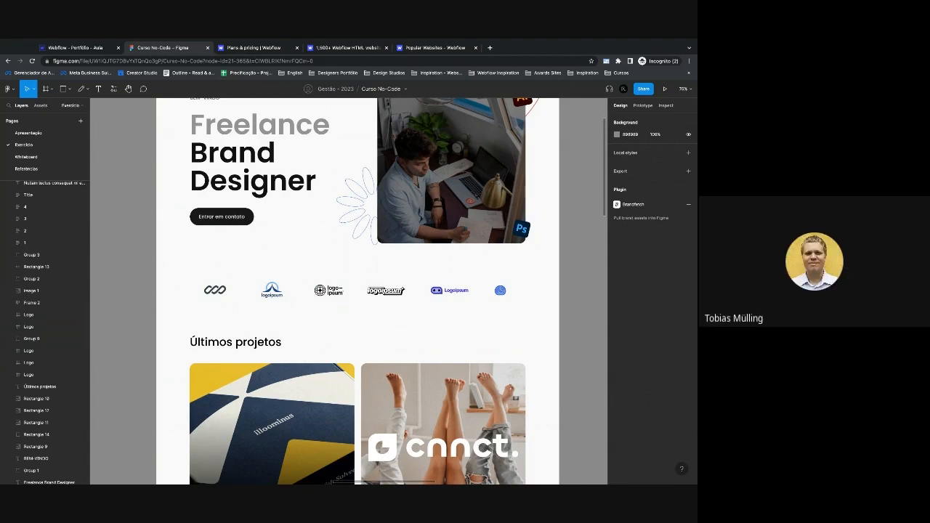
left_click(86, 47)
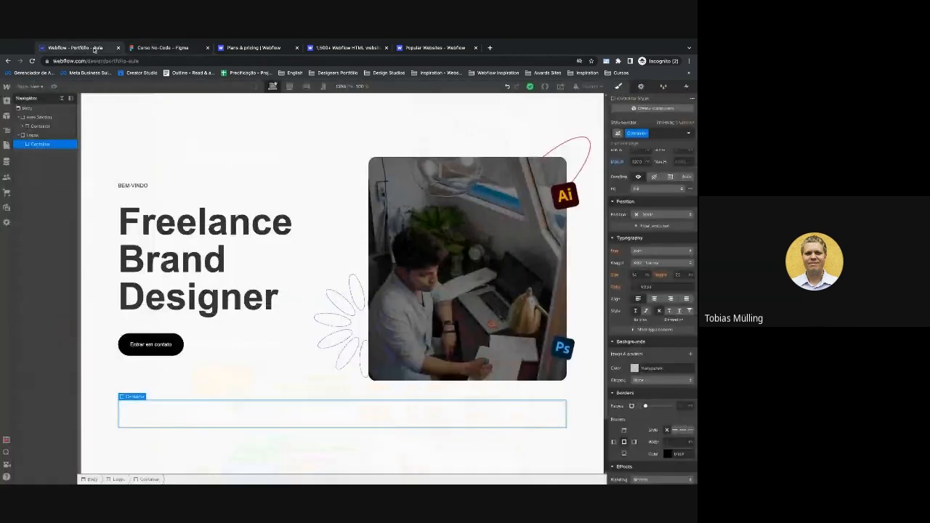
Select the hero image column and the hero heading on Webflow's canvas.
left_click(341, 265)
left_click(329, 267)
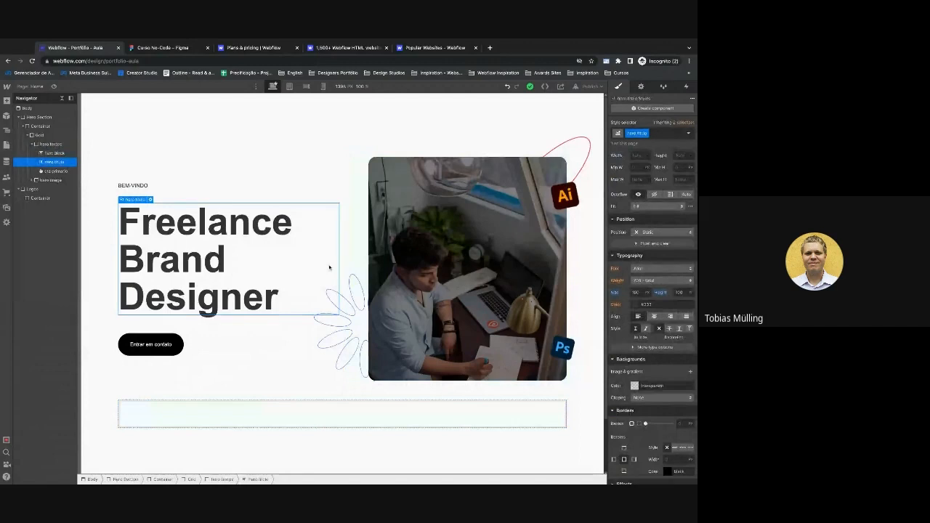
left_click(177, 48)
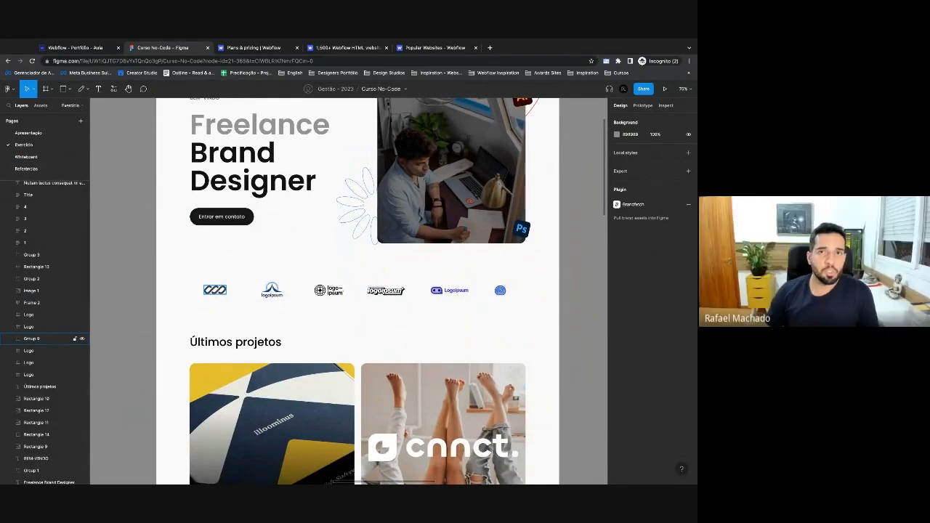
Rename the Entrar em contato button's Frame 2 layer to 'cta primary'.
scroll(295, 268, "up", 3)
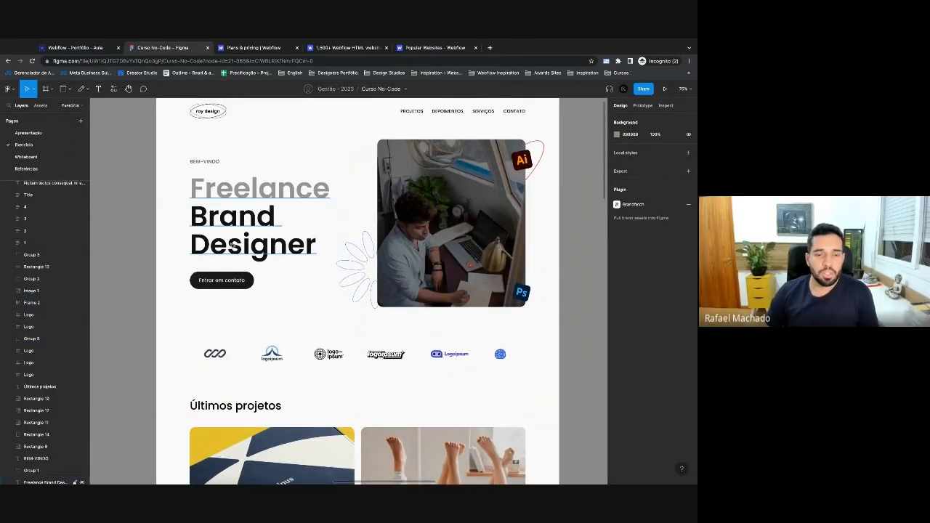
left_click(234, 237)
left_click(219, 279)
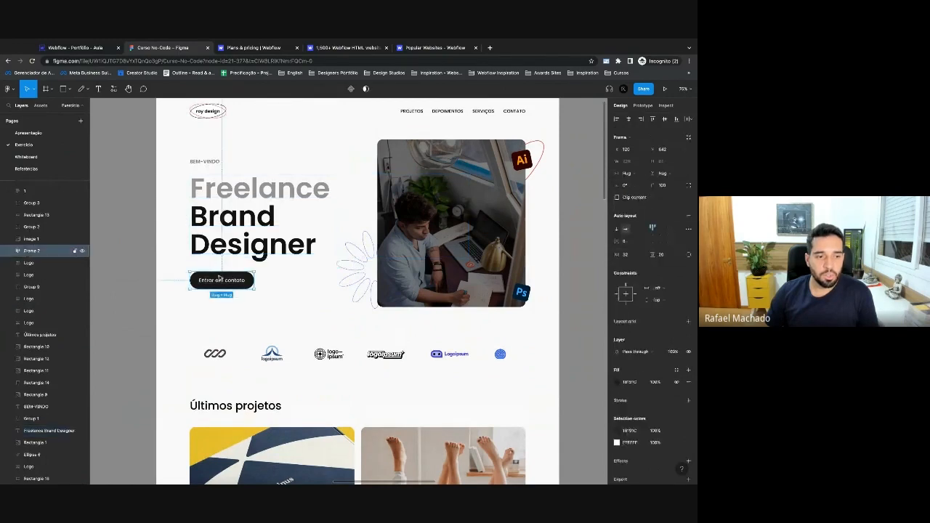
double_click(32, 251)
type("cta primary")
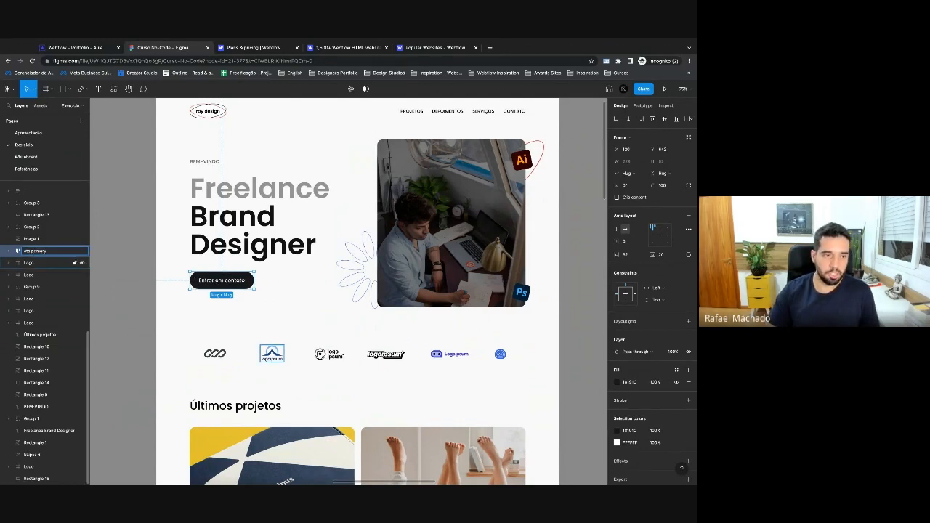
key("Return")
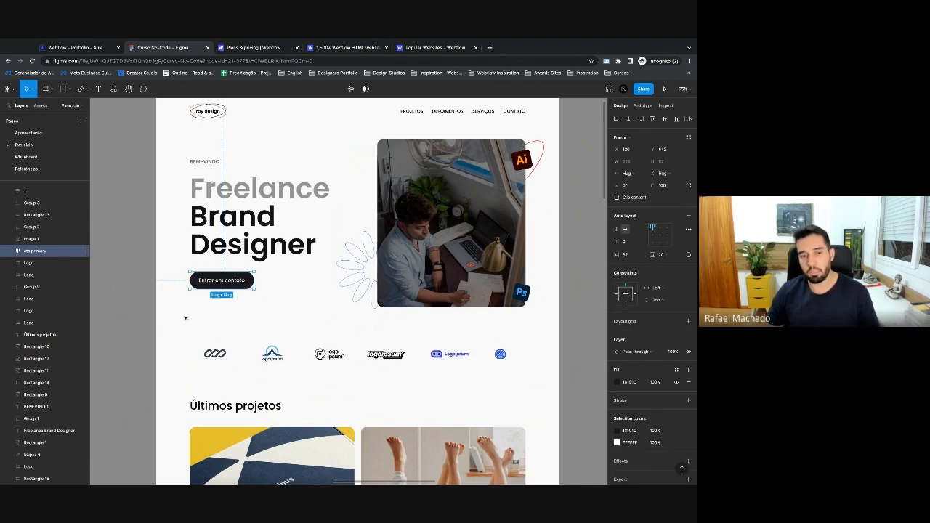
scroll(172, 348, "down", 5)
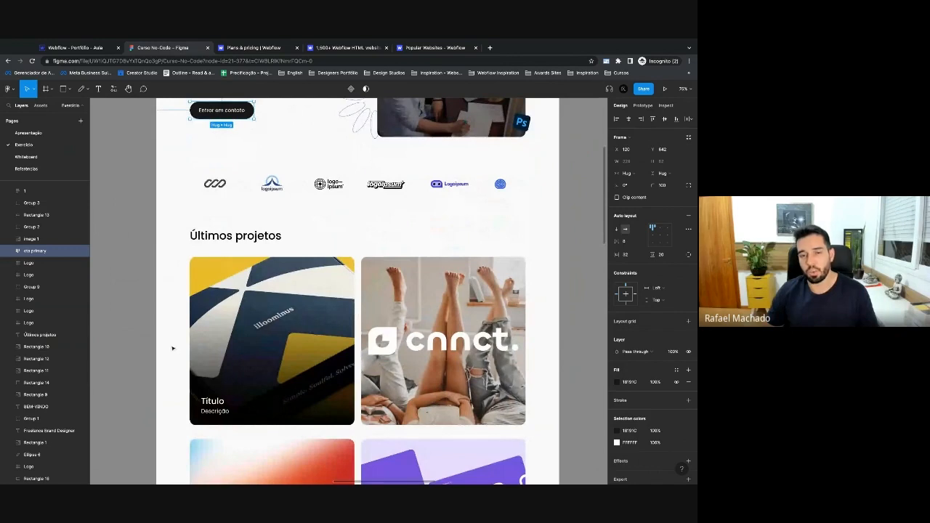
scroll(356, 291, "up", 4)
scroll(356, 290, "down", 2)
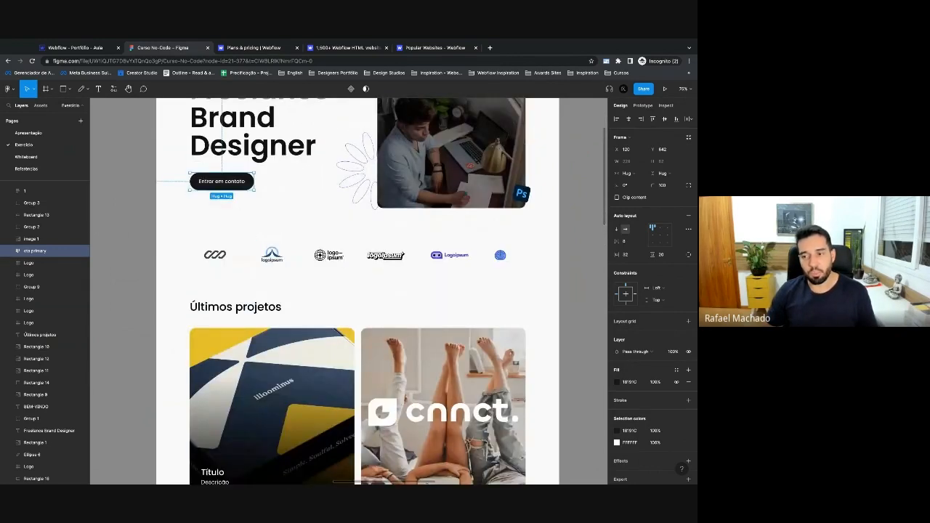
left_click(73, 47)
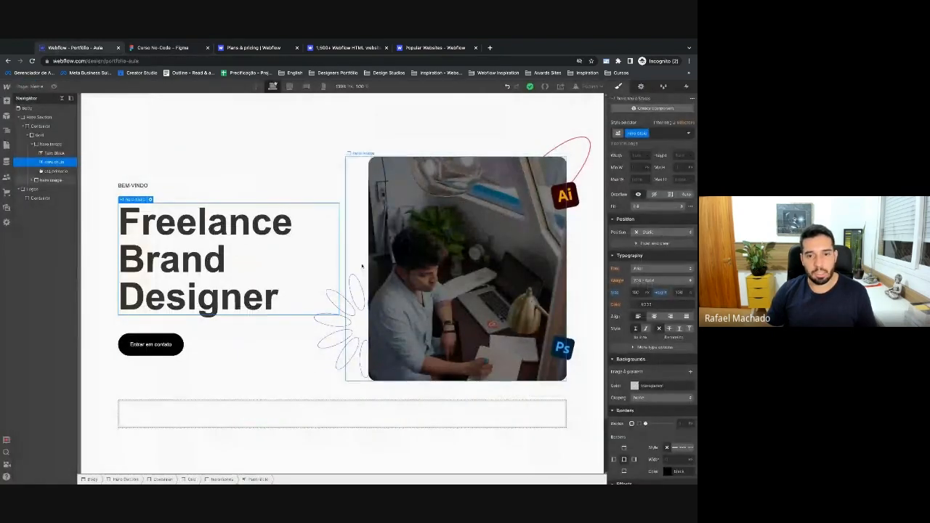
Collapse the Hero Section's nested layers and select the empty Container under Logos.
left_click(346, 251)
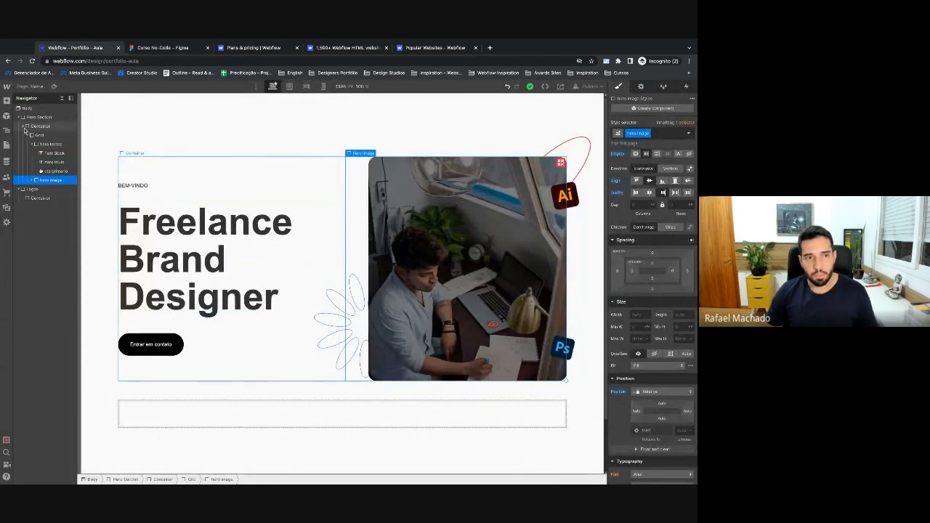
left_click(23, 126)
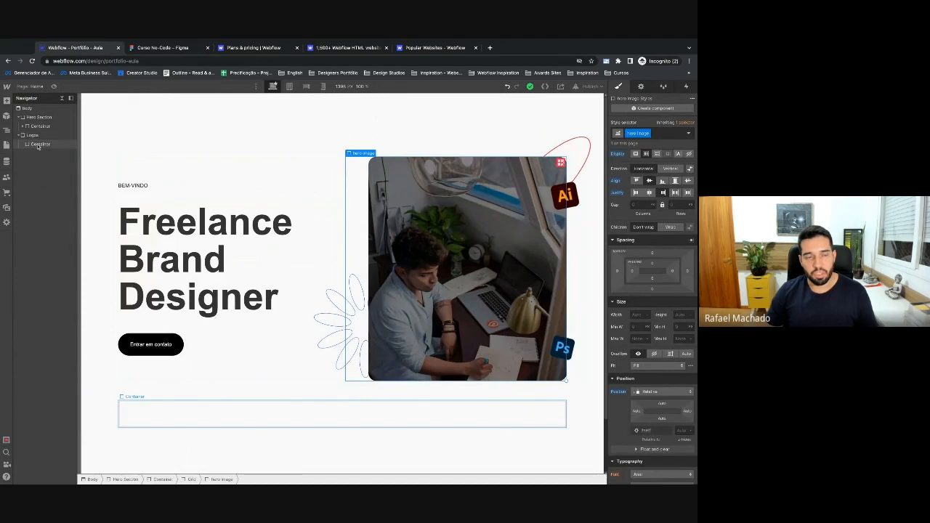
left_click(37, 144)
scroll(217, 314, "down", 1)
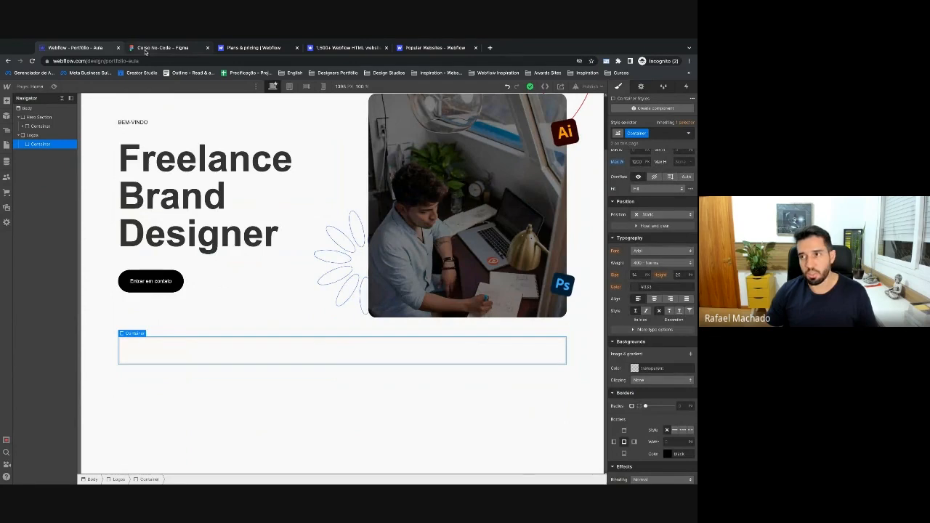
left_click(146, 49)
scroll(367, 317, "down", 1)
Export the six strip logos from Figma as SVG and open the downloaded zip.
left_click_drag(170, 210, 511, 276)
left_click_drag(174, 210, 173, 210)
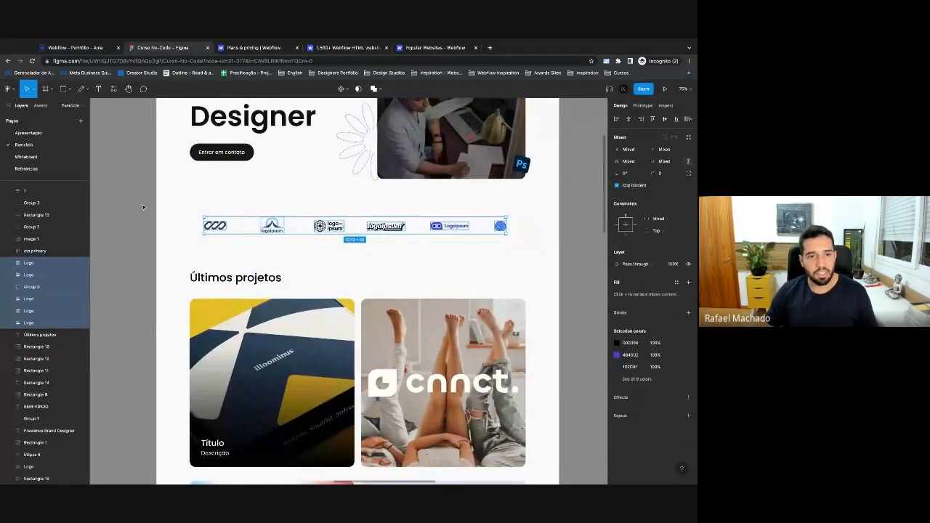
left_click(654, 415)
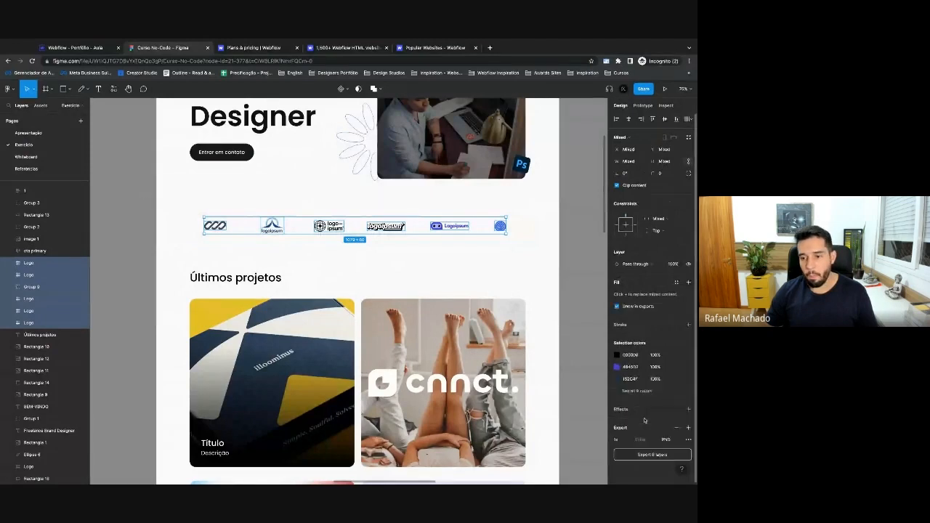
left_click(665, 440)
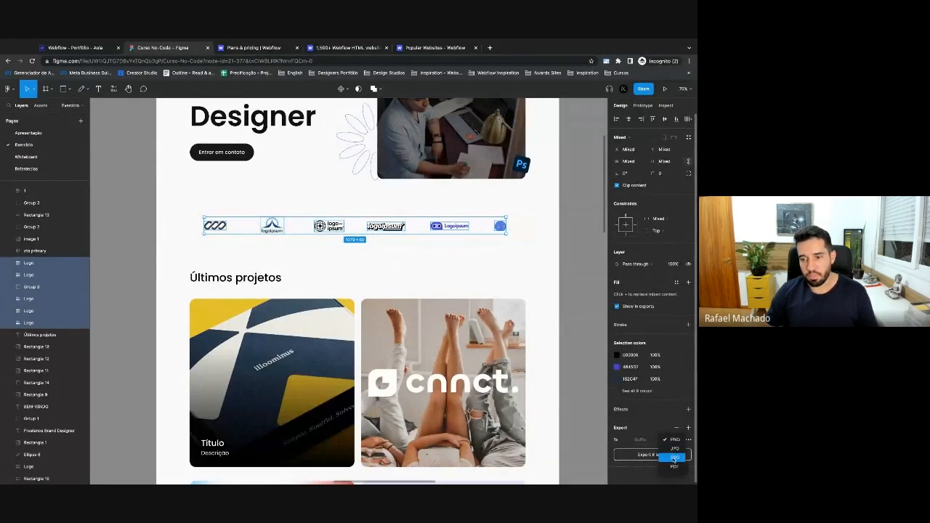
left_click(674, 458)
left_click(647, 456)
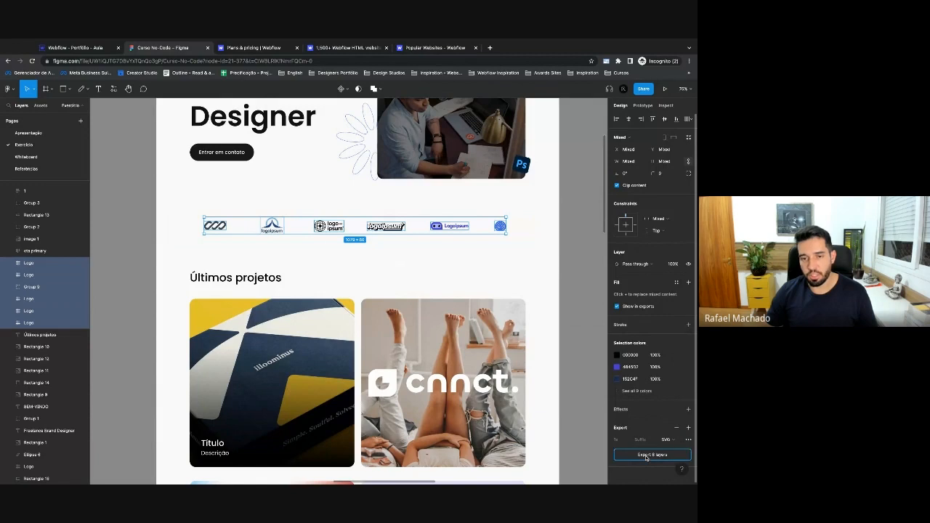
left_click(55, 470)
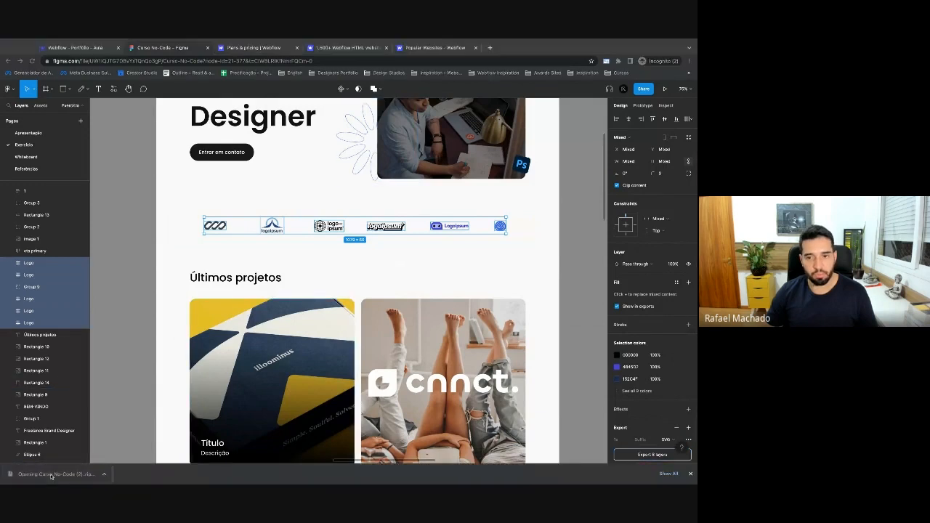
left_click(86, 48)
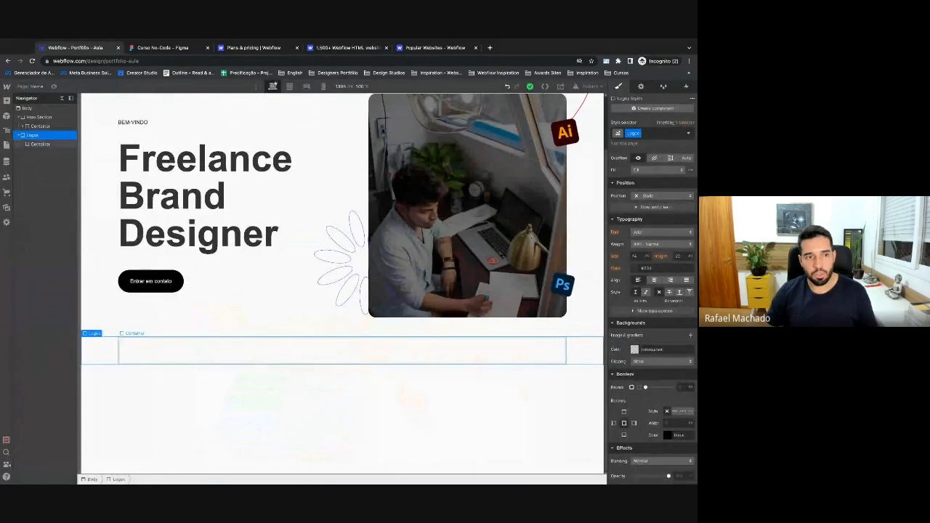
Add a div block inside the Logos container and give it the class Logos Grid.
left_click(341, 350)
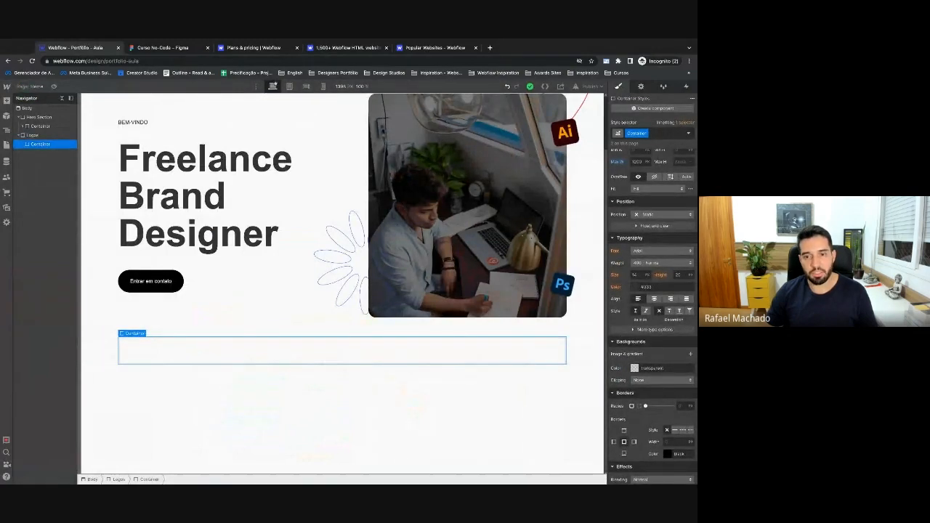
left_click(163, 47)
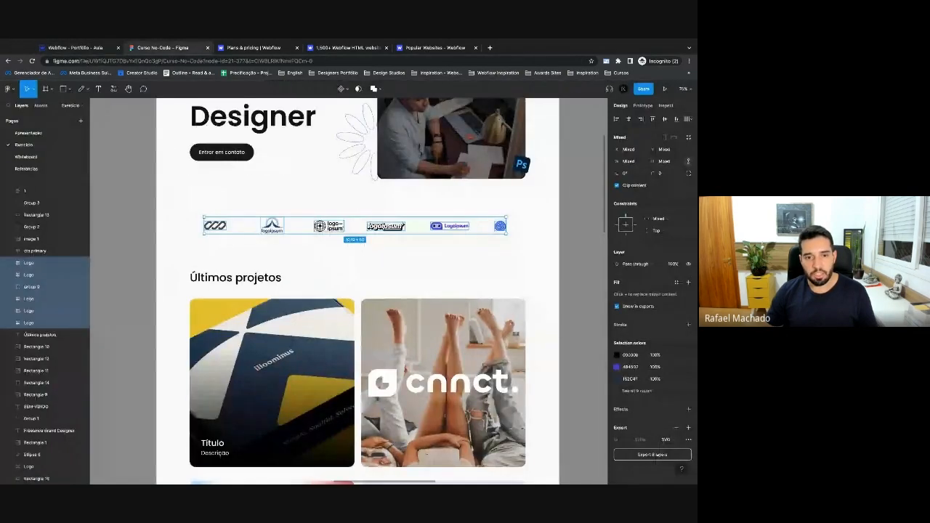
key("Escape")
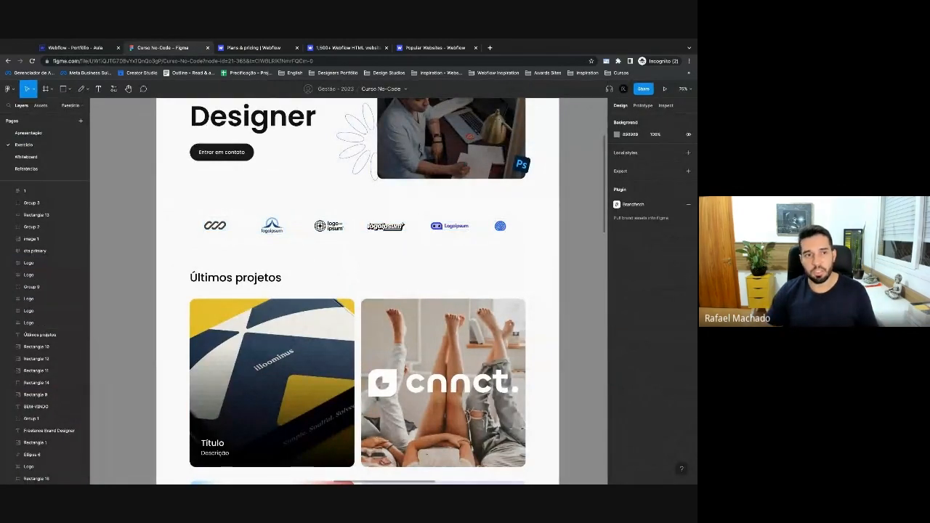
left_click(76, 47)
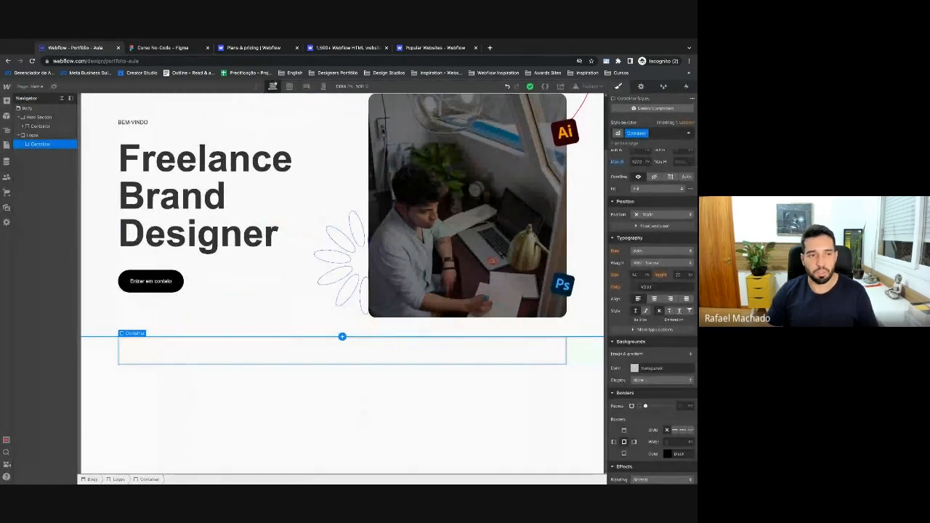
key("ctrl+e")
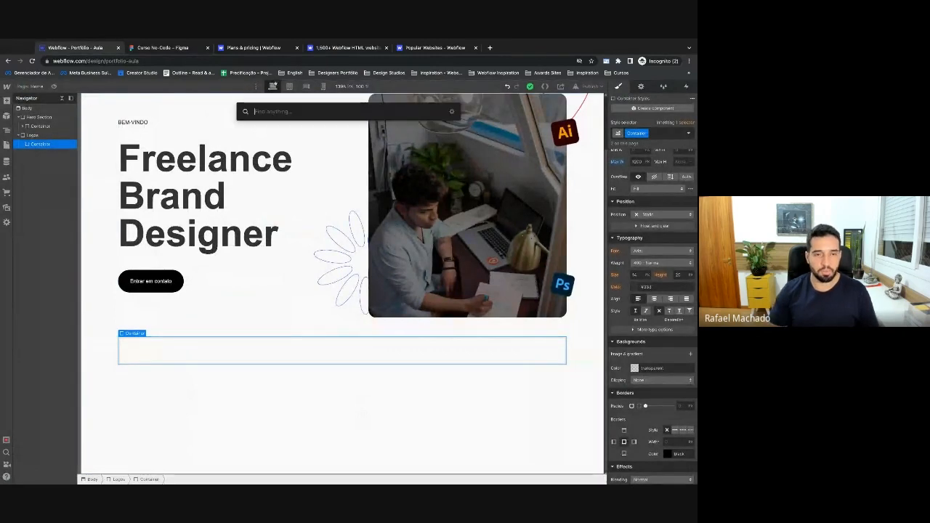
type("div")
key("Return")
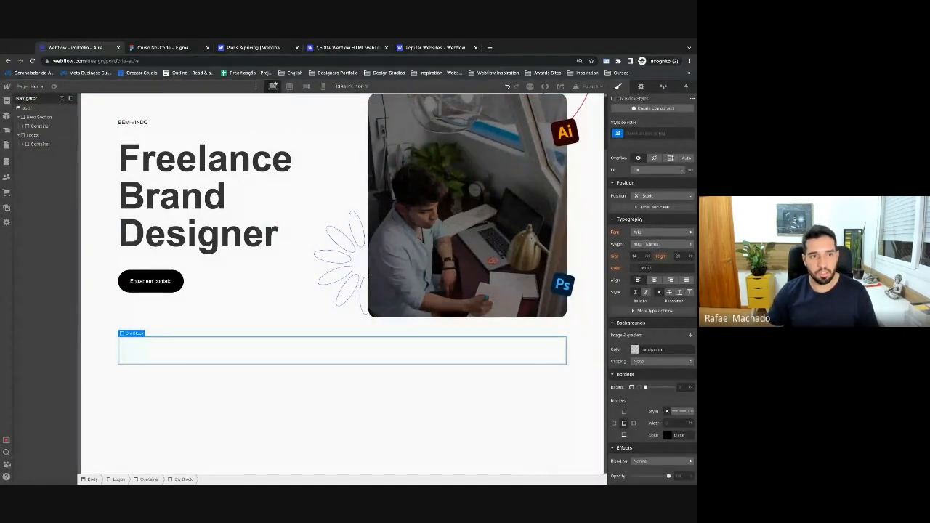
key("ctrl+Return")
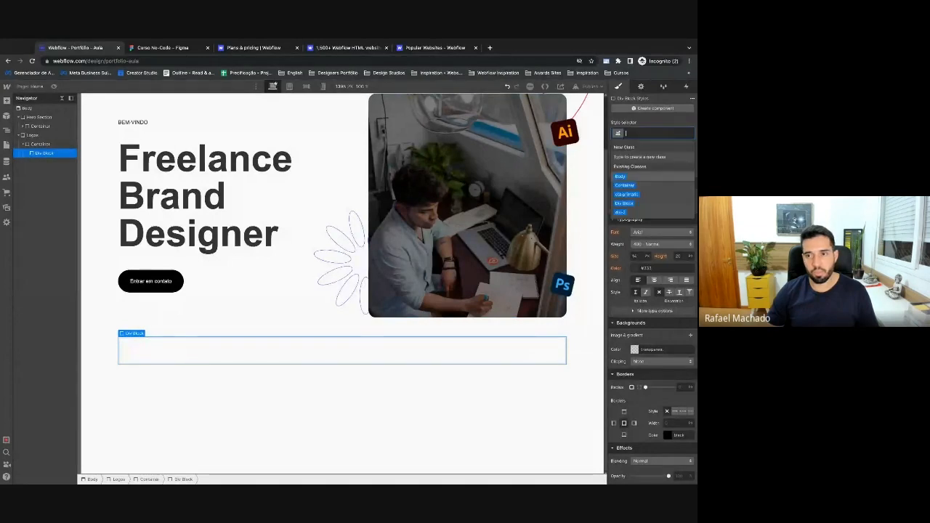
type("l")
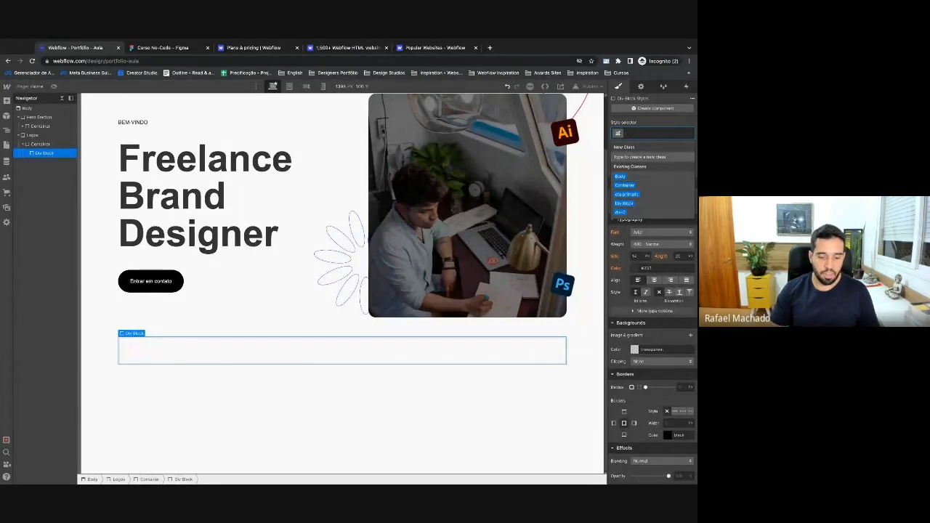
type("ogos G")
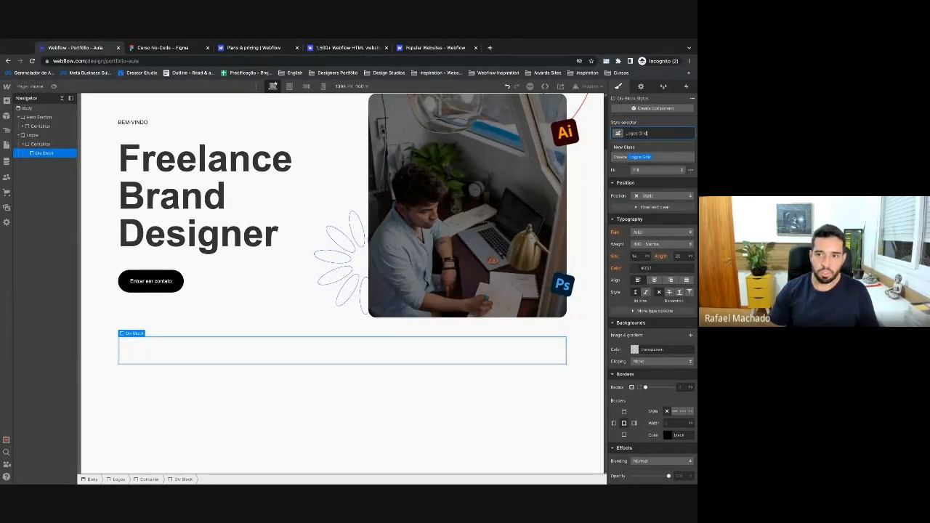
type("rid")
key("Return")
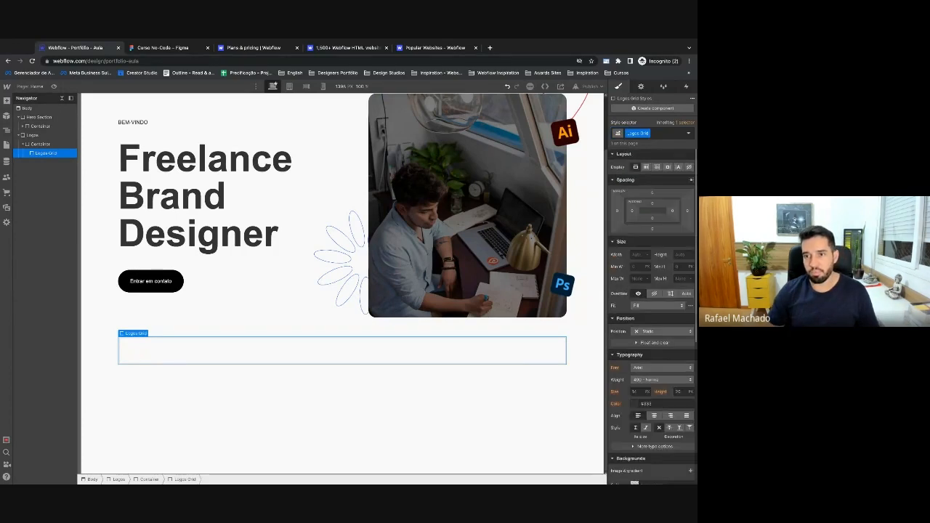
Set Logos Grid to display Grid with one row and six columns.
left_click(657, 168)
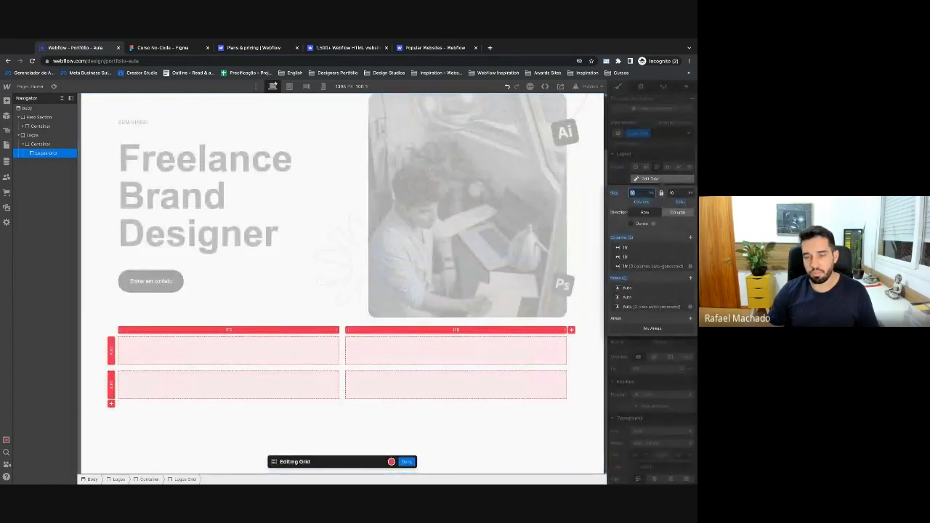
key("ctrl+Tab")
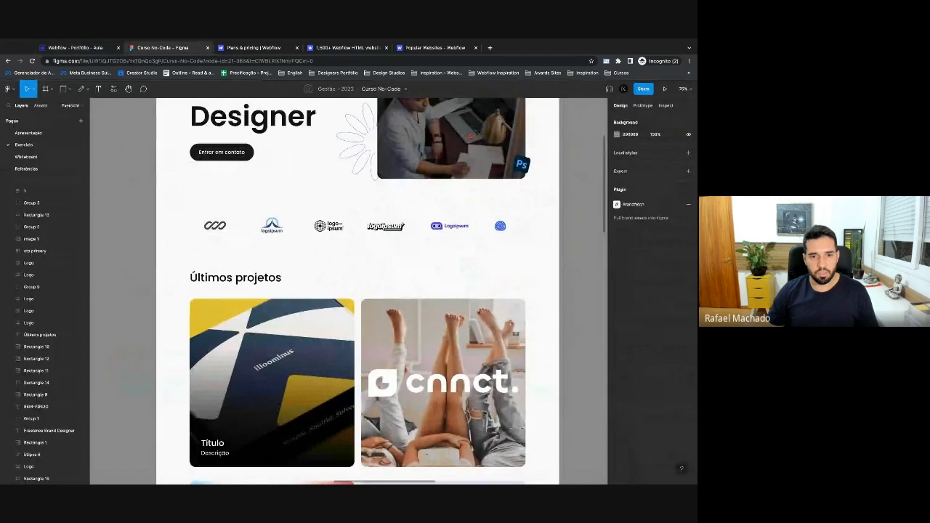
left_click(105, 48)
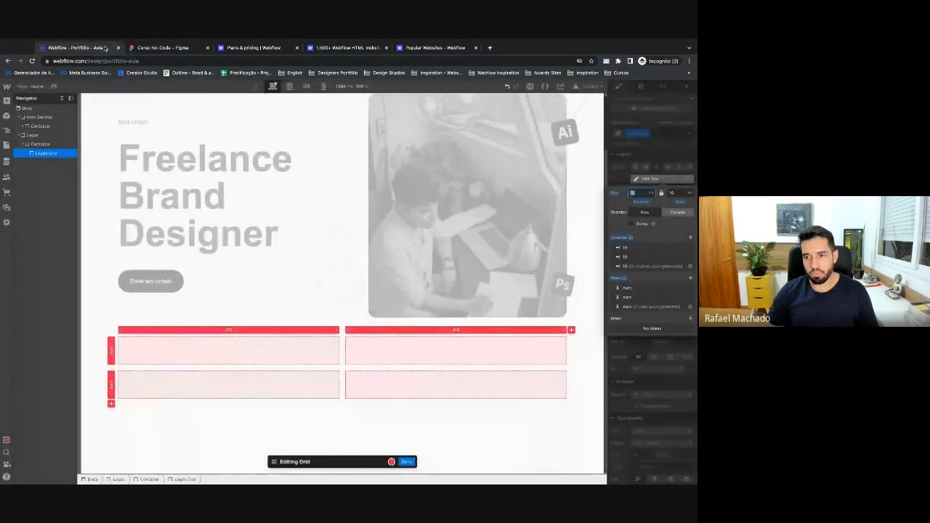
left_click(691, 298)
left_click(691, 238)
left_click(690, 238)
left_click(691, 237)
left_click(690, 237)
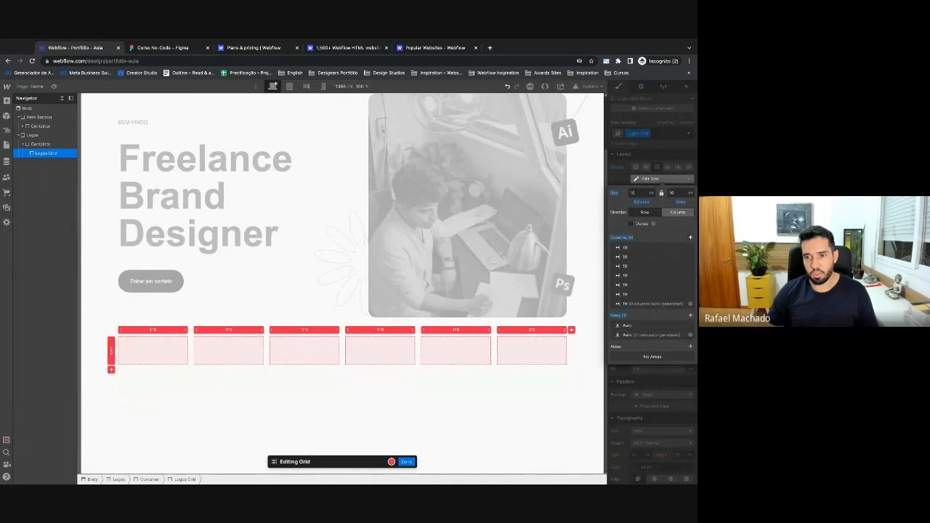
key("Escape")
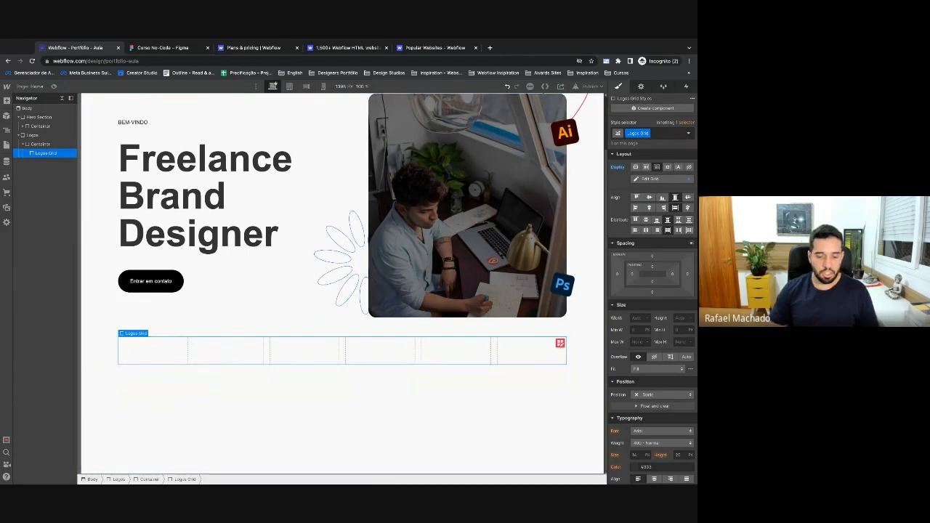
Add a logo image to the first grid cell and paste copies to fill the grid.
key("ctrl+e")
type("image")
key("Return")
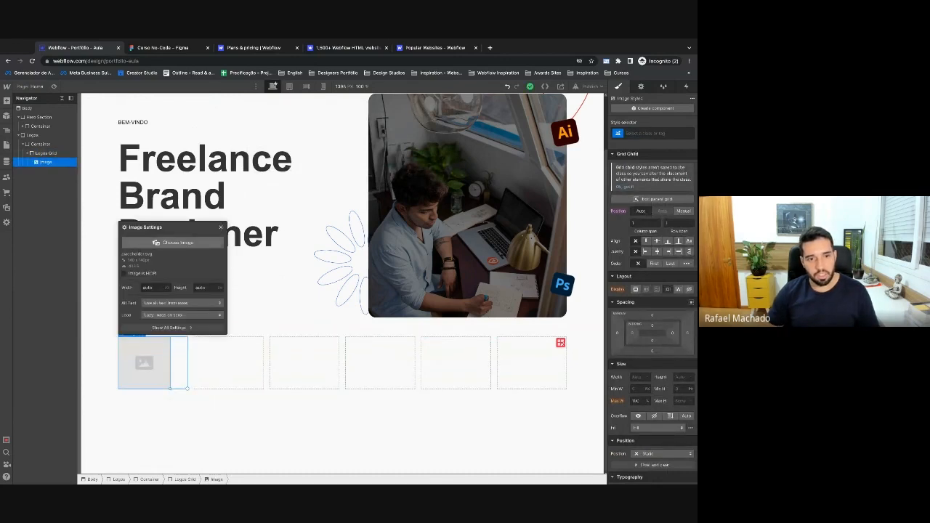
left_click(174, 242)
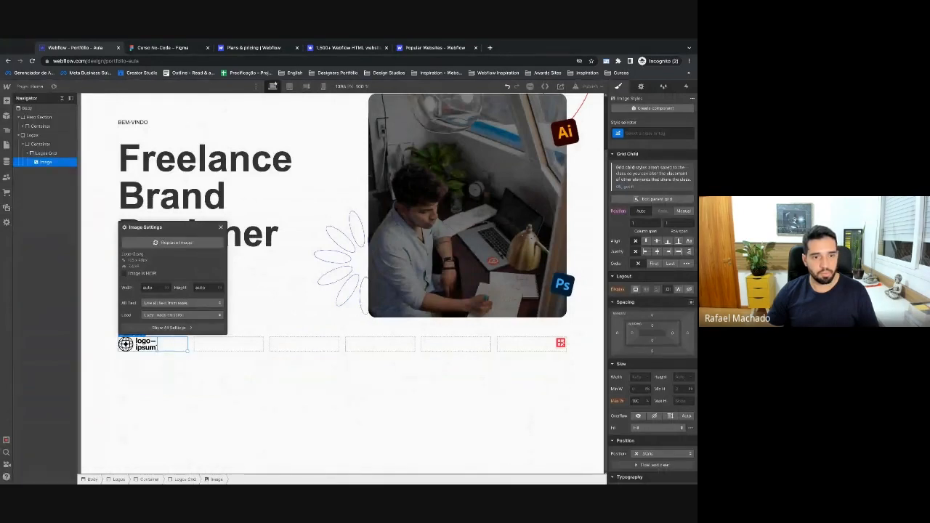
left_click(221, 228)
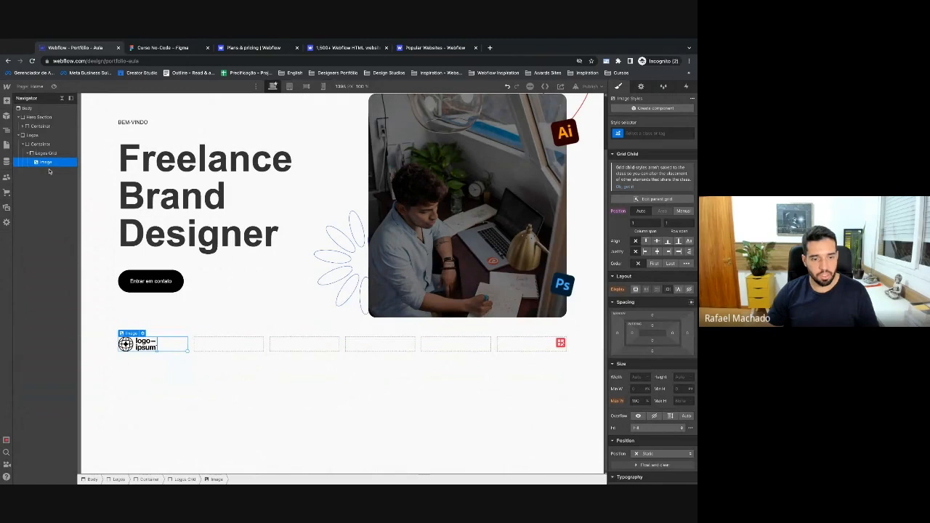
key("ctrl+v")
key("ctrl+v")
key("ctrl+v")
key("ctrl+v")
key("ctrl+v")
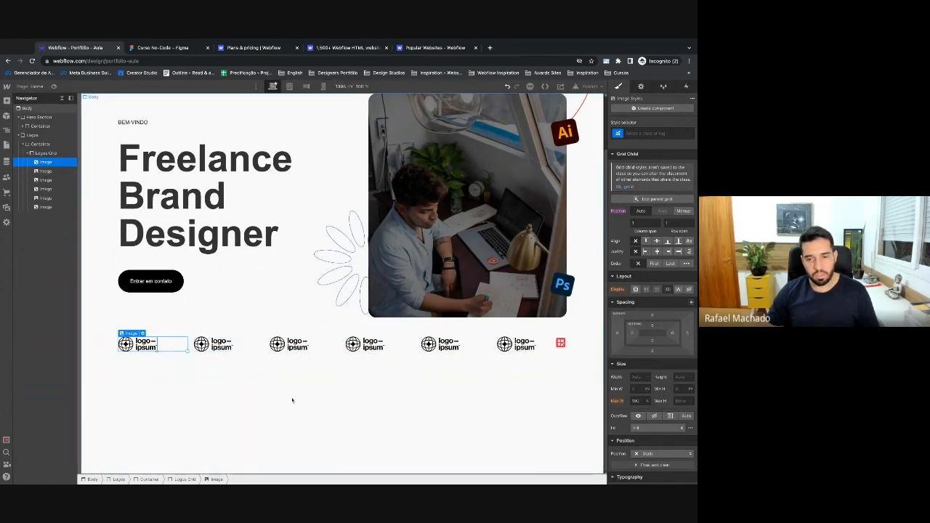
Replace the second logo with a different asset and the third with the purple Logoipsum logo.
left_click(219, 349)
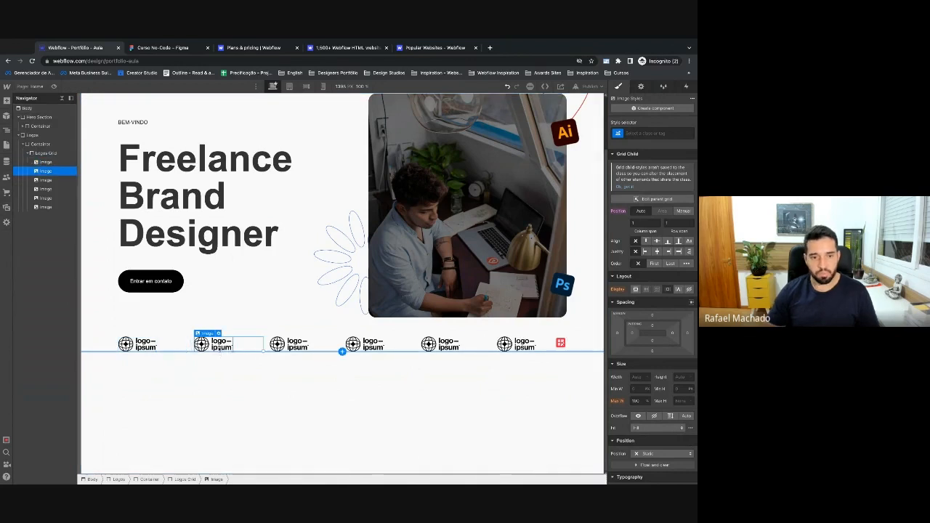
double_click(220, 349)
left_click(233, 375)
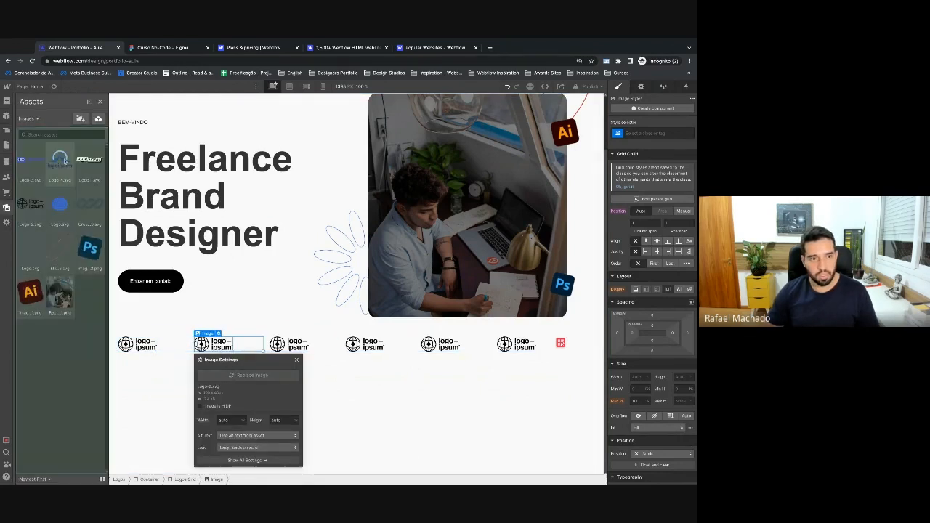
left_click(63, 335)
double_click(291, 345)
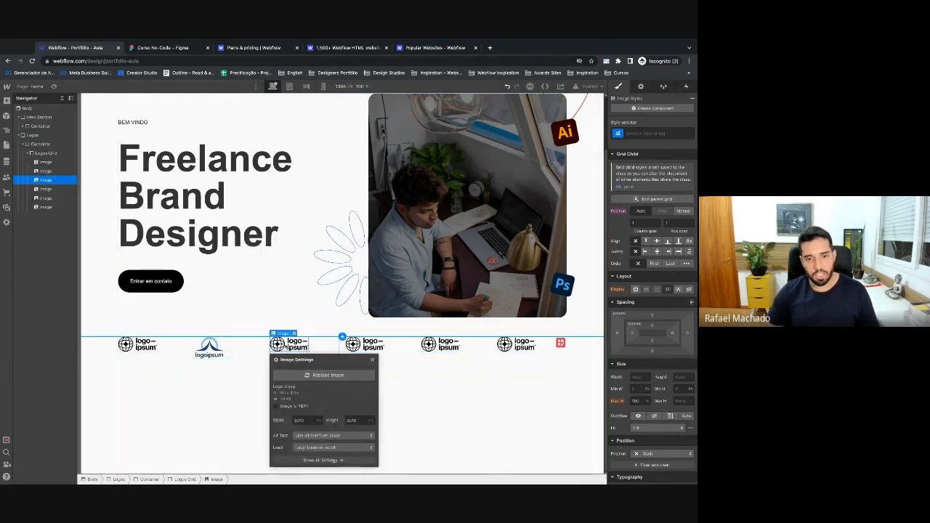
left_click(307, 378)
left_click(87, 163)
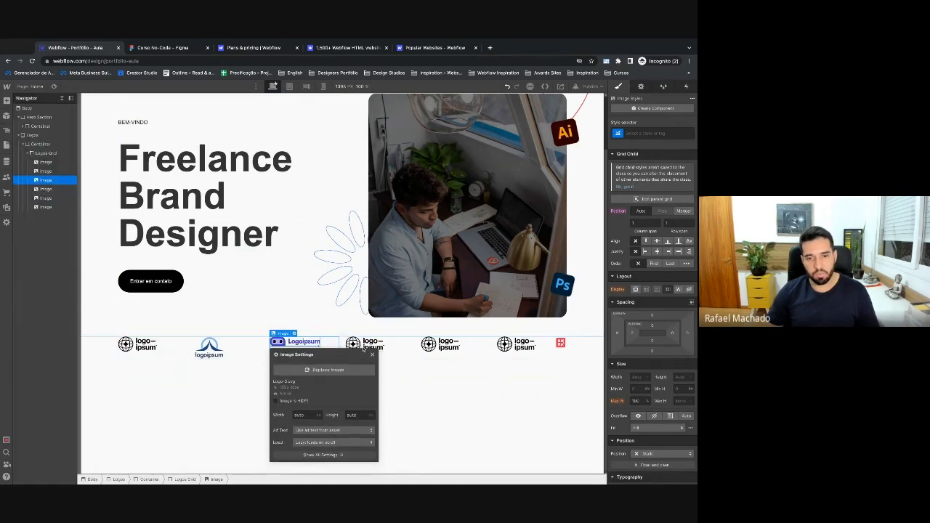
Replace the fourth logo with bold logoipsum and the fifth with the blue circle.
left_click(366, 348)
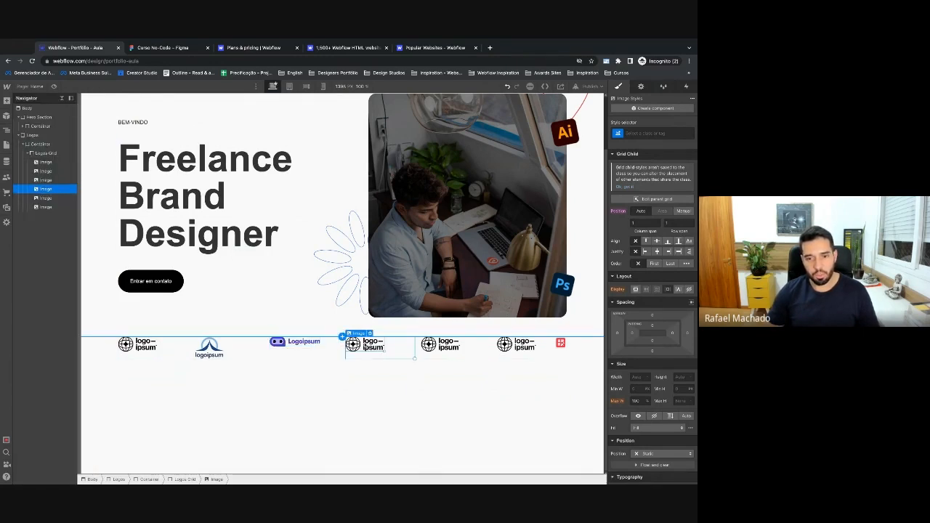
left_click(370, 333)
left_click(399, 375)
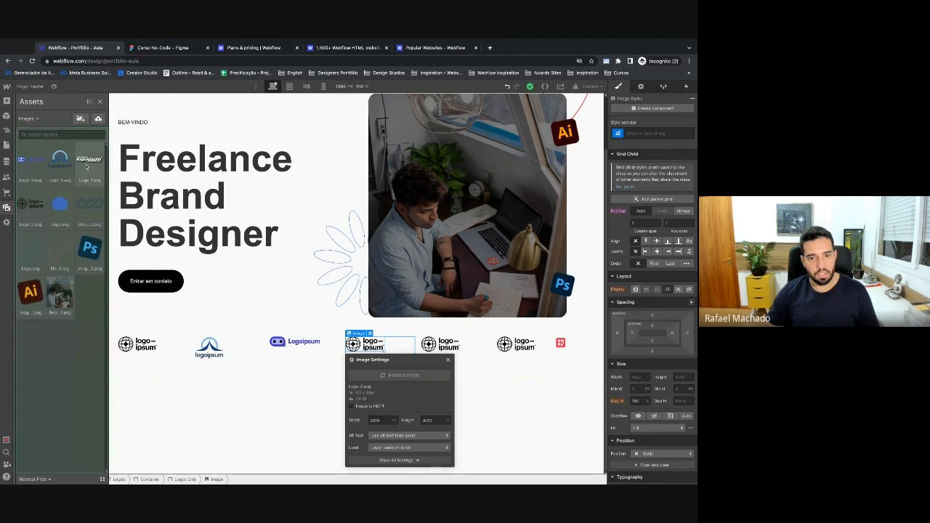
left_click(87, 167)
left_click(443, 345)
left_click(446, 333)
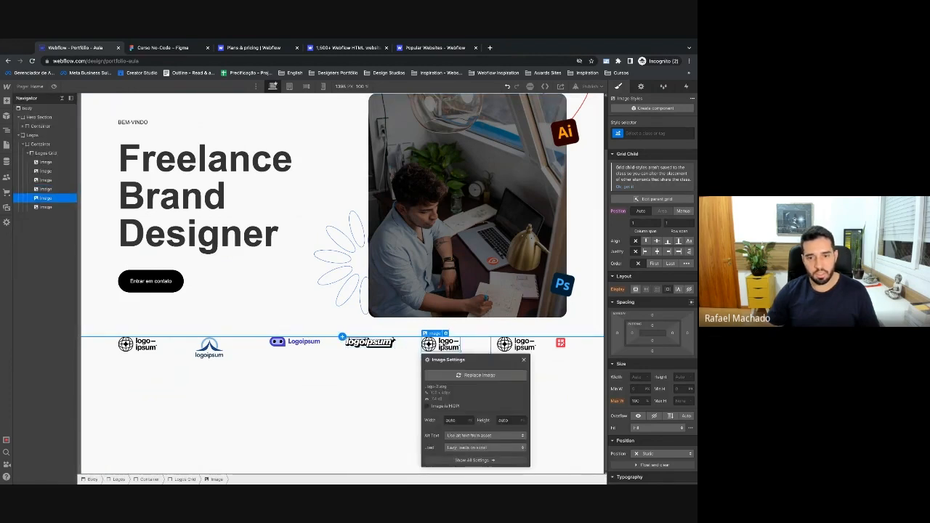
left_click(442, 374)
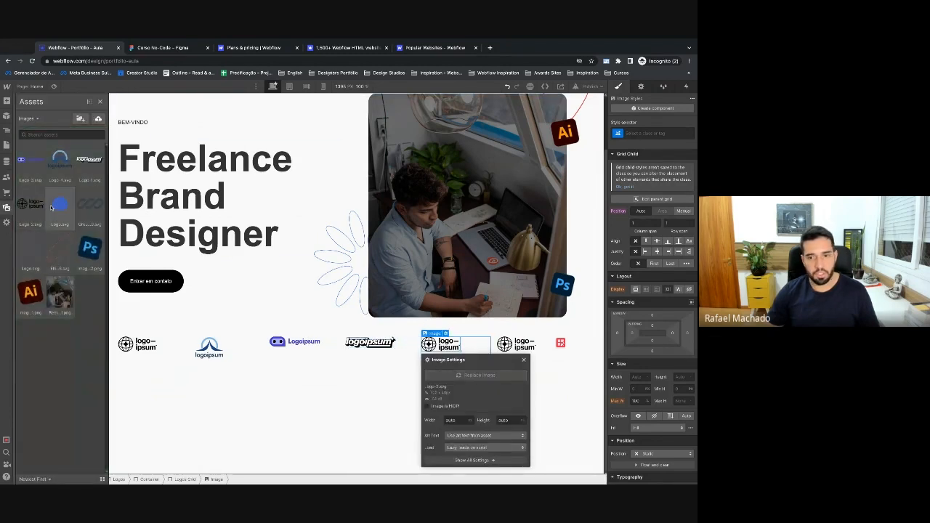
left_click(51, 207)
Replace the sixth logo with the striped Group 9 logo and close the image options.
left_click(515, 345)
left_click(521, 333)
left_click(515, 377)
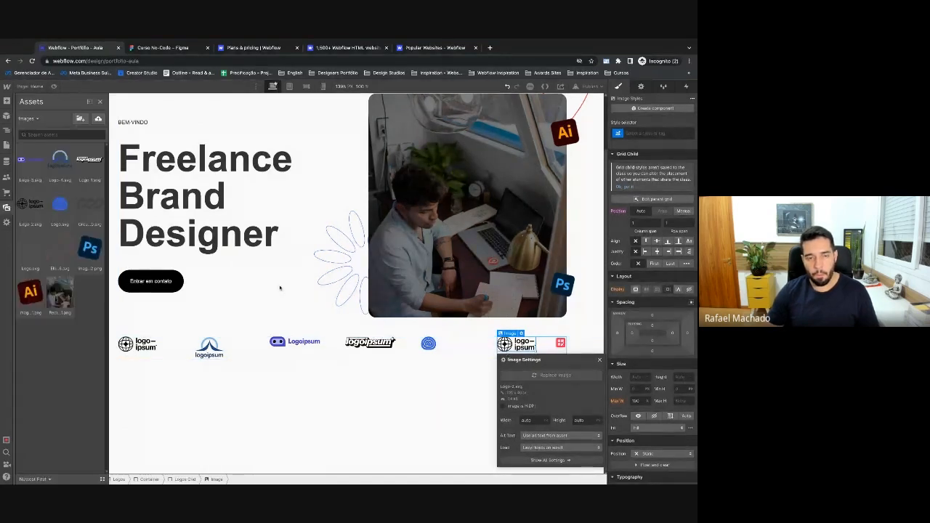
left_click(89, 205)
left_click(599, 358)
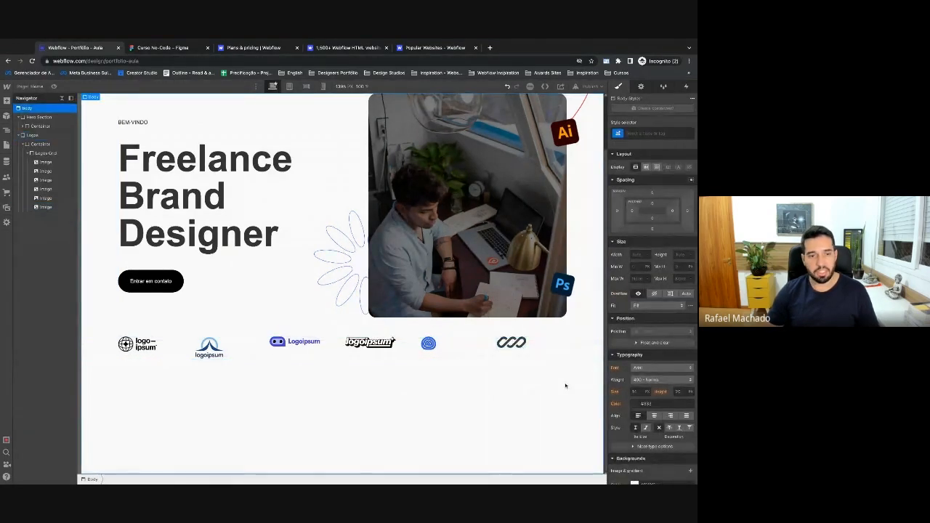
left_click(139, 347)
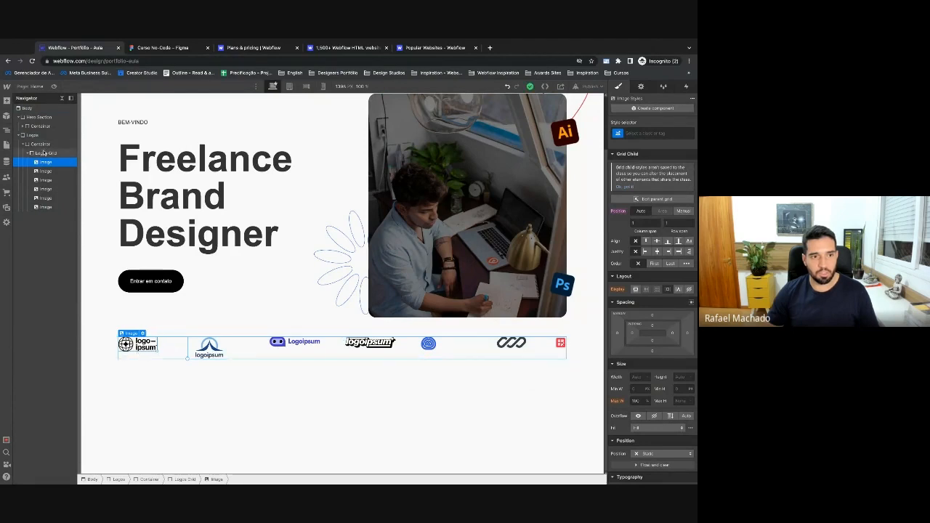
Set the Logos Grid alignment to center both vertically and horizontally.
left_click(154, 337)
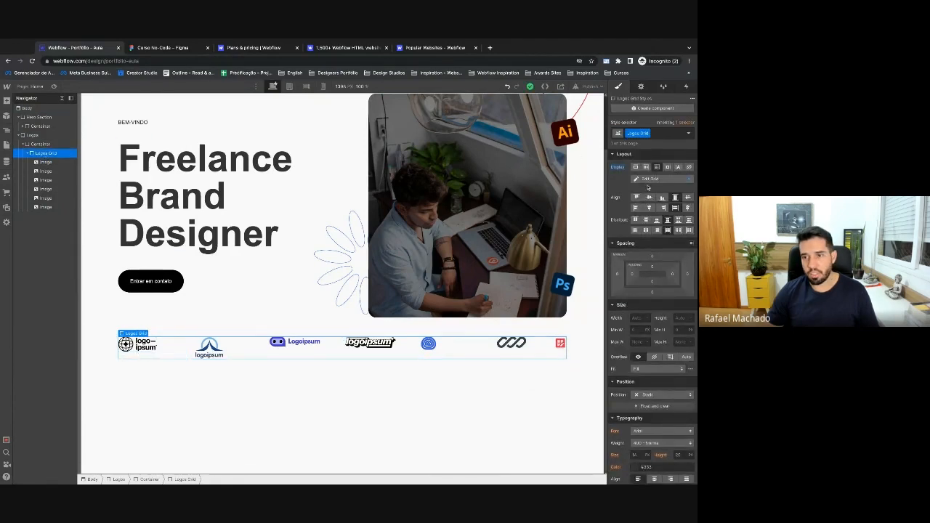
left_click(650, 197)
left_click(649, 208)
left_click(579, 412)
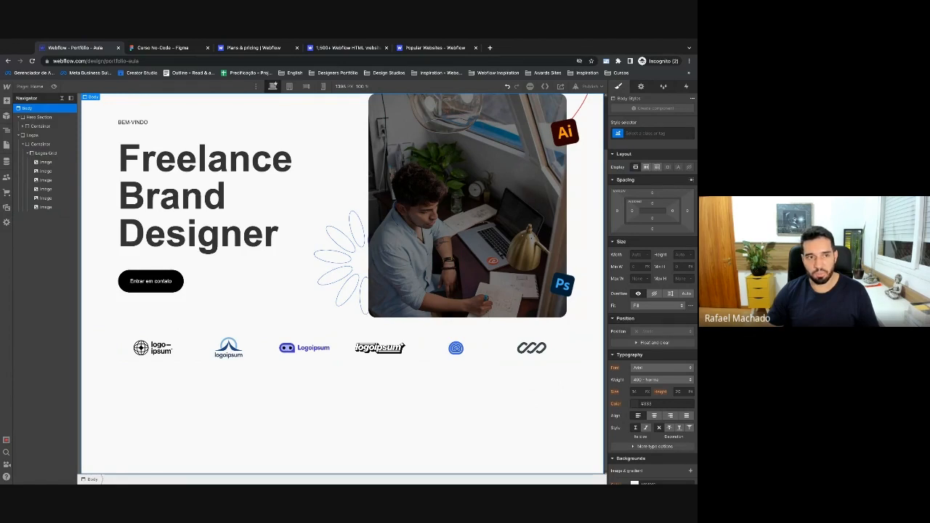
Select the six logos in the Figma design to compare with the Webflow row.
key("ctrl+Tab")
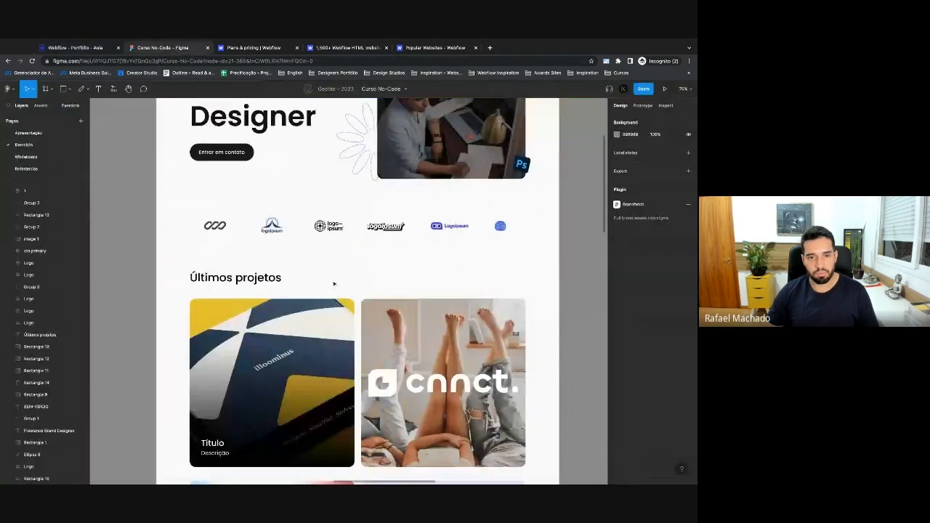
left_click(378, 229)
scroll(378, 232, "up", 2)
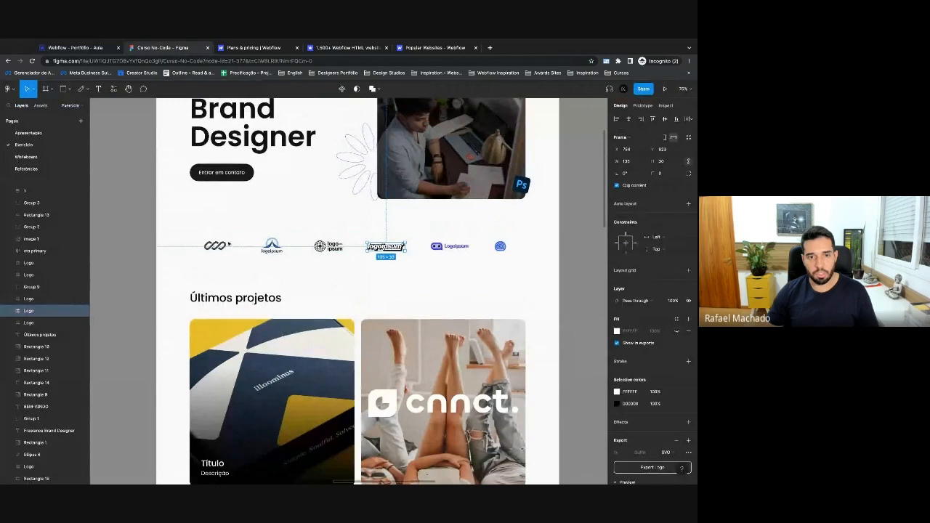
left_click_drag(165, 236, 523, 275)
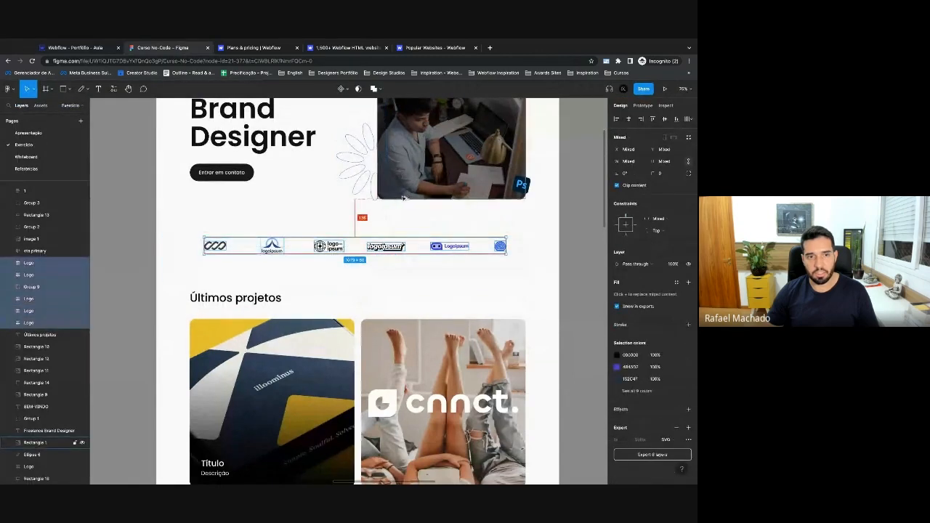
left_click(76, 48)
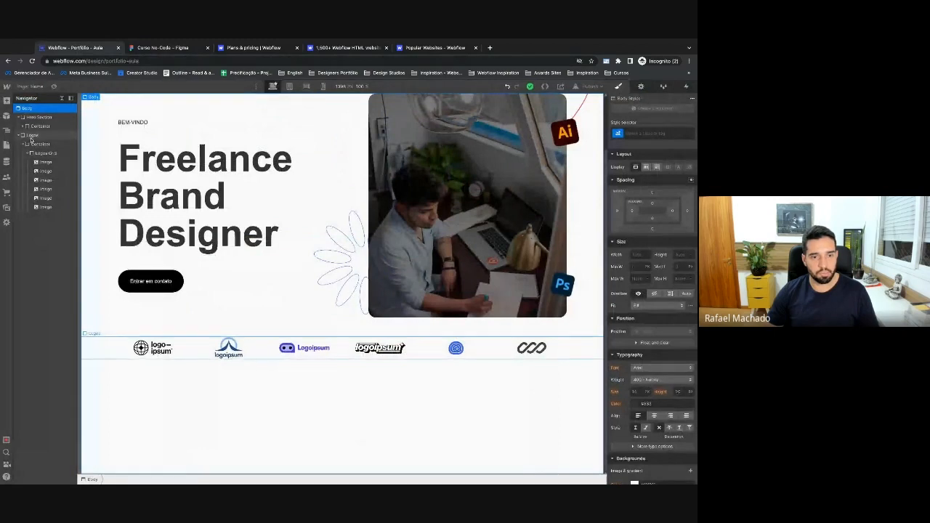
Add a top margin to the Logos section and set its bottom margin to 100.
left_click(24, 136)
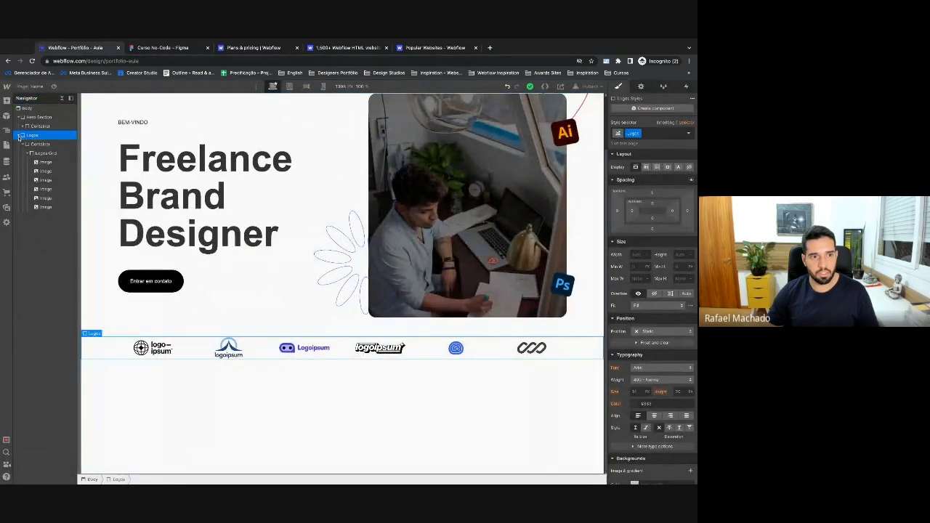
left_click_drag(652, 193, 652, 230)
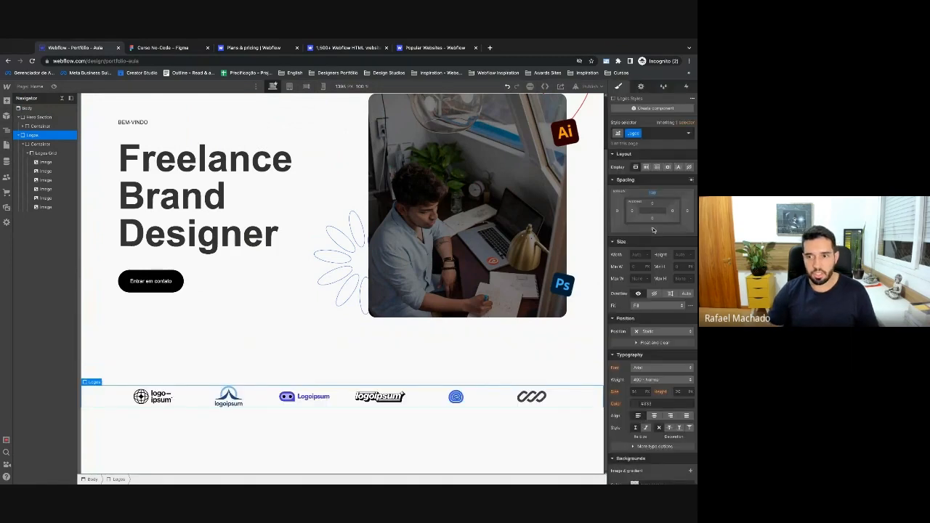
left_click(653, 230)
type("100")
key("Return")
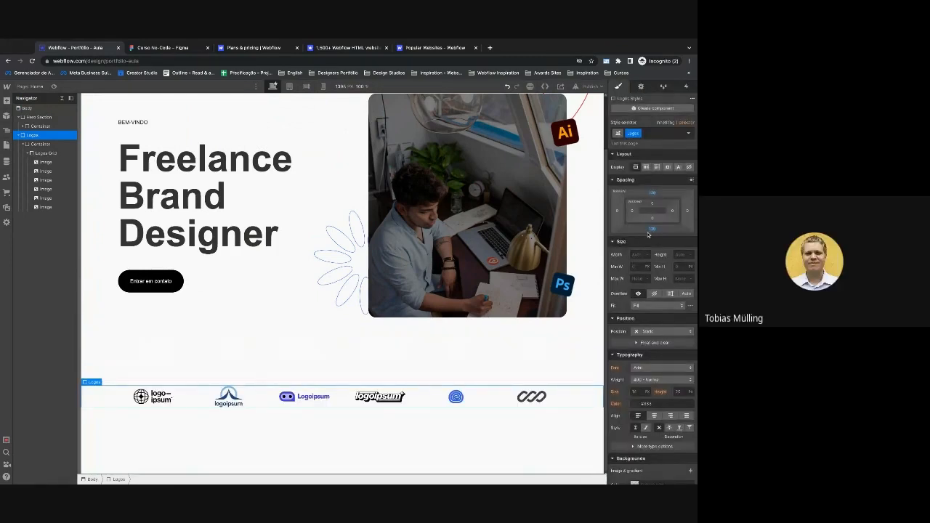
scroll(401, 293, "up", 2)
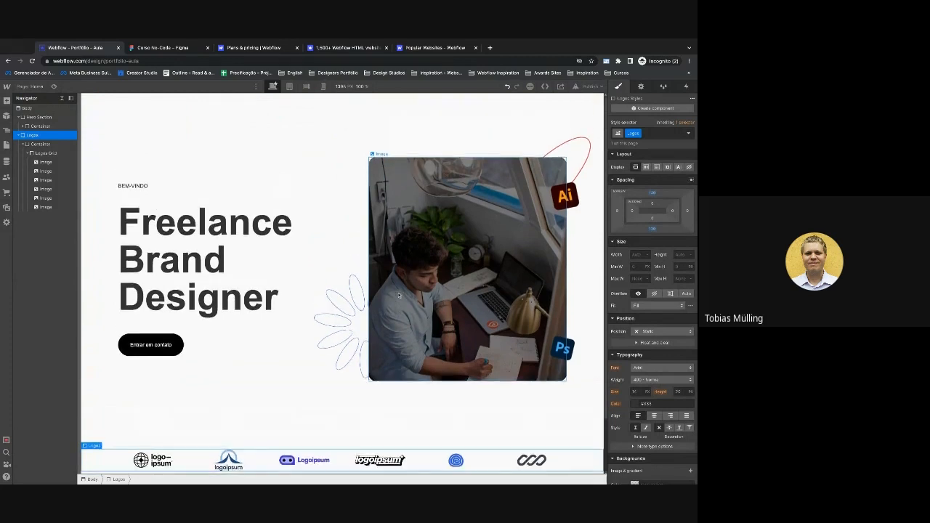
scroll(399, 295, "down", 2)
scroll(353, 278, "up", 1)
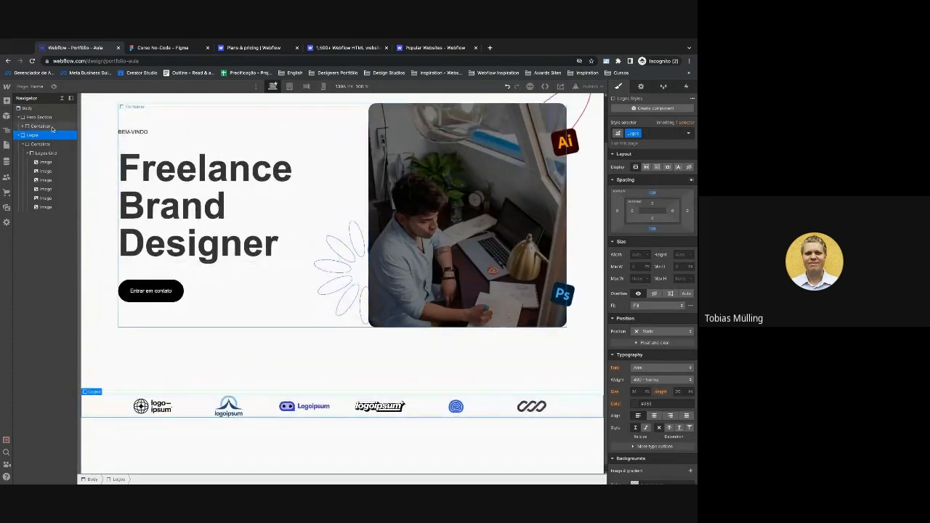
left_click(34, 118)
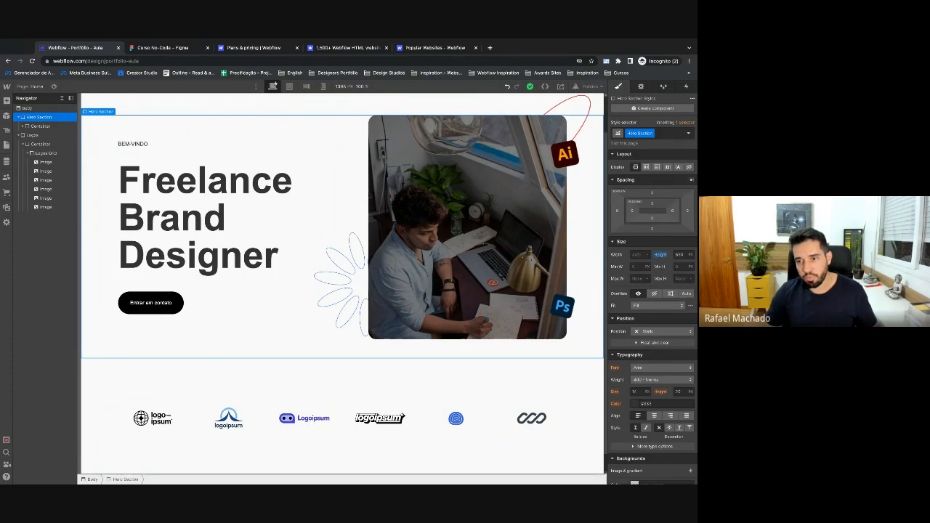
Reset the Hero Section height to Auto, toggling undo and redo to compare.
left_click(661, 255)
left_click(660, 250)
left_click(661, 254)
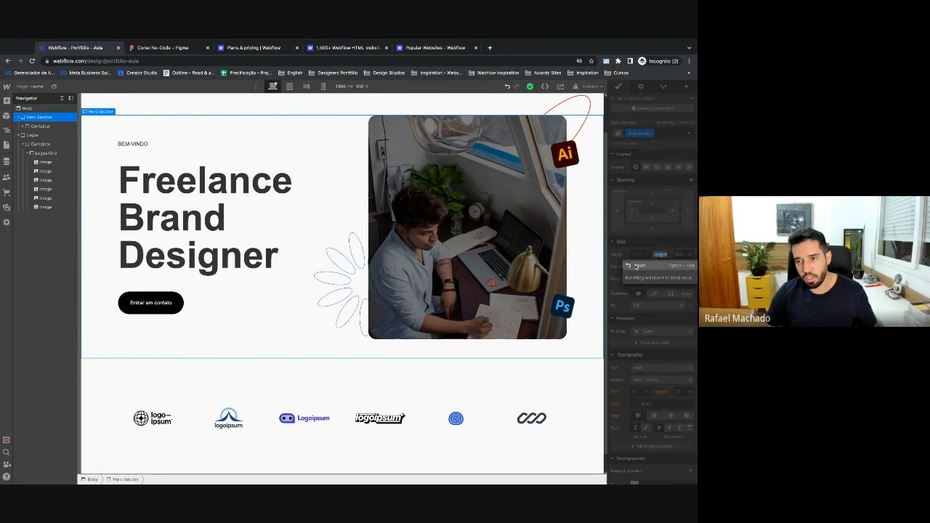
left_click(641, 267)
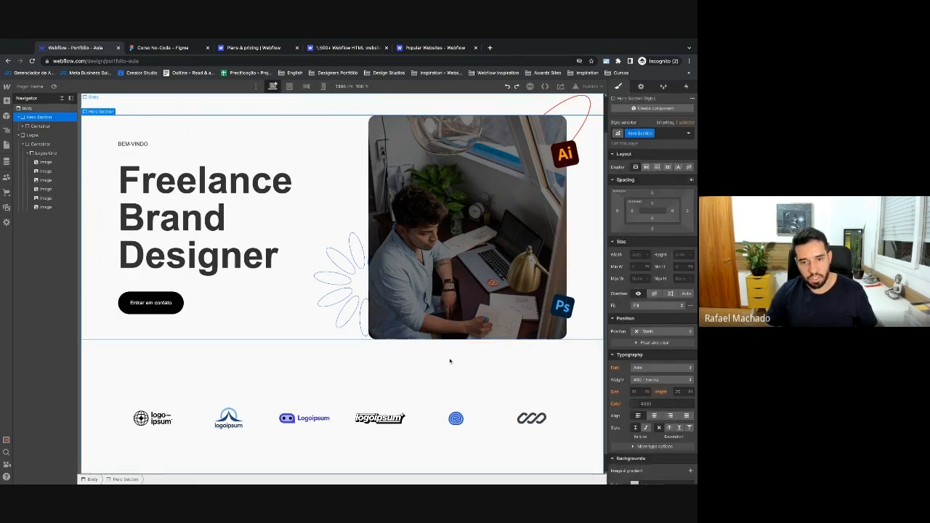
key("super+shift+z")
key("super+z")
key("super+shift+z")
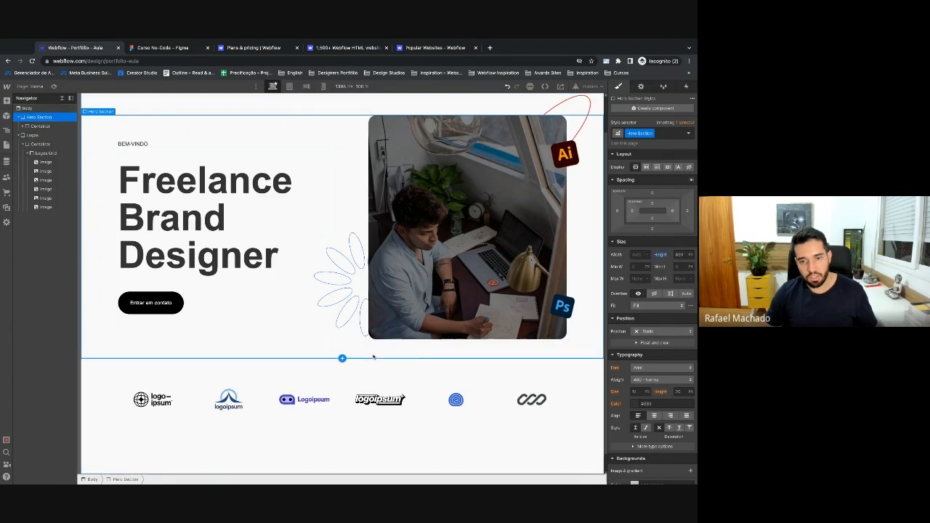
key("super+z")
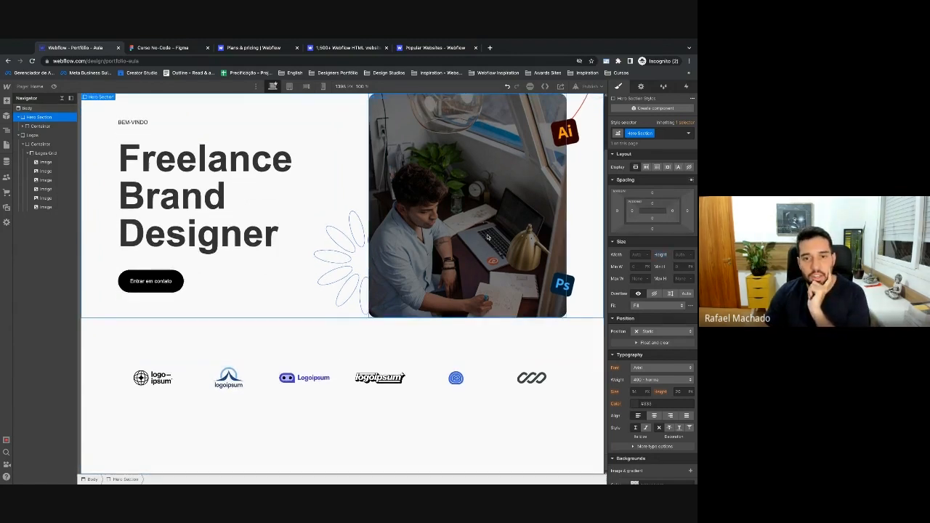
scroll(488, 237, "up", 2)
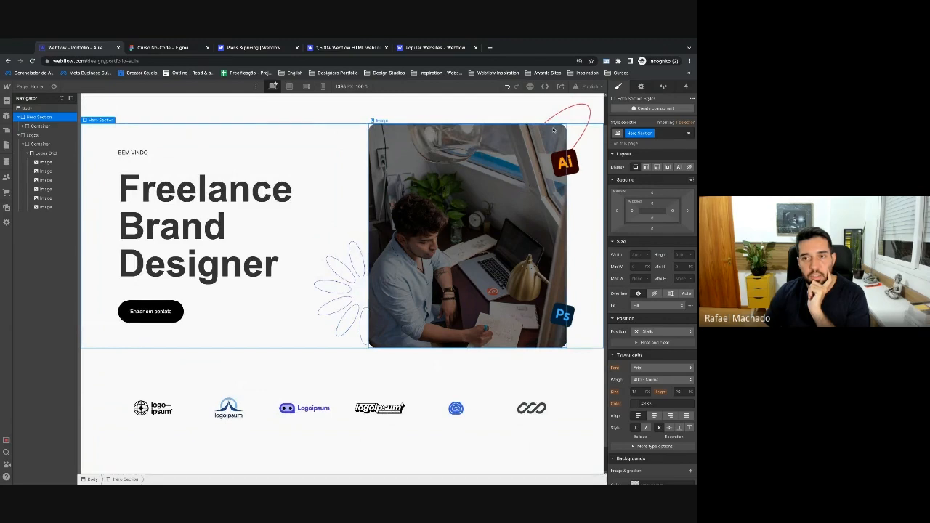
scroll(409, 296, "down", 2)
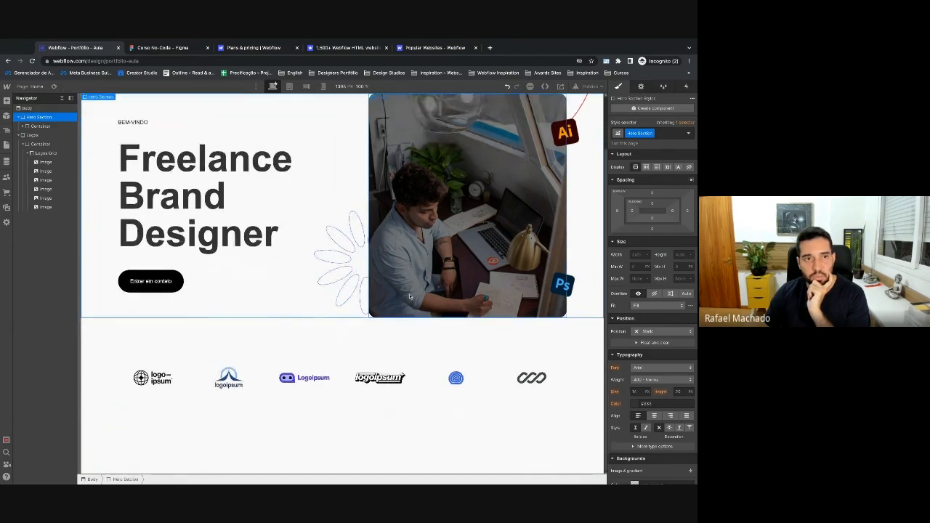
left_click(185, 48)
scroll(353, 280, "down", 3)
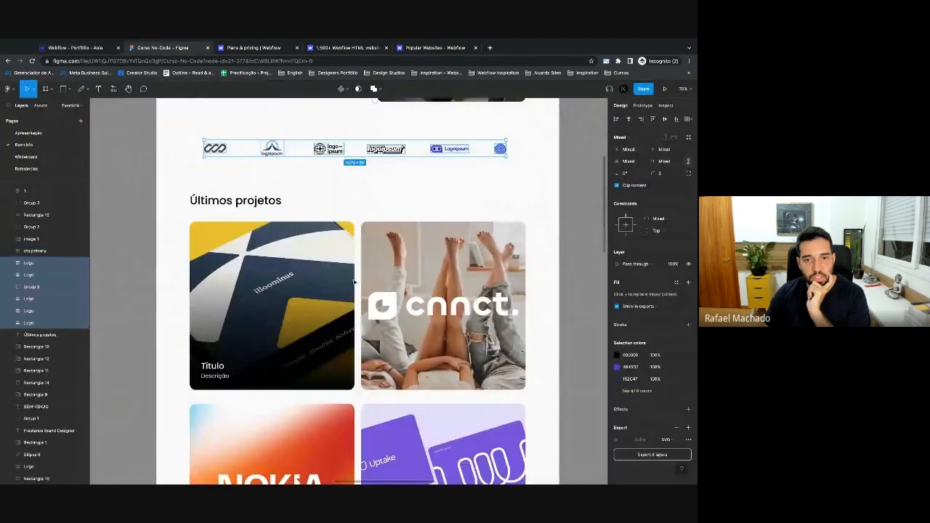
left_click(354, 278)
scroll(358, 274, "down", 3)
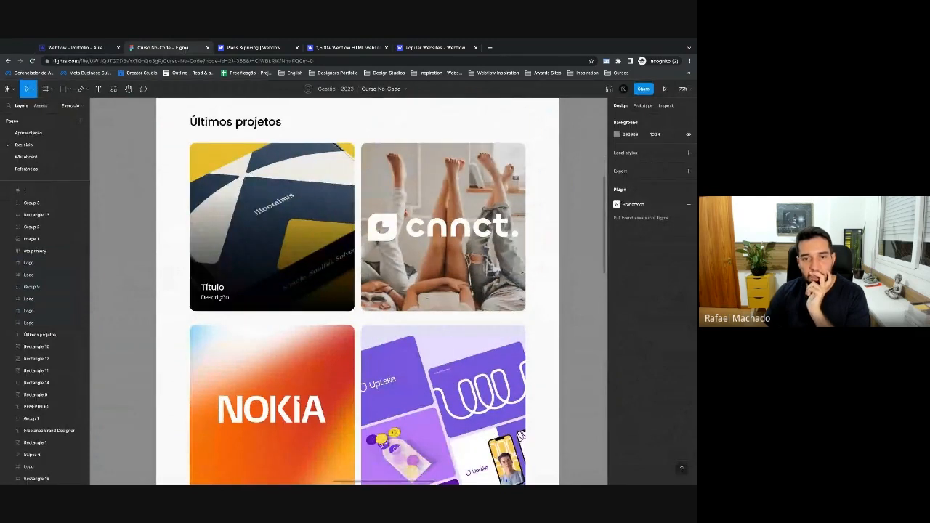
scroll(361, 291, "right", 2)
scroll(361, 291, "left", 2)
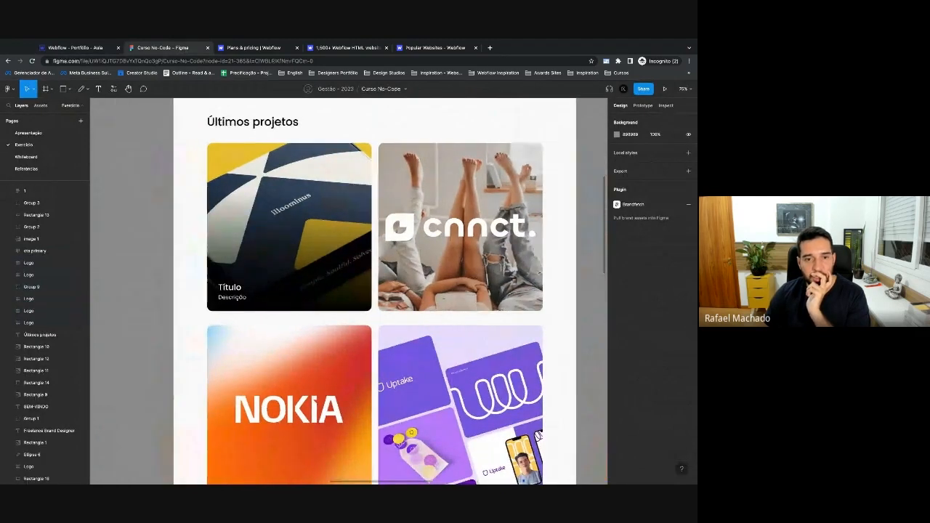
scroll(361, 291, "right", 1)
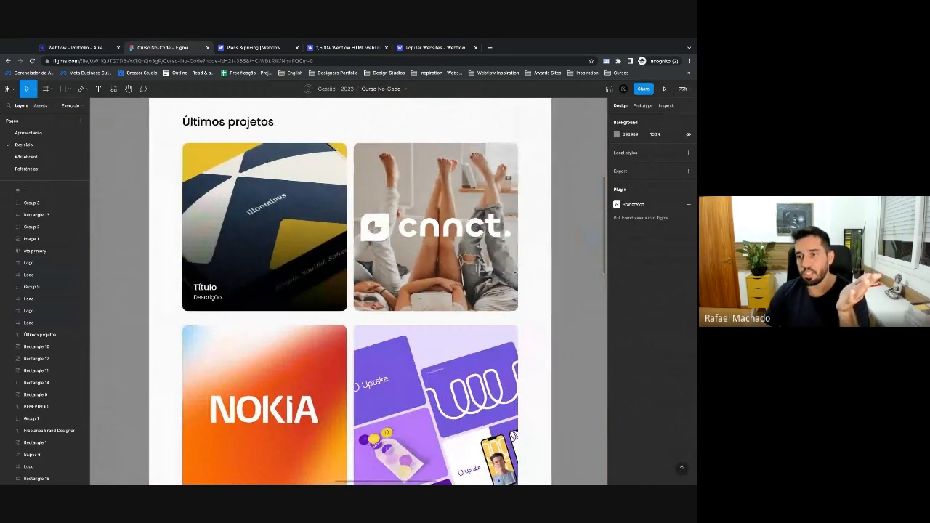
left_click(87, 46)
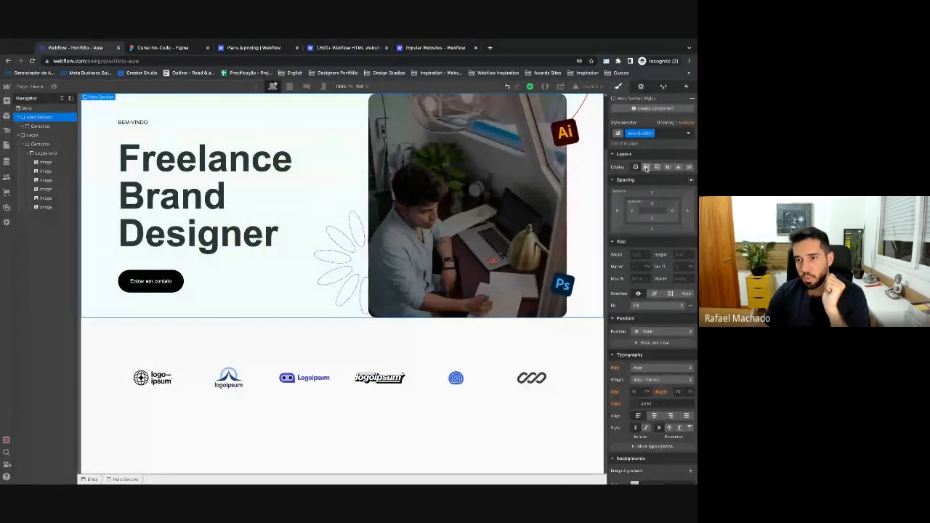
left_click(163, 47)
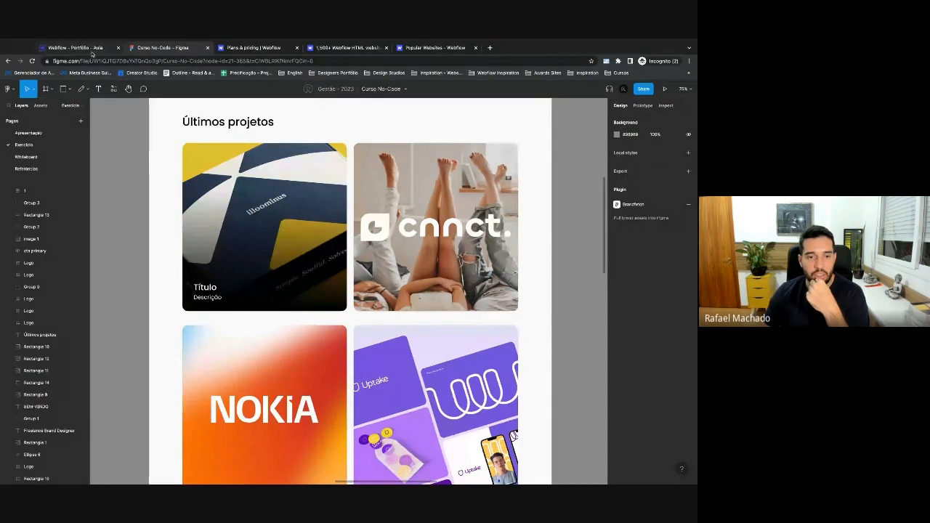
left_click(94, 47)
left_click(27, 108)
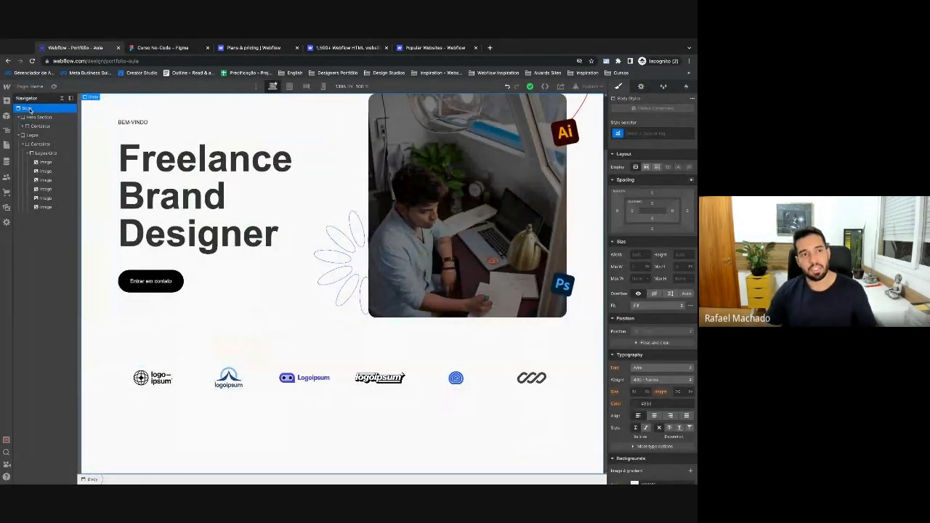
Add a div block to the page body with the new class Projetos.
left_click(23, 117)
left_click(21, 126)
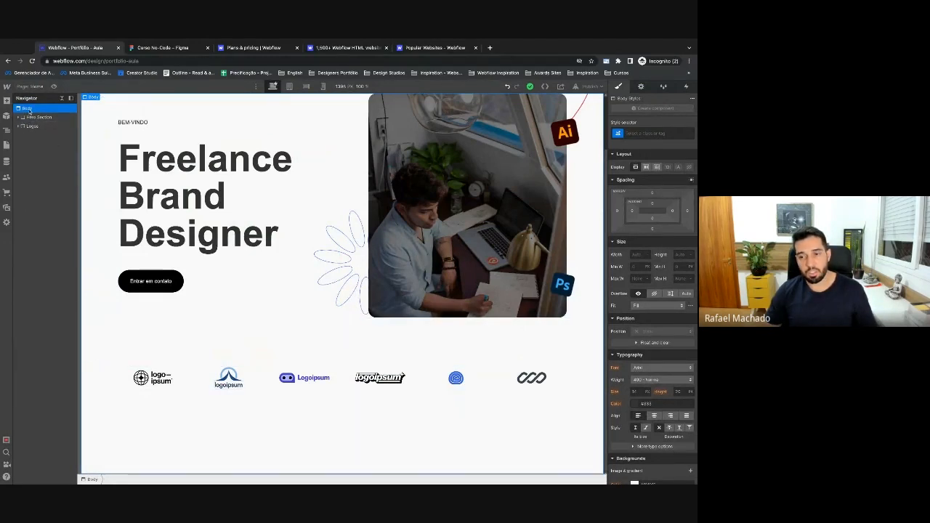
key("ctrl+e")
type("div")
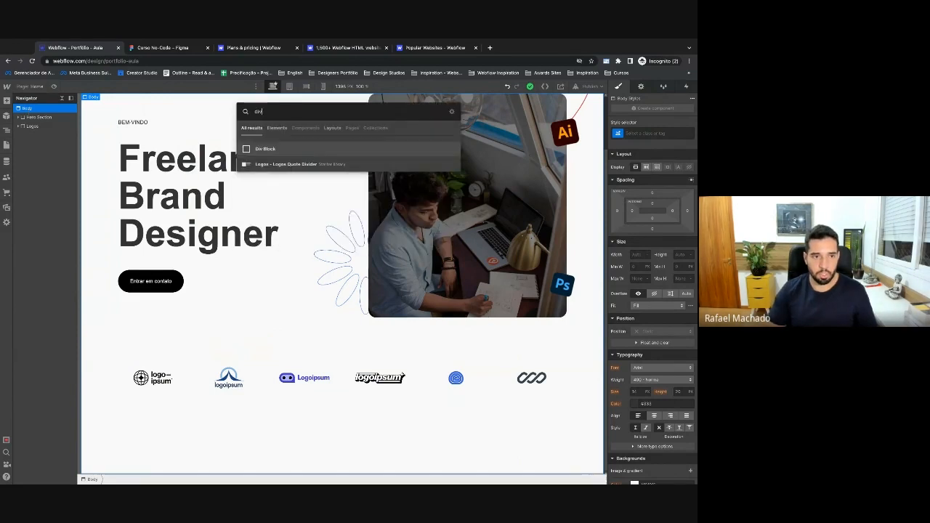
key("Return")
key("super+Return")
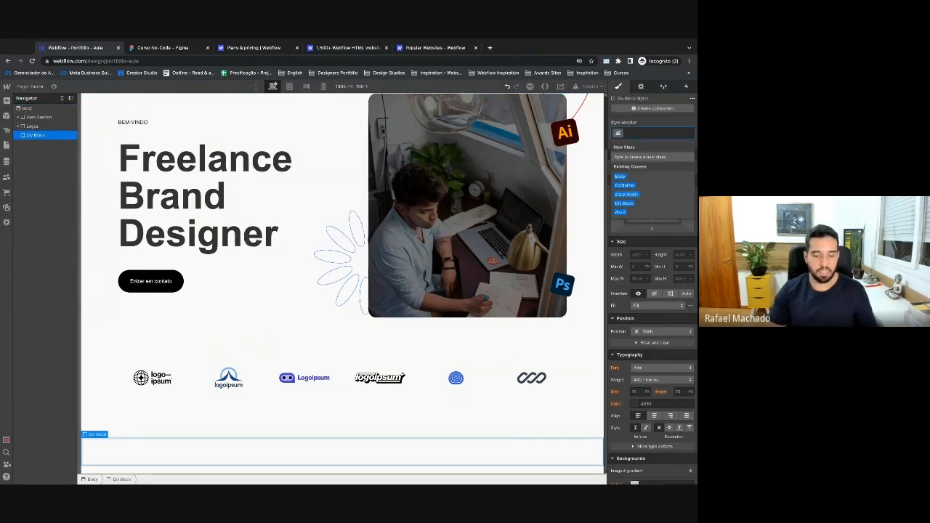
type("Projetos")
key("Return")
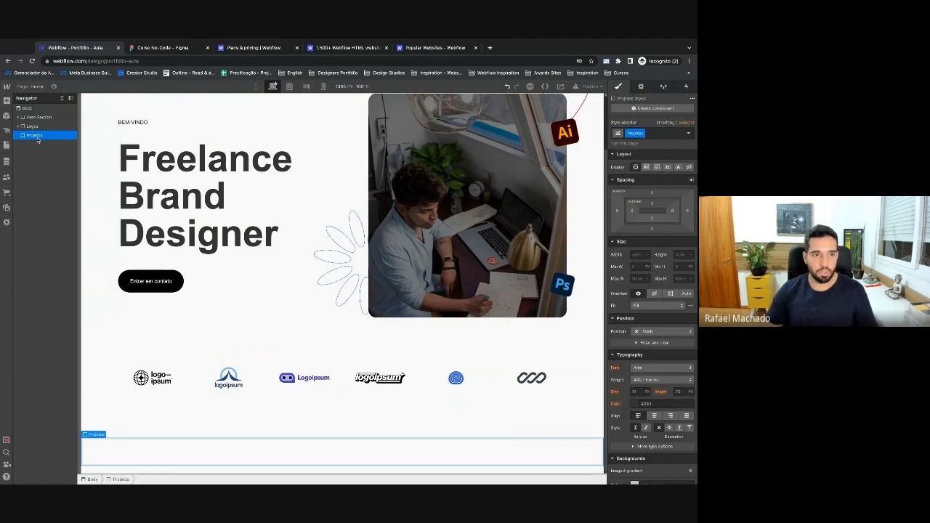
Insert a div block inside Projetos and apply the existing Container class.
key("ctrl+e")
type("div")
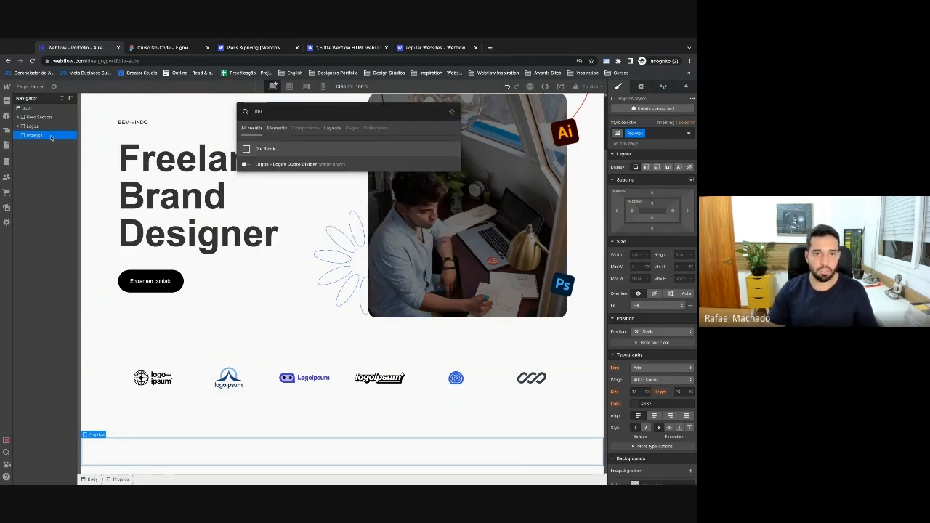
key("Return")
key("super+Return")
type("Container")
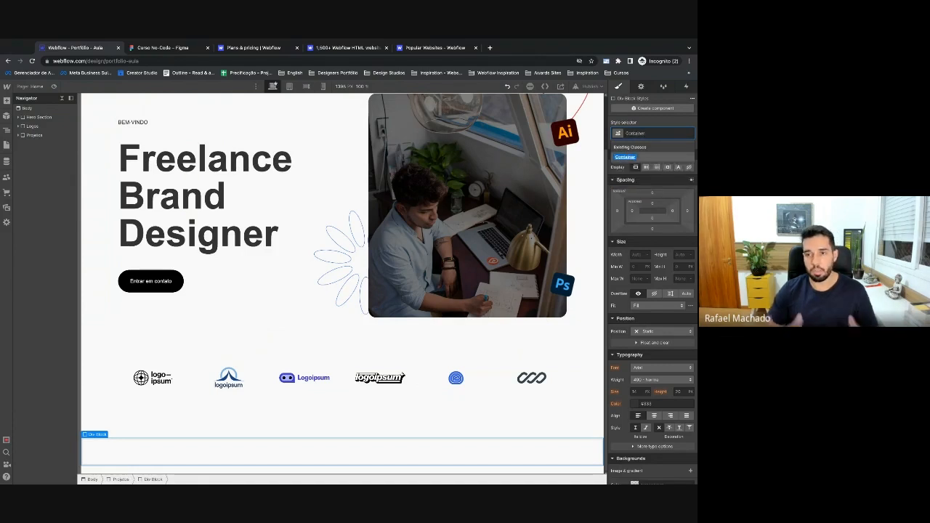
key("Return")
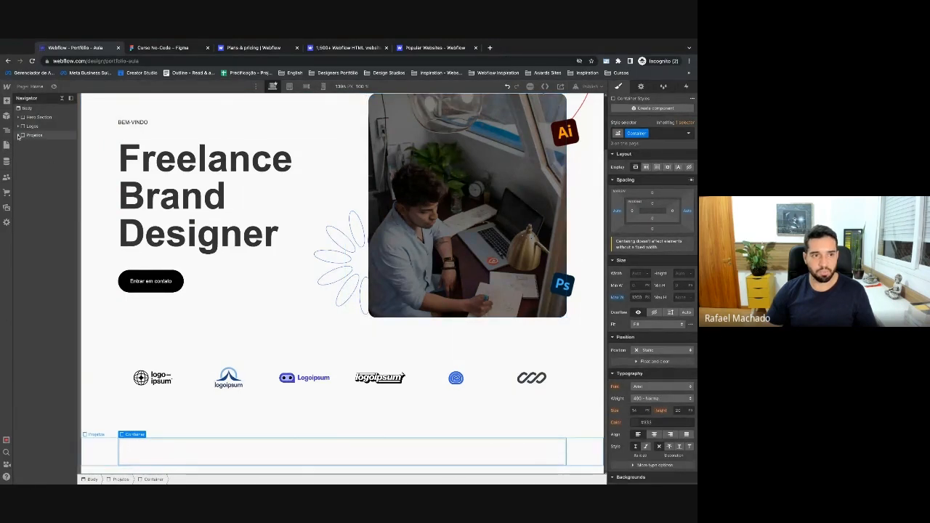
left_click(18, 136)
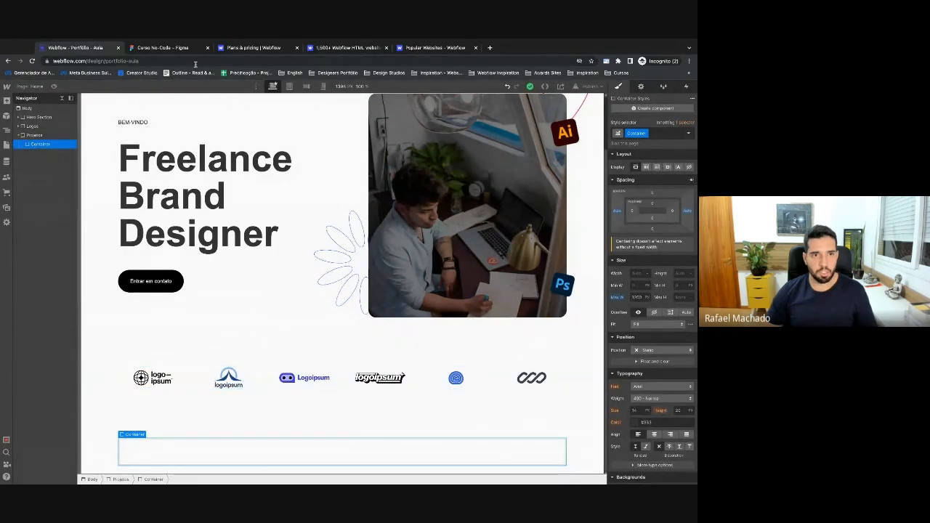
left_click(172, 48)
left_click(106, 49)
key("ctrl+k")
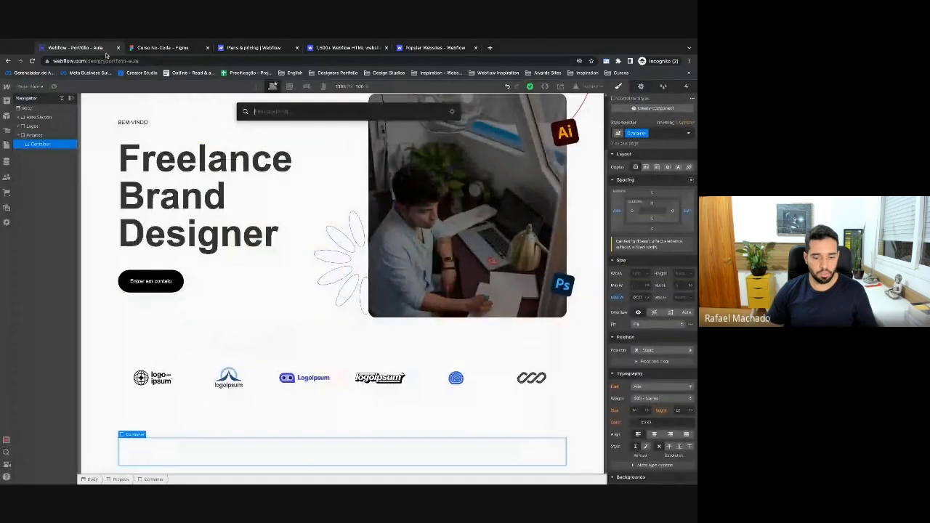
type("he")
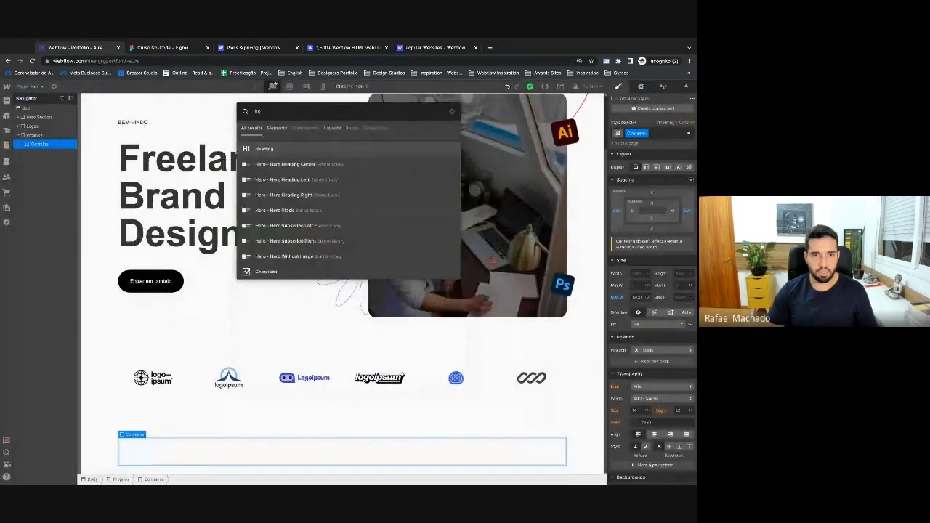
Add a heading inside the Container reading 'Últimos projetos'.
key("Return")
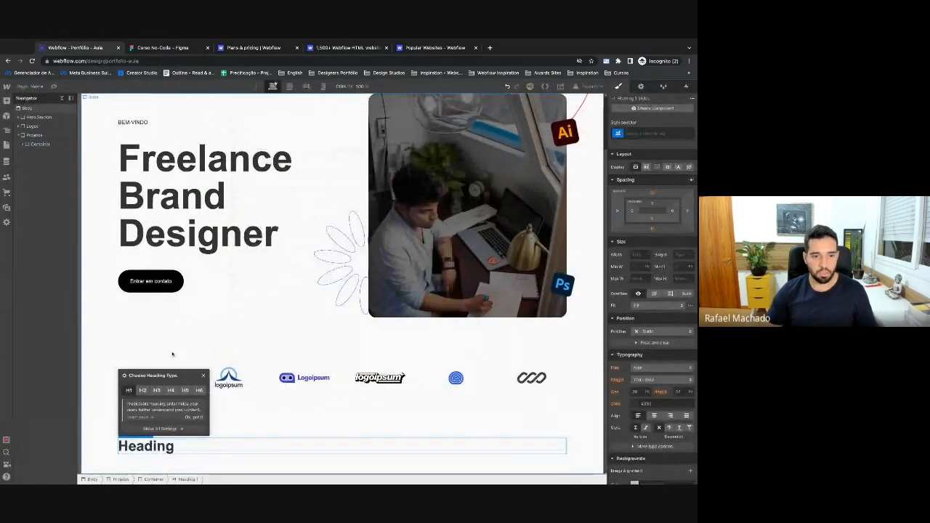
left_click(154, 443)
double_click(154, 443)
type("Último")
key("BackSpace")
key("BackSpace")
key("BackSpace")
key("BackSpace")
key("BackSpace")
key("BackSpace")
type("Últimos projetos")
key("Escape")
Add a div block under the heading, trying a Projetos Grid class and grid layout, then undo.
left_click(42, 144)
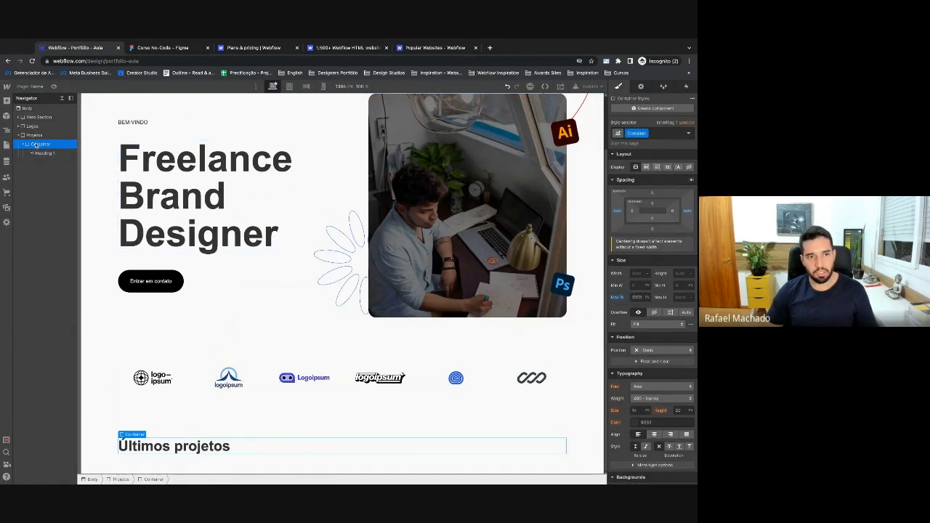
key("ctrl+k")
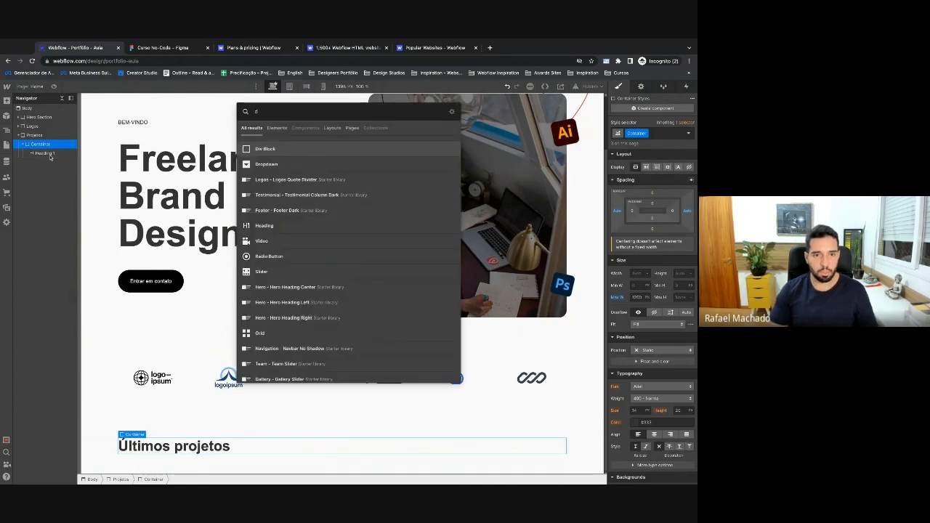
type("div")
key("Return")
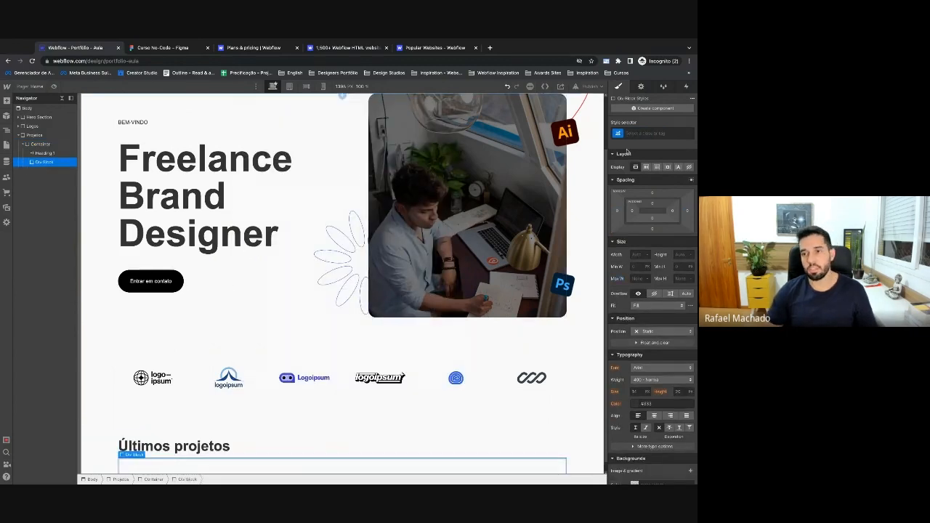
left_click(646, 133)
type("Projetos Grid")
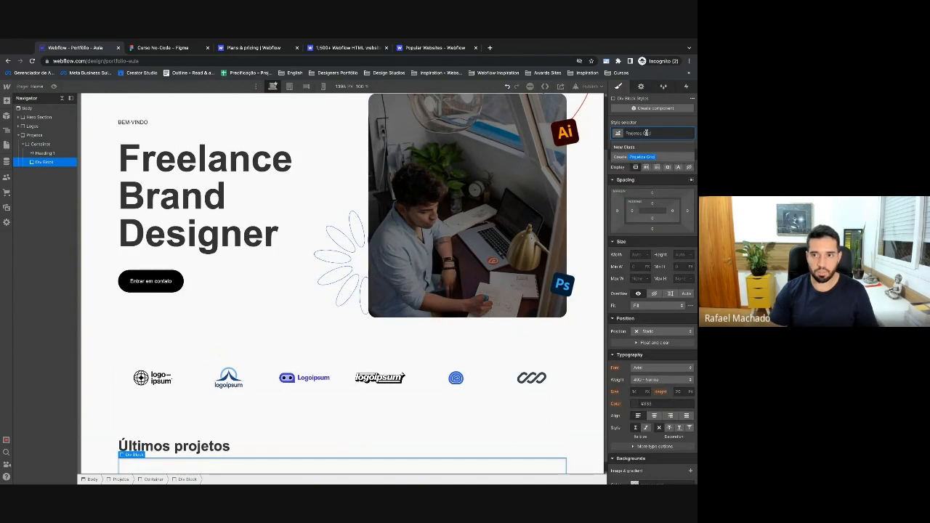
key("Return")
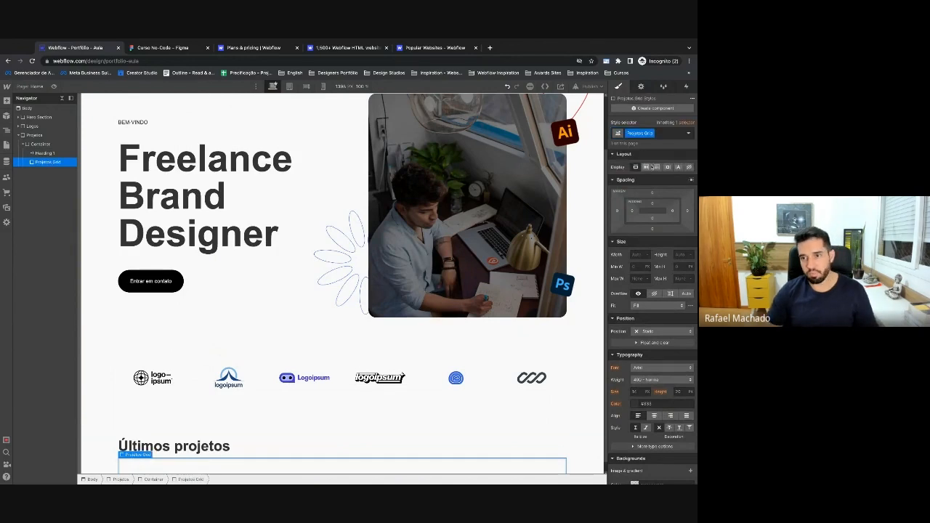
left_click(657, 167)
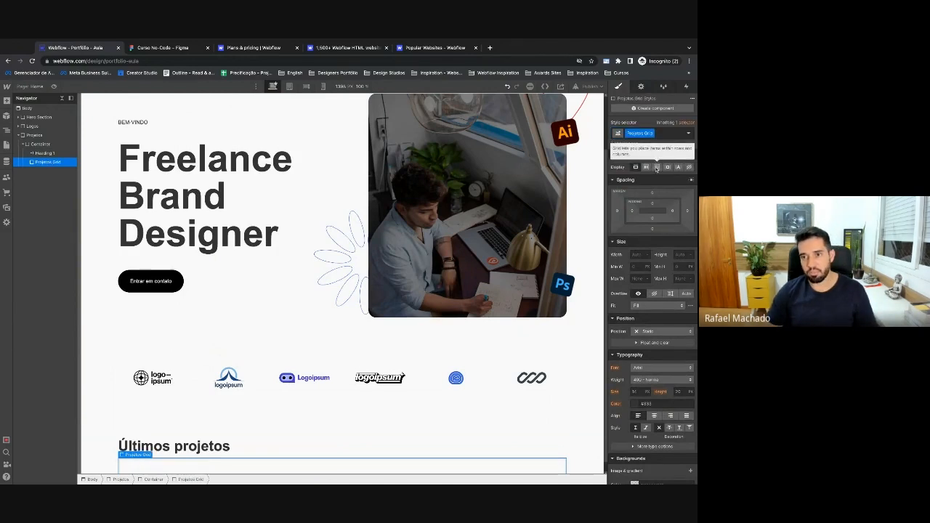
left_click(649, 178)
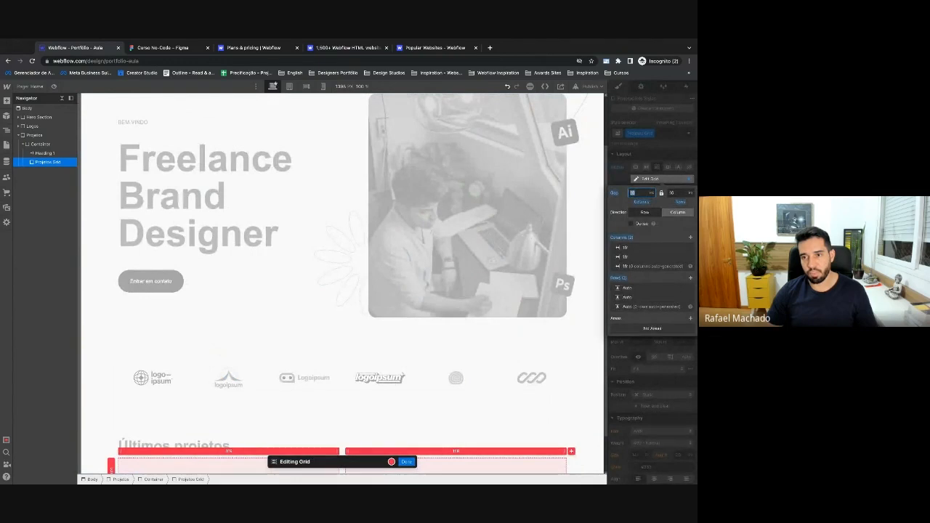
left_click(656, 158)
key("super+z")
key("super+z")
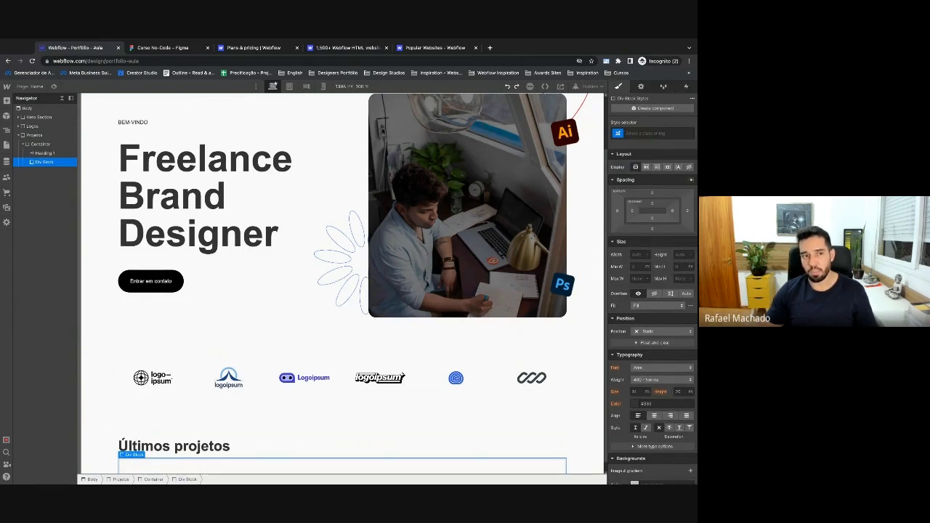
Set the div block to display Grid and give it the class Grid Projetos.
left_click(658, 167)
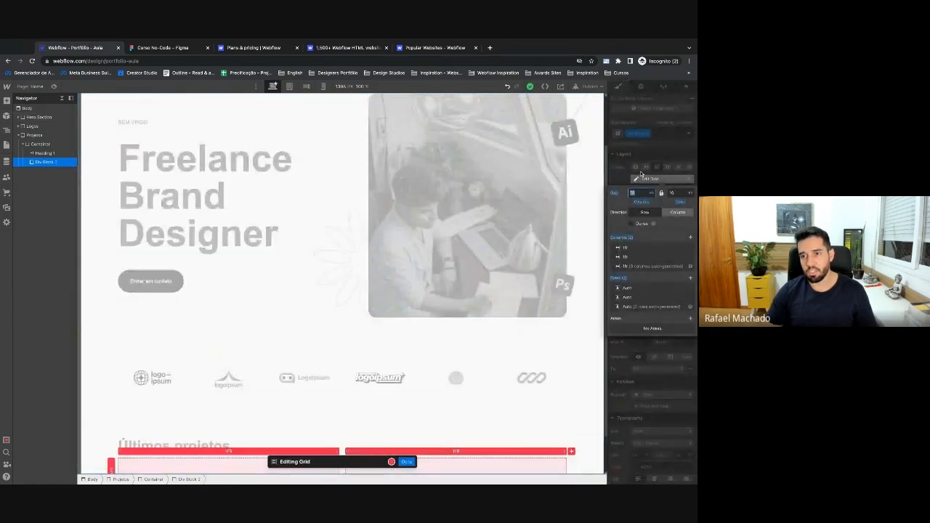
left_click(657, 168)
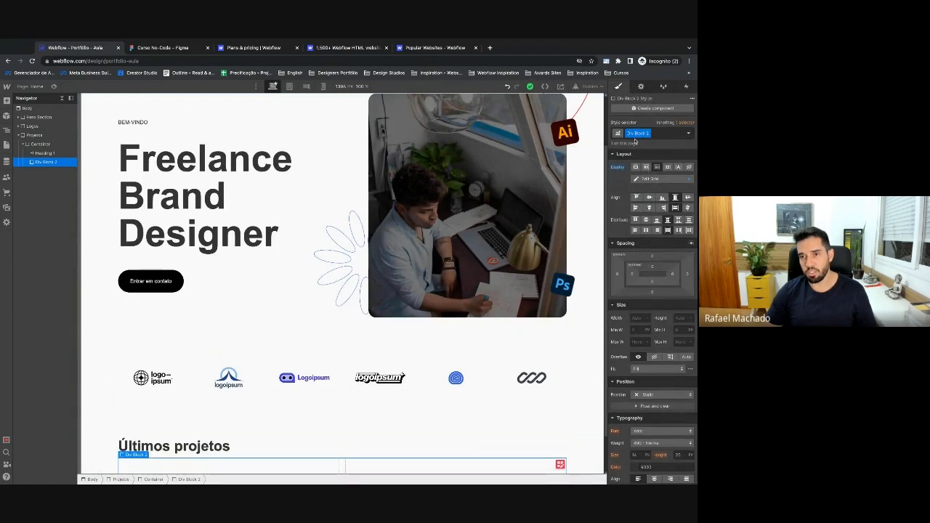
type("Grid Projetos")
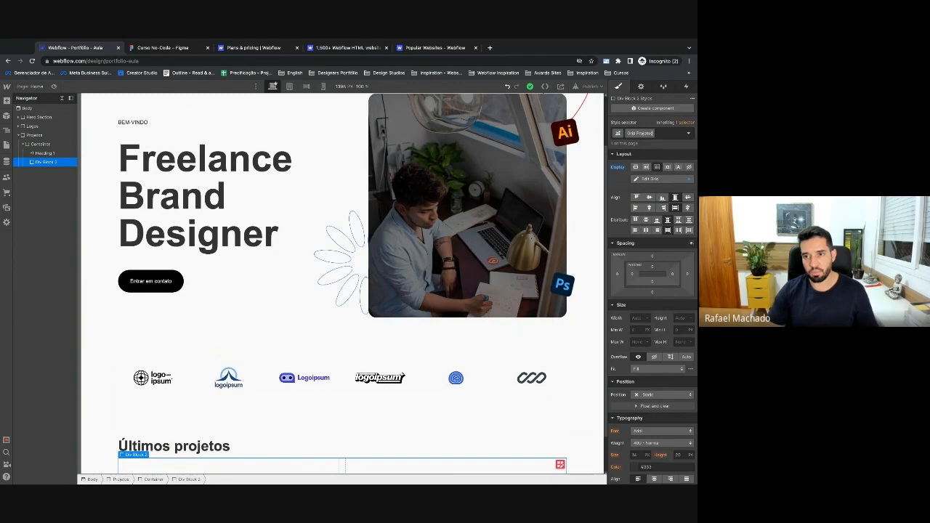
key("Return")
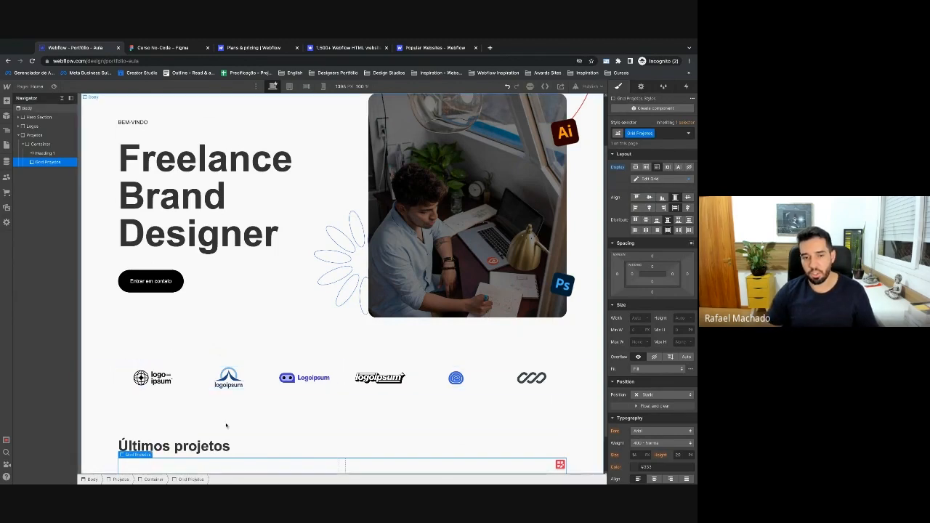
left_click(161, 48)
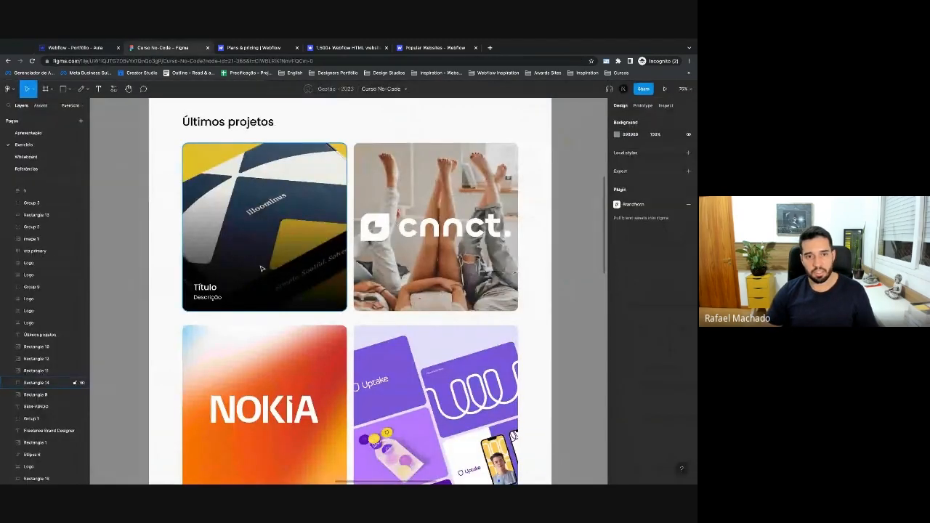
Set the Grid Projetos top margin to 60 and compare spacing with the Figma heading.
scroll(290, 218, "up", 1)
left_click(77, 48)
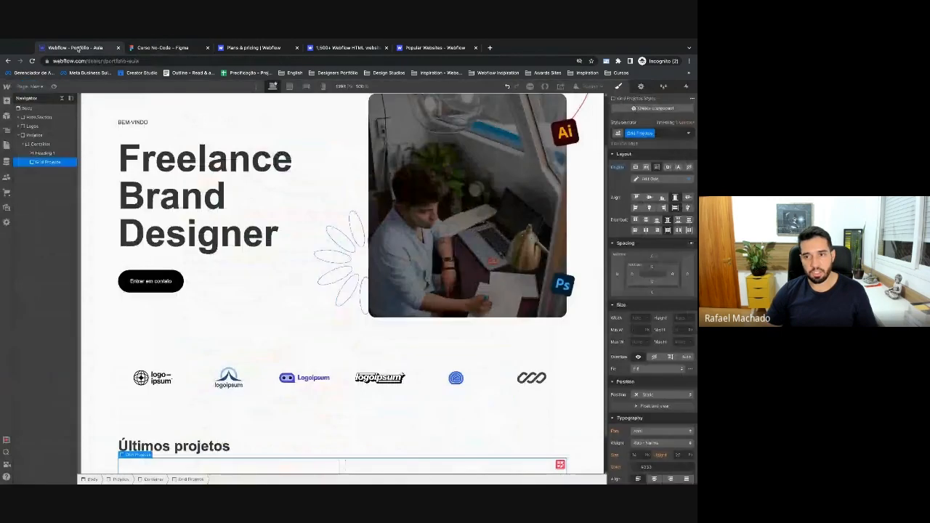
left_click(652, 258)
type("60")
key("Return")
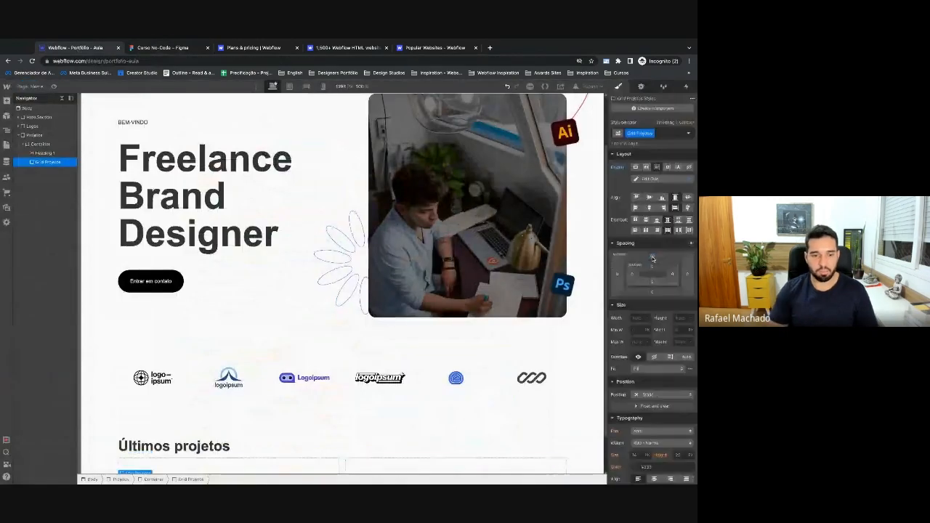
scroll(220, 411, "down", 2)
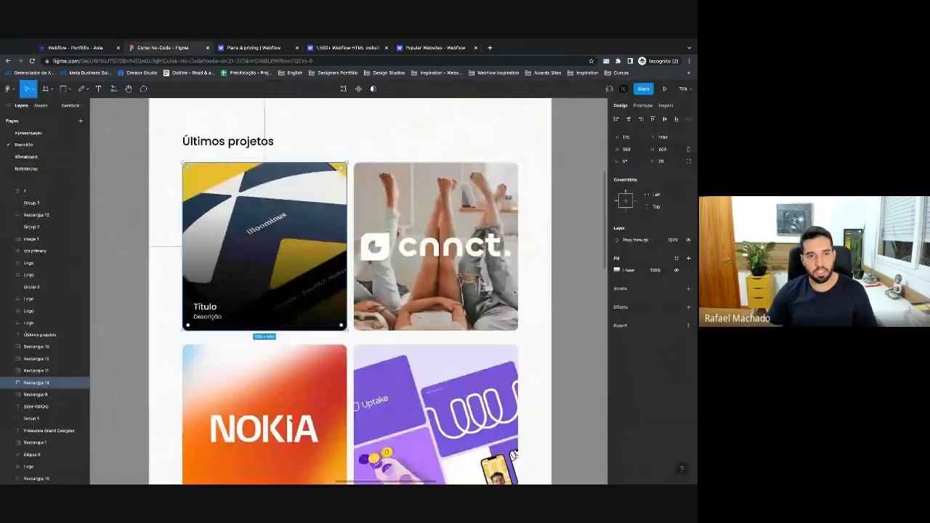
left_click(162, 48)
left_click(222, 144)
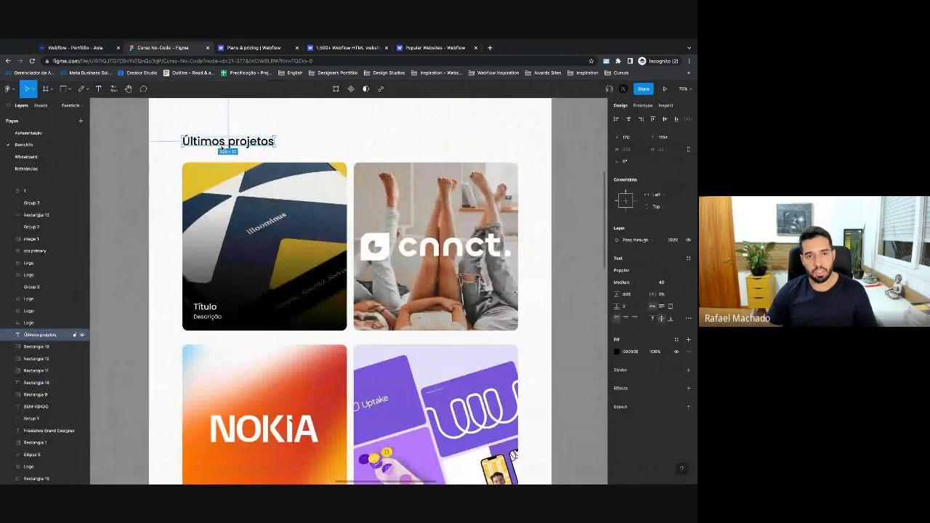
left_click(76, 47)
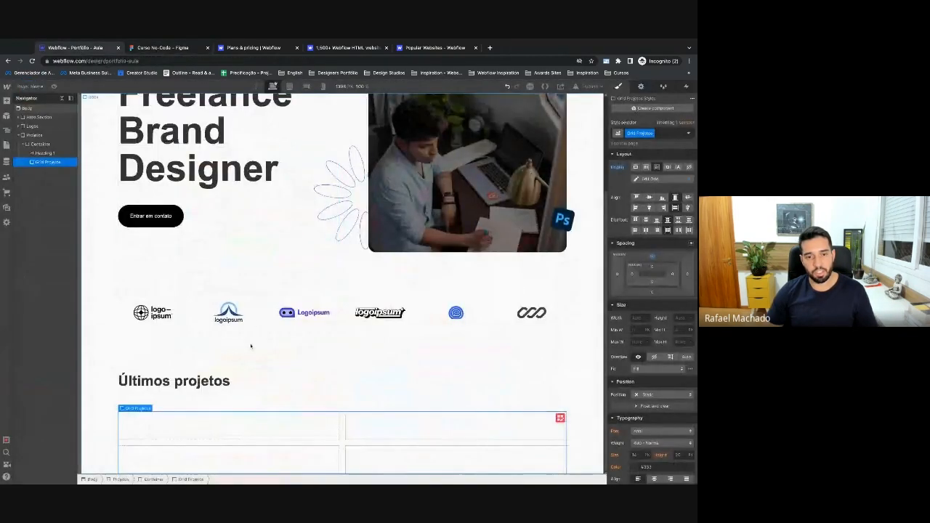
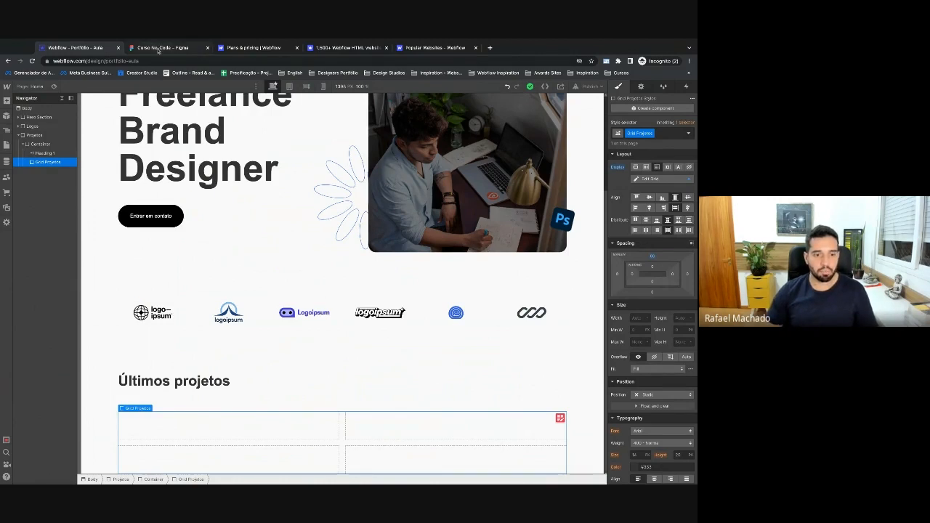
Insert a Div Block into the project grid and give it the class Projeto Item.
key("ctrl+e")
type("div")
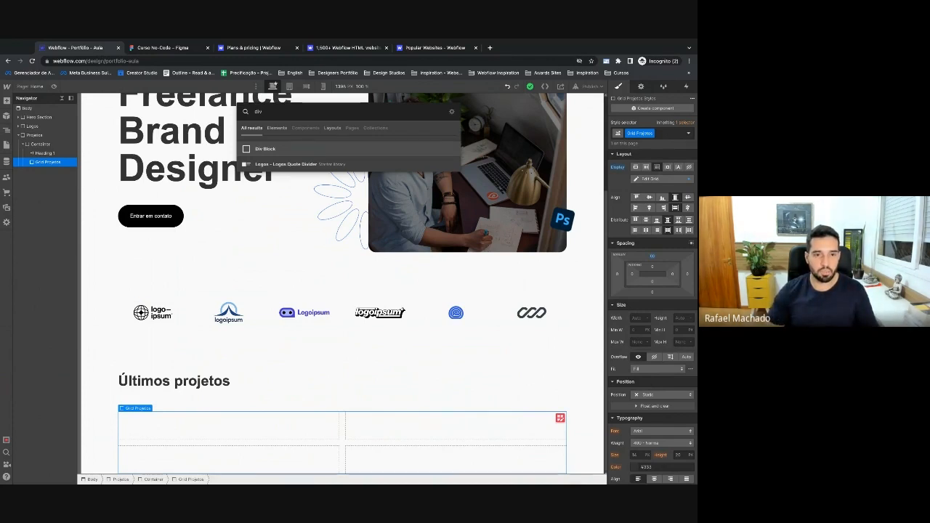
key("Return")
left_click(634, 133)
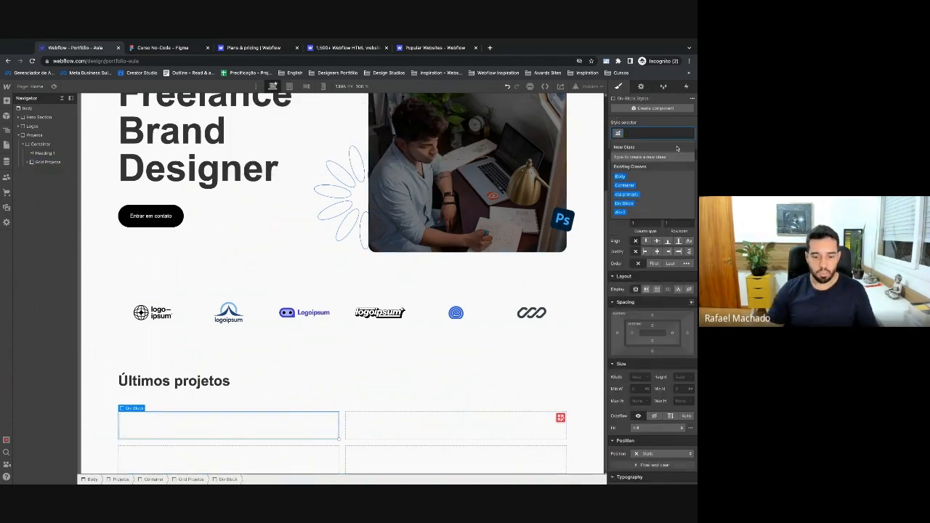
type("Projeto I")
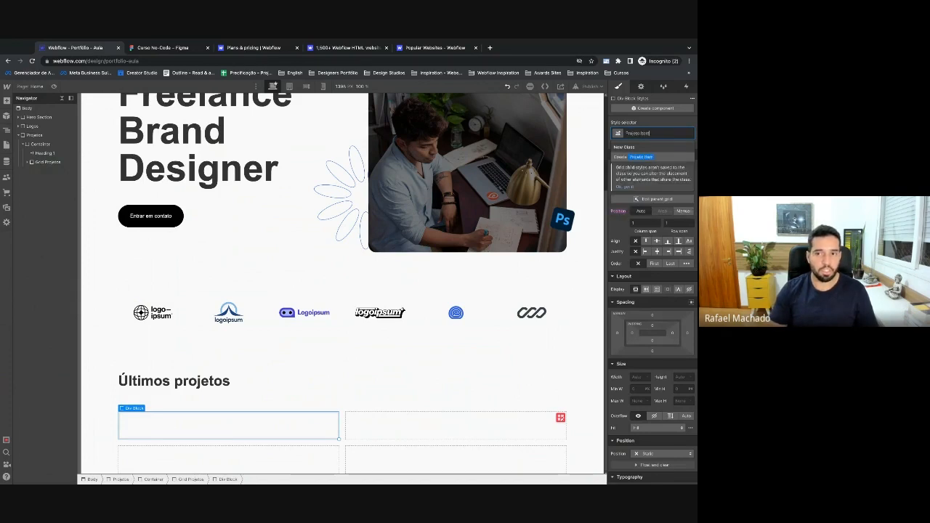
type("tem")
key("Return")
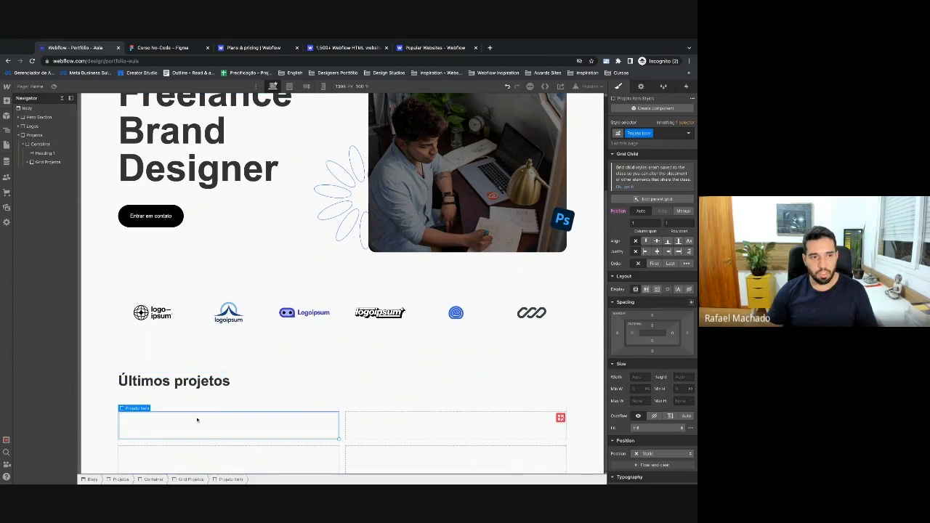
left_click(27, 162)
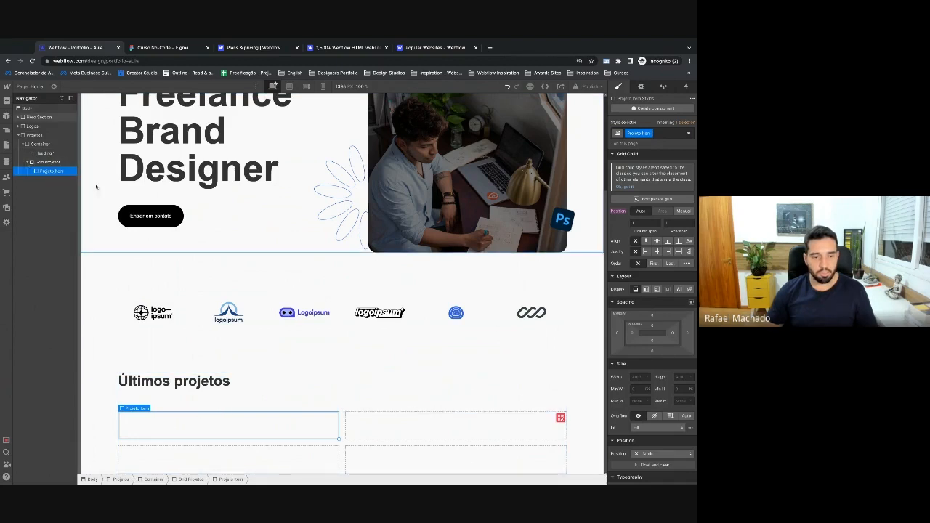
Add an Image element inside the Projeto Item card.
key("ctrl+e")
type("image")
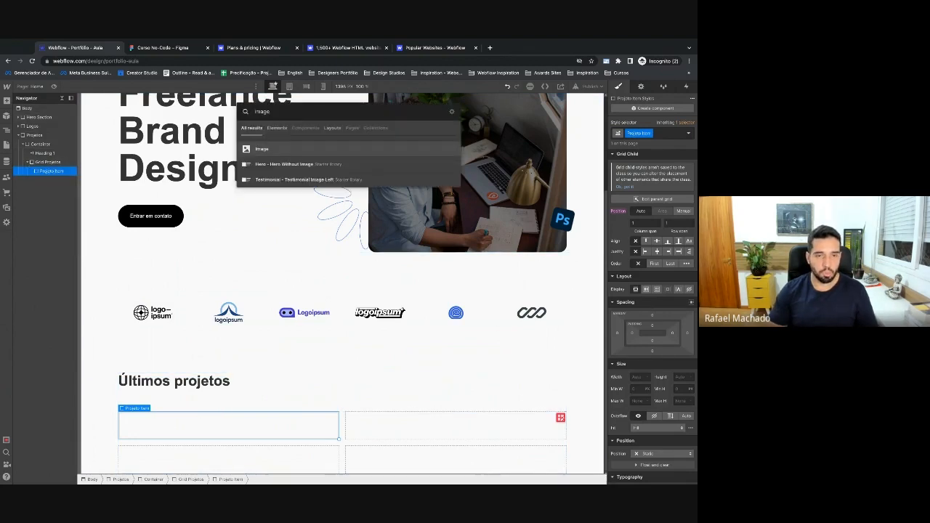
key("Return")
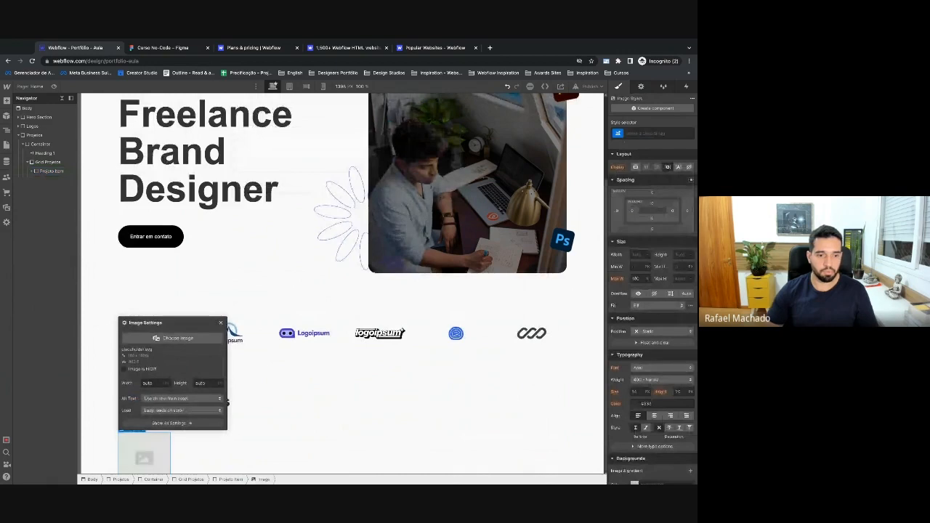
left_click(221, 324)
Add a heading reading 'Título projeto' to the card.
left_click(44, 172)
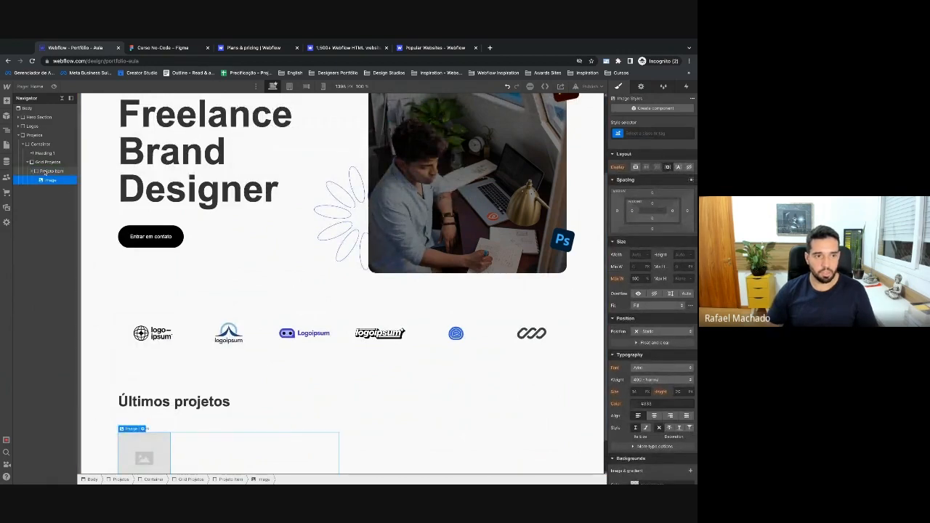
type("heading")
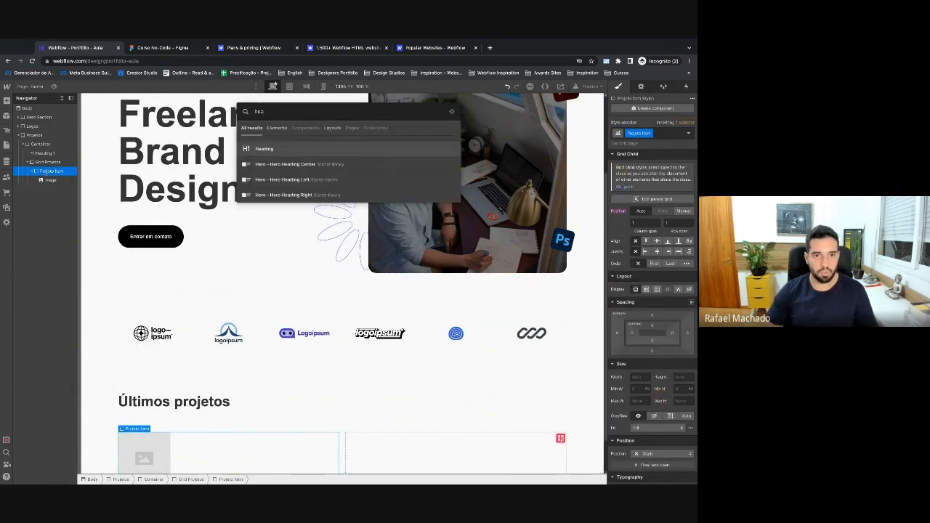
key("Return")
double_click(149, 426)
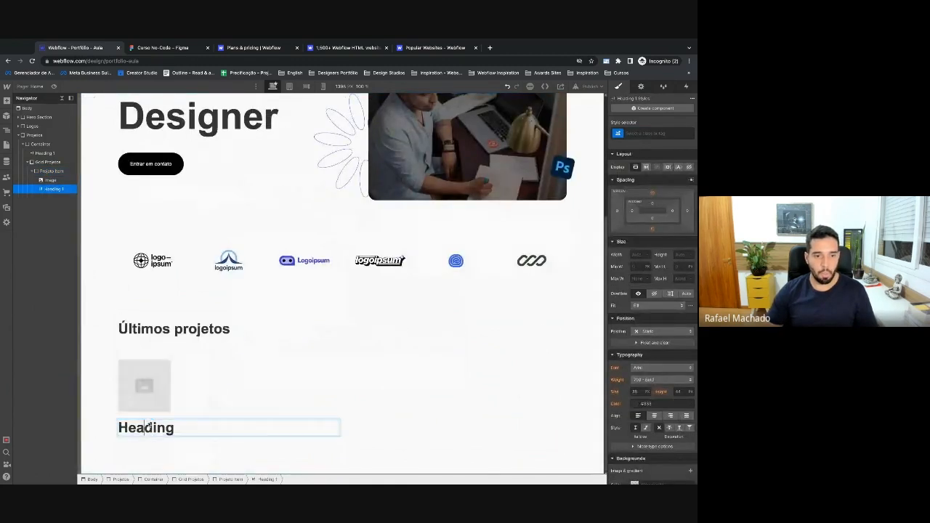
key("super+a")
type("Título")
key("super+a")
type("Títuo p")
key("BackSpace")
key("BackSpace")
key("BackSpace")
type("lo projeto")
Add a Text Block below the Título projeto heading.
key("super+e")
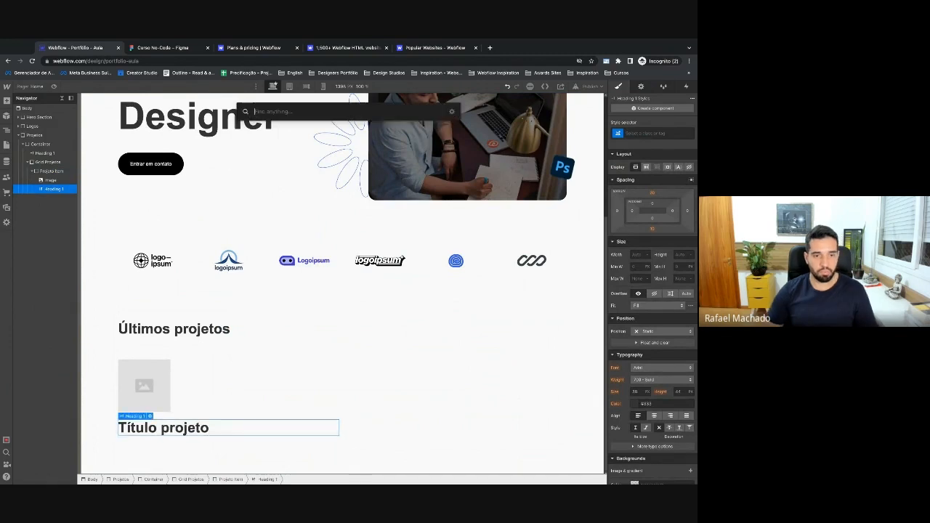
type("text")
key("Down")
key("Return")
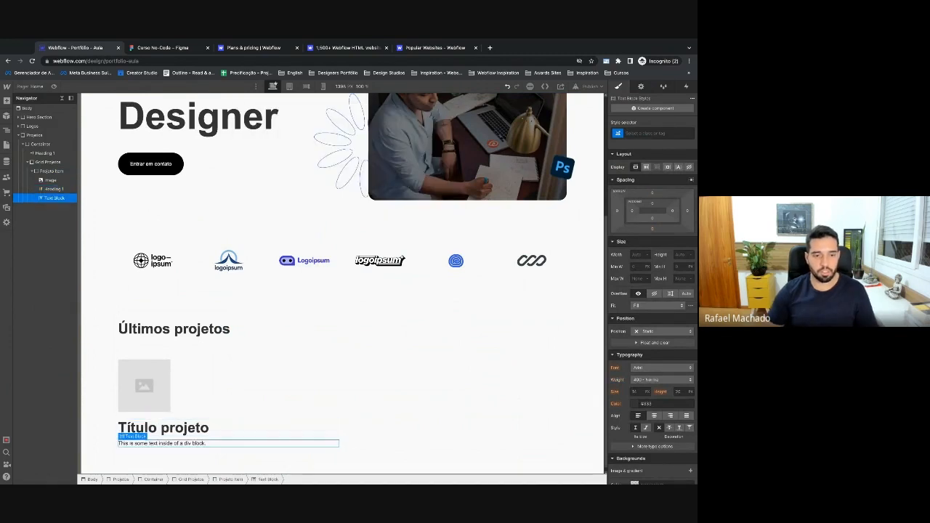
scroll(161, 446, "down", 1)
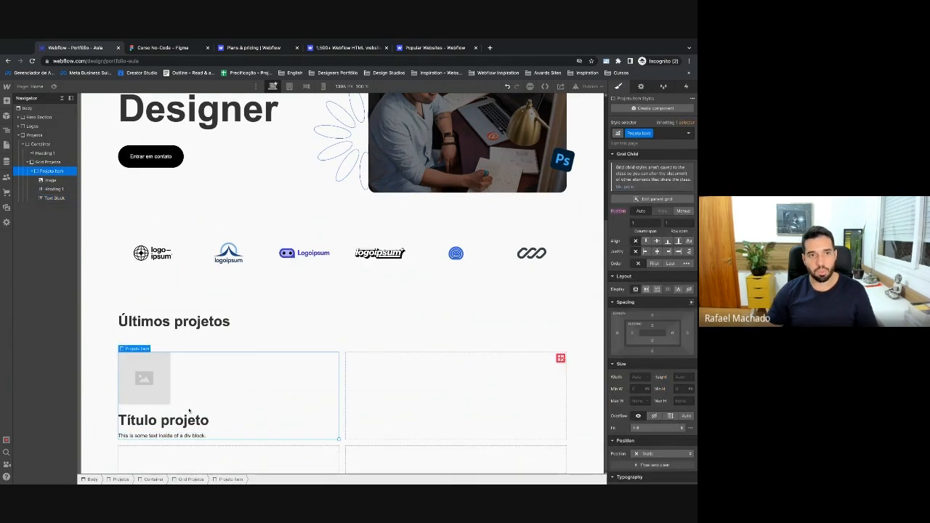
key("ctrl+Tab")
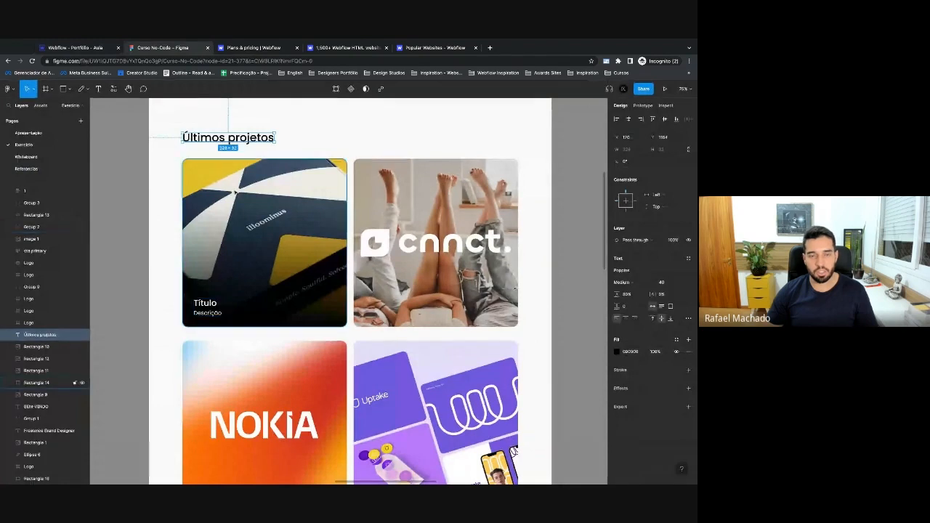
left_click(95, 47)
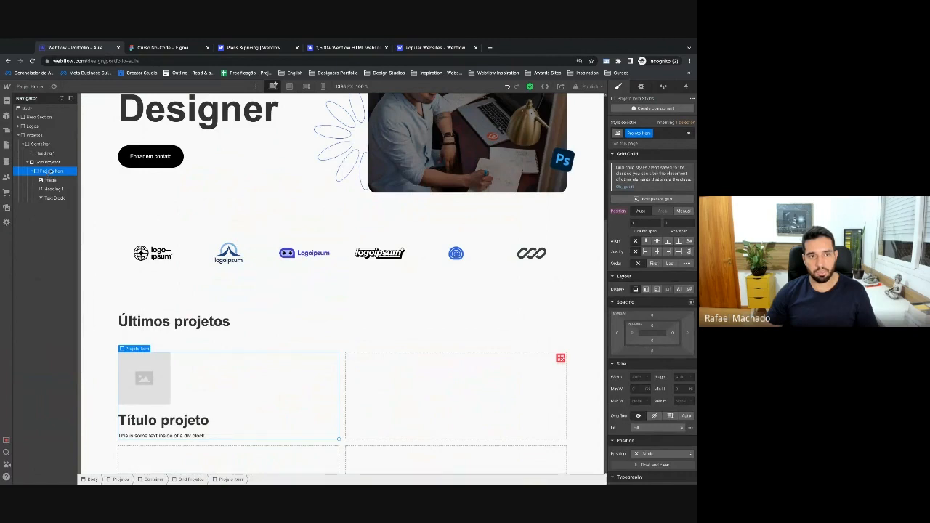
left_click(149, 48)
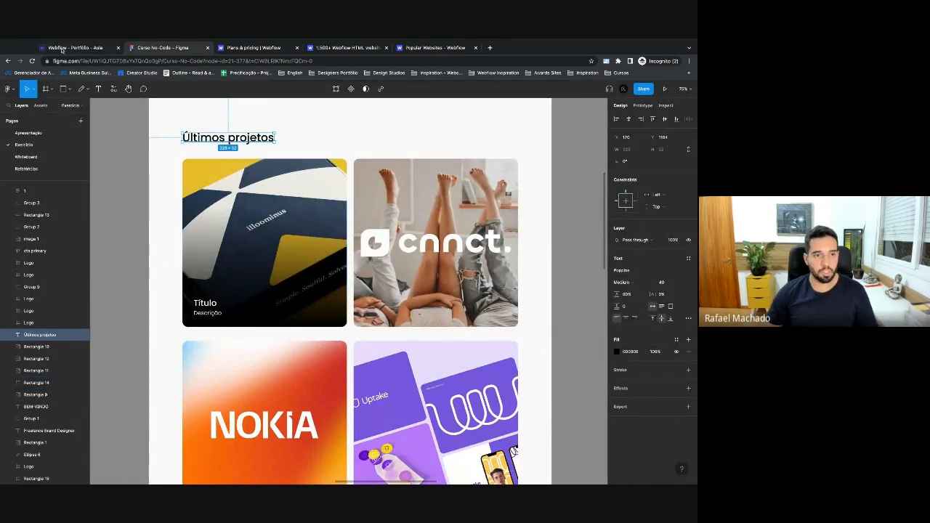
left_click(62, 48)
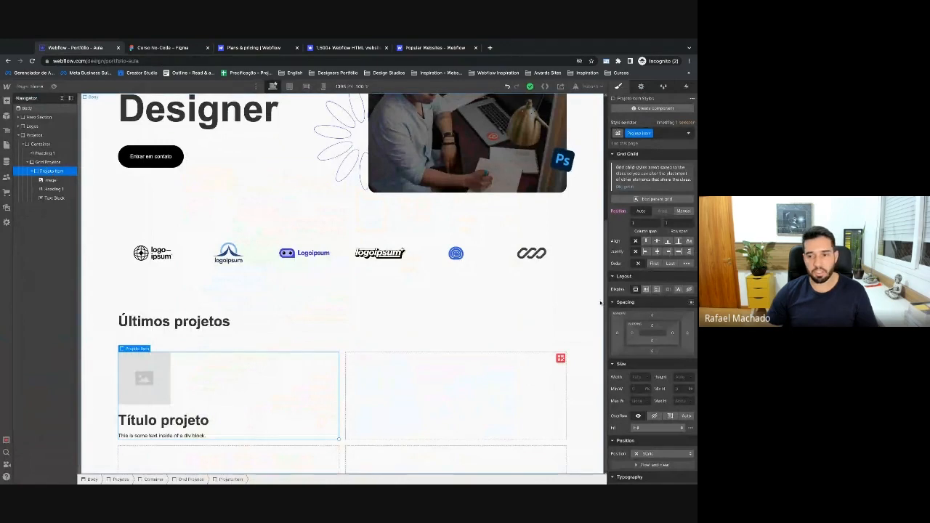
scroll(628, 318, "down", 5)
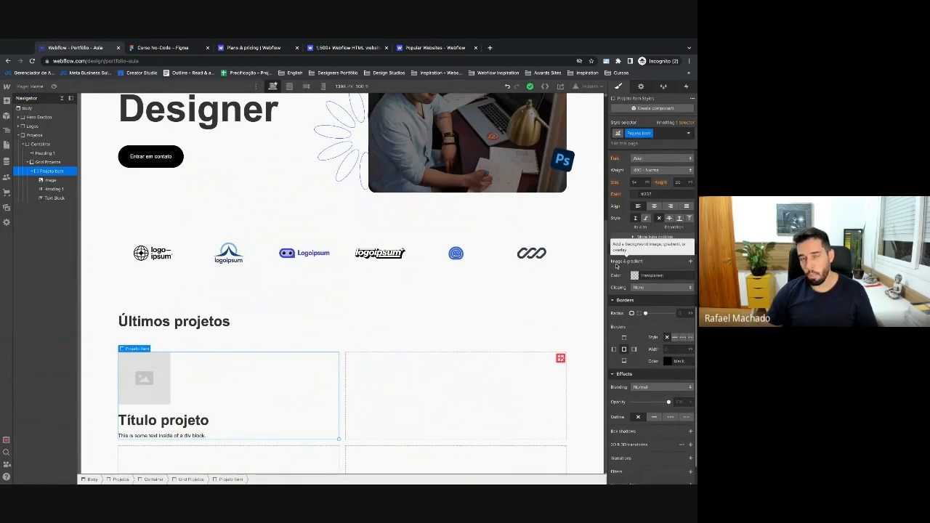
left_click(51, 181)
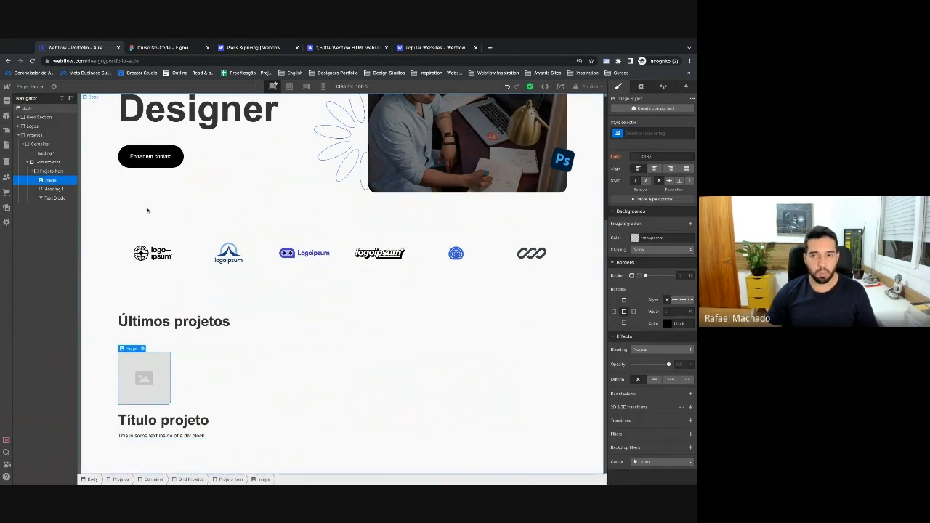
left_click(51, 172)
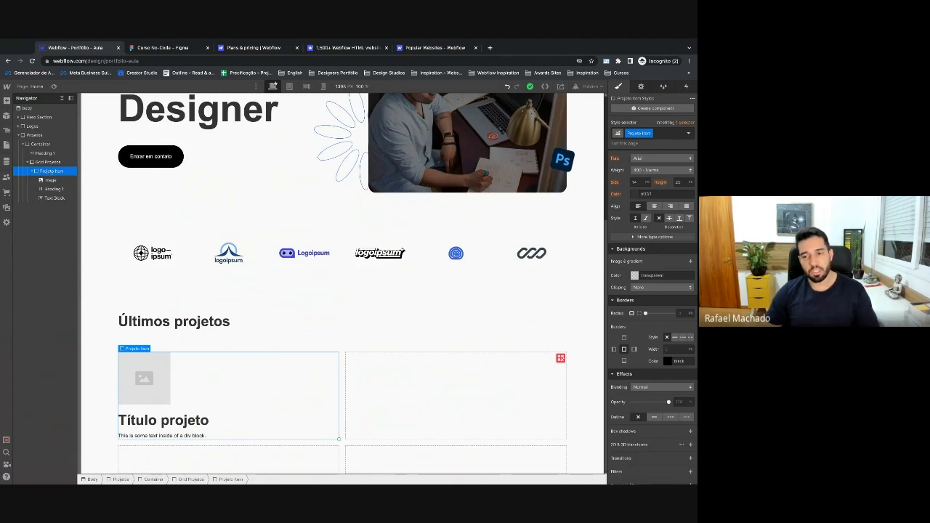
scroll(646, 242, "up", 5)
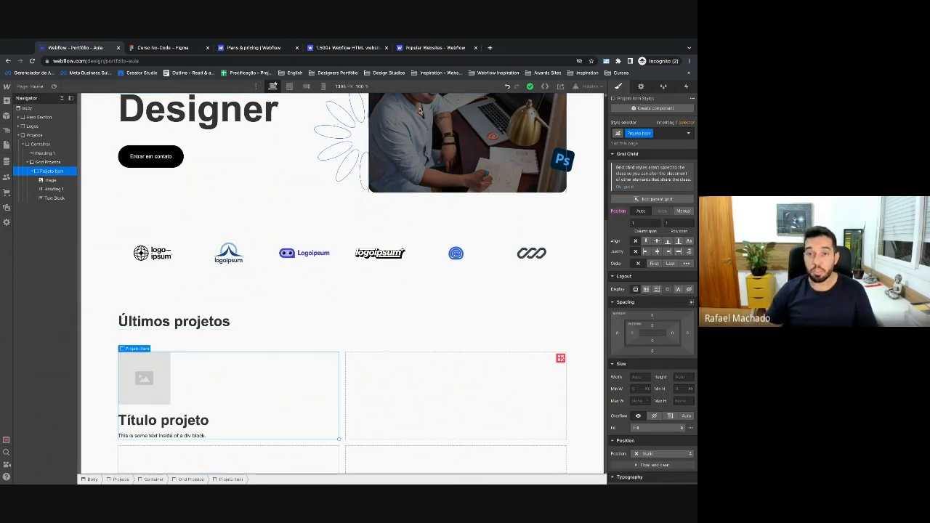
key("Down")
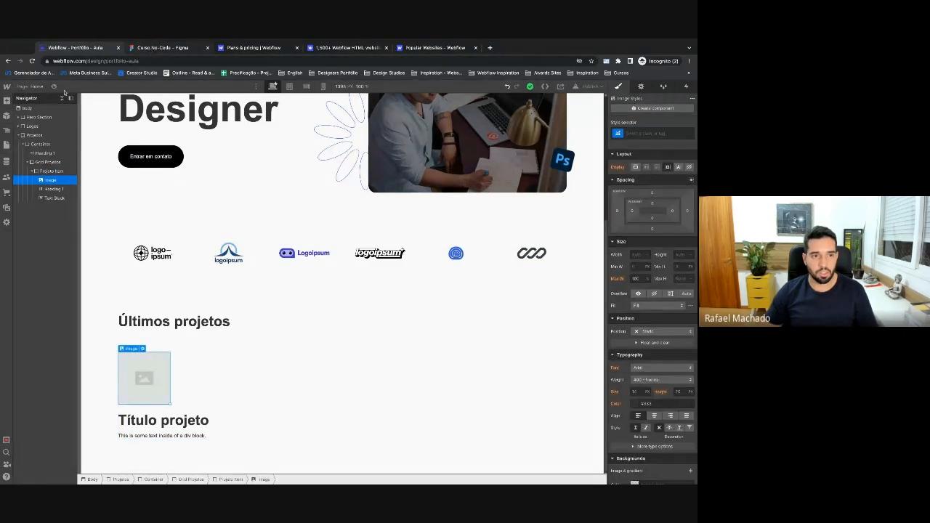
Give the card's image a new class named Projeto Imagem.
left_click(48, 172)
left_click(50, 180)
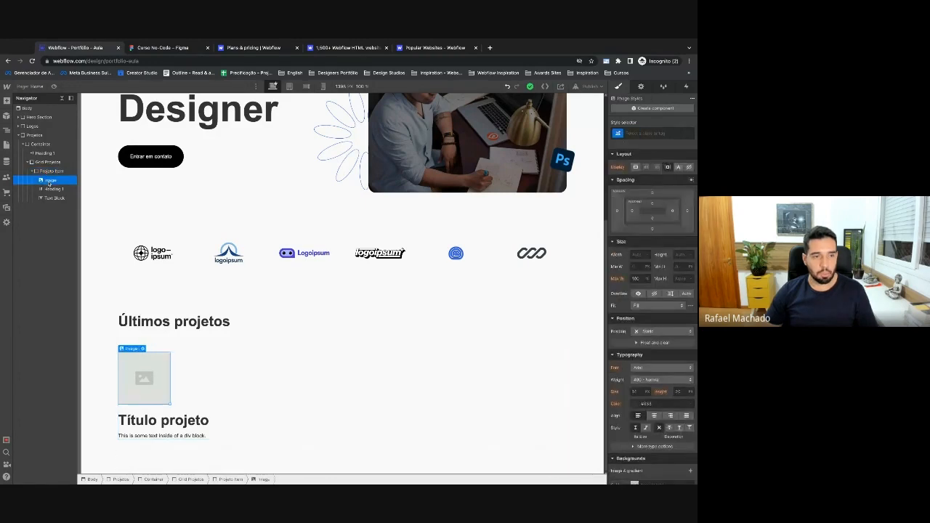
left_click(181, 47)
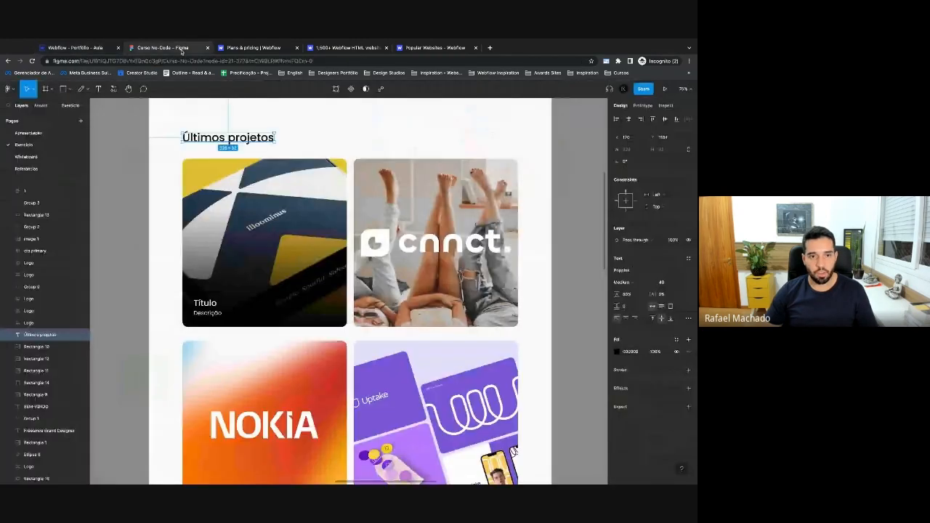
left_click(88, 47)
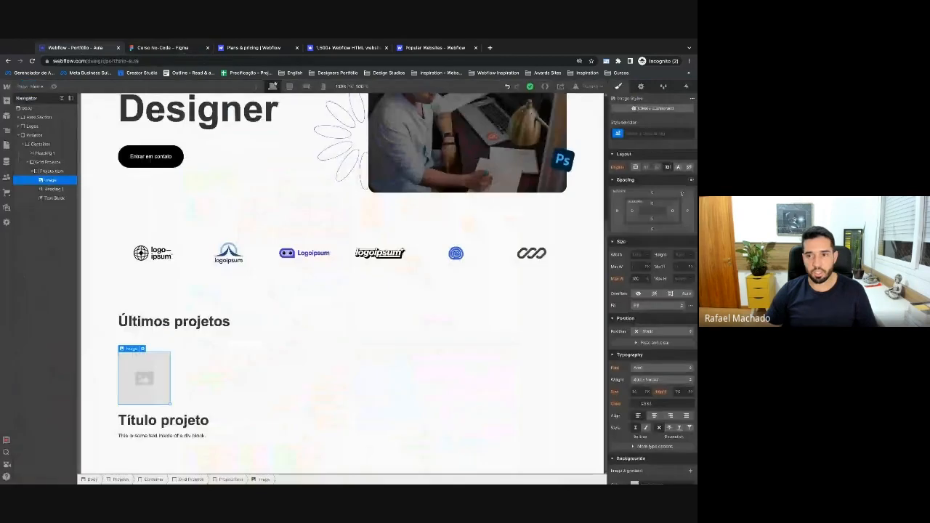
left_click(639, 132)
type("Projeto Imagem")
key("Return")
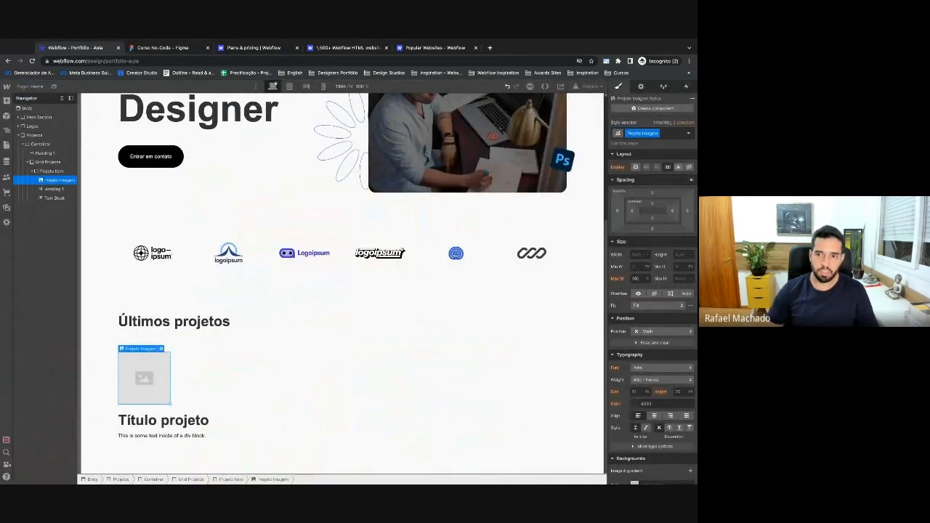
Set the Projeto Imagem width and height to 100%.
left_click(638, 254)
type("100")
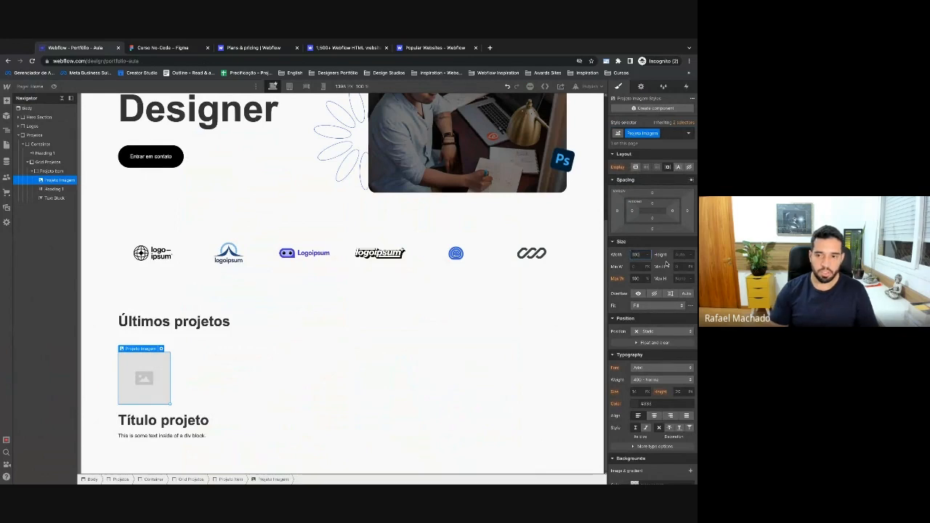
type("%")
key("Tab")
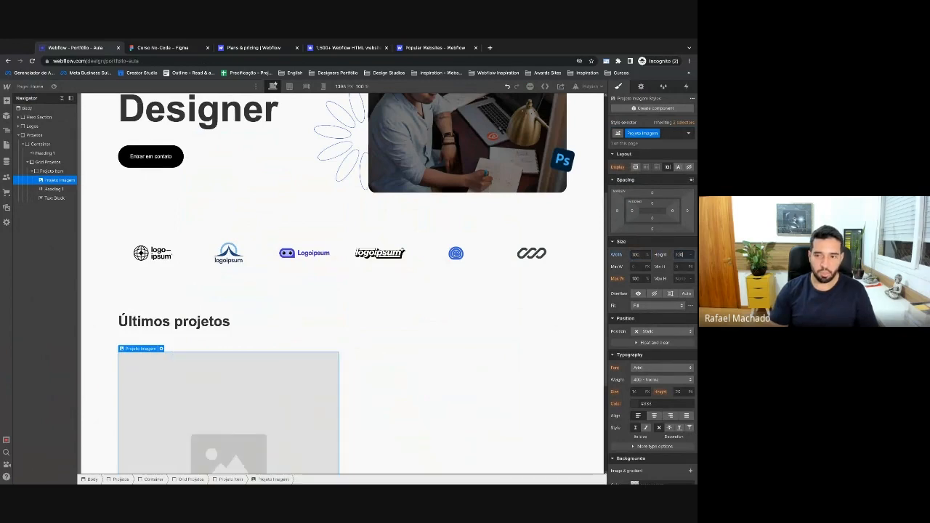
key("Return")
scroll(330, 353, "down", 3)
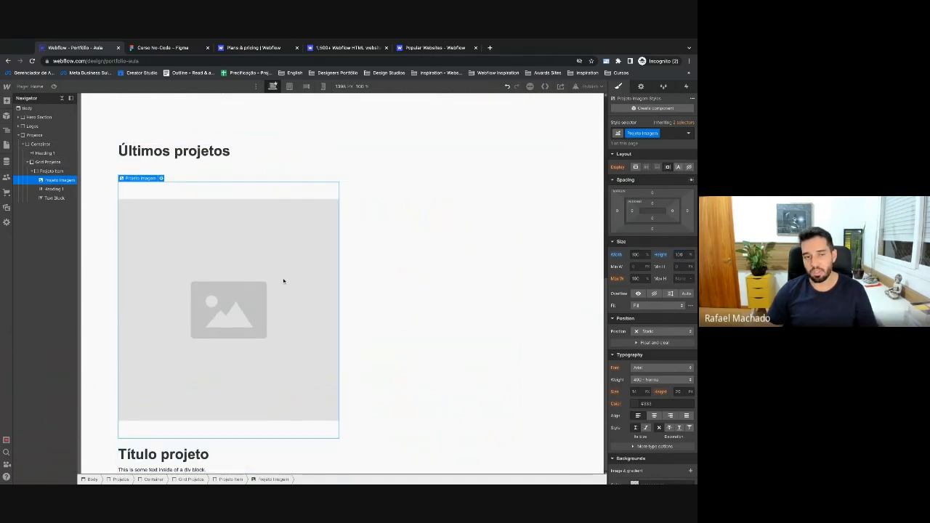
In Figma, export the four card image rectangles and open the downloaded zip.
left_click(157, 48)
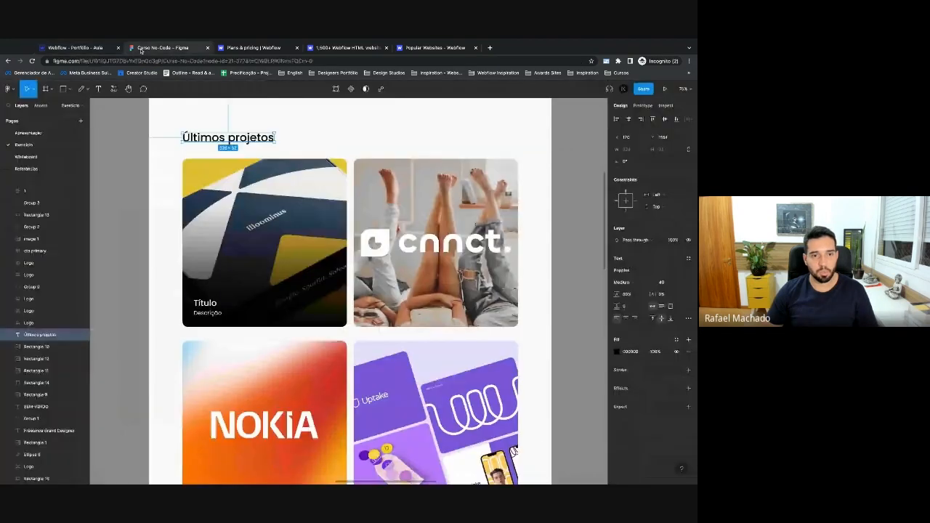
left_click(225, 210)
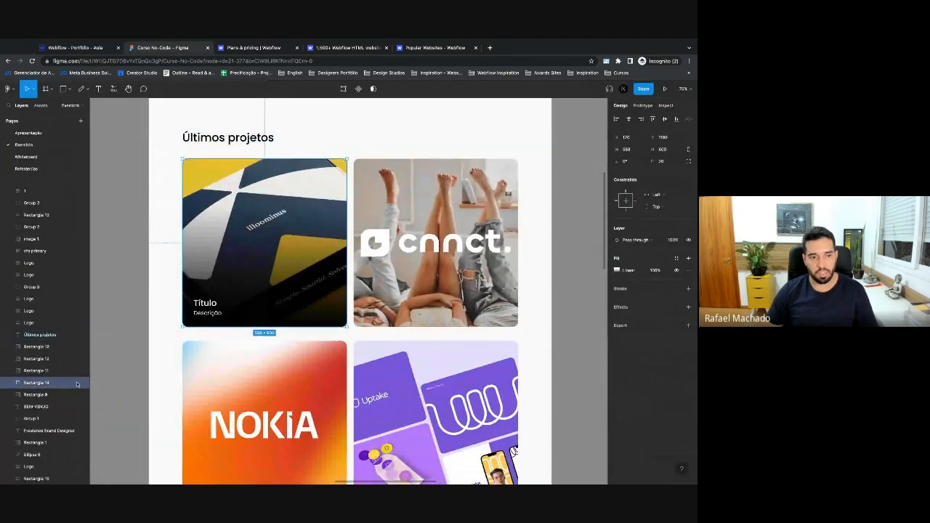
left_click(74, 382)
left_click(301, 181)
left_click(378, 211, "shift")
left_click(281, 392, "shift")
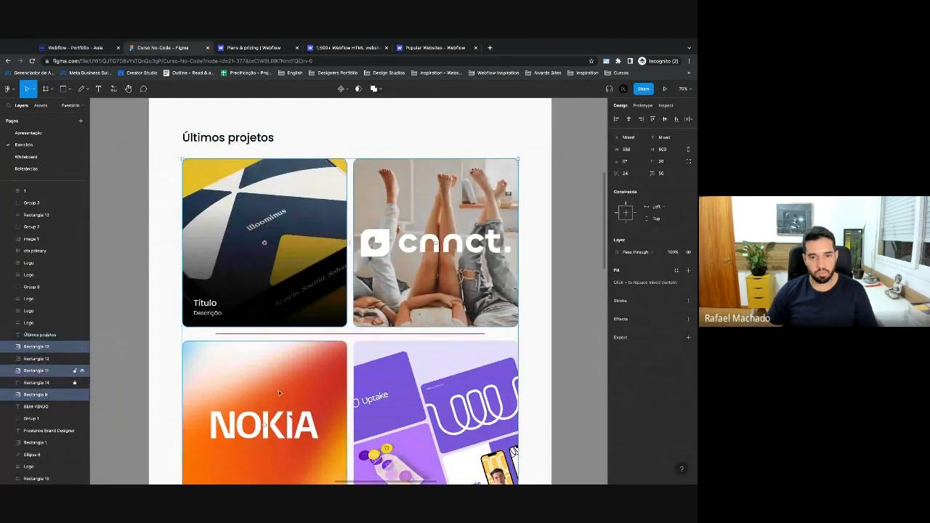
left_click(422, 384, "shift")
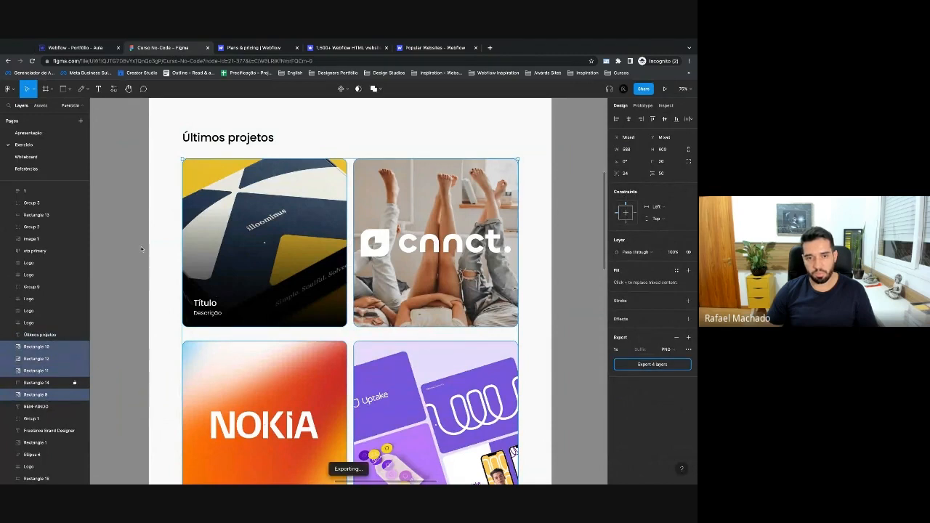
left_click(44, 474)
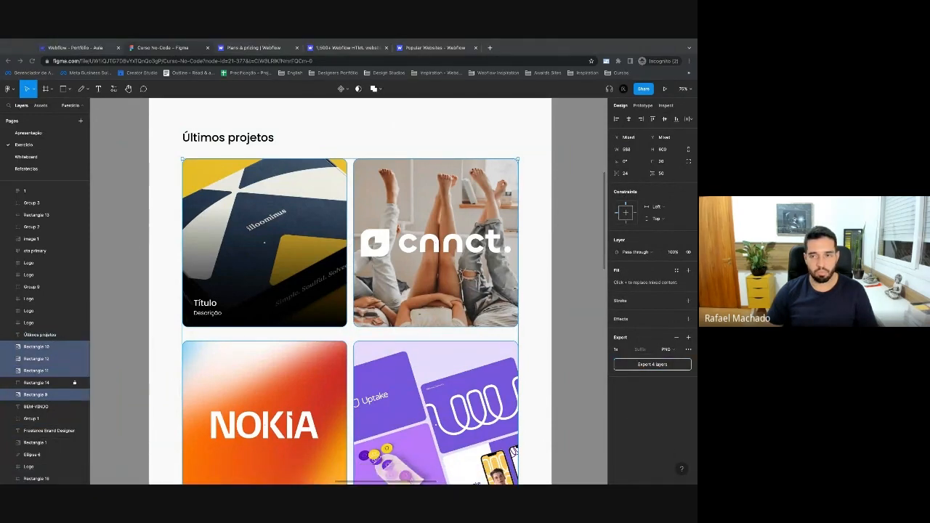
left_click(78, 48)
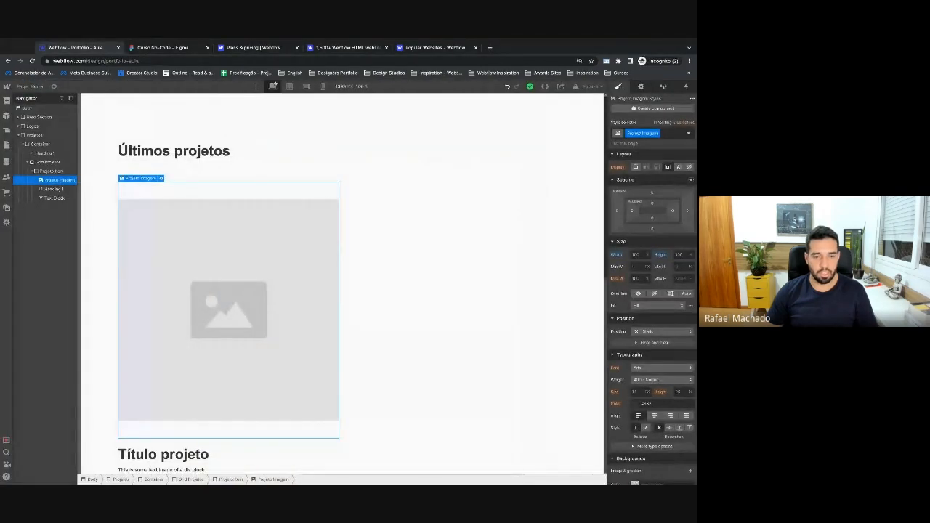
Upload the four exported card PNGs to Assets and fill the image placeholder.
left_click(161, 178)
left_click(173, 218)
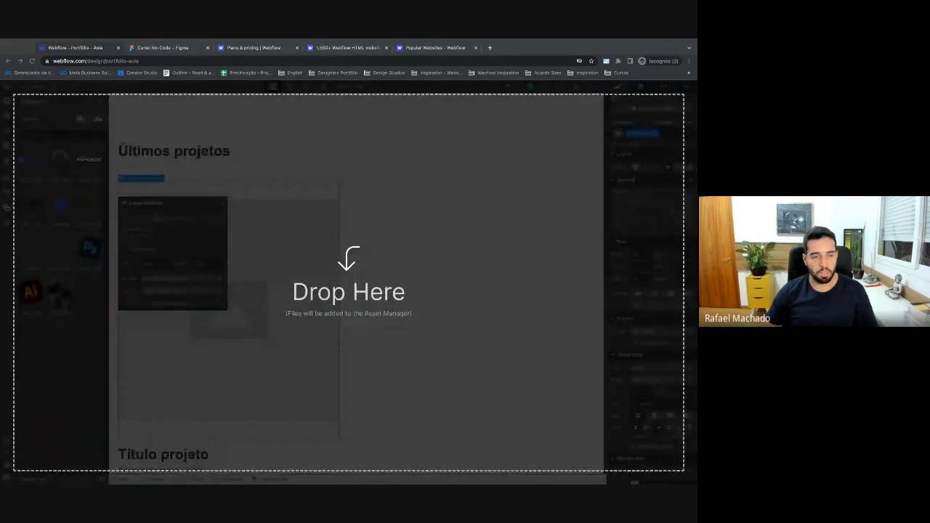
left_click_drag(60, 312, 44, 338)
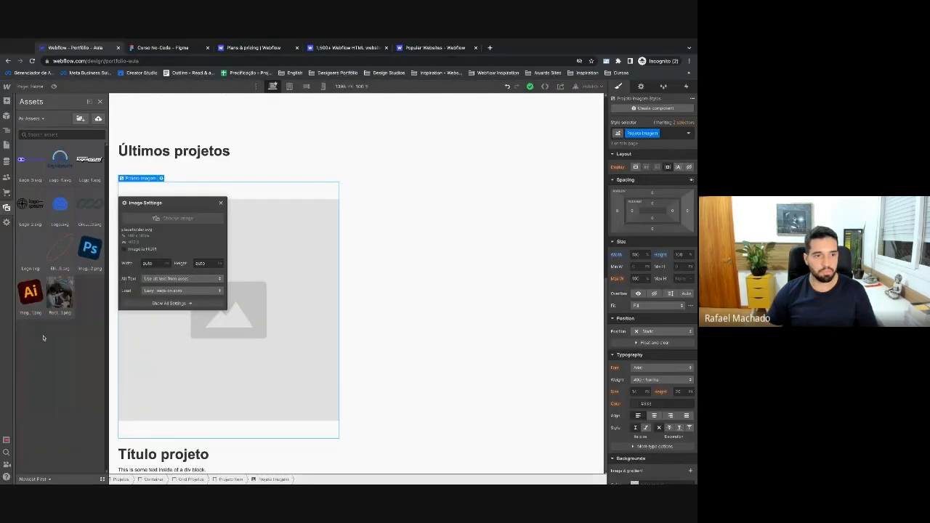
left_click(53, 355)
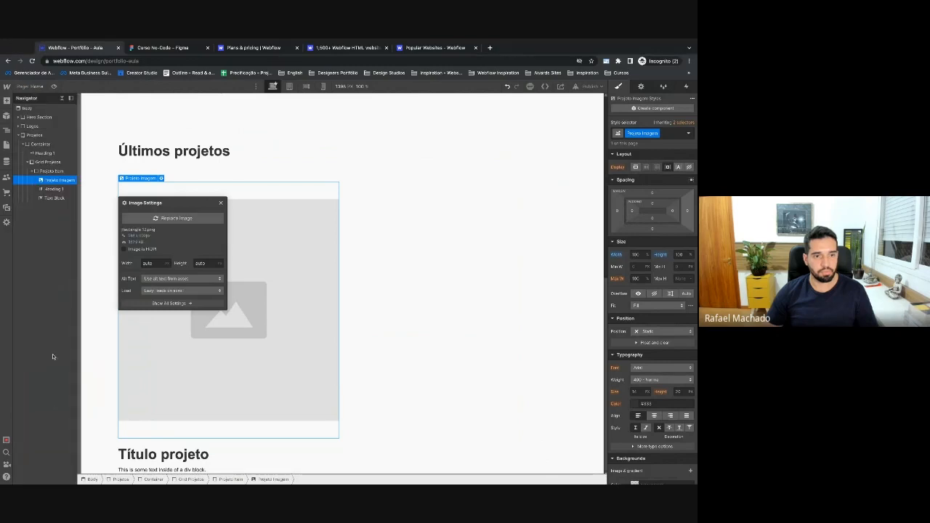
Replace the card image with the yellow-and-navy illoominus box photo.
left_click(181, 218)
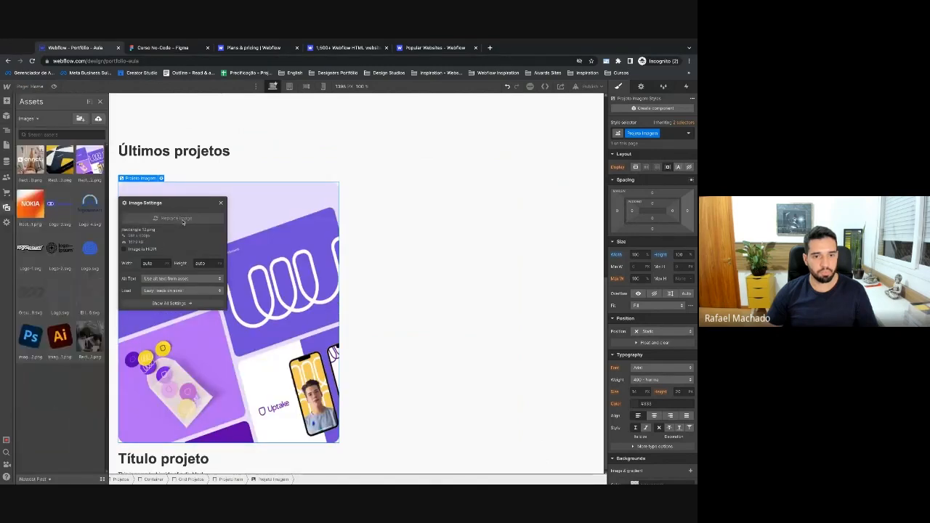
left_click(32, 163)
left_click(177, 218)
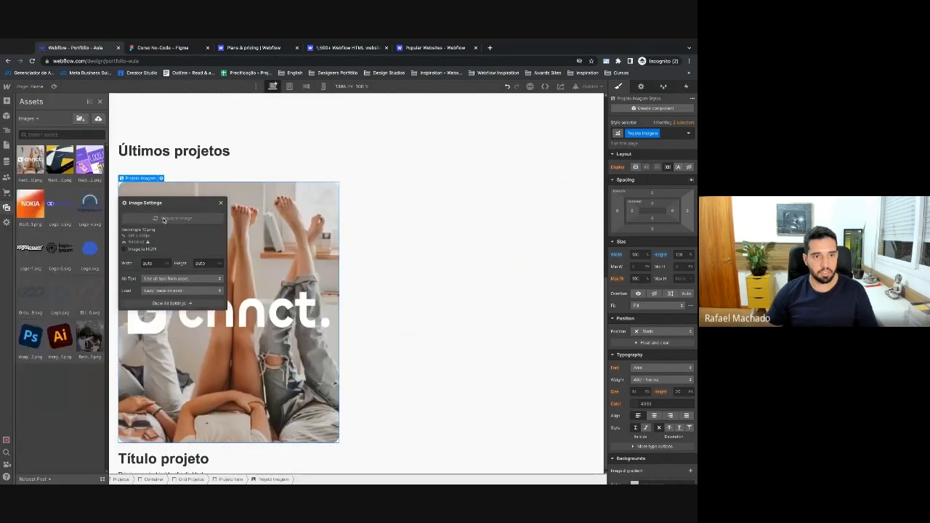
left_click(61, 164)
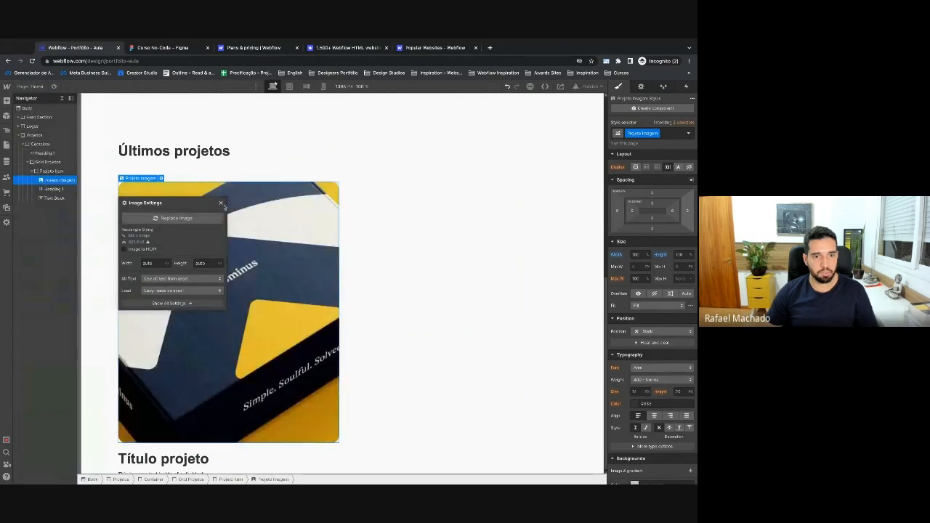
left_click(222, 205)
scroll(317, 368, "down", 1)
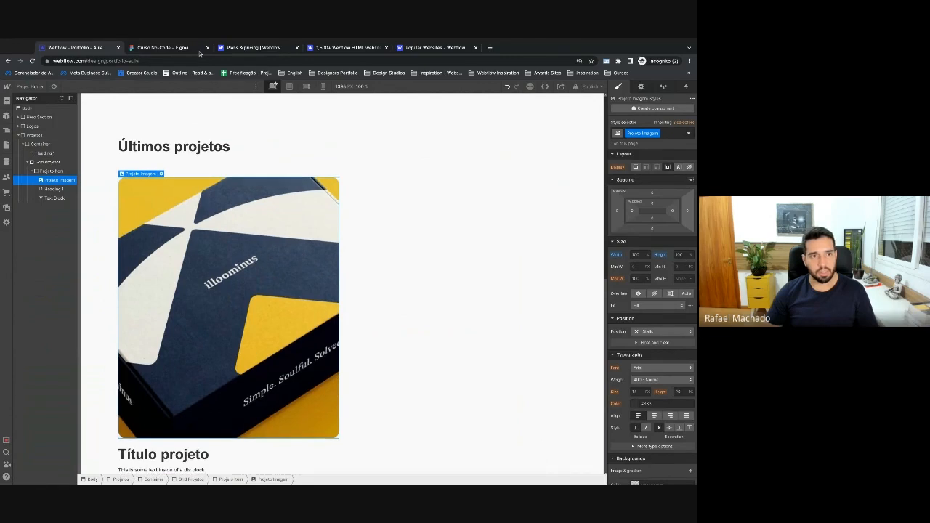
left_click(196, 454)
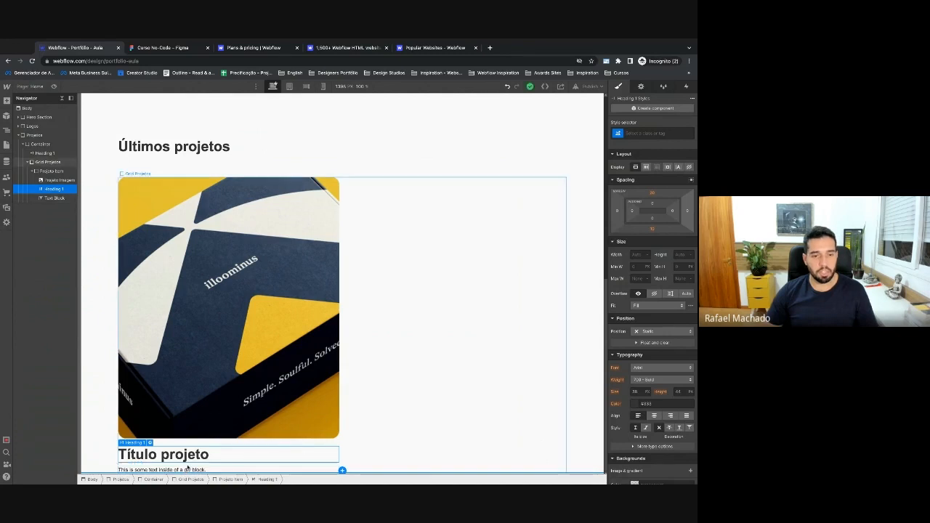
scroll(275, 331, "up", 1)
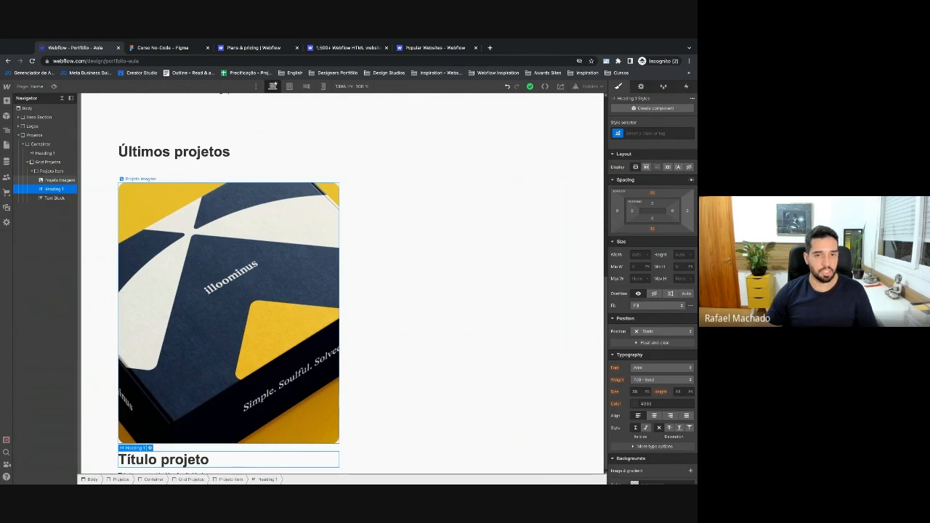
scroll(229, 305, "down", 1)
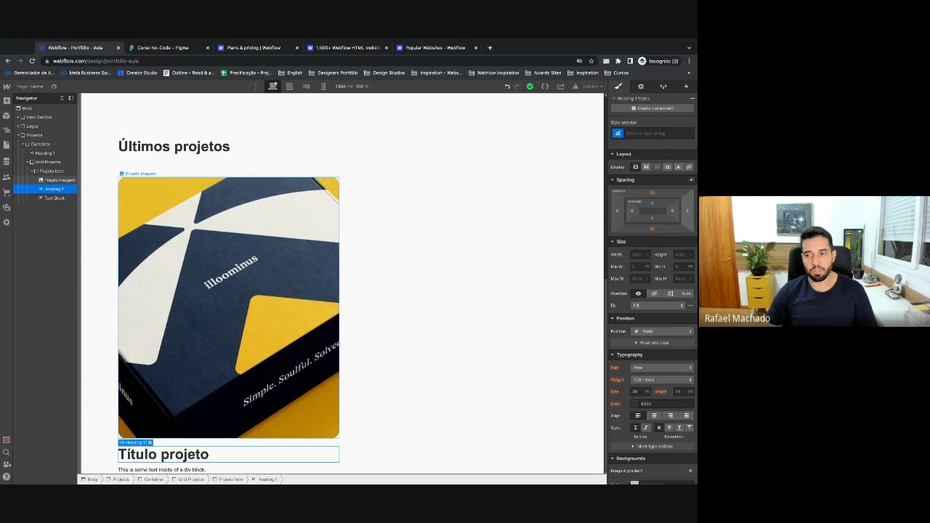
Set the Projeto Item card's position to Relative.
left_click(48, 181)
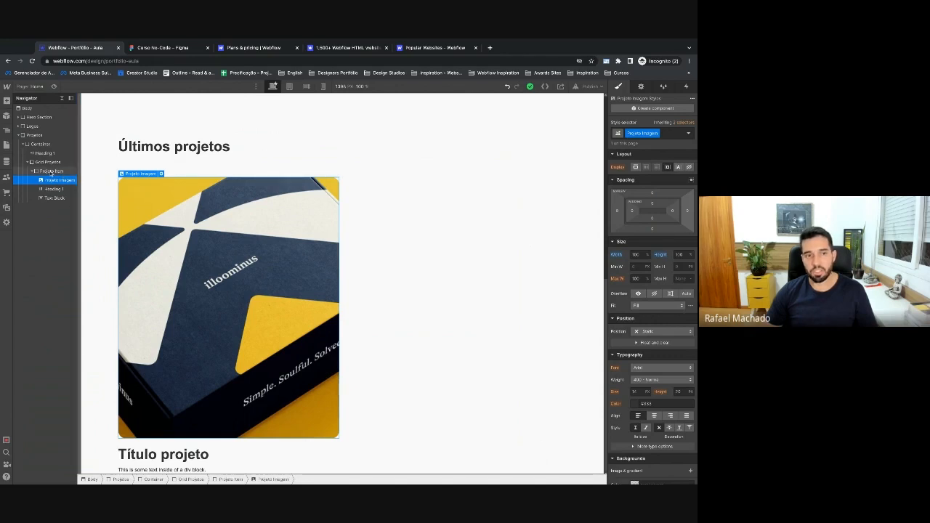
left_click(51, 171)
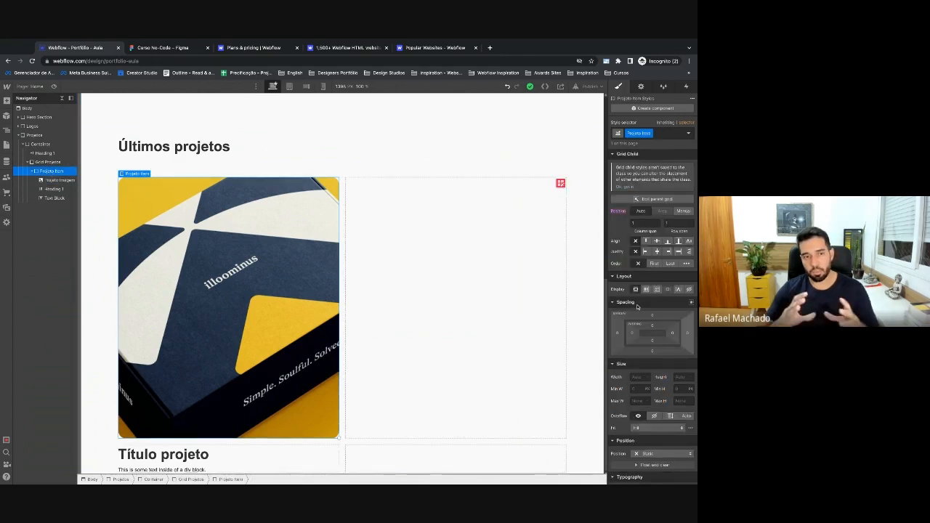
scroll(650, 364, "down", 4)
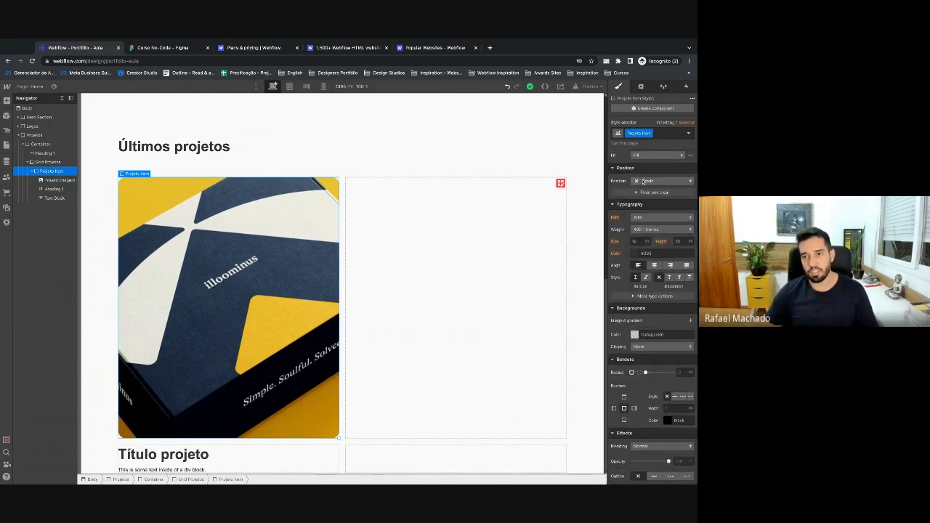
left_click(649, 181)
left_click(645, 191)
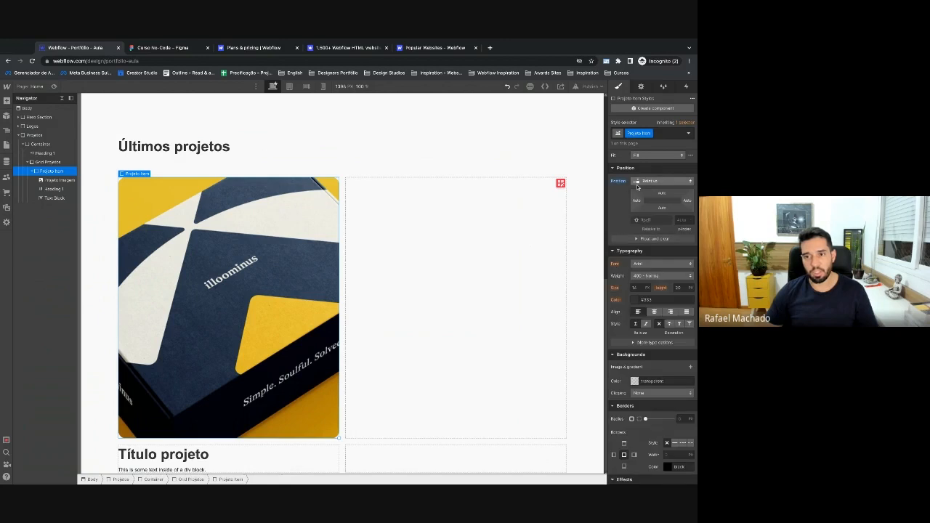
left_click(55, 181)
scroll(644, 186, "up", 1)
scroll(644, 185, "up", 2)
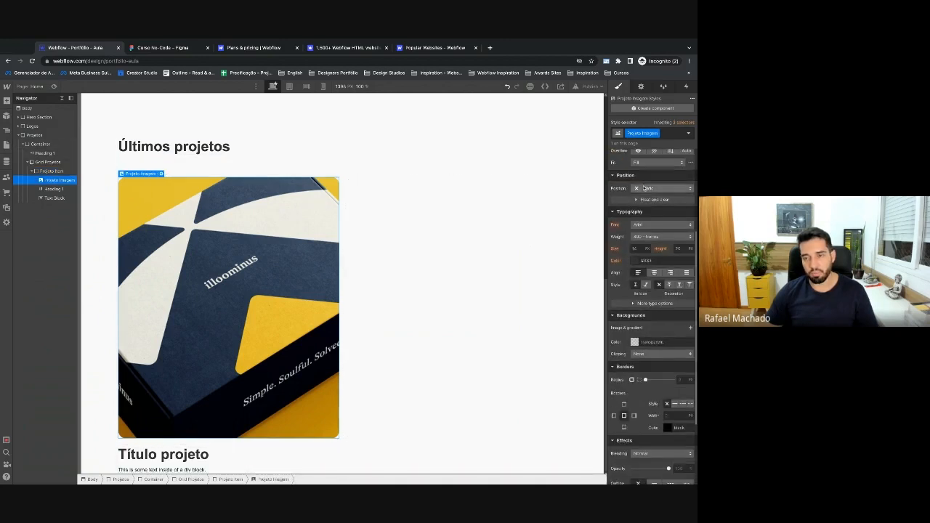
Set Projeto Imagem to Absolute position, stretched to fill the whole card.
left_click(645, 189)
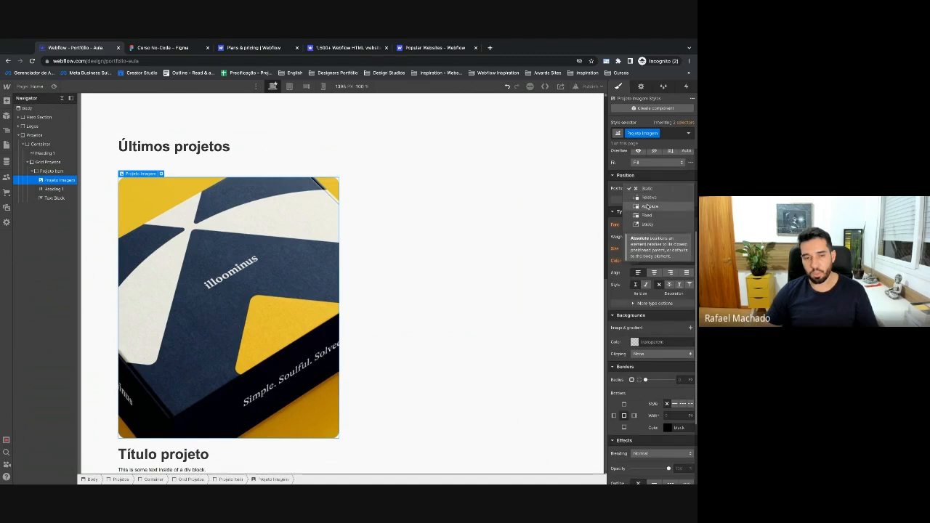
left_click(648, 207)
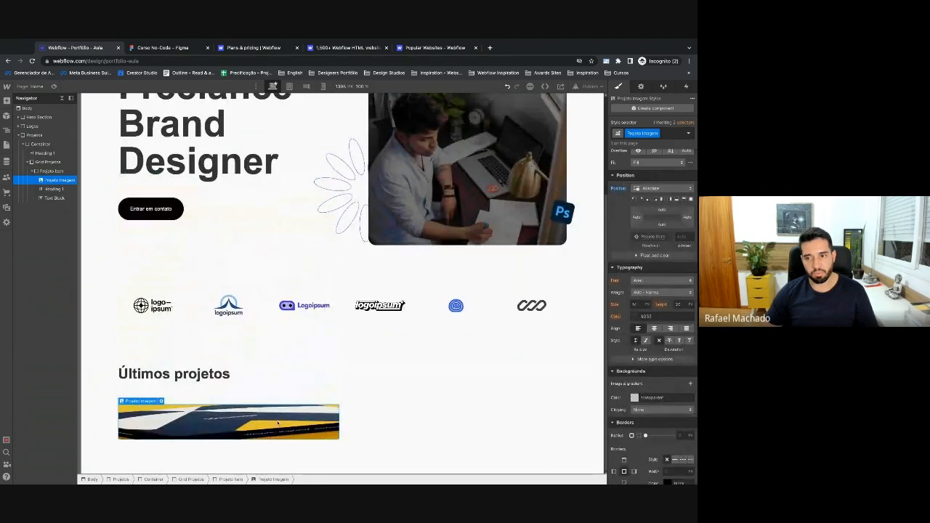
scroll(647, 300, "up", 3)
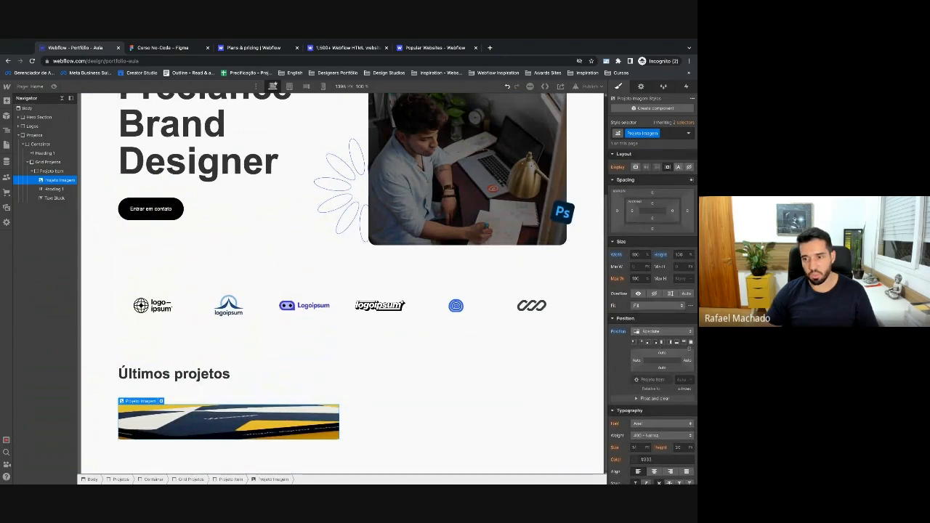
scroll(658, 346, "down", 1)
scroll(658, 347, "down", 2)
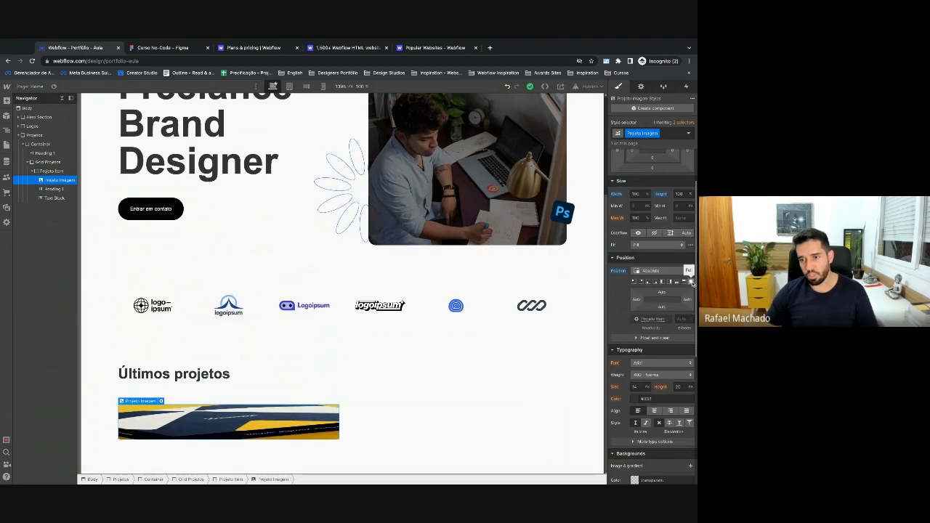
left_click(635, 282)
left_click(648, 282)
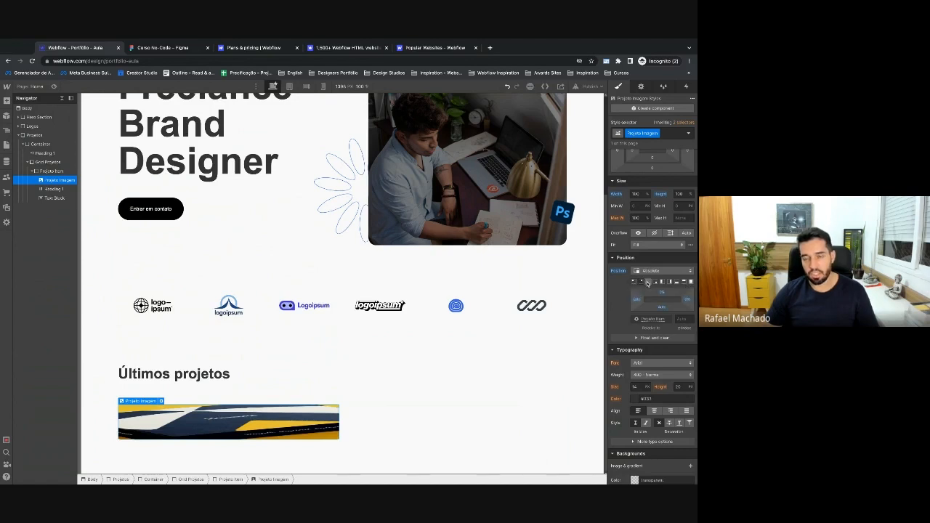
left_click(690, 282)
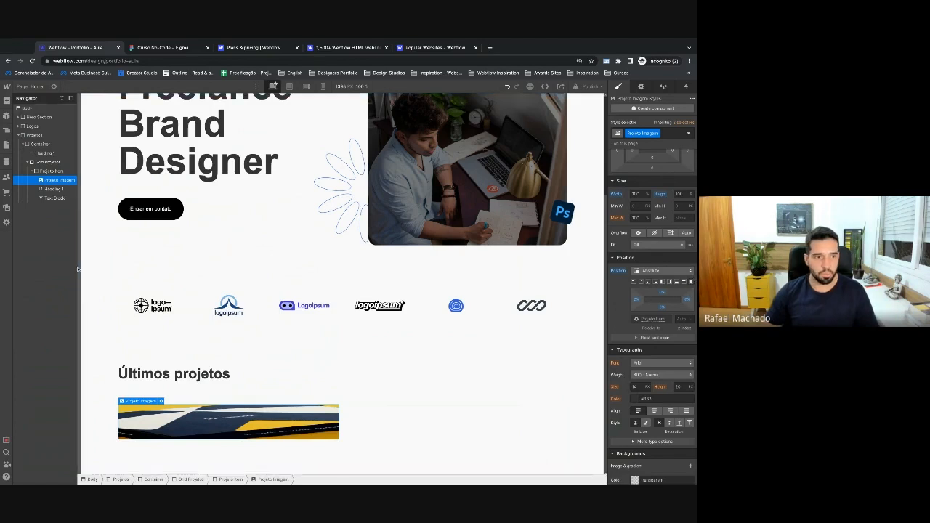
Check the card and image positioning by selecting each in the Navigator.
left_click(45, 172)
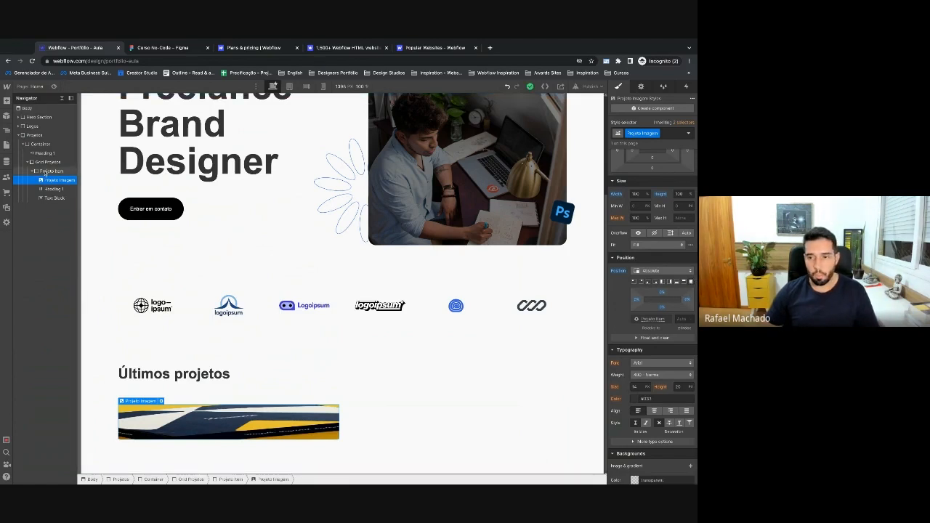
scroll(656, 330, "down", 2)
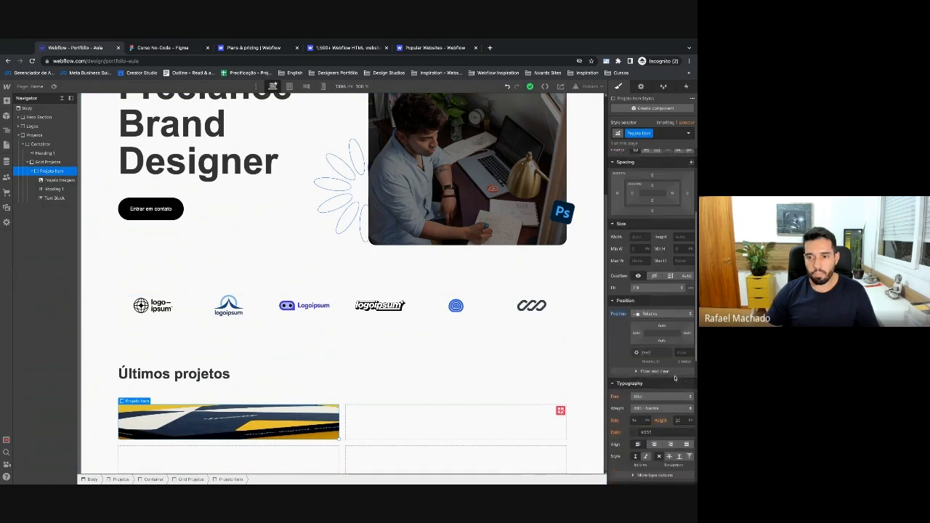
scroll(654, 283, "up", 1)
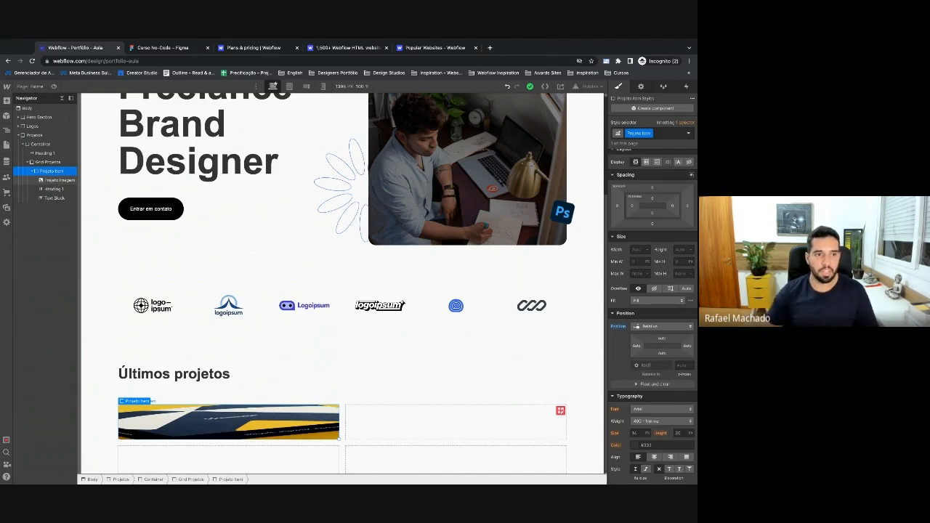
left_click(55, 180)
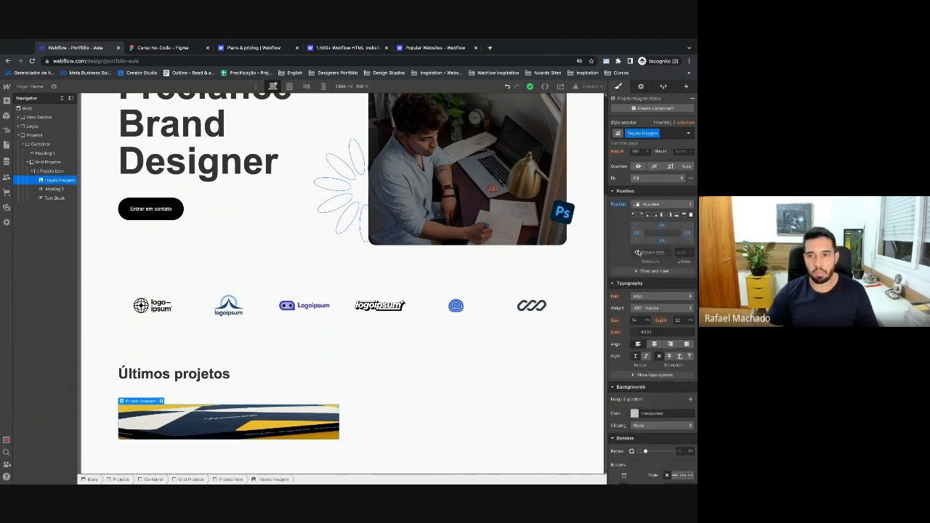
left_click(47, 172)
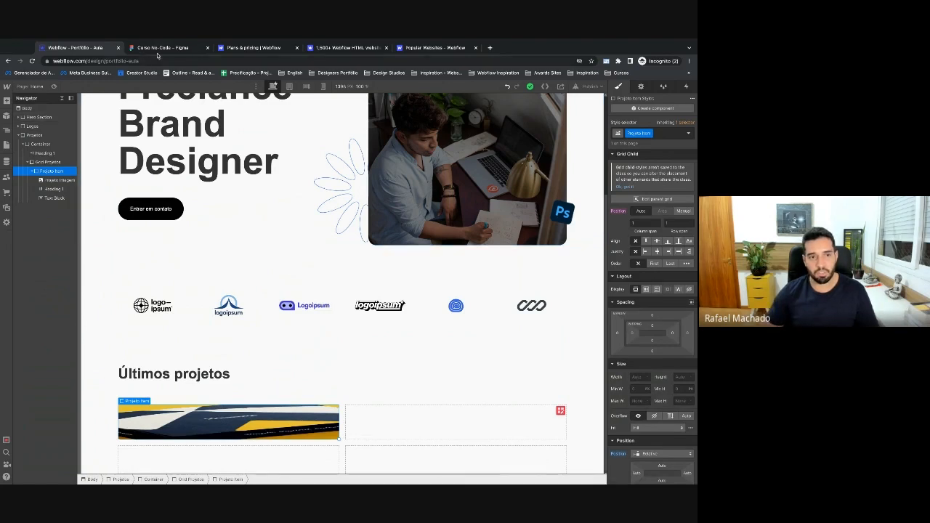
Check the card size in Figma and set Projeto Item's height to 600 px.
key("ctrl+Tab")
left_click(253, 261)
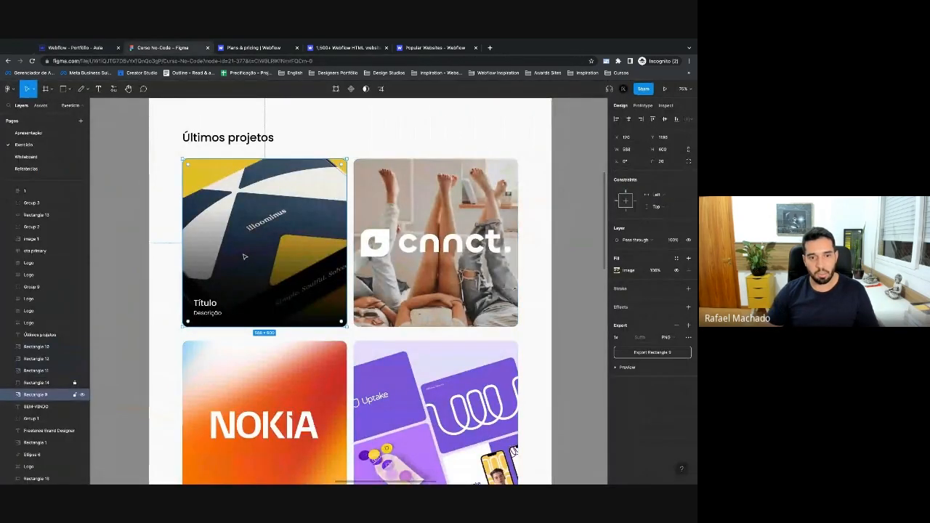
left_click(75, 47)
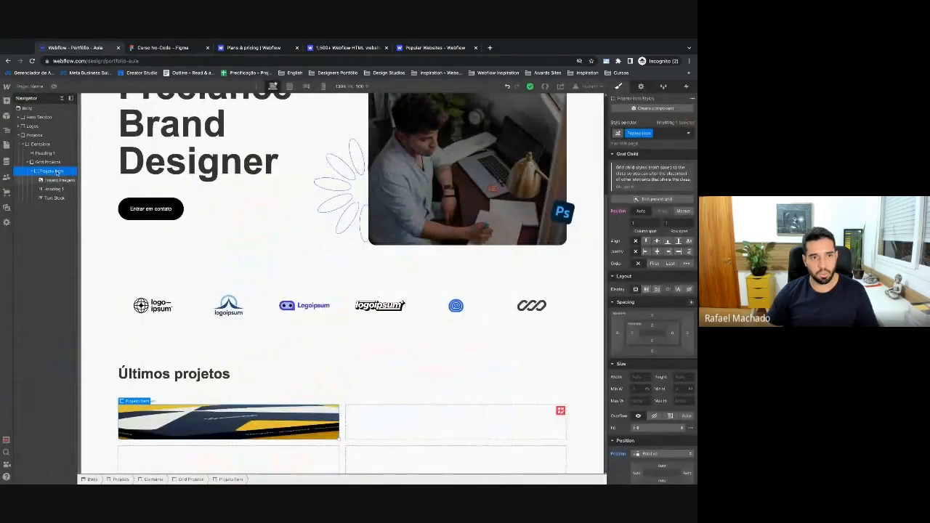
type("600")
key("Return")
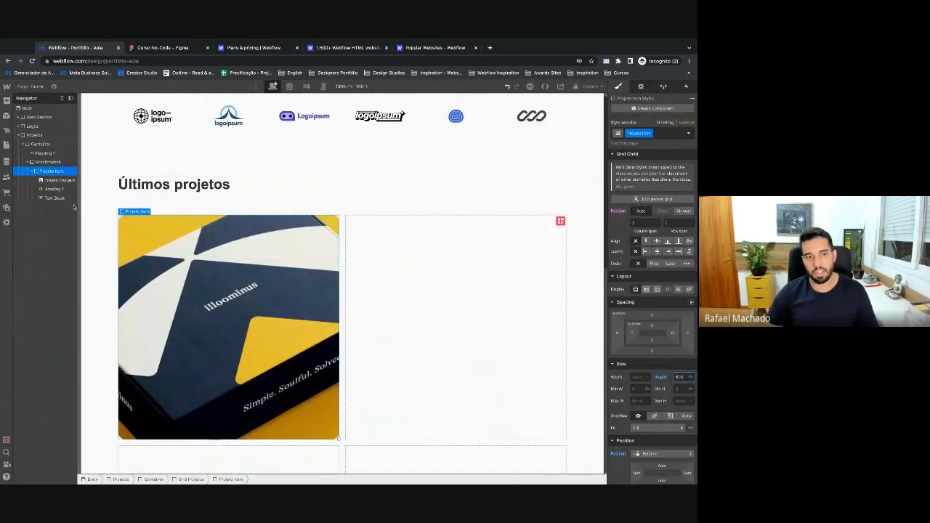
left_click(58, 180)
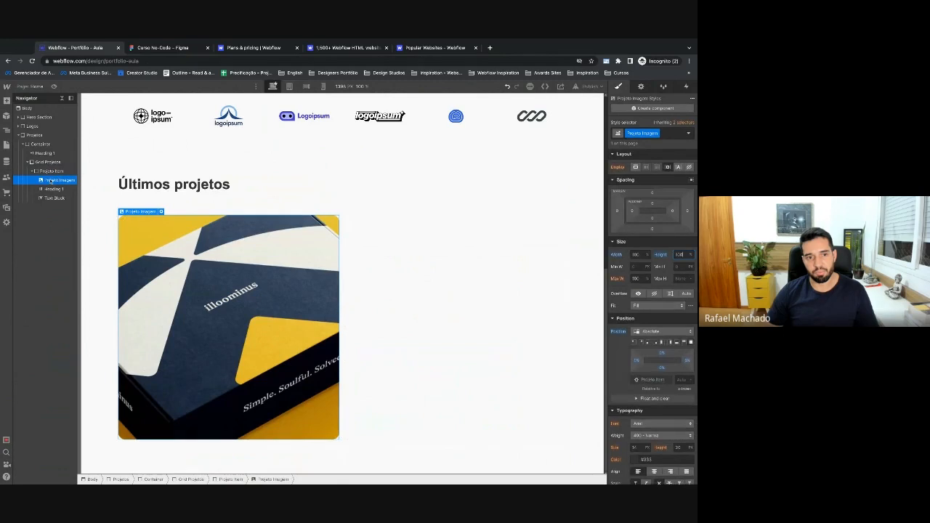
left_click(53, 190)
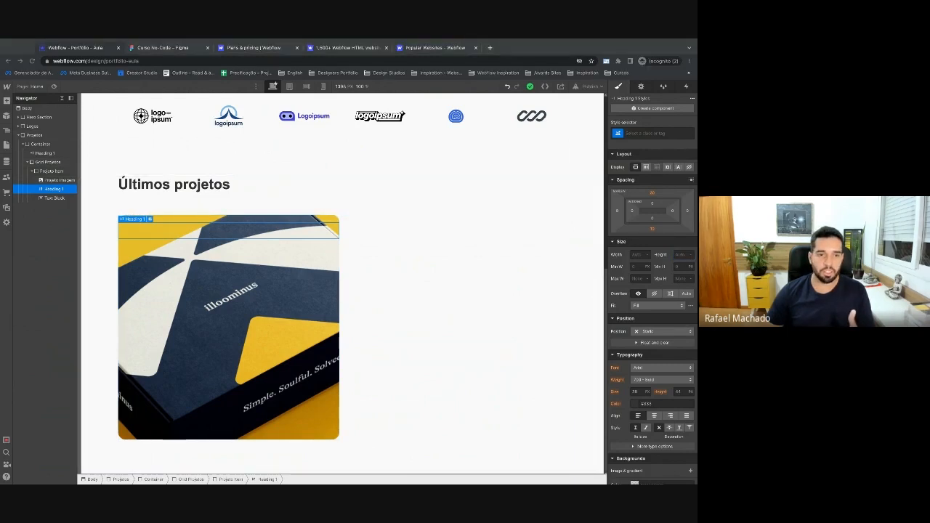
left_click(45, 117)
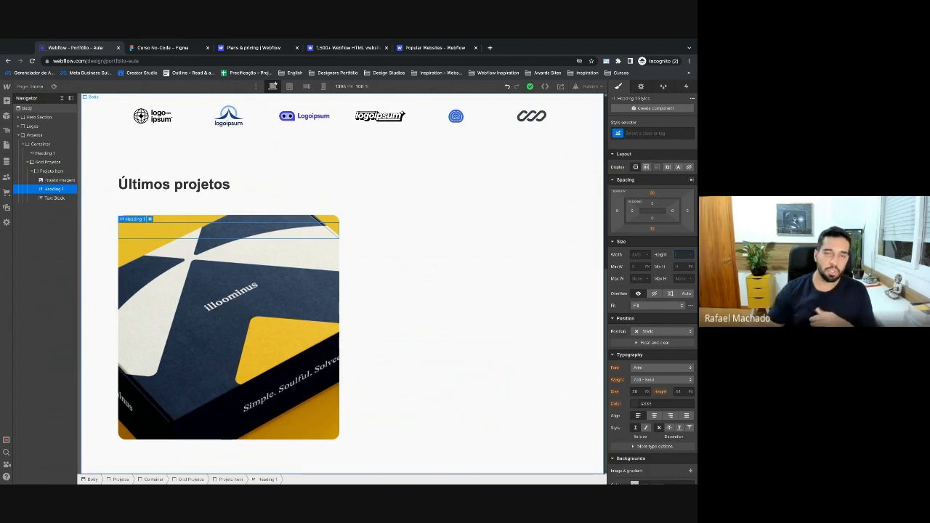
In Figma, preview a darker fill on the card rectangle, then revert to light grey.
key("ctrl+Tab")
scroll(198, 229, "down", 1)
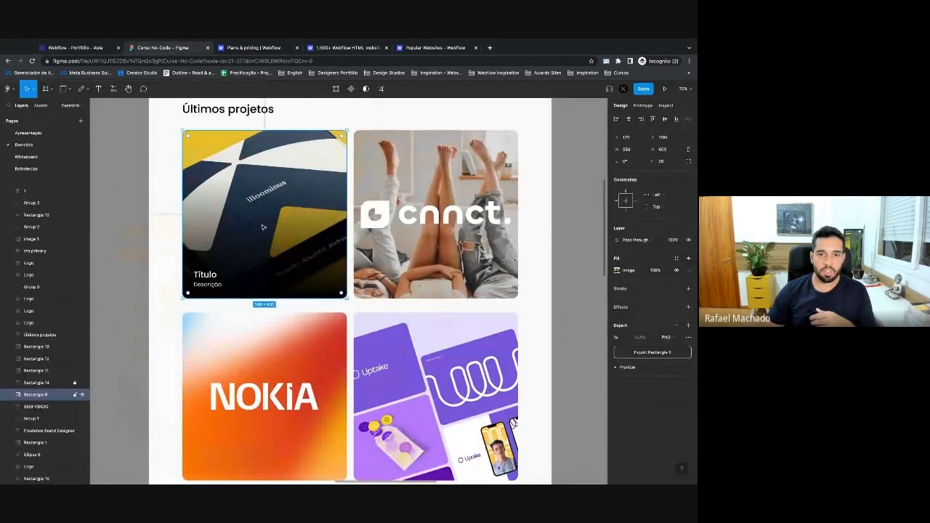
scroll(123, 257, "left", 4)
scroll(123, 256, "left", 3)
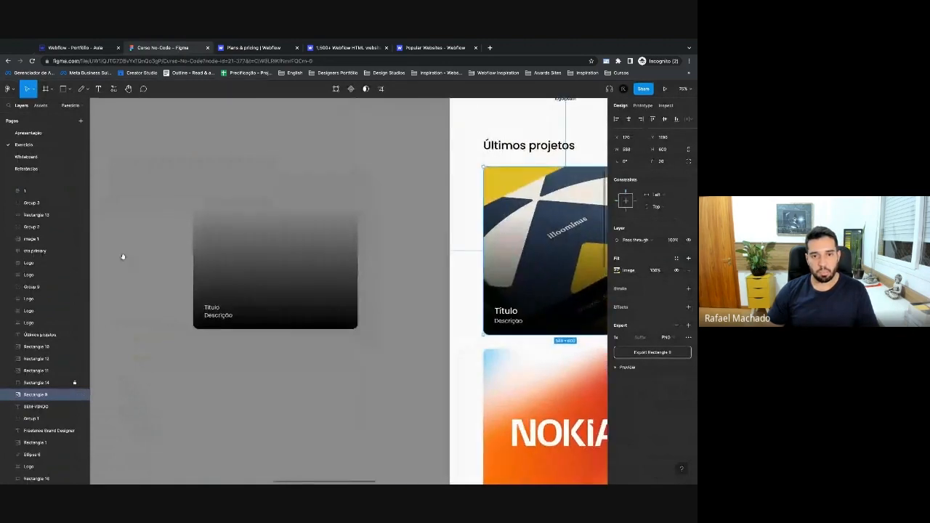
left_click(367, 313)
left_click(617, 221)
left_click_drag(556, 254, 517, 298)
key("super+z")
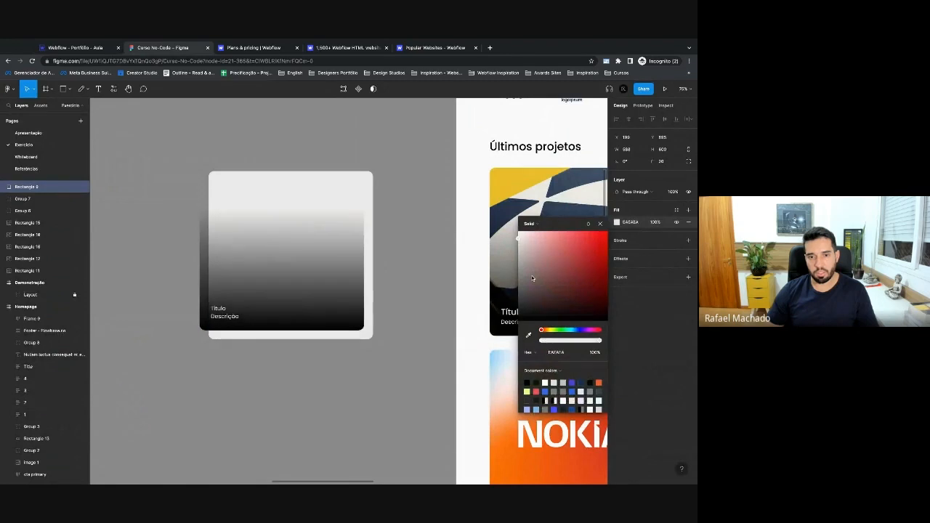
left_click(410, 284)
Shift the base rectangle slightly right and down, then inspect the overlay and text group.
scroll(393, 284, "right", 1)
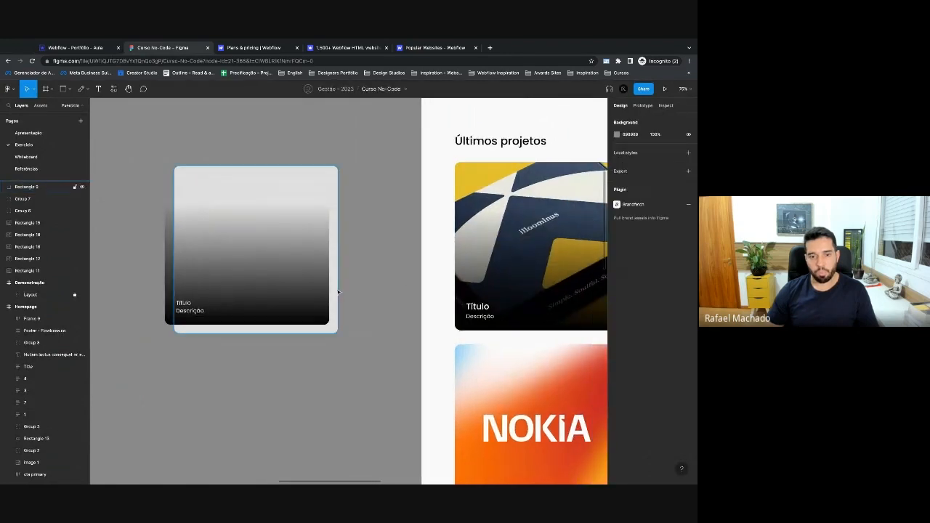
left_click(336, 291)
scroll(343, 292, "left", 2)
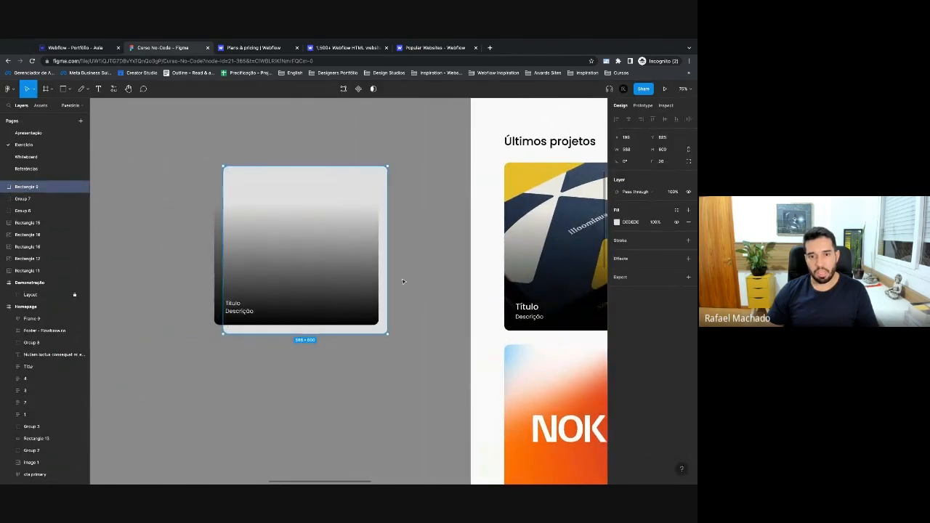
mouse_move(386, 278)
left_mouse_down()
mouse_move(404, 285)
mouse_move(375, 281)
left_mouse_up()
left_click(361, 290)
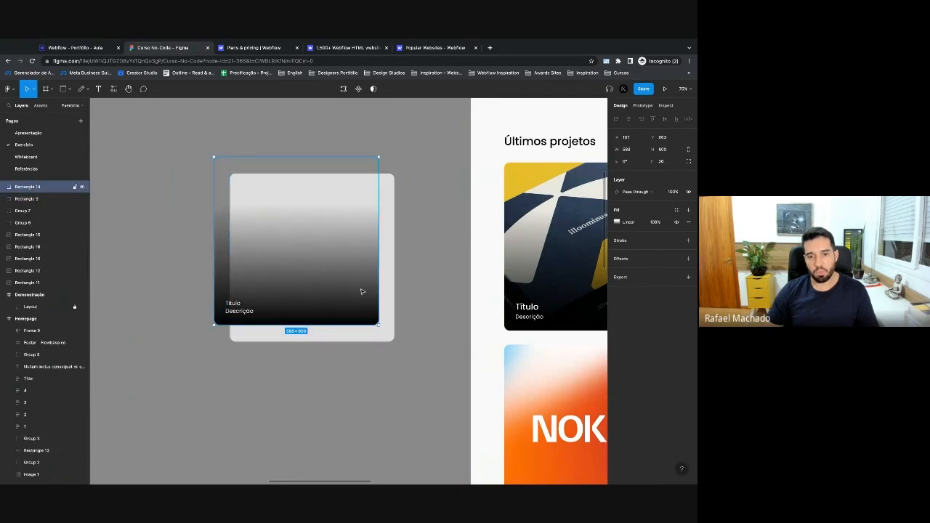
left_click(238, 311)
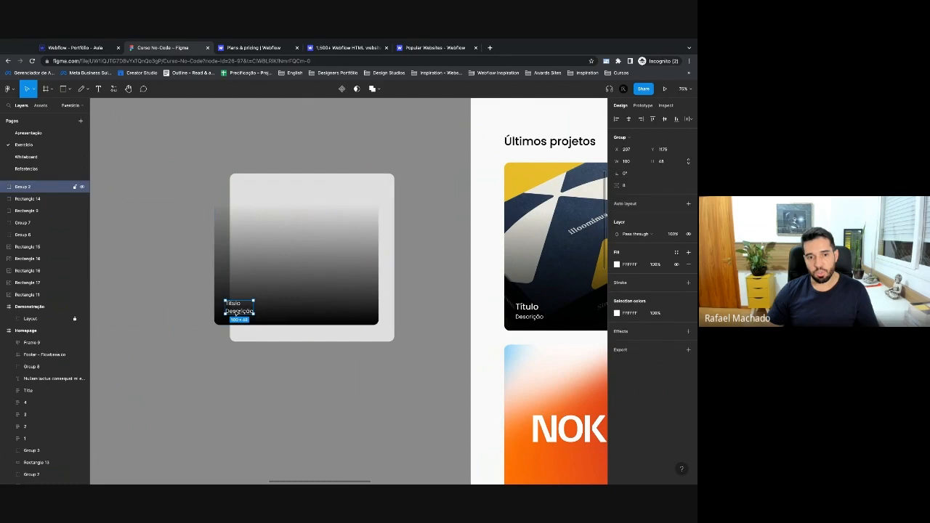
left_click(392, 325)
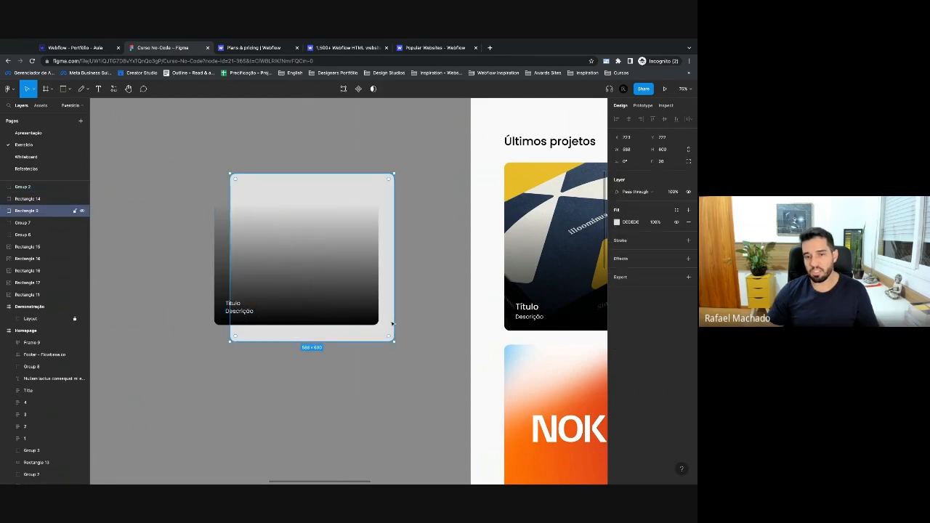
left_click(362, 306)
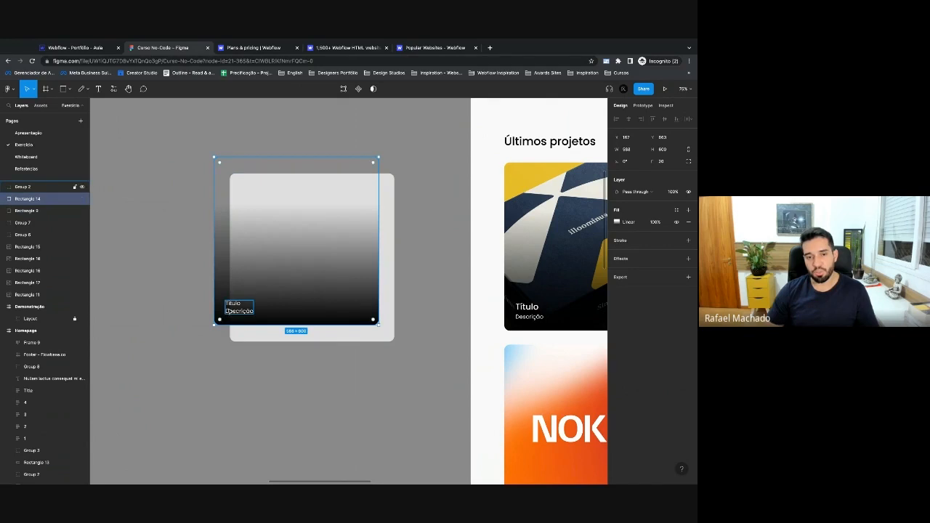
left_click(234, 309)
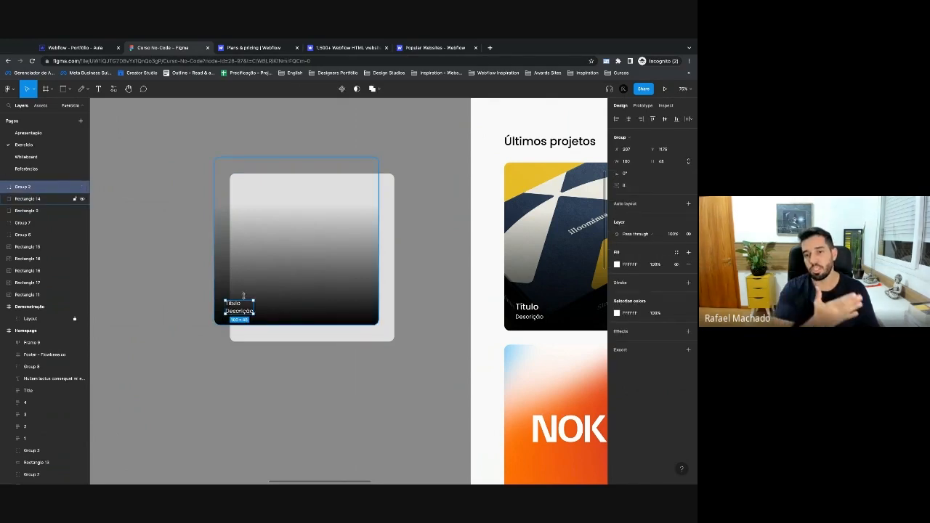
left_click(73, 47)
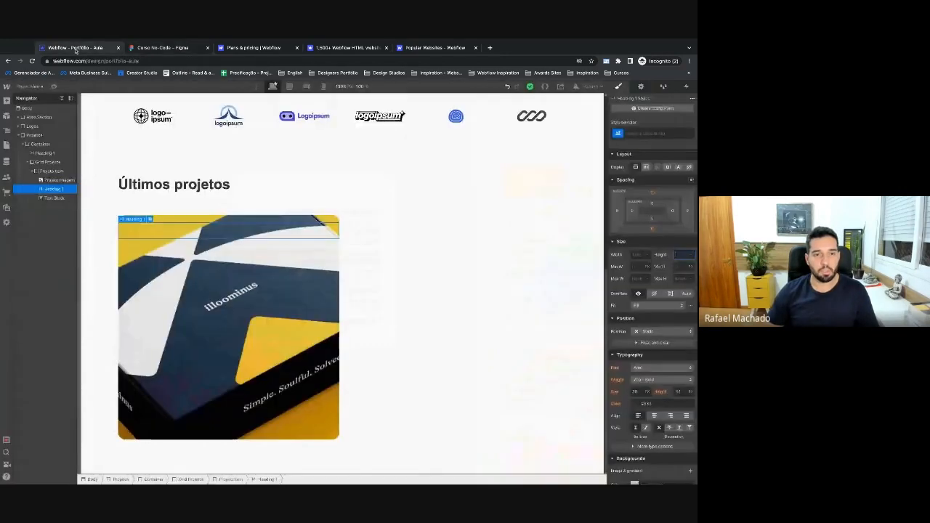
scroll(336, 228, "up", 5)
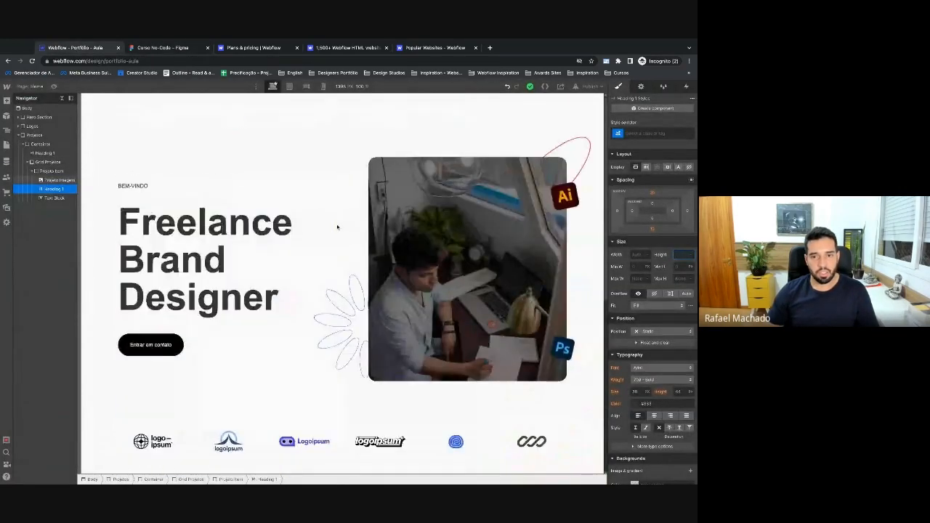
scroll(336, 227, "down", 4)
scroll(291, 240, "down", 1)
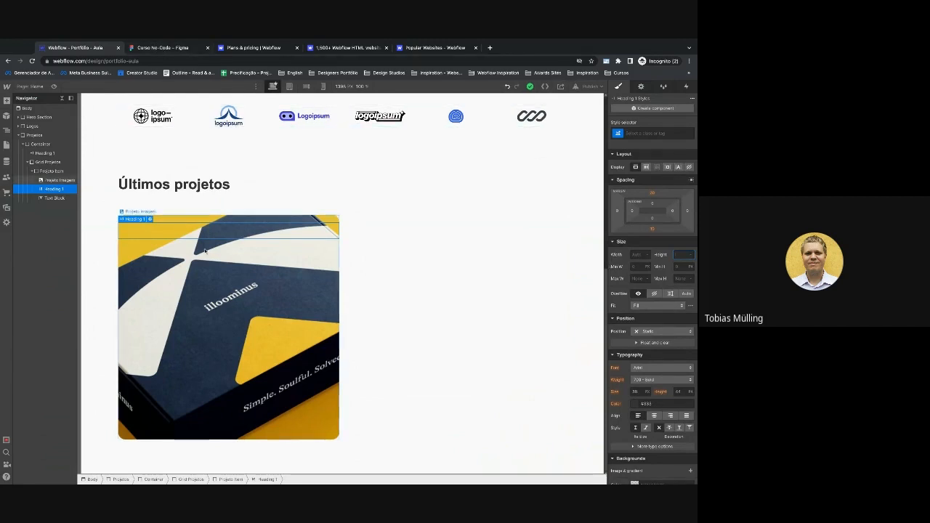
left_click(49, 170)
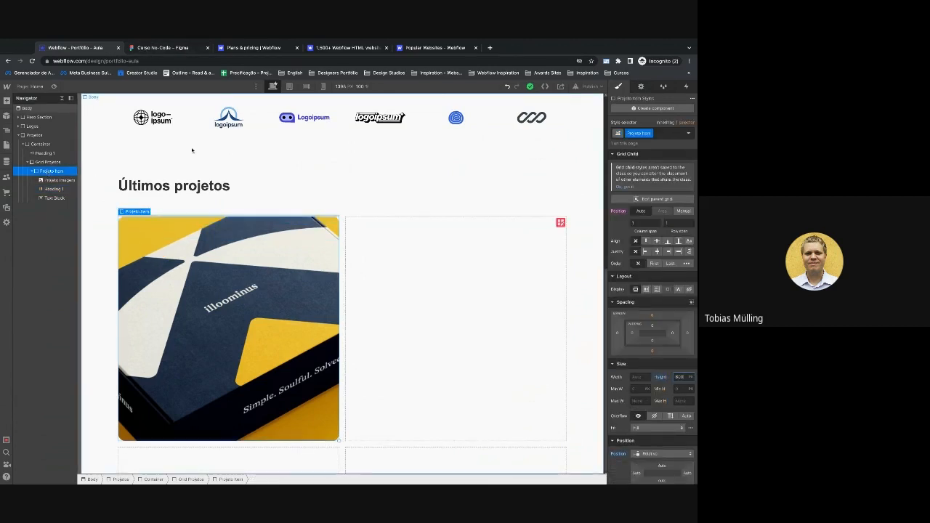
scroll(193, 151, "up", 3)
scroll(192, 150, "up", 2)
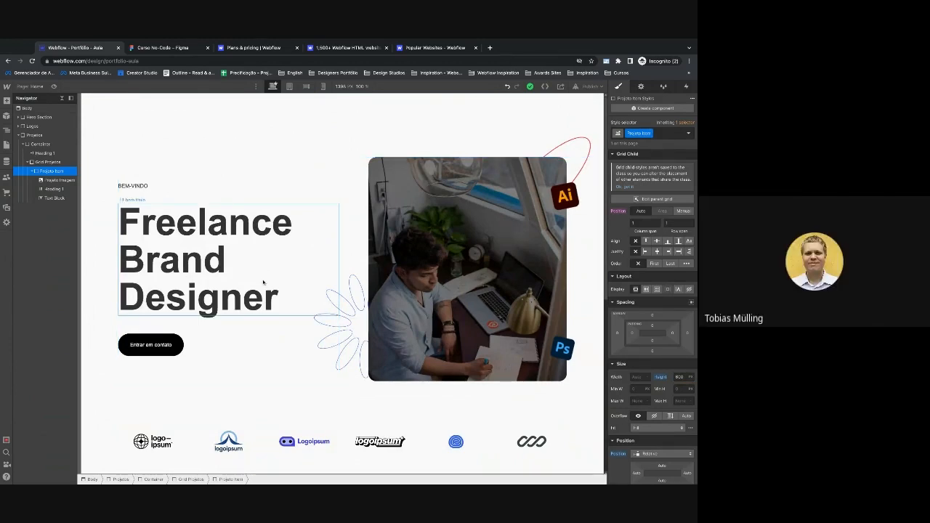
scroll(266, 346, "down", 1)
scroll(266, 347, "down", 4)
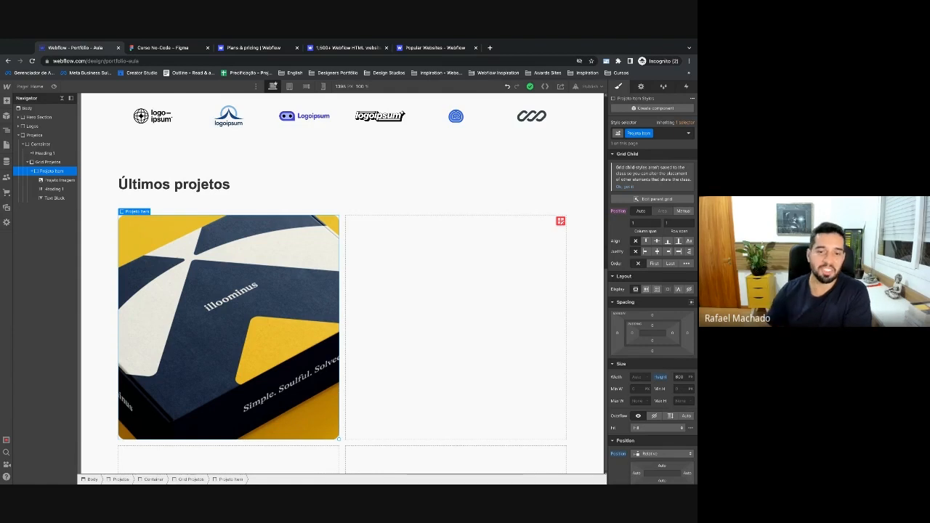
left_click(341, 290)
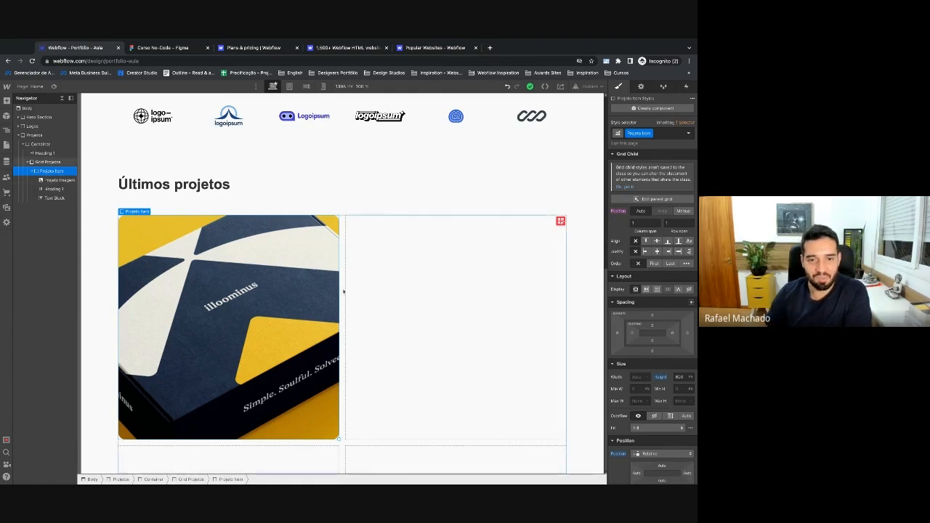
scroll(297, 168, "up", 5)
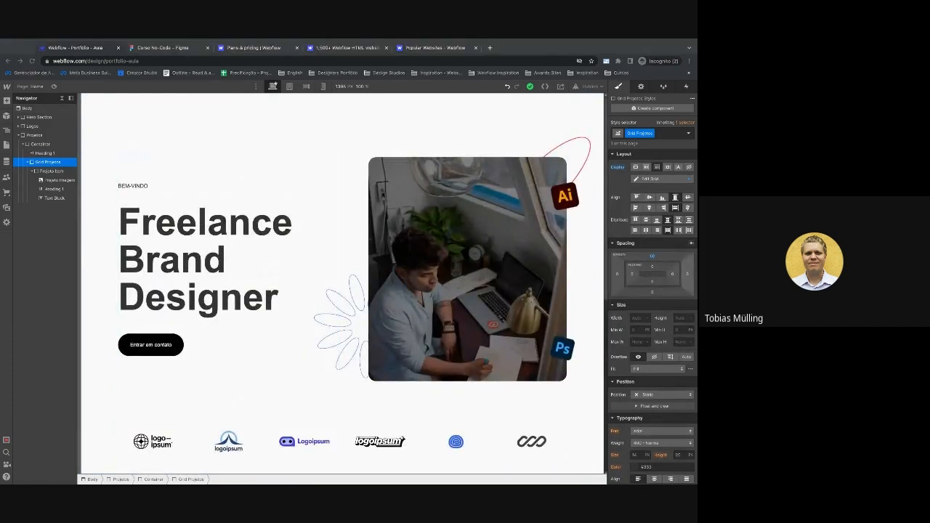
left_click(336, 150)
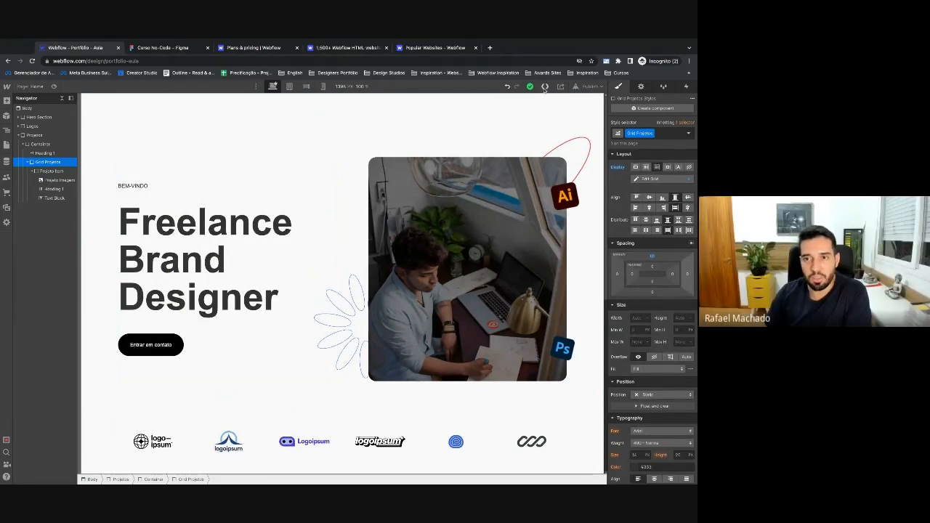
left_click(588, 88)
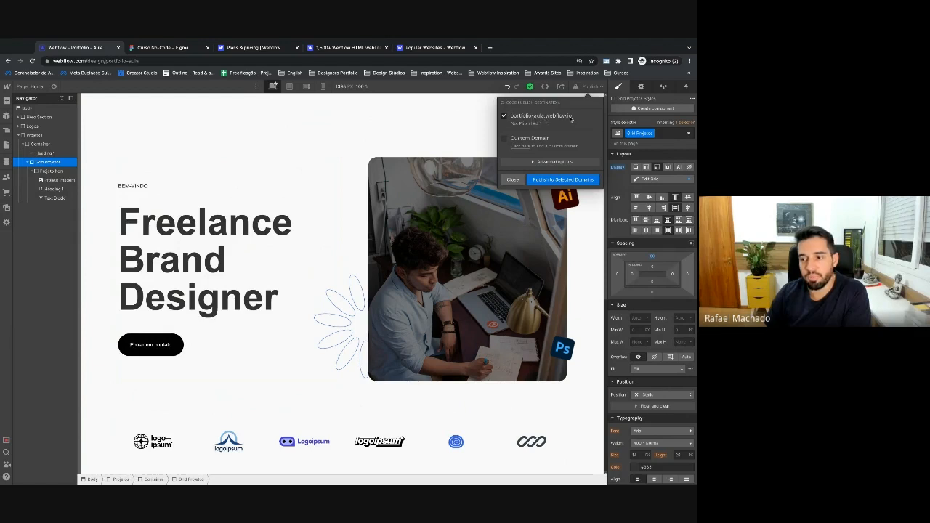
left_click(571, 181)
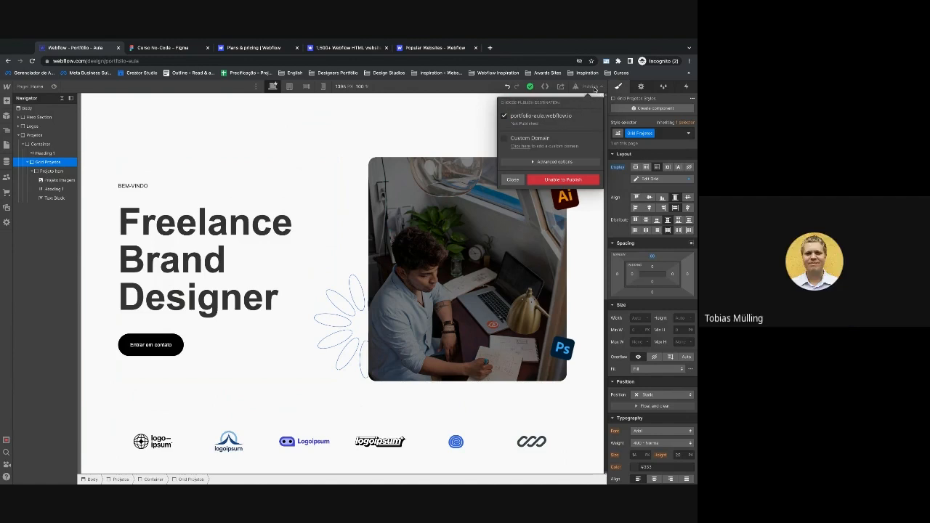
left_click(592, 88)
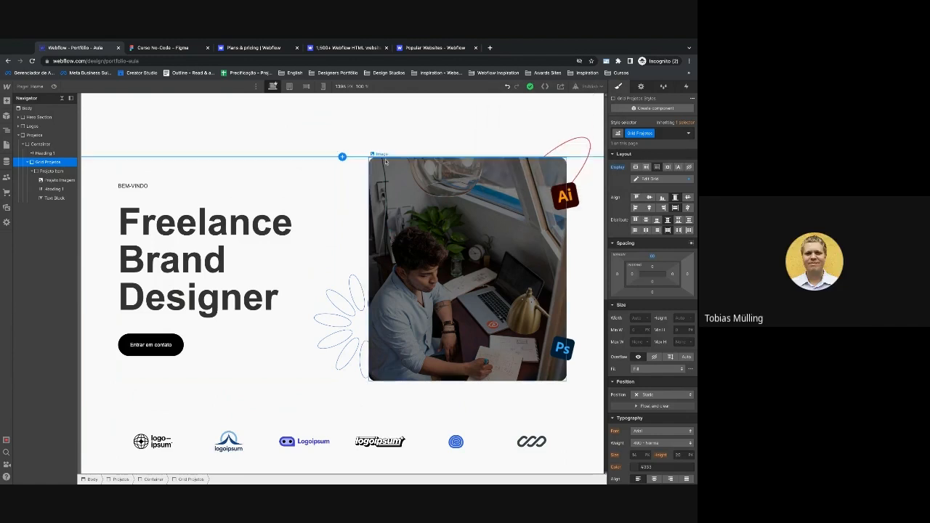